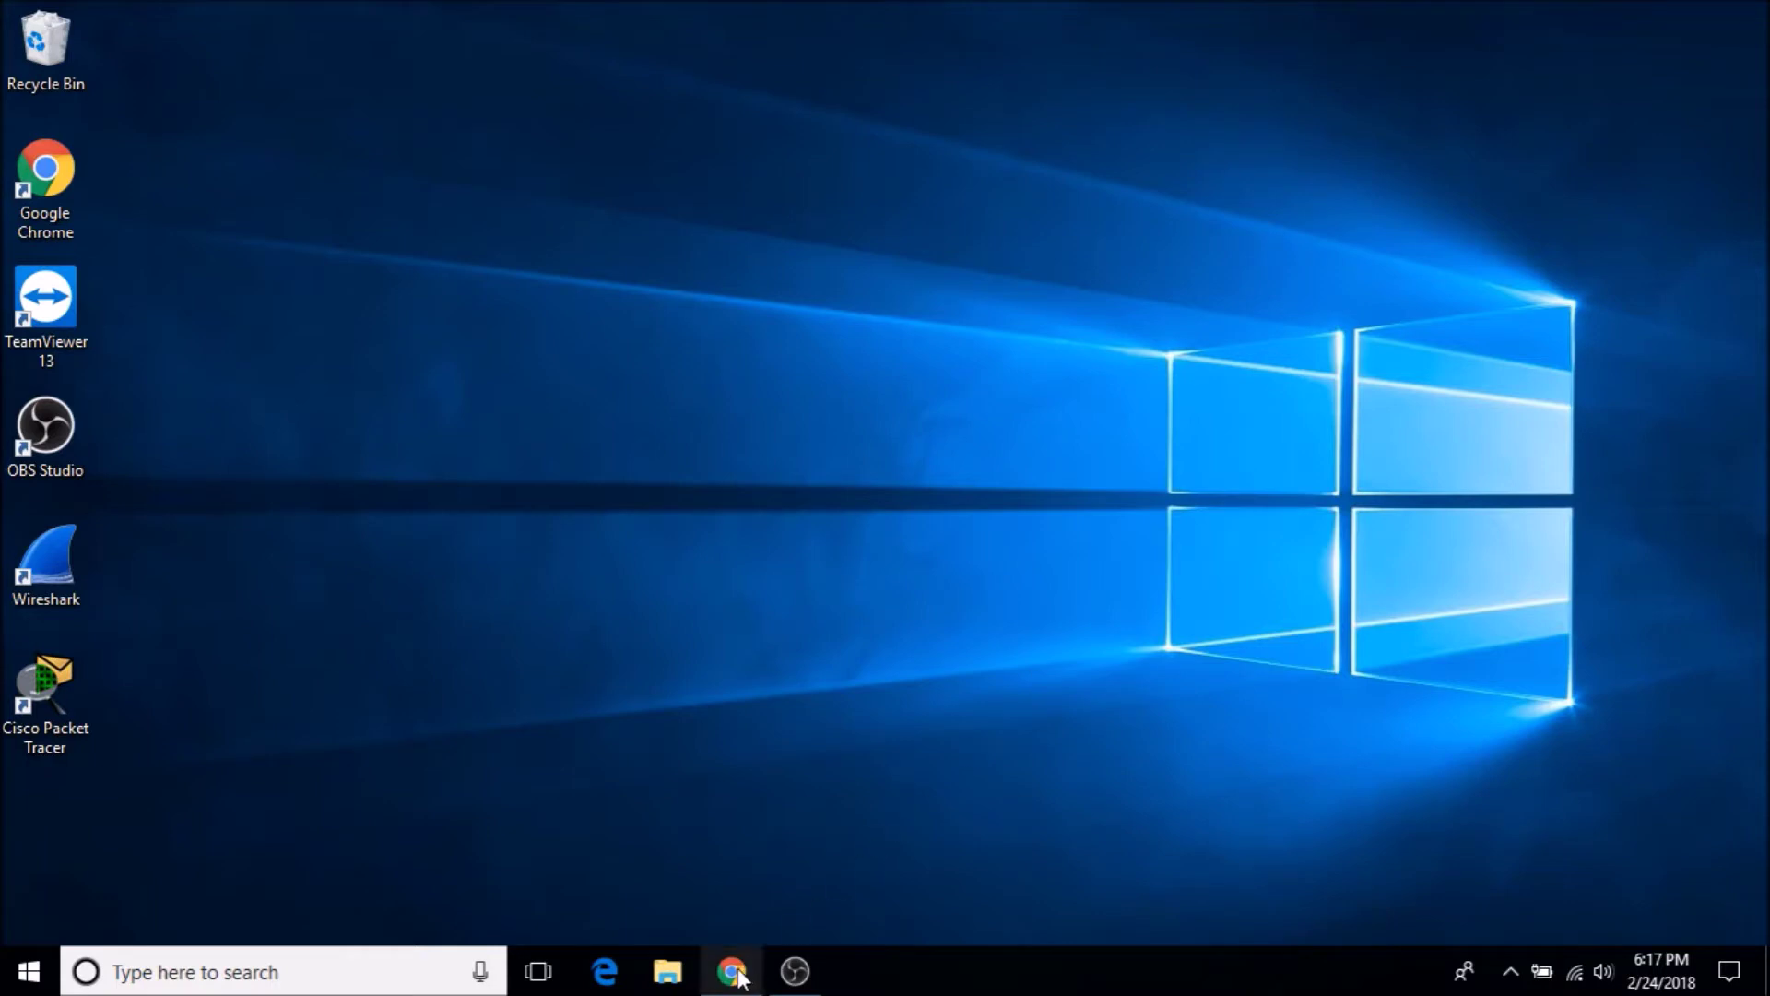
Step: Switch to Chrome and view the Amazon listing for the Seagate Expansion 2TB portable hard drive
mouse_move(731, 971)
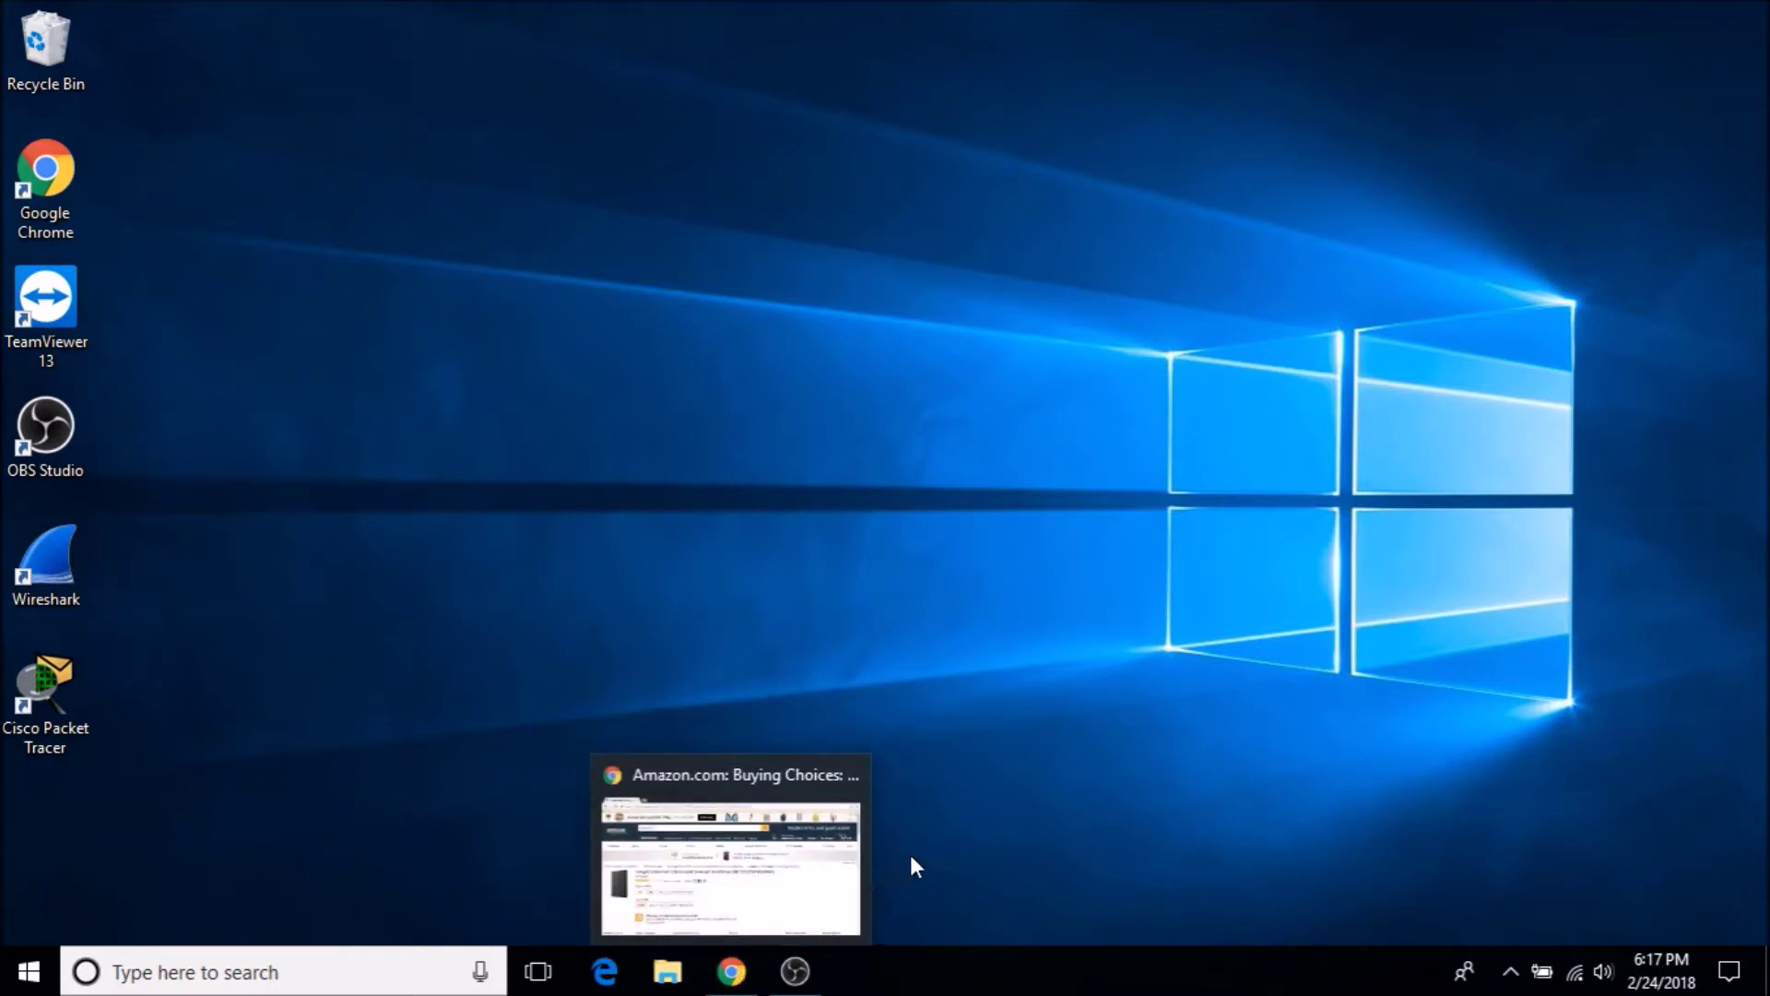
left_click(741, 989)
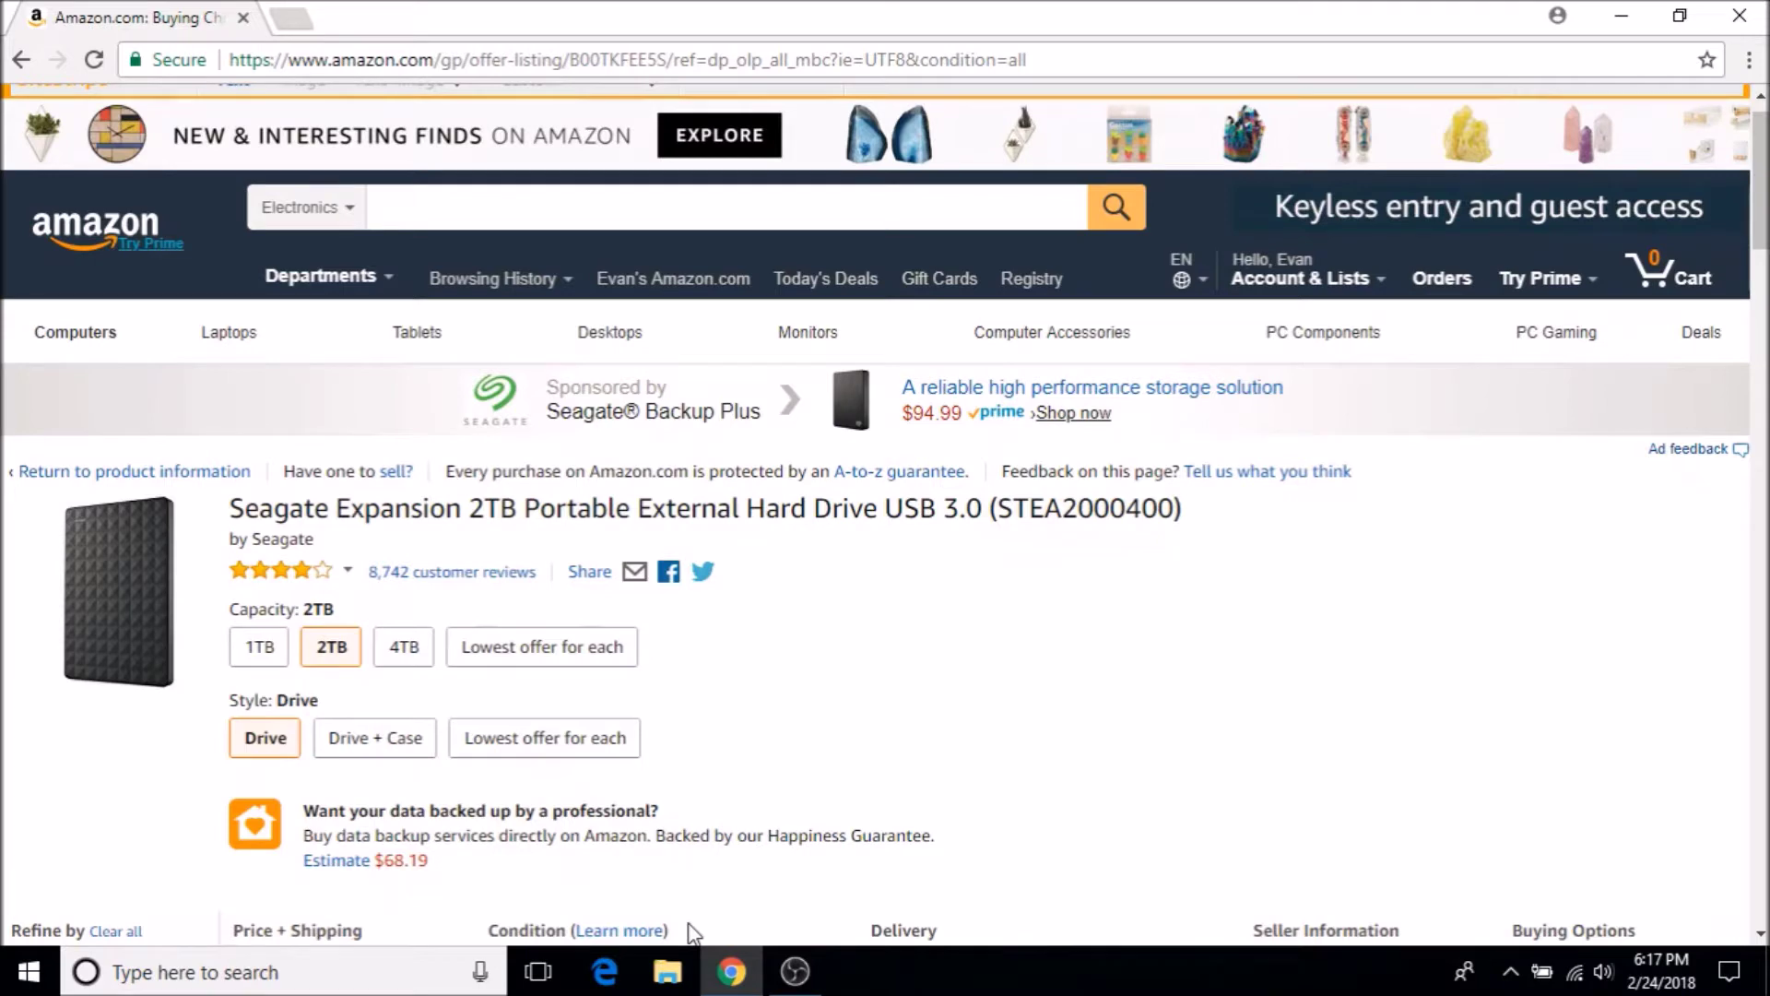
Step: Switch to File Explorer and look at the contents of CrafTech Seagate Expansion Drive (D:) and the drives under This PC
left_click(671, 973)
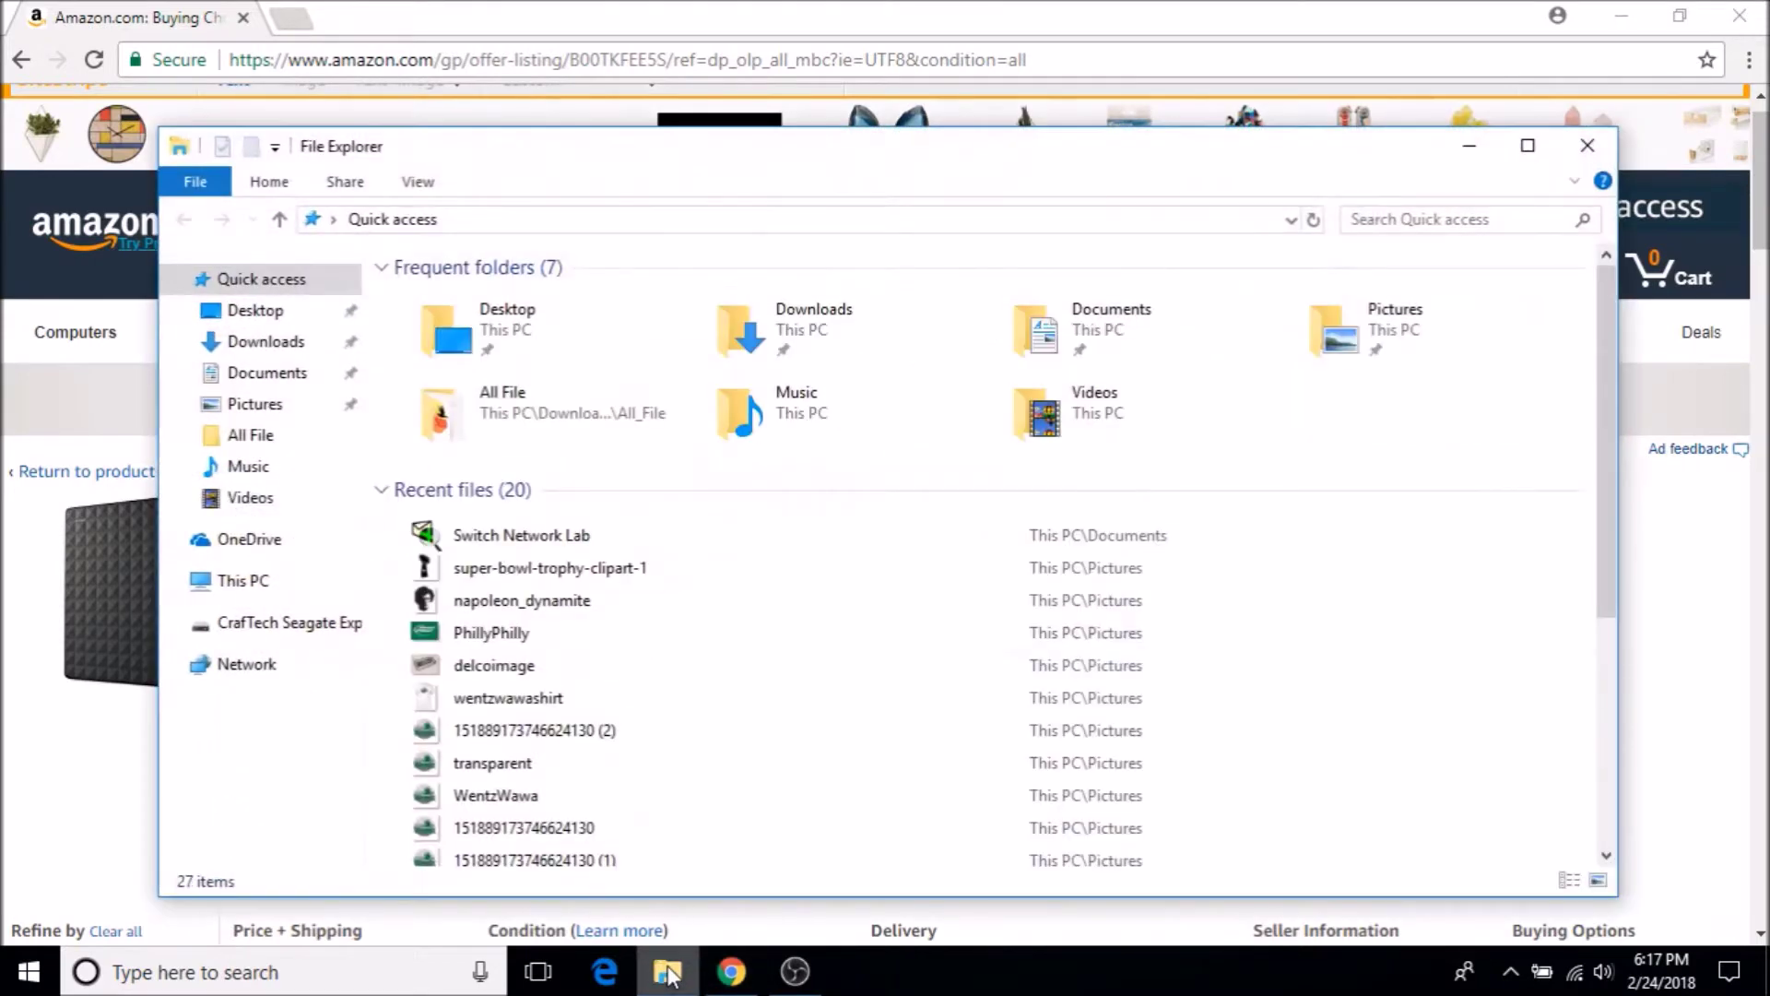
left_click(248, 625)
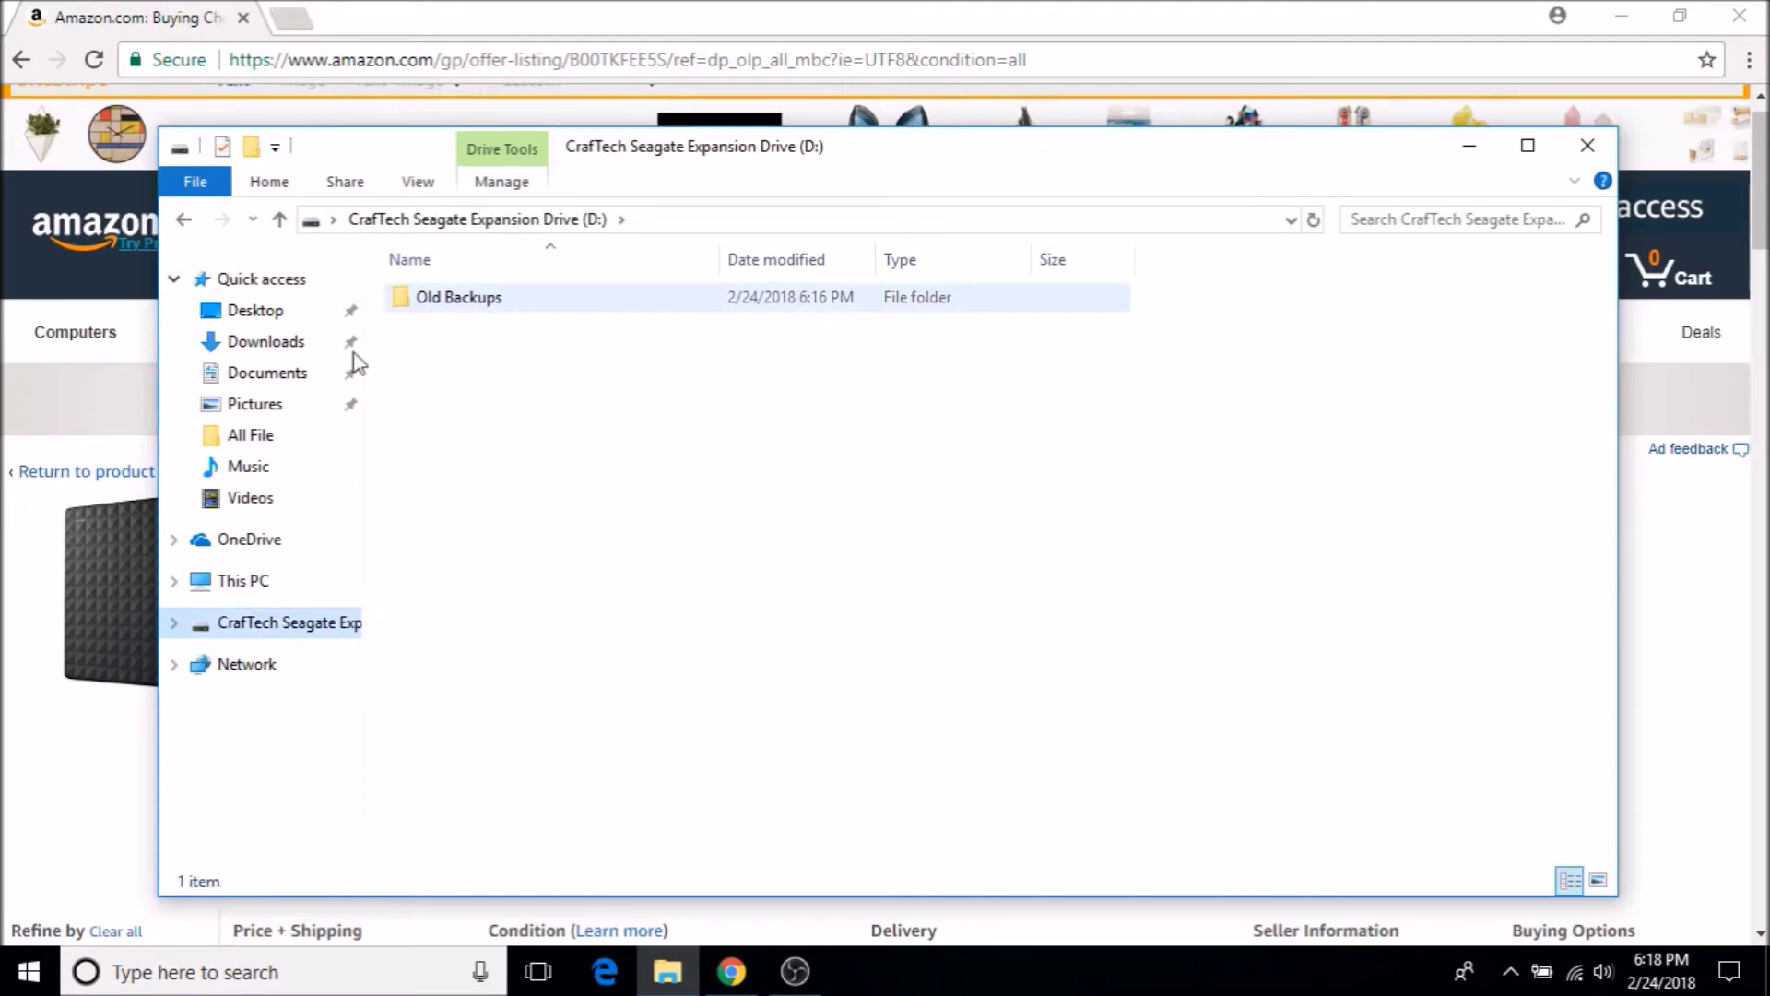
left_click(232, 580)
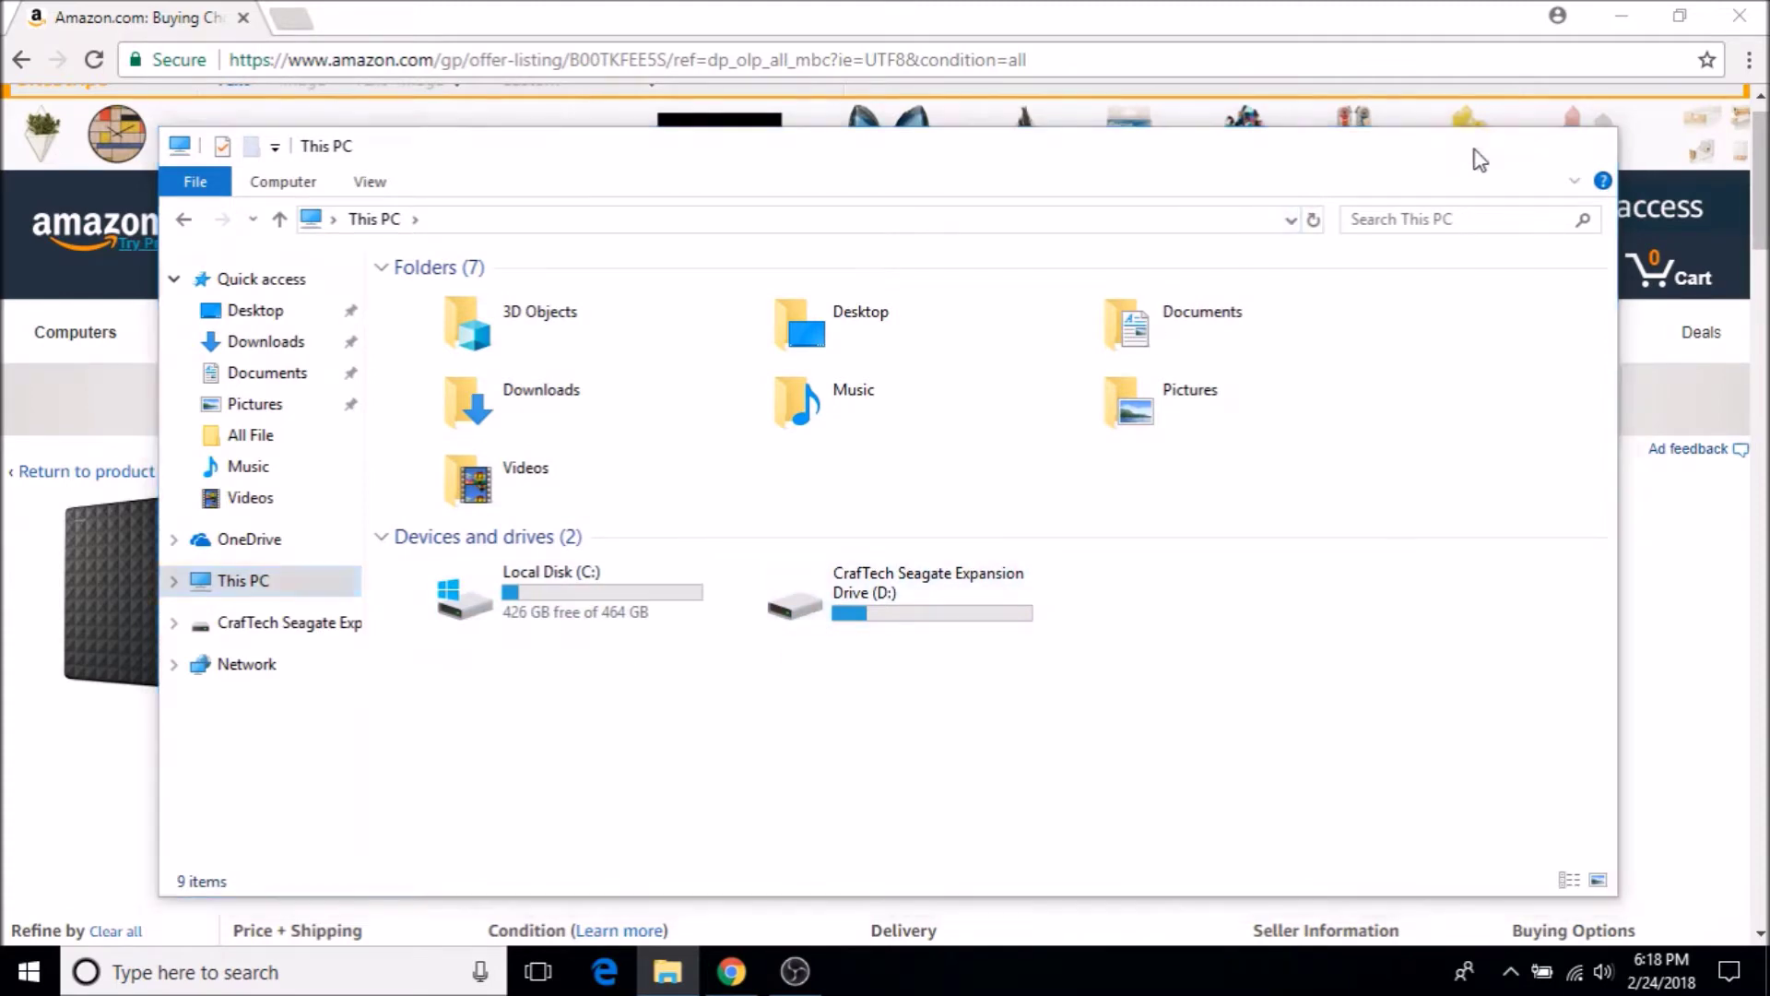
left_click(1470, 146)
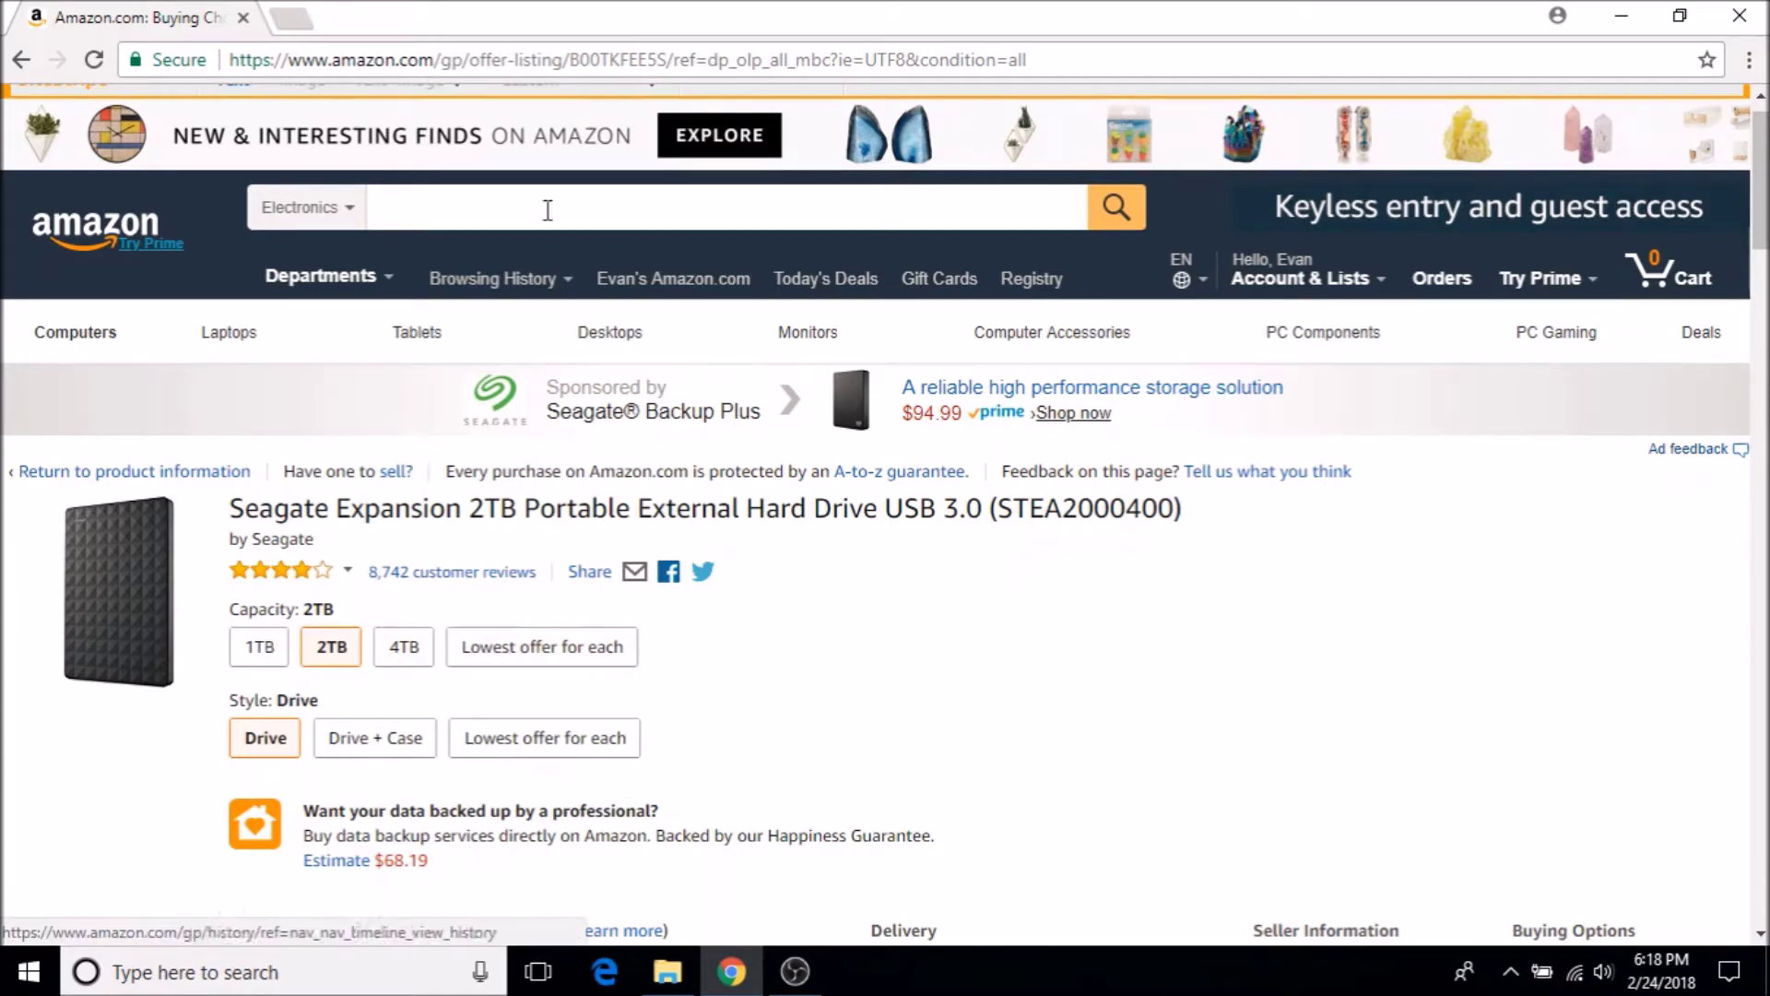
Step: Go to google.com in the current browser tab
left_click(430, 59)
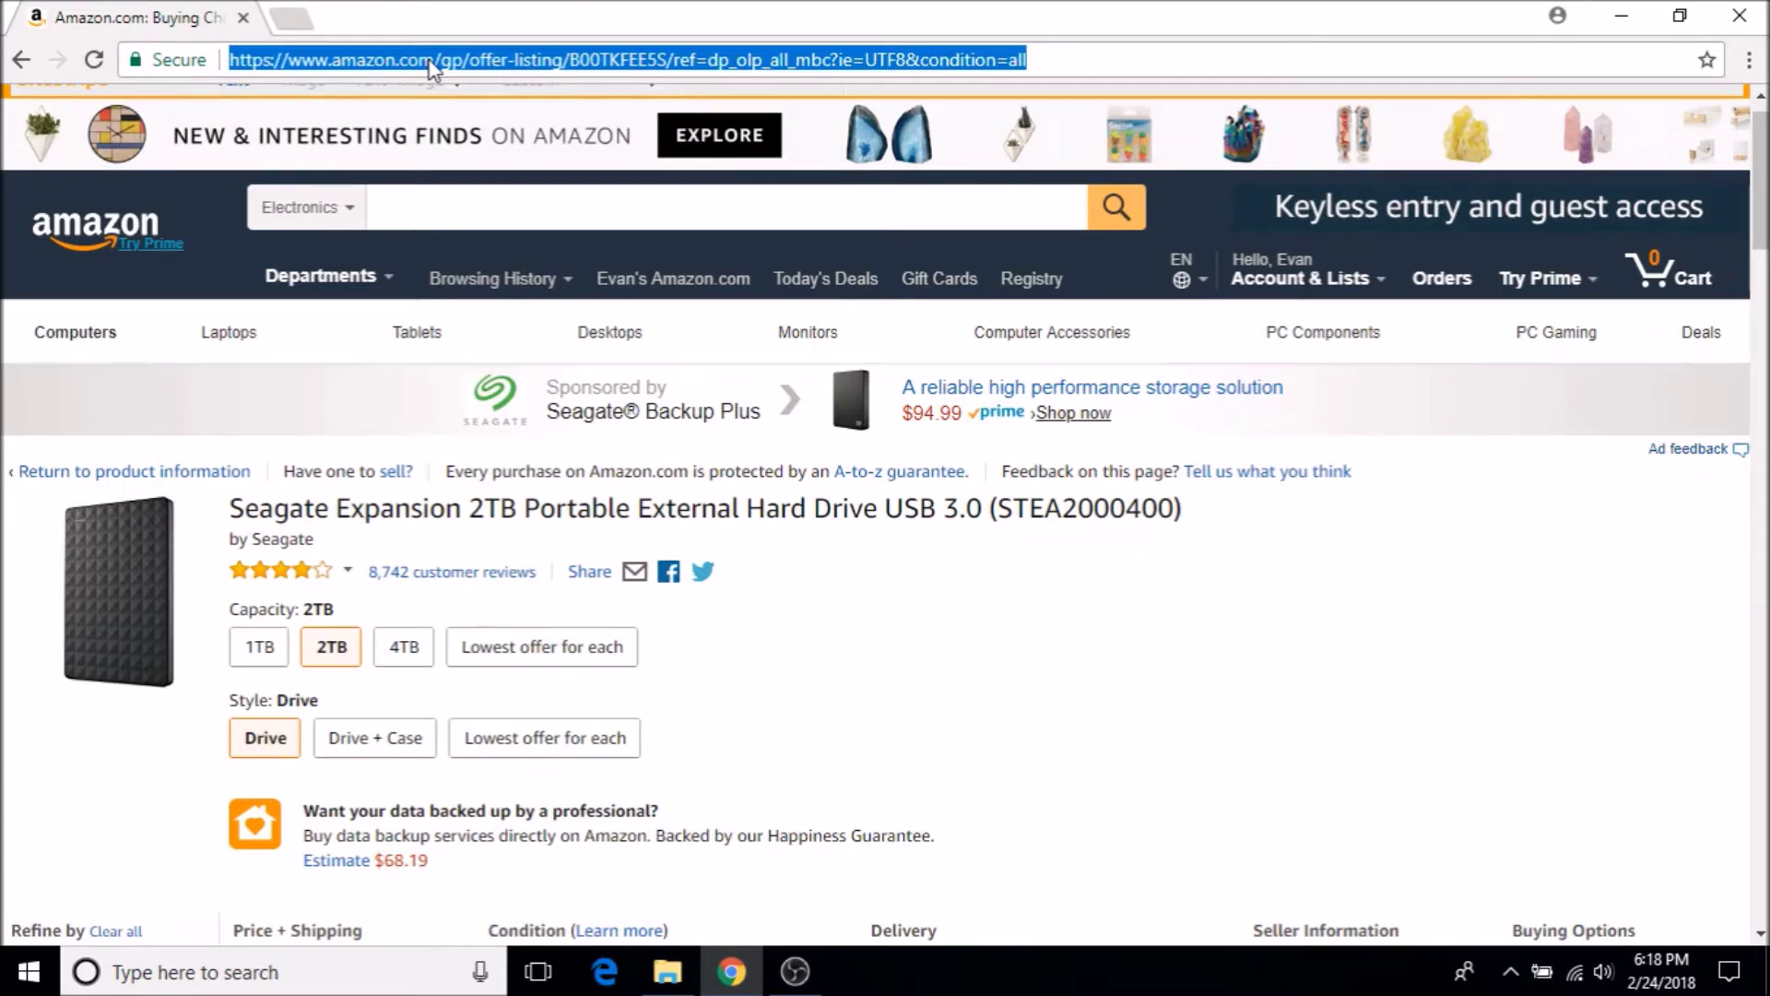
type("ease")
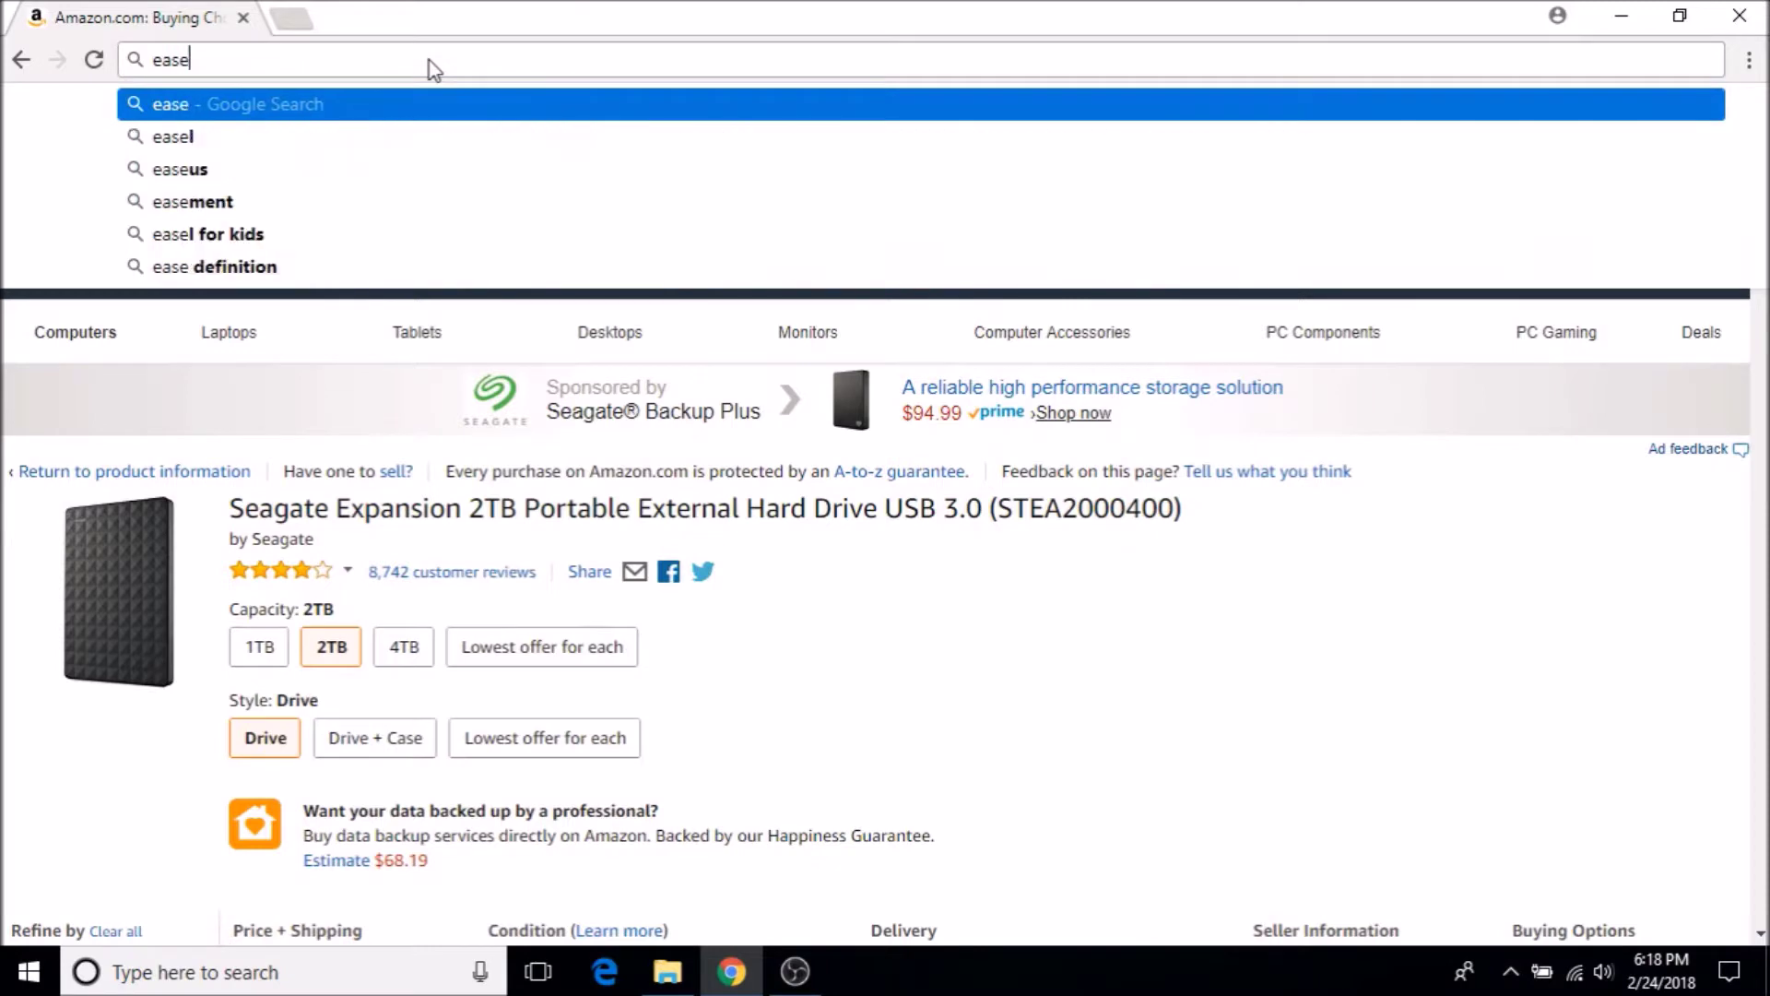
key("BackSpace")
key("BackSpace")
key("BackSpace")
key("BackSpace")
key("BackSpace")
type("google.com")
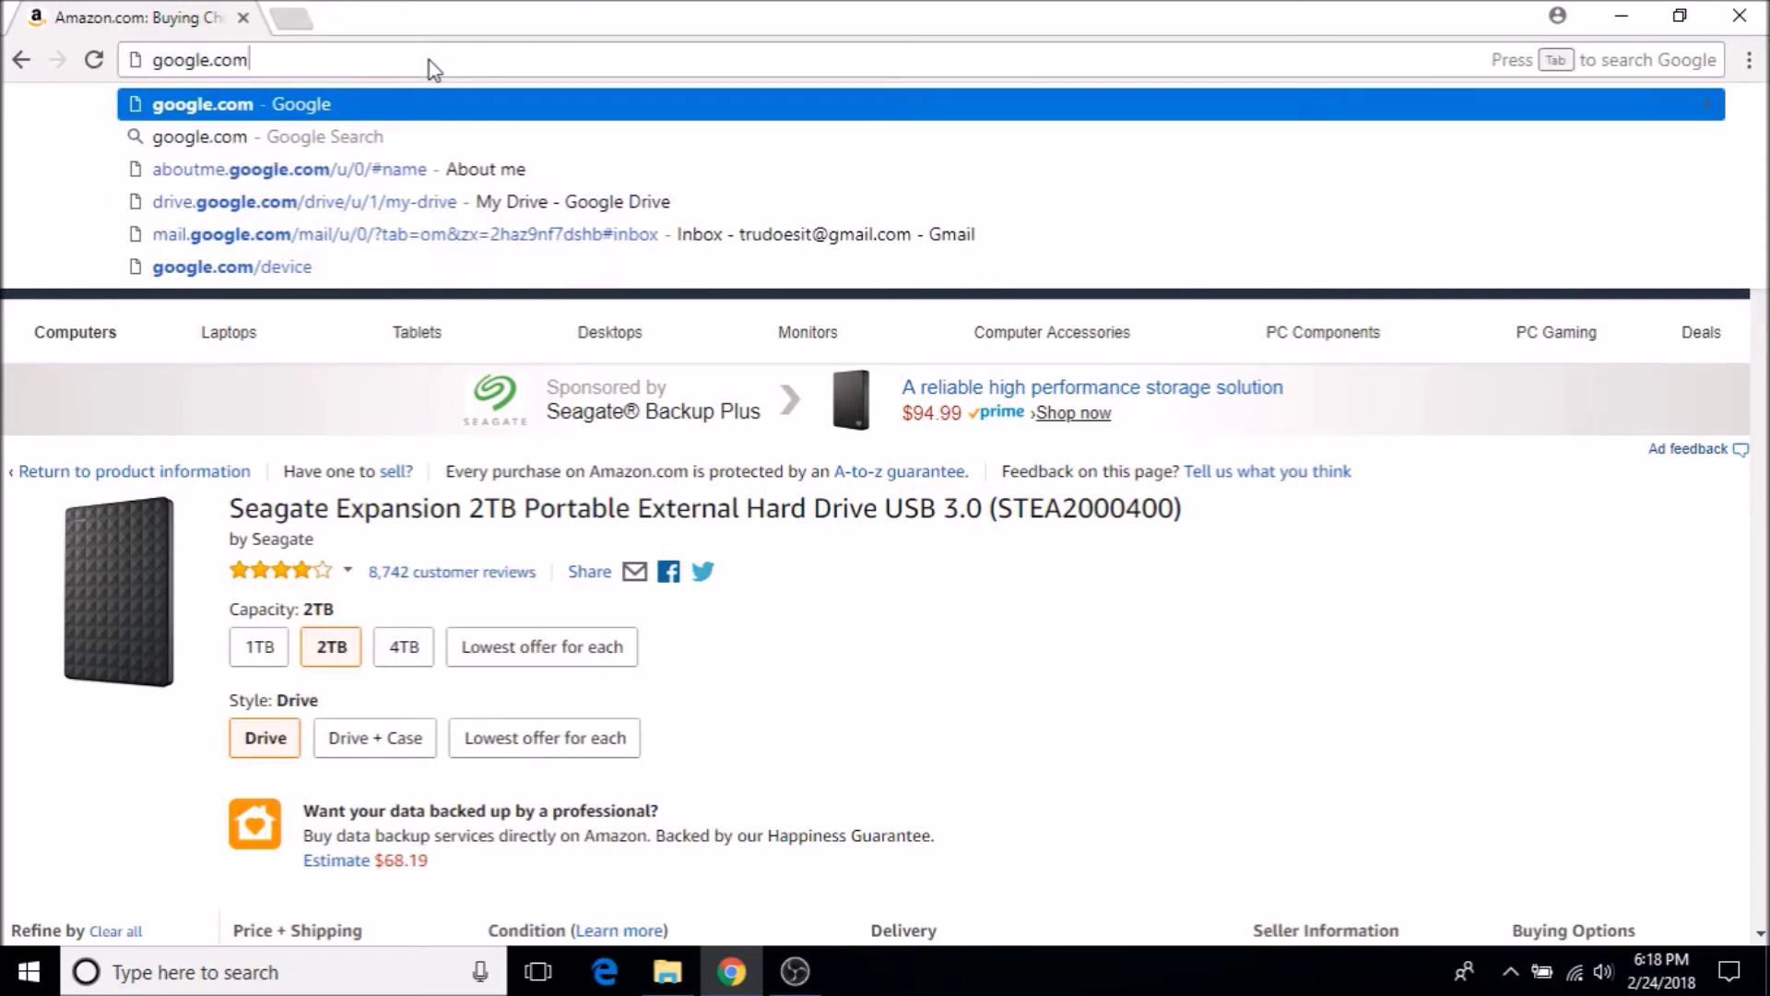
key("Return")
Step: Search Google for "easeus todo backup"
type("easeus")
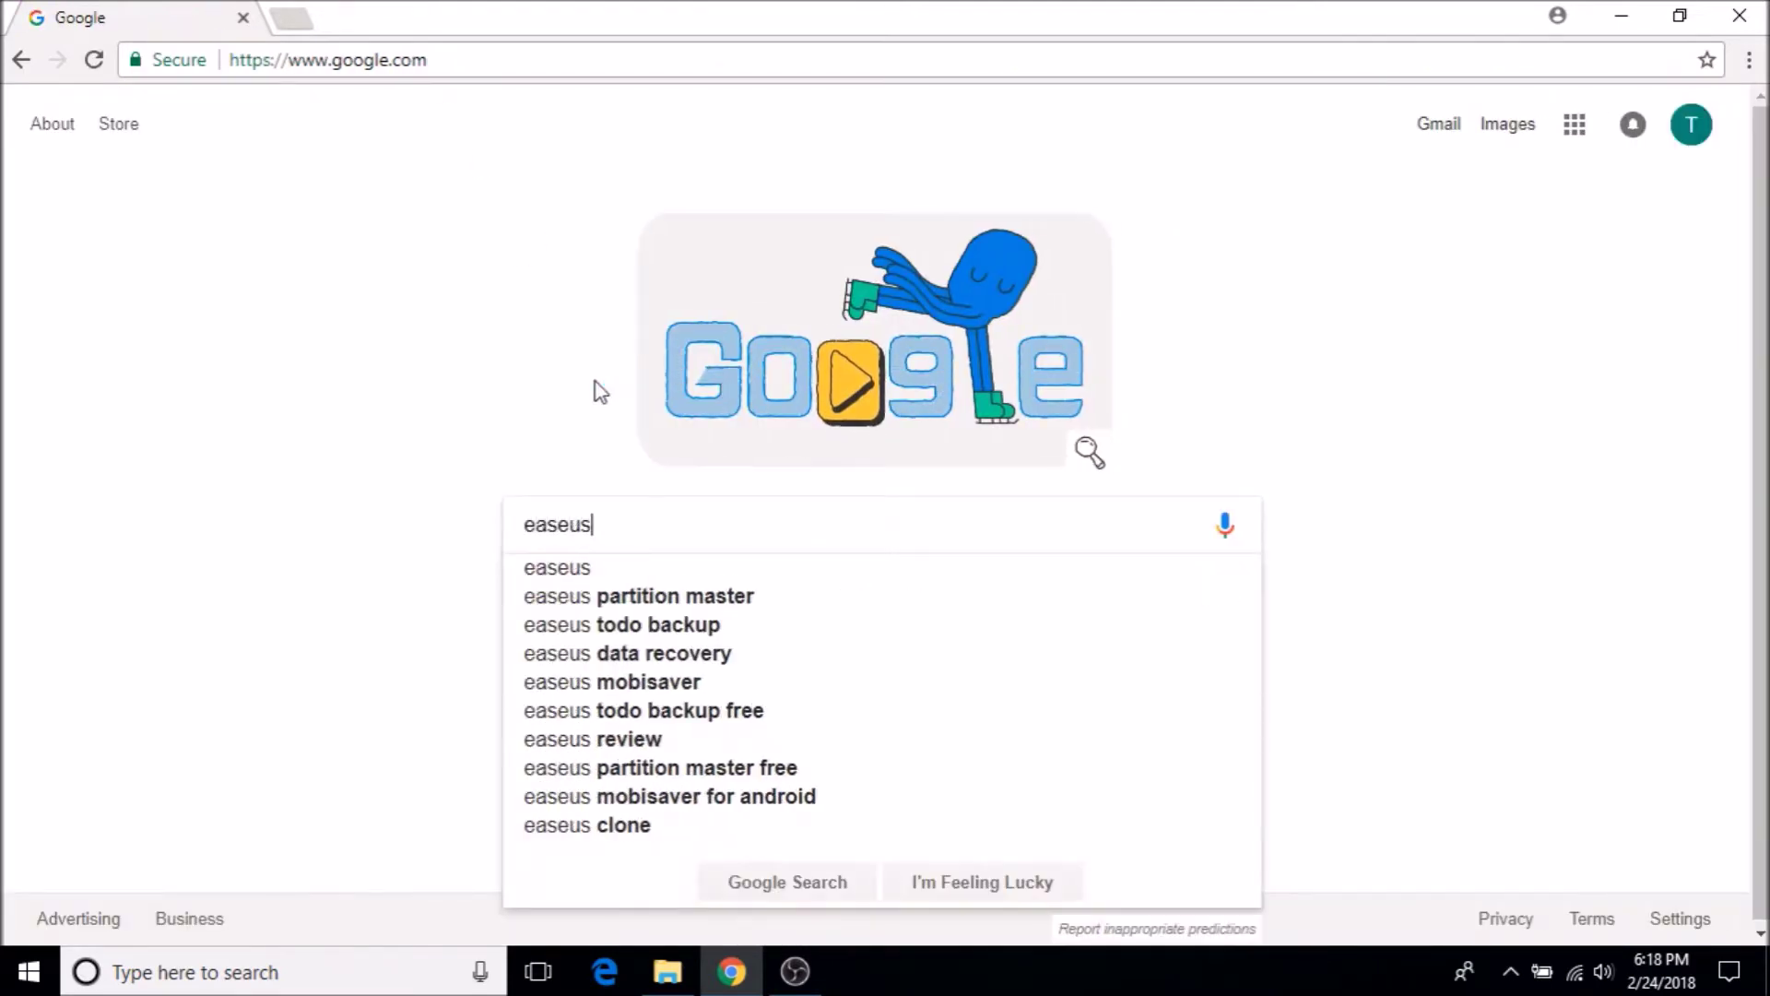
type(" todo backup")
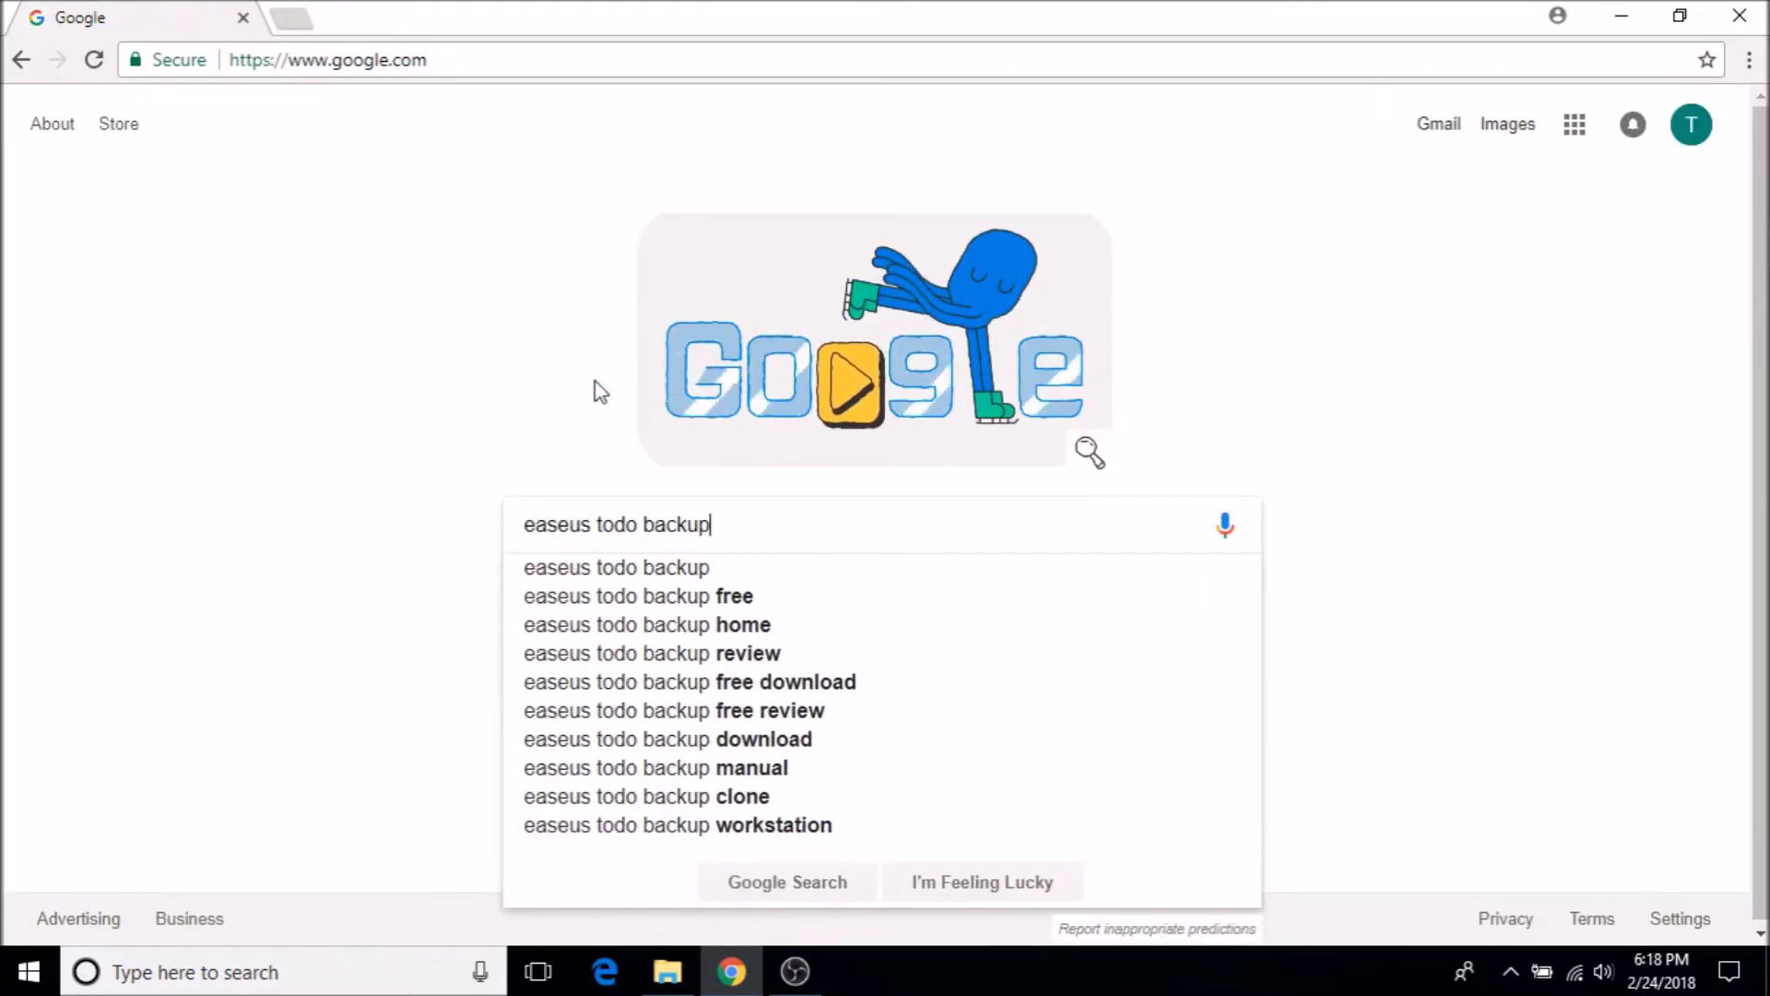
key("Return")
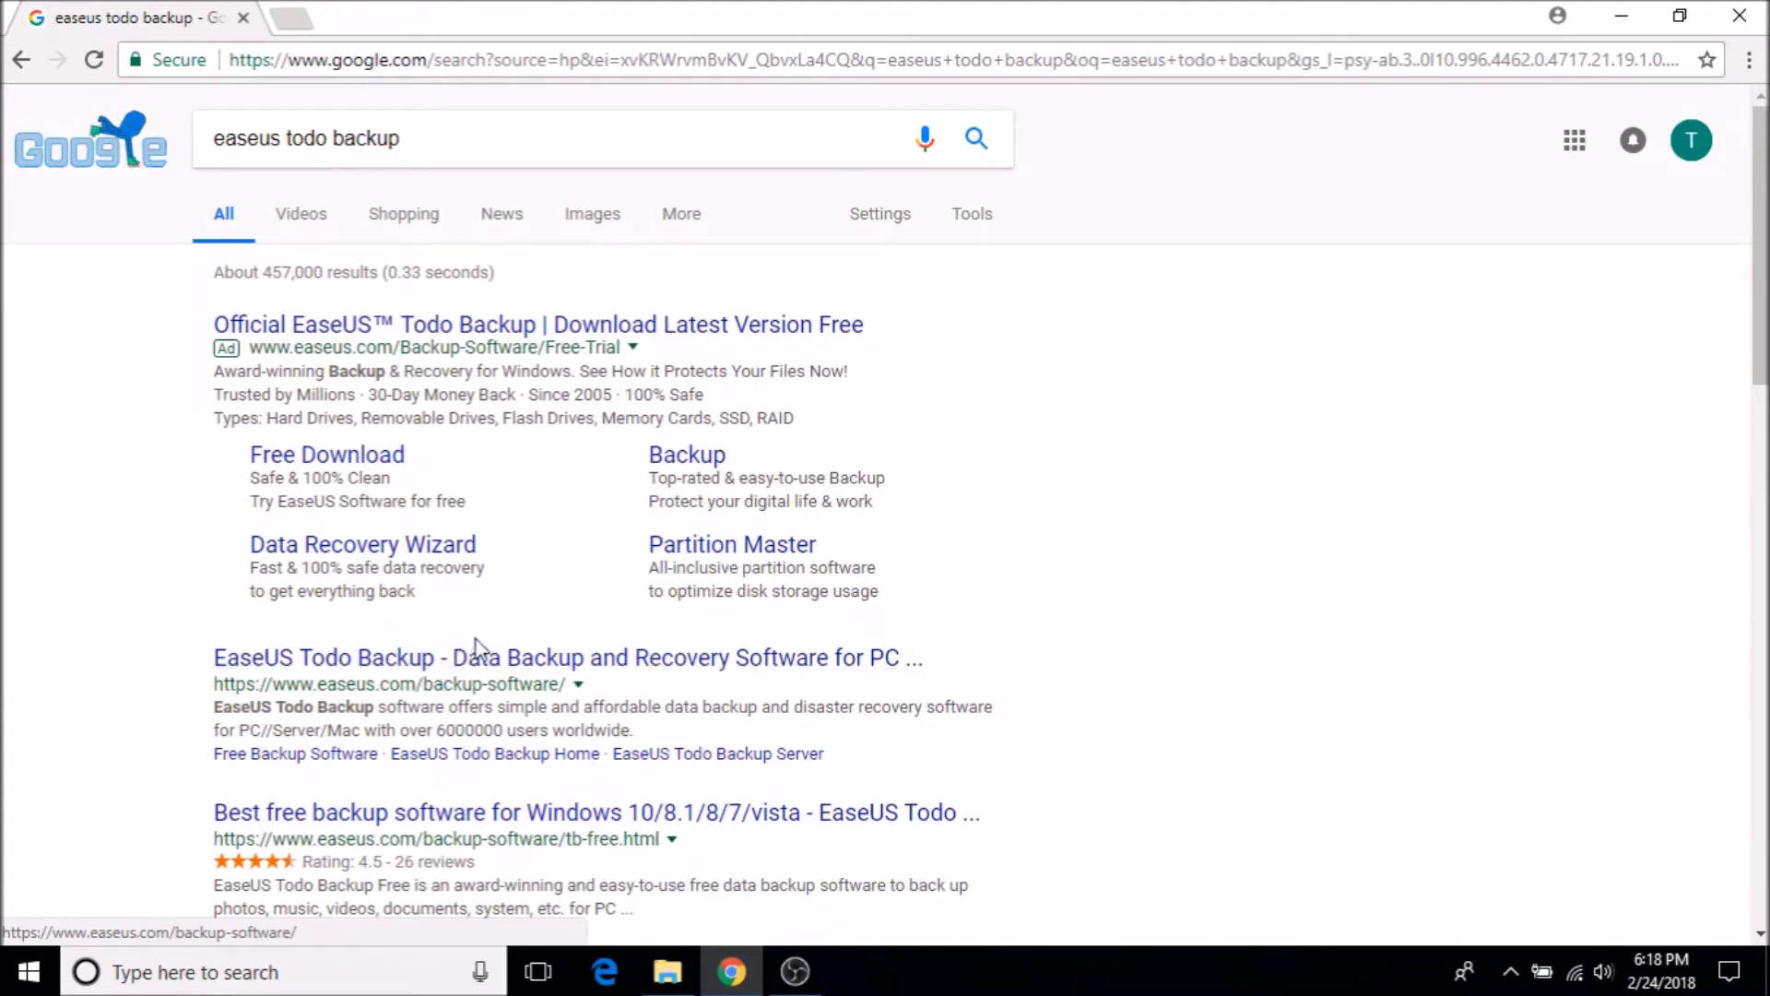
Step: Open the EaseUS Todo Backup site from the non-ad result and reach the EaseUS Todo Backup Free download page through its Download Center
left_click(429, 662)
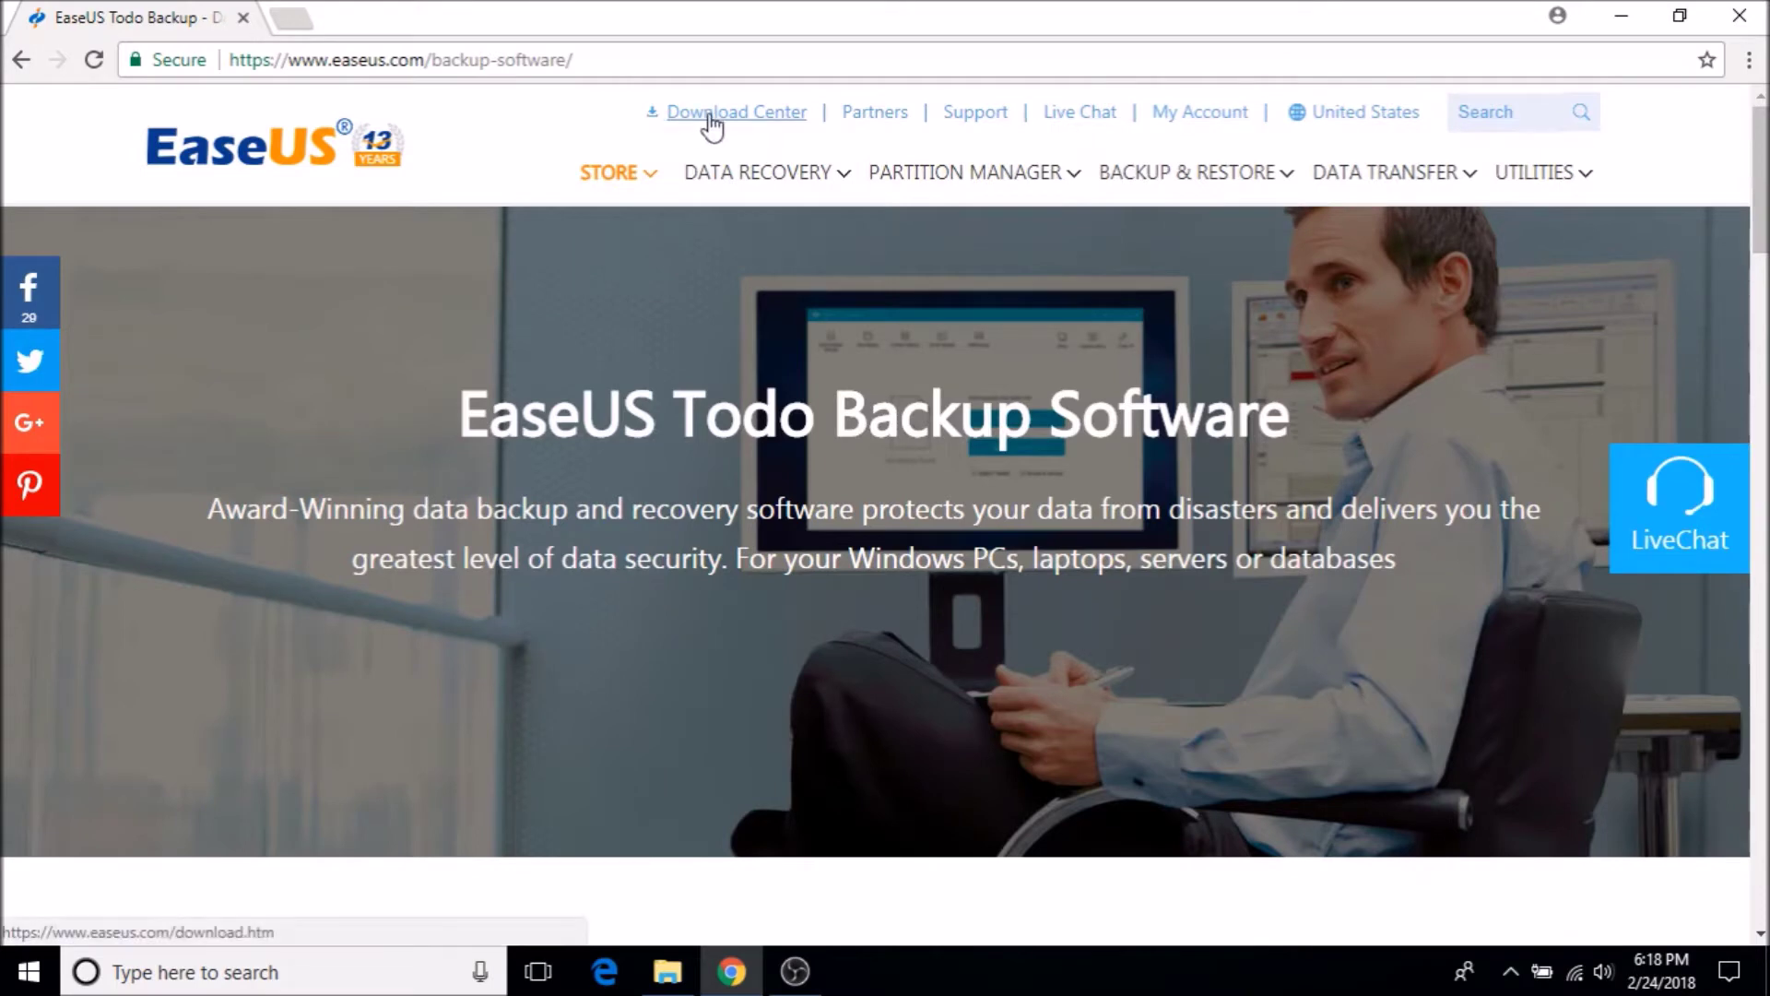
left_click(711, 118)
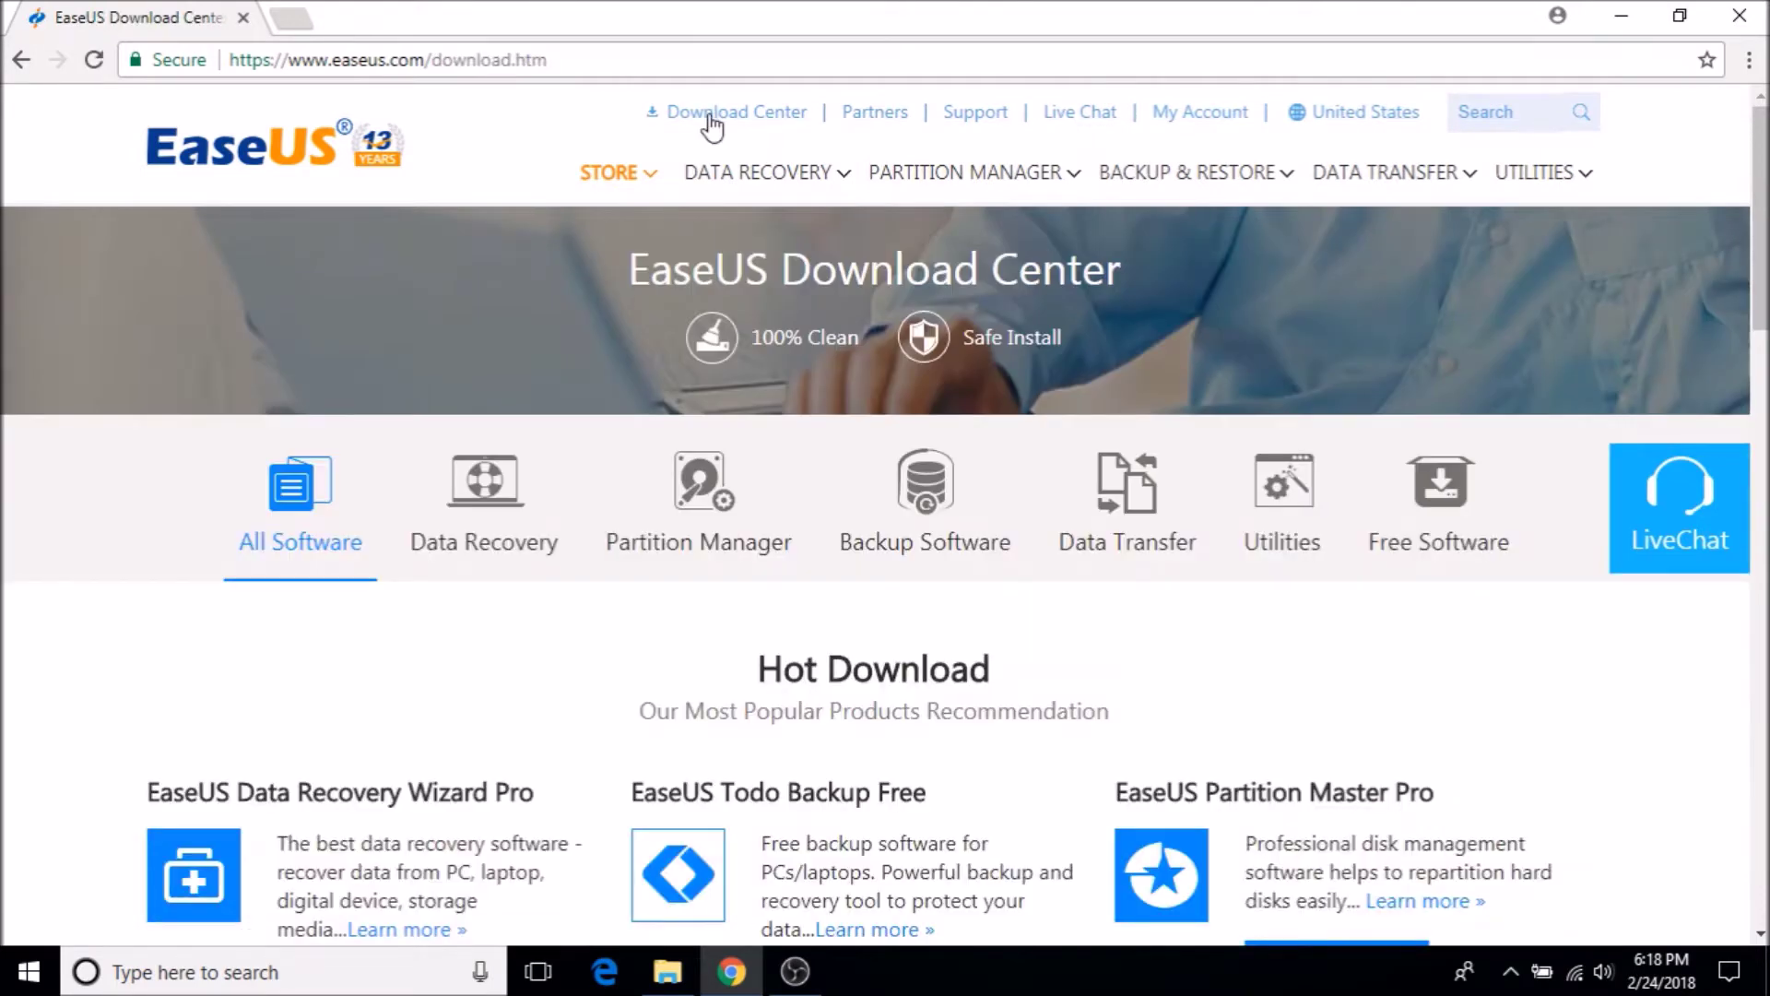
scroll(1014, 513, "down", 5)
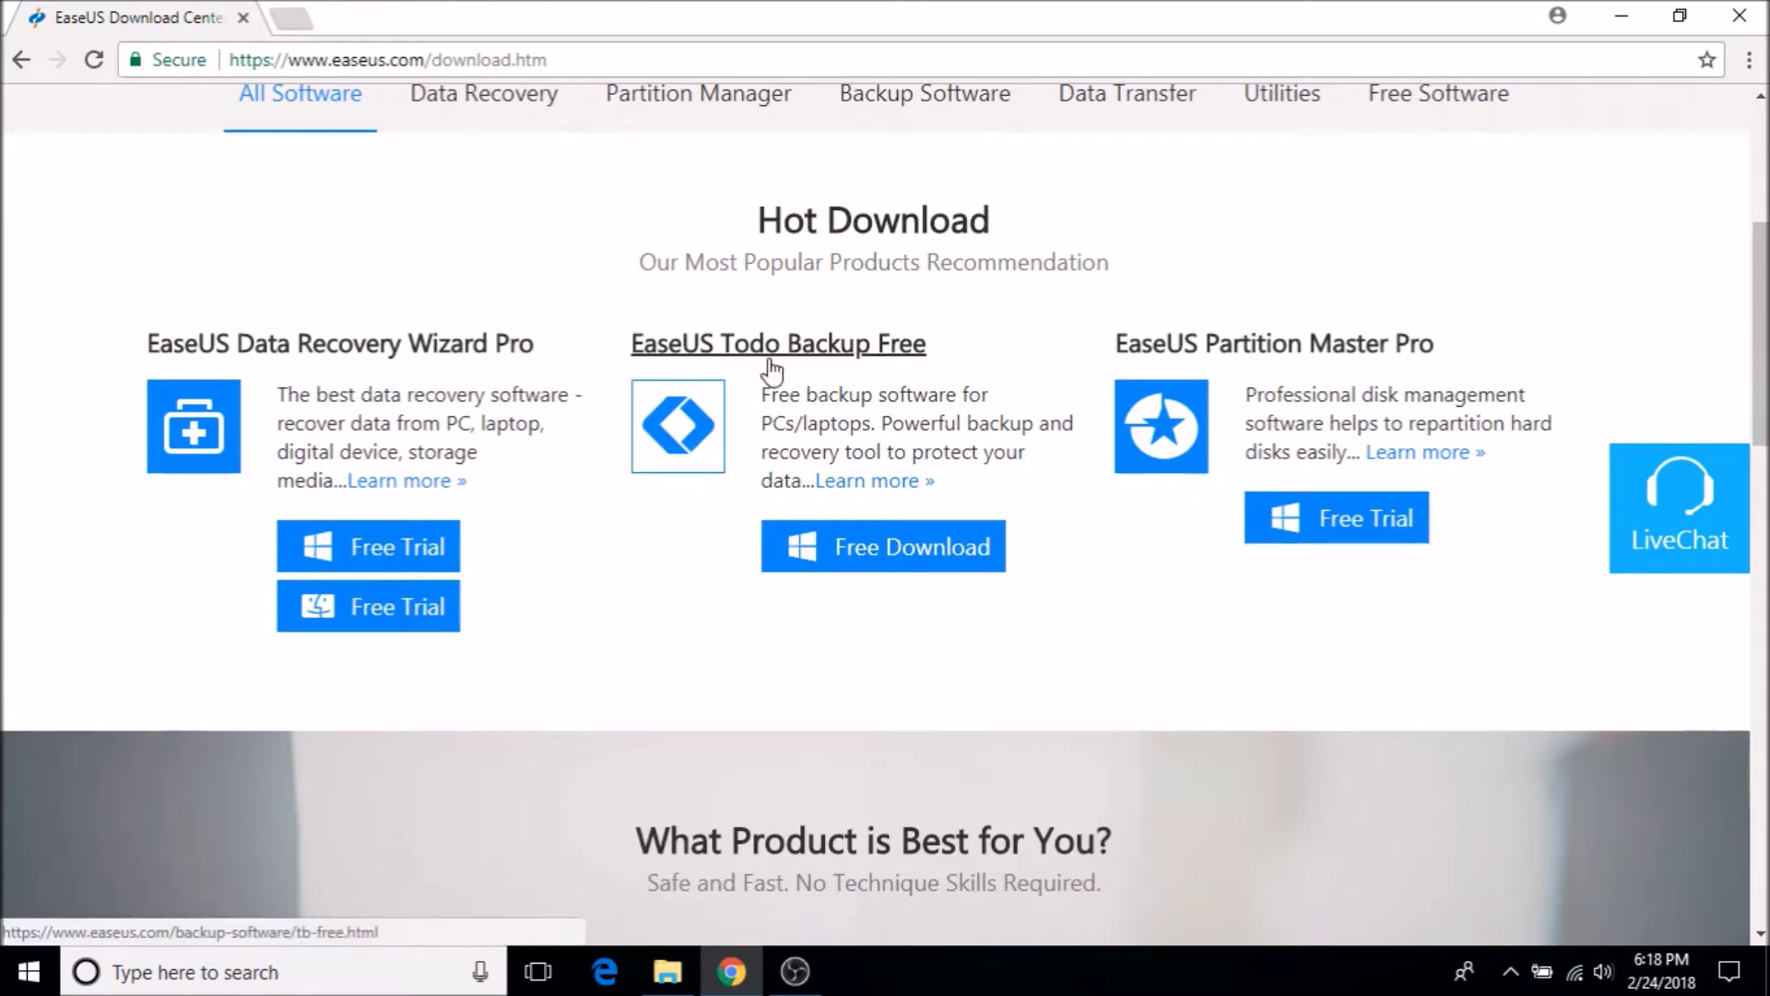
left_click(872, 552)
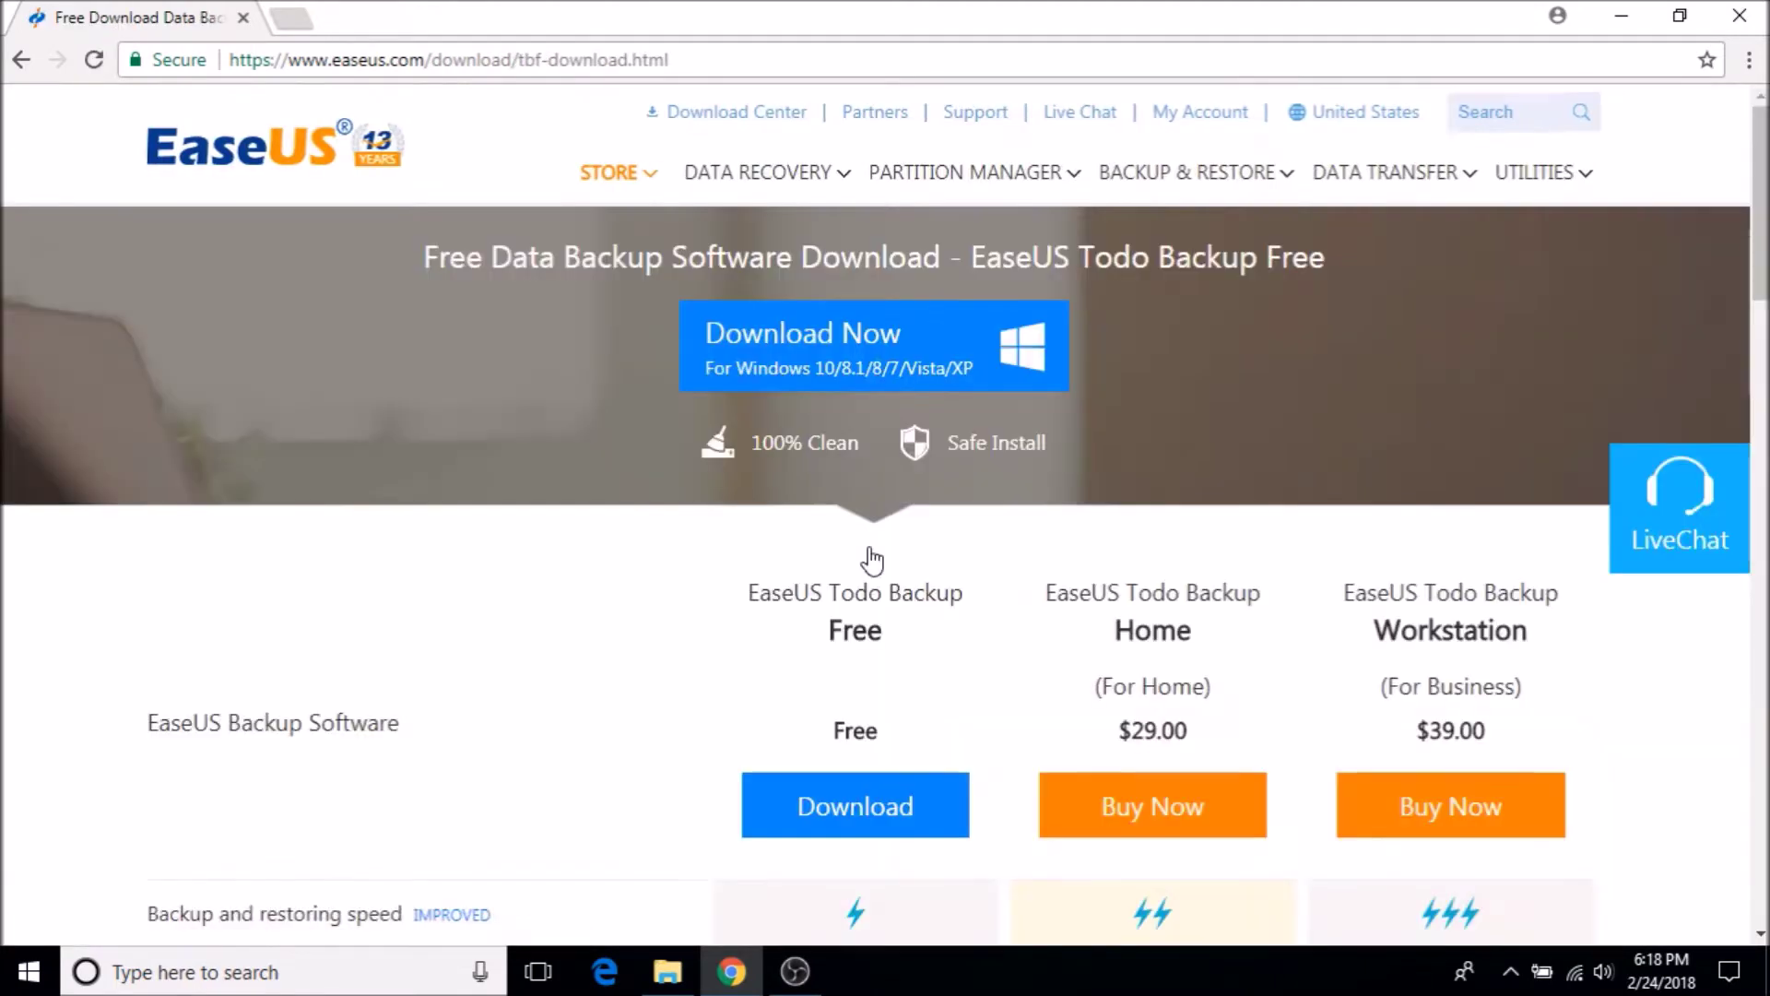
Step: Request the Free edition, submit the form with a placeholder e-mail address, and download the EaseUS Todo Backup Free installer
left_click(841, 804)
left_click(607, 548)
type("something")
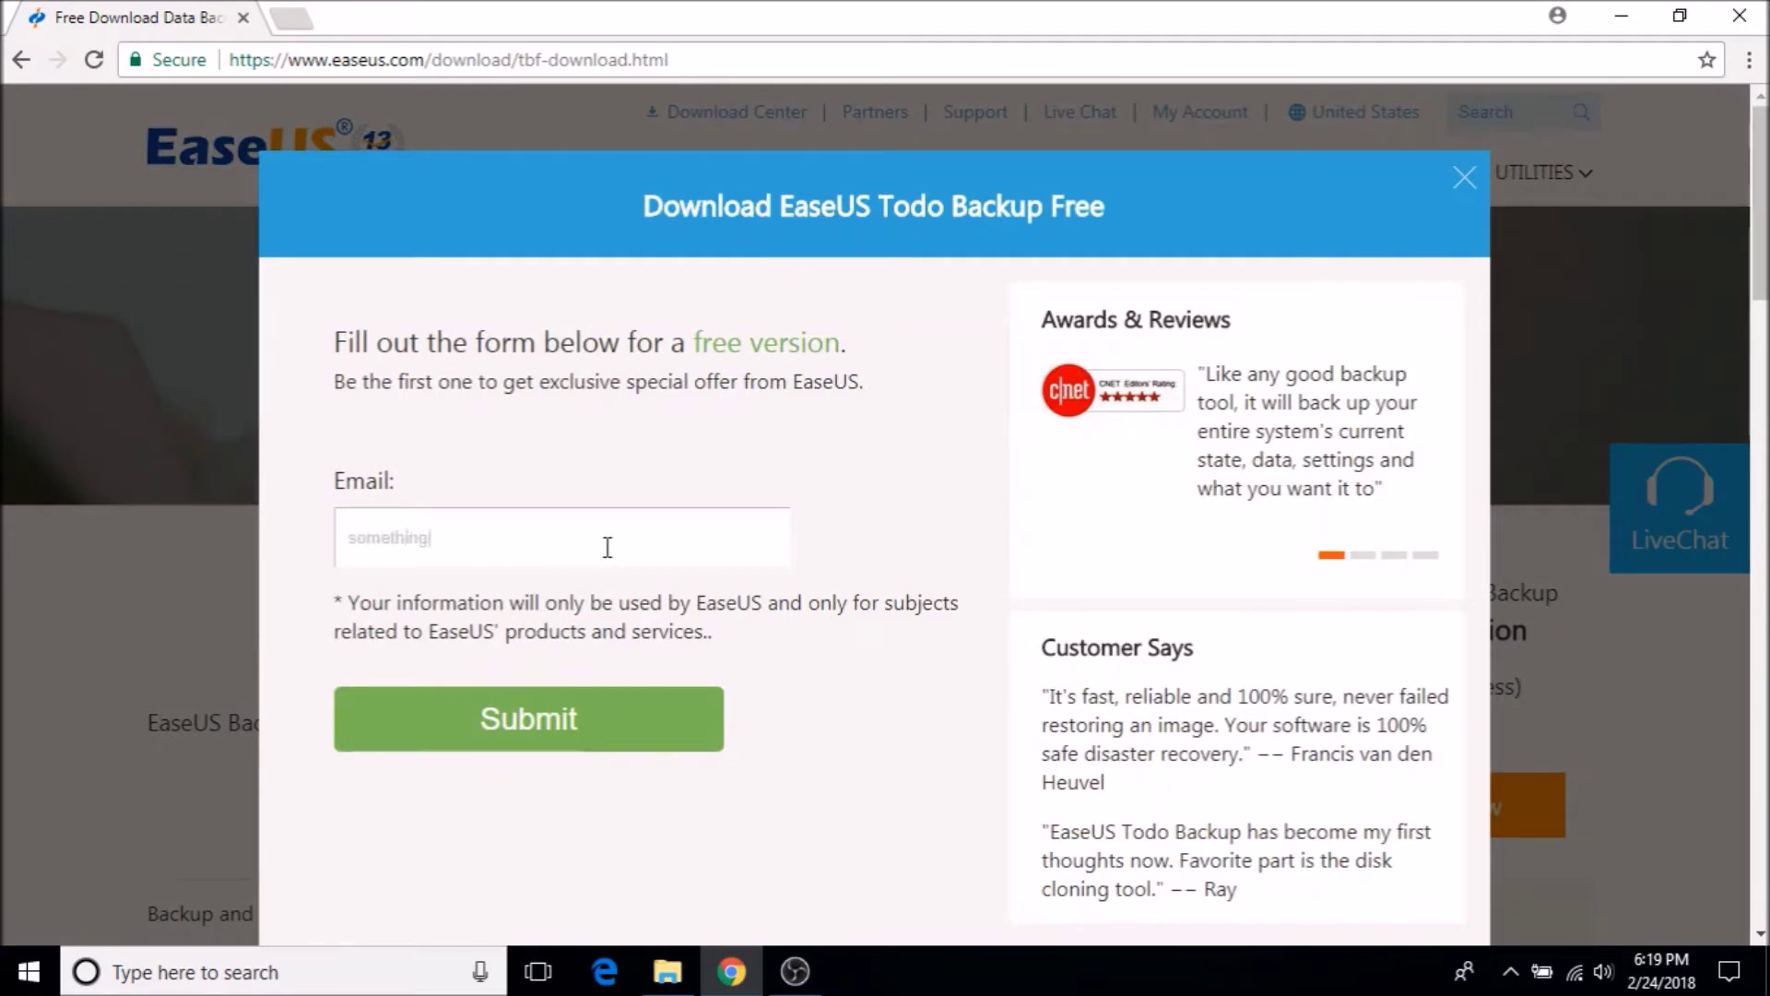
type("@something.com")
left_click(527, 724)
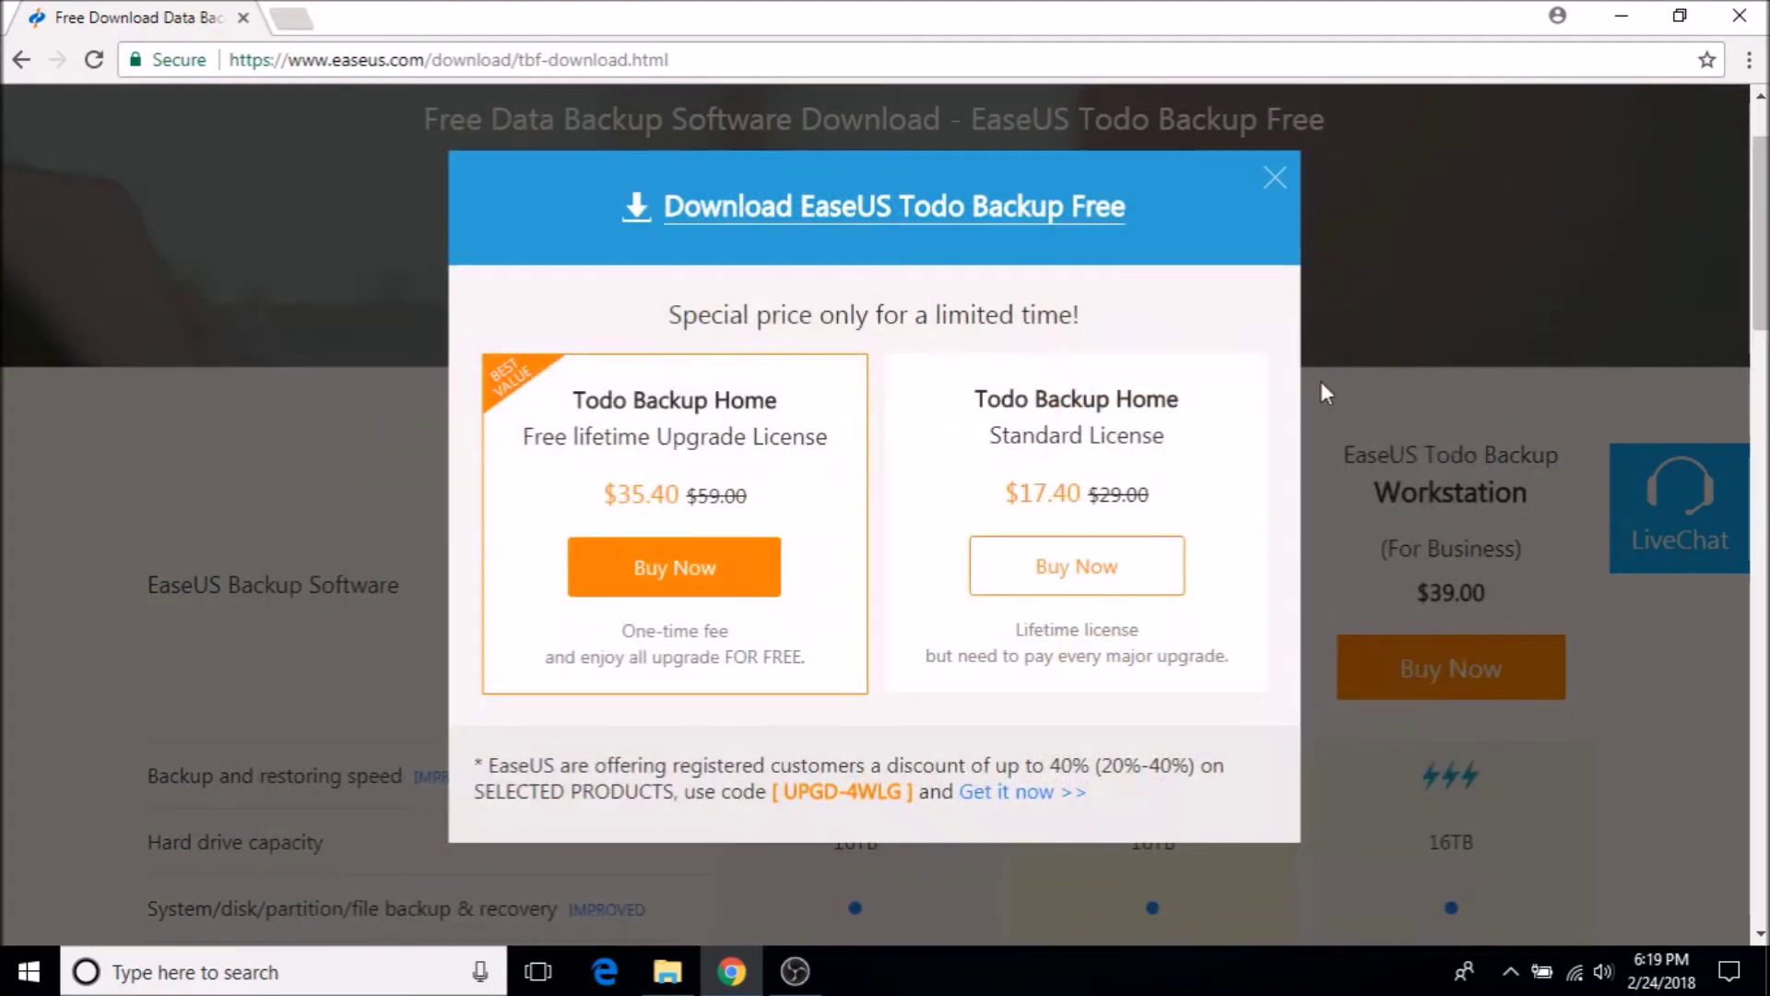
left_click(848, 207)
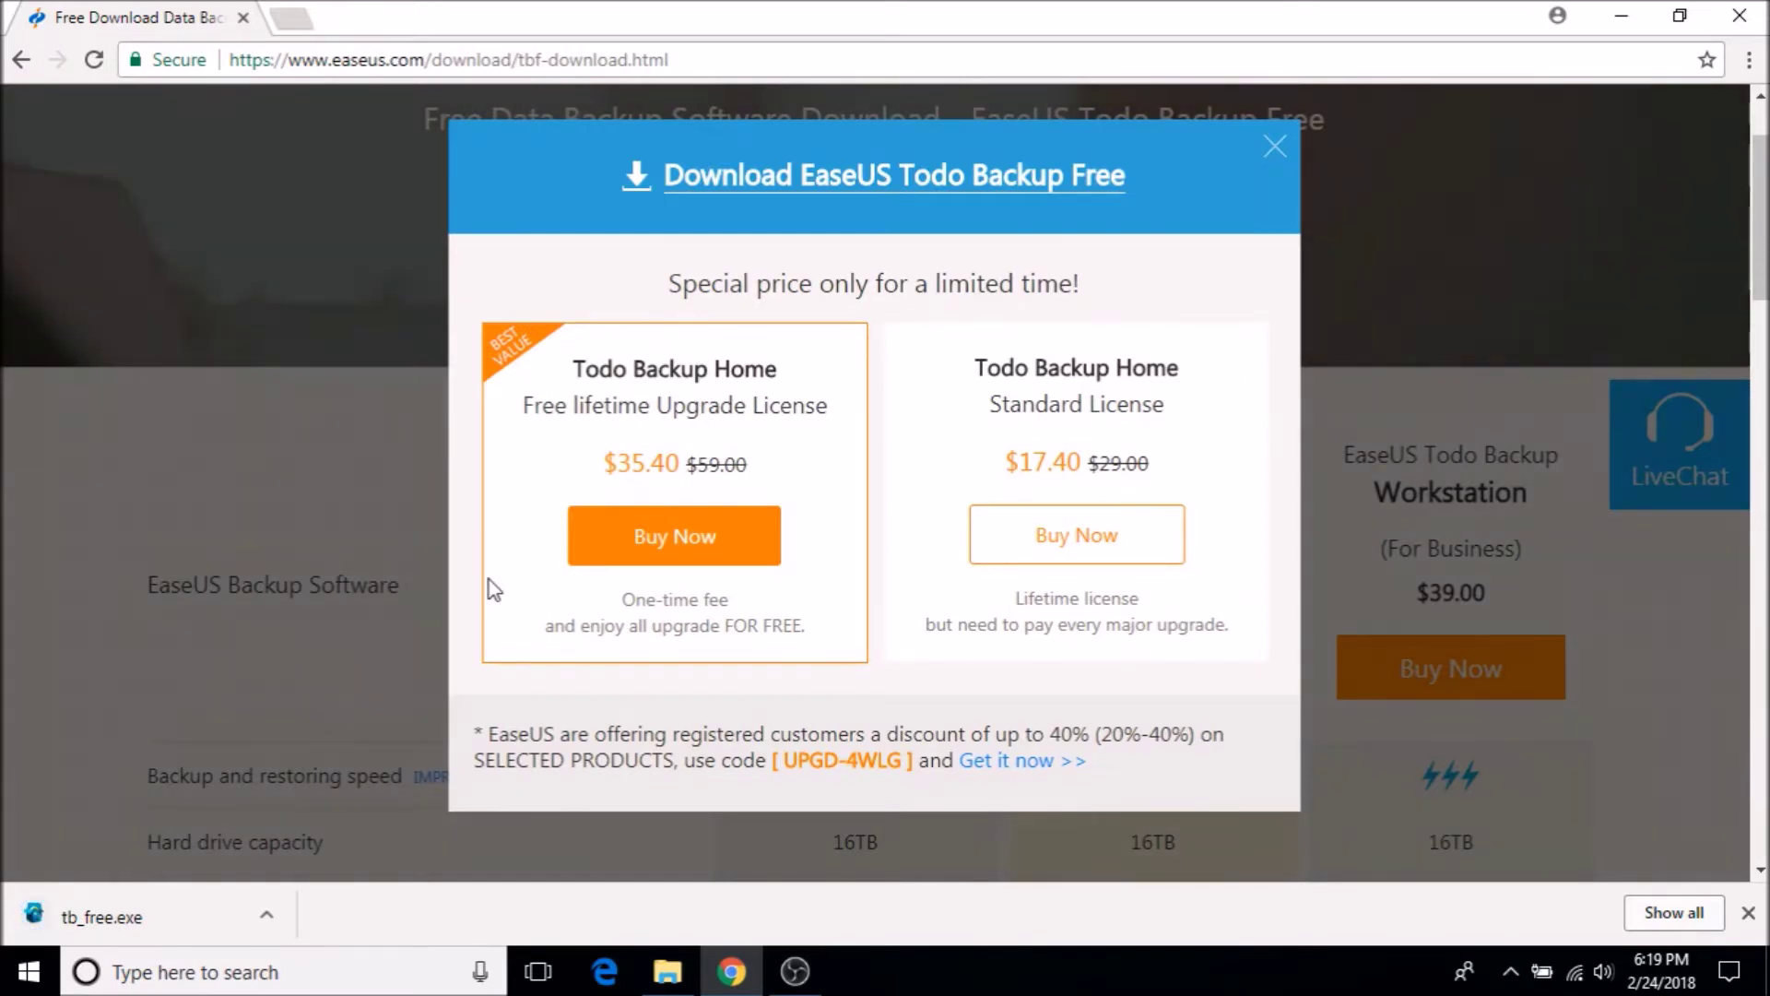
Step: Run the downloaded tb_free.exe installer with English as the setup language and minimize the browser window
left_click(130, 927)
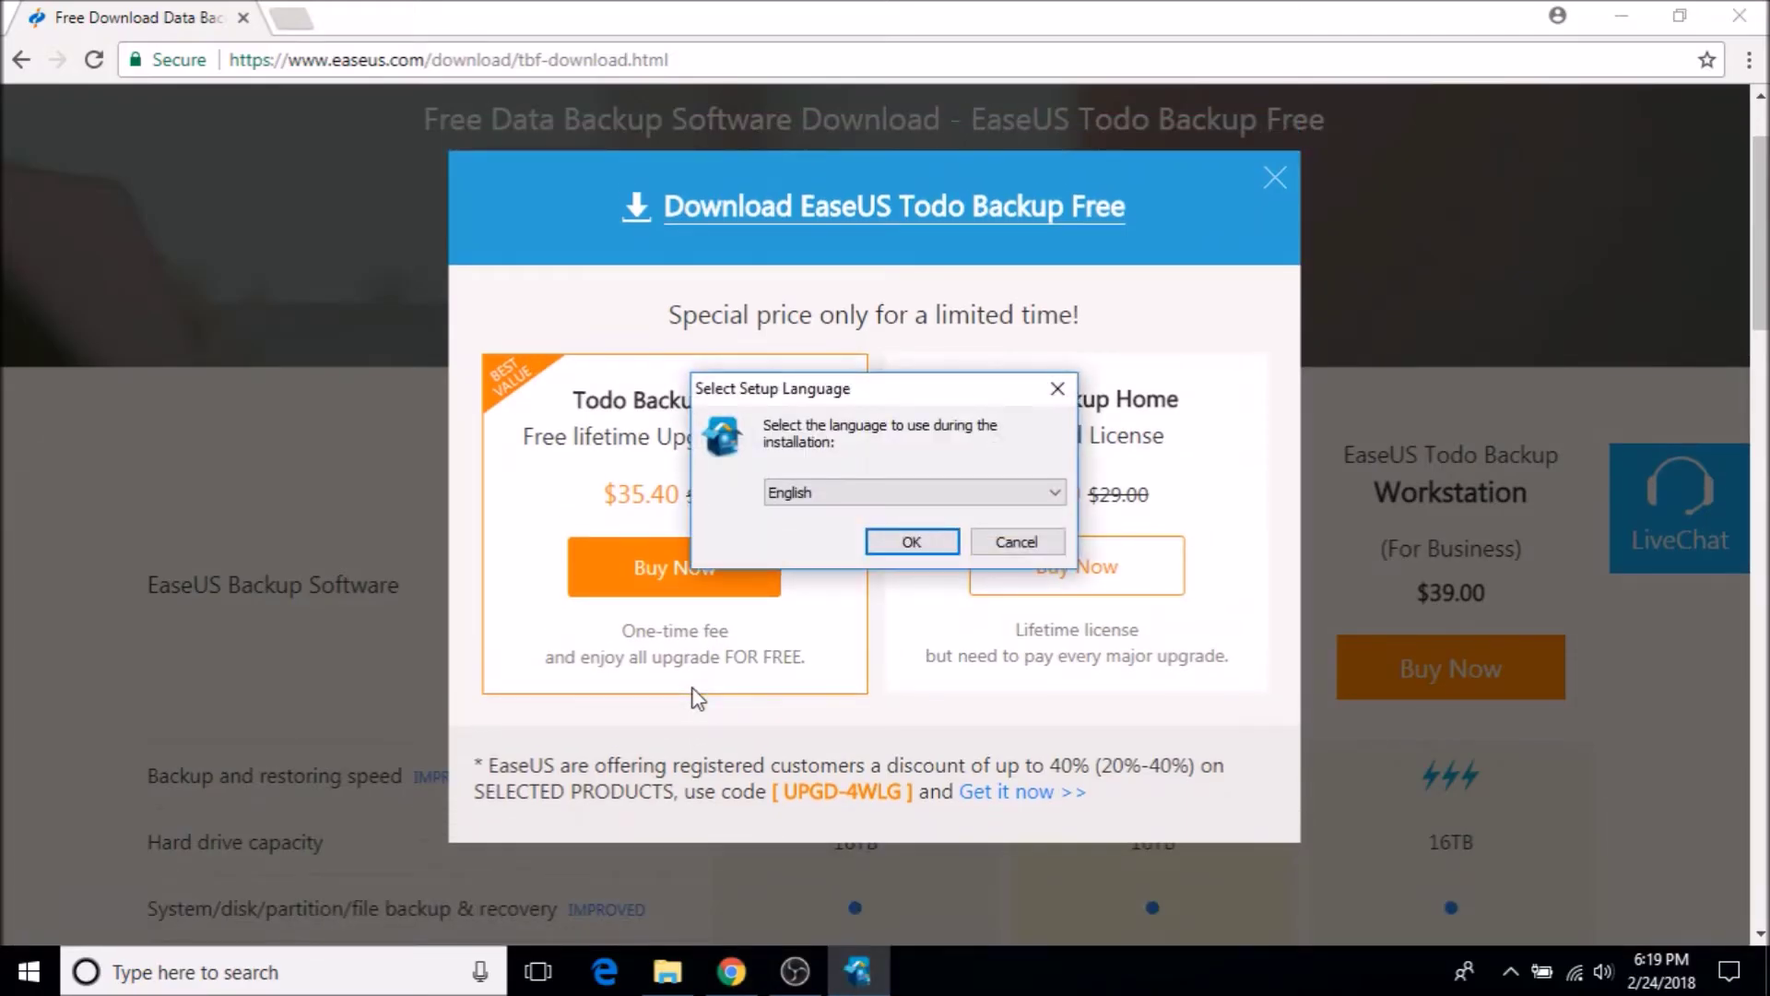
left_click(895, 551)
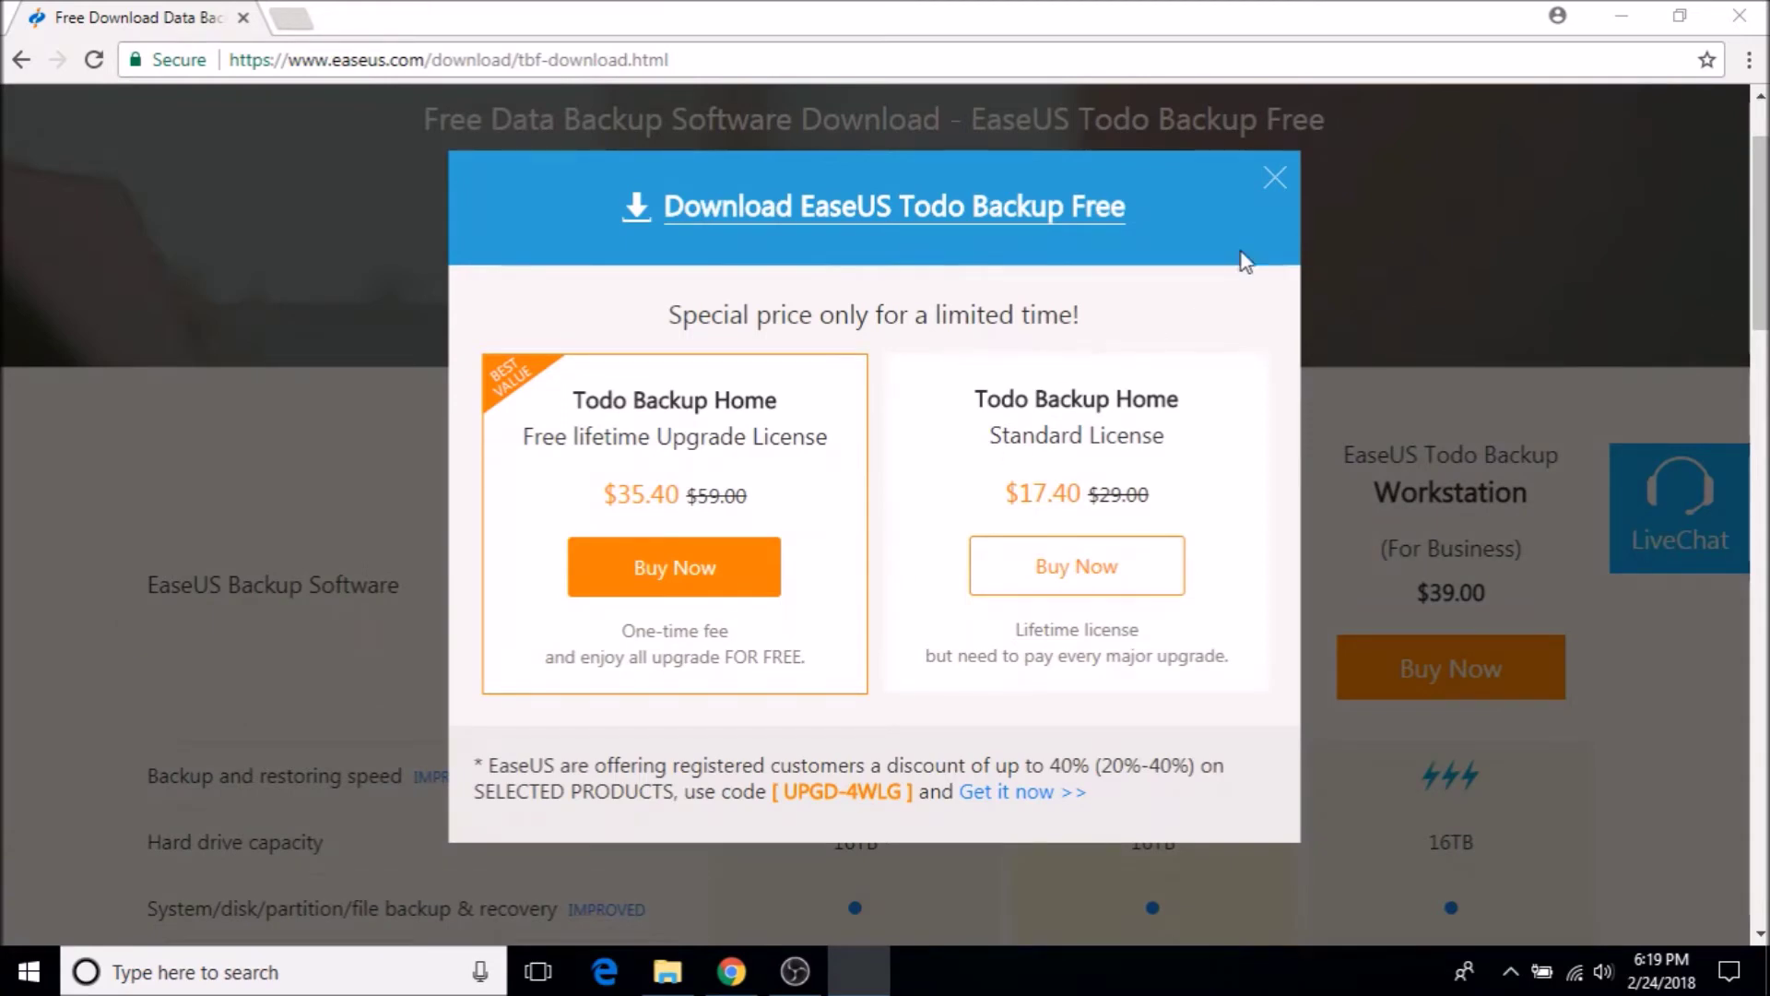
left_click(1605, 13)
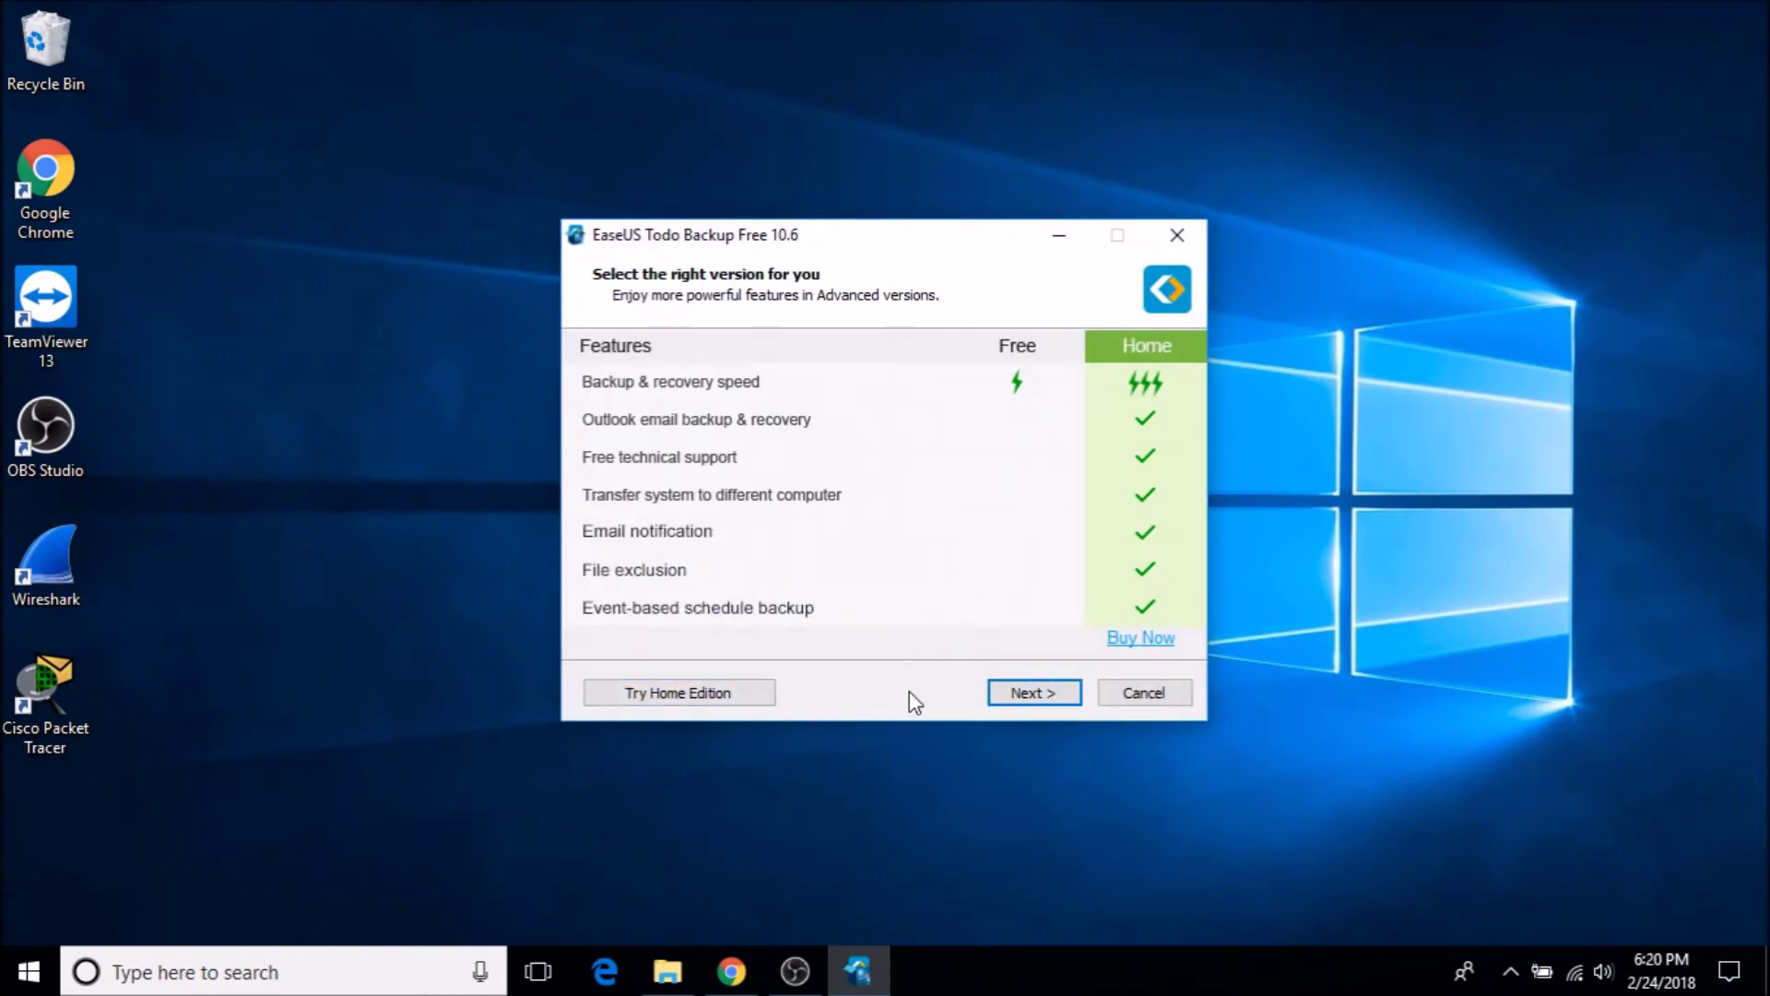
Step: Continue with the Free version, accept the license and default install folder, and opt out of the Customer Experience Improvement Program
left_click(1009, 696)
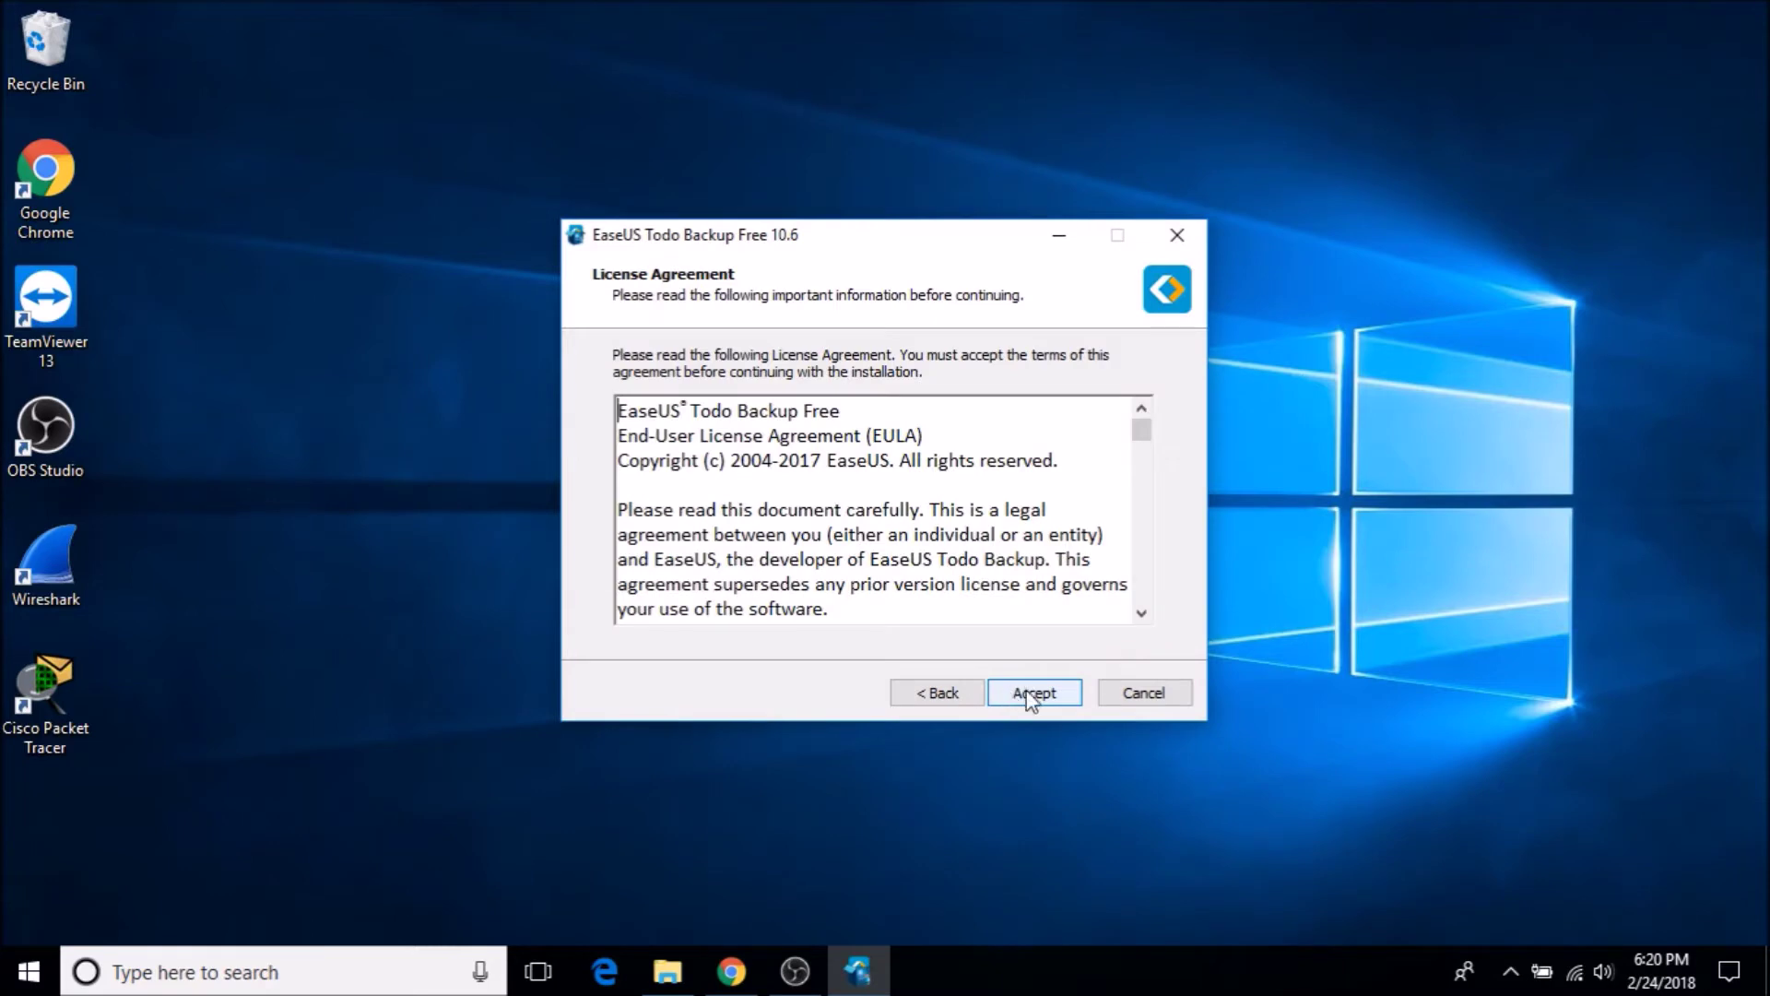
left_click(1029, 693)
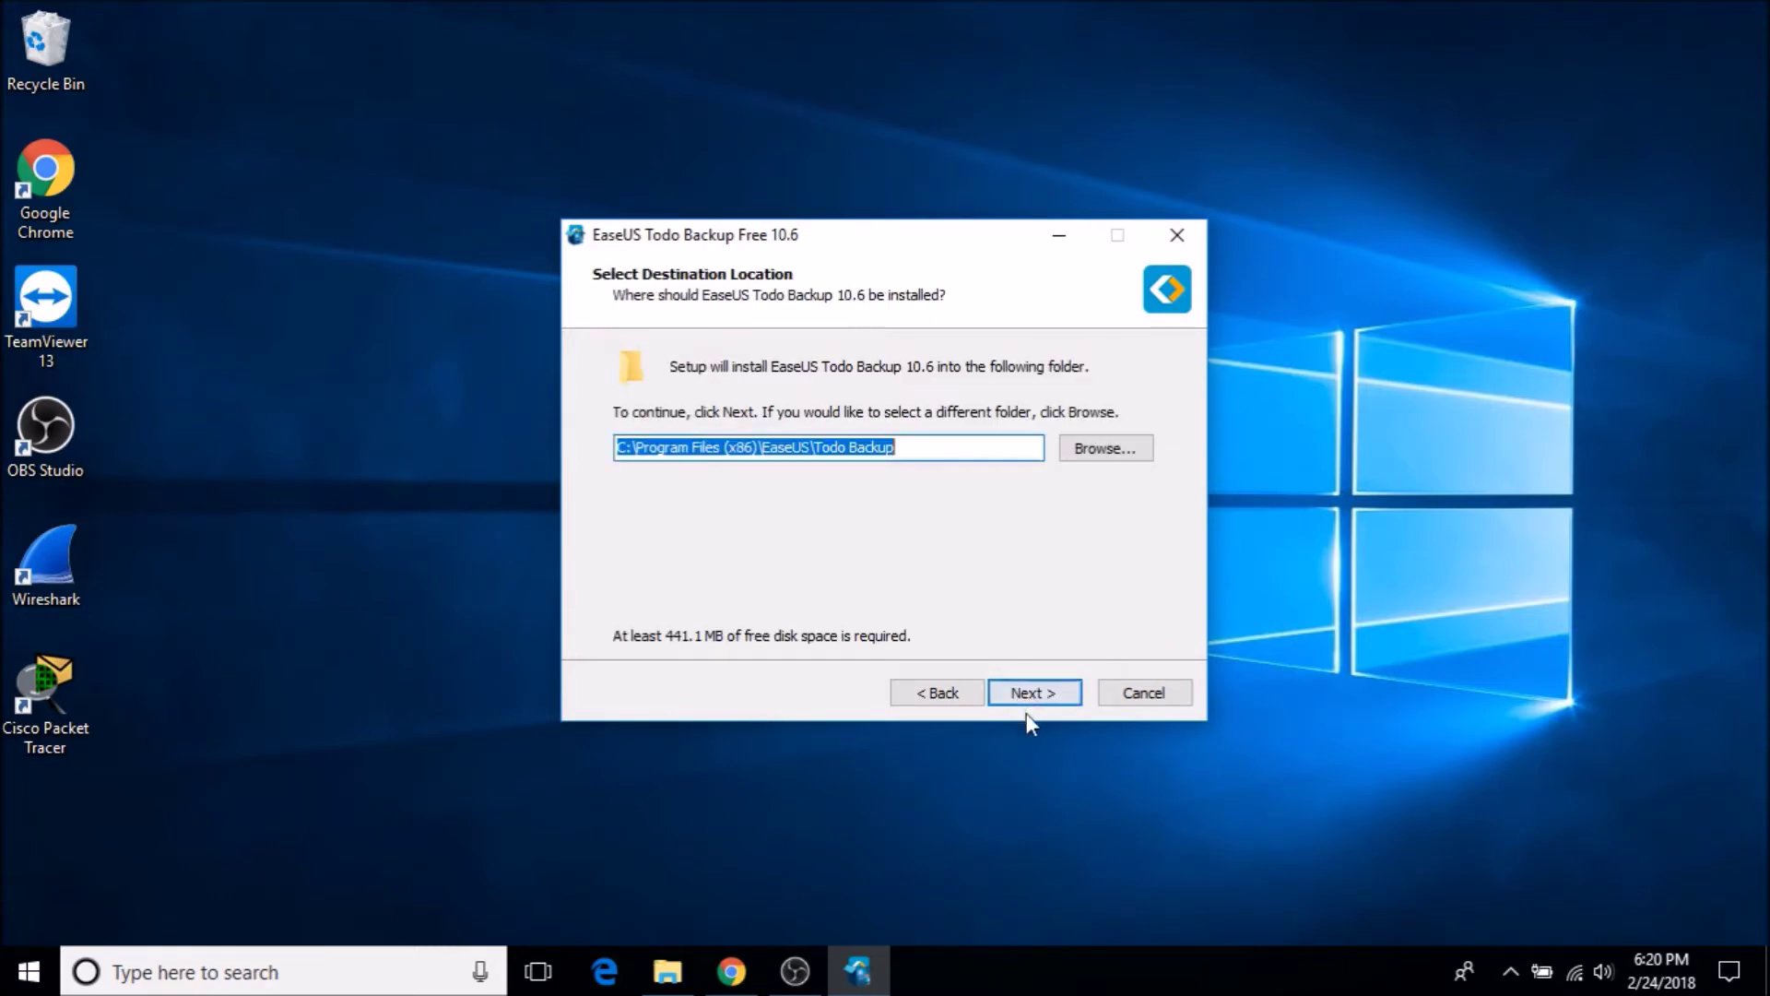
left_click(1028, 696)
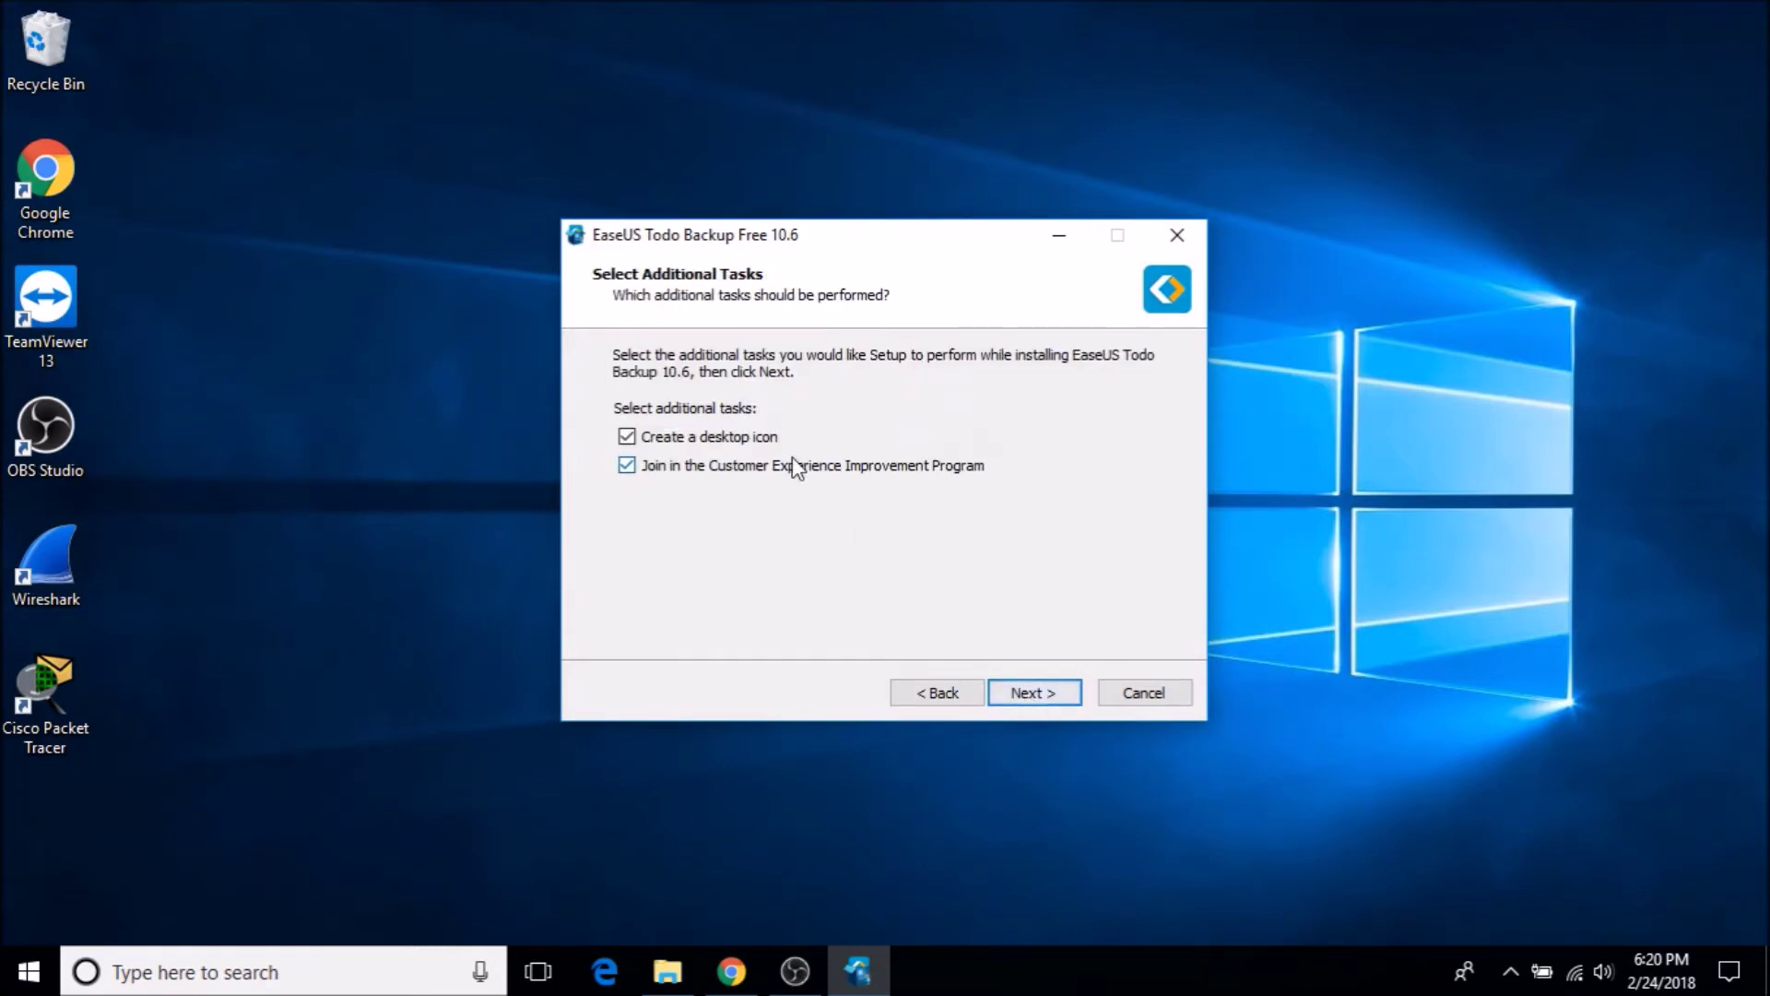
left_click(733, 468)
left_click(1037, 696)
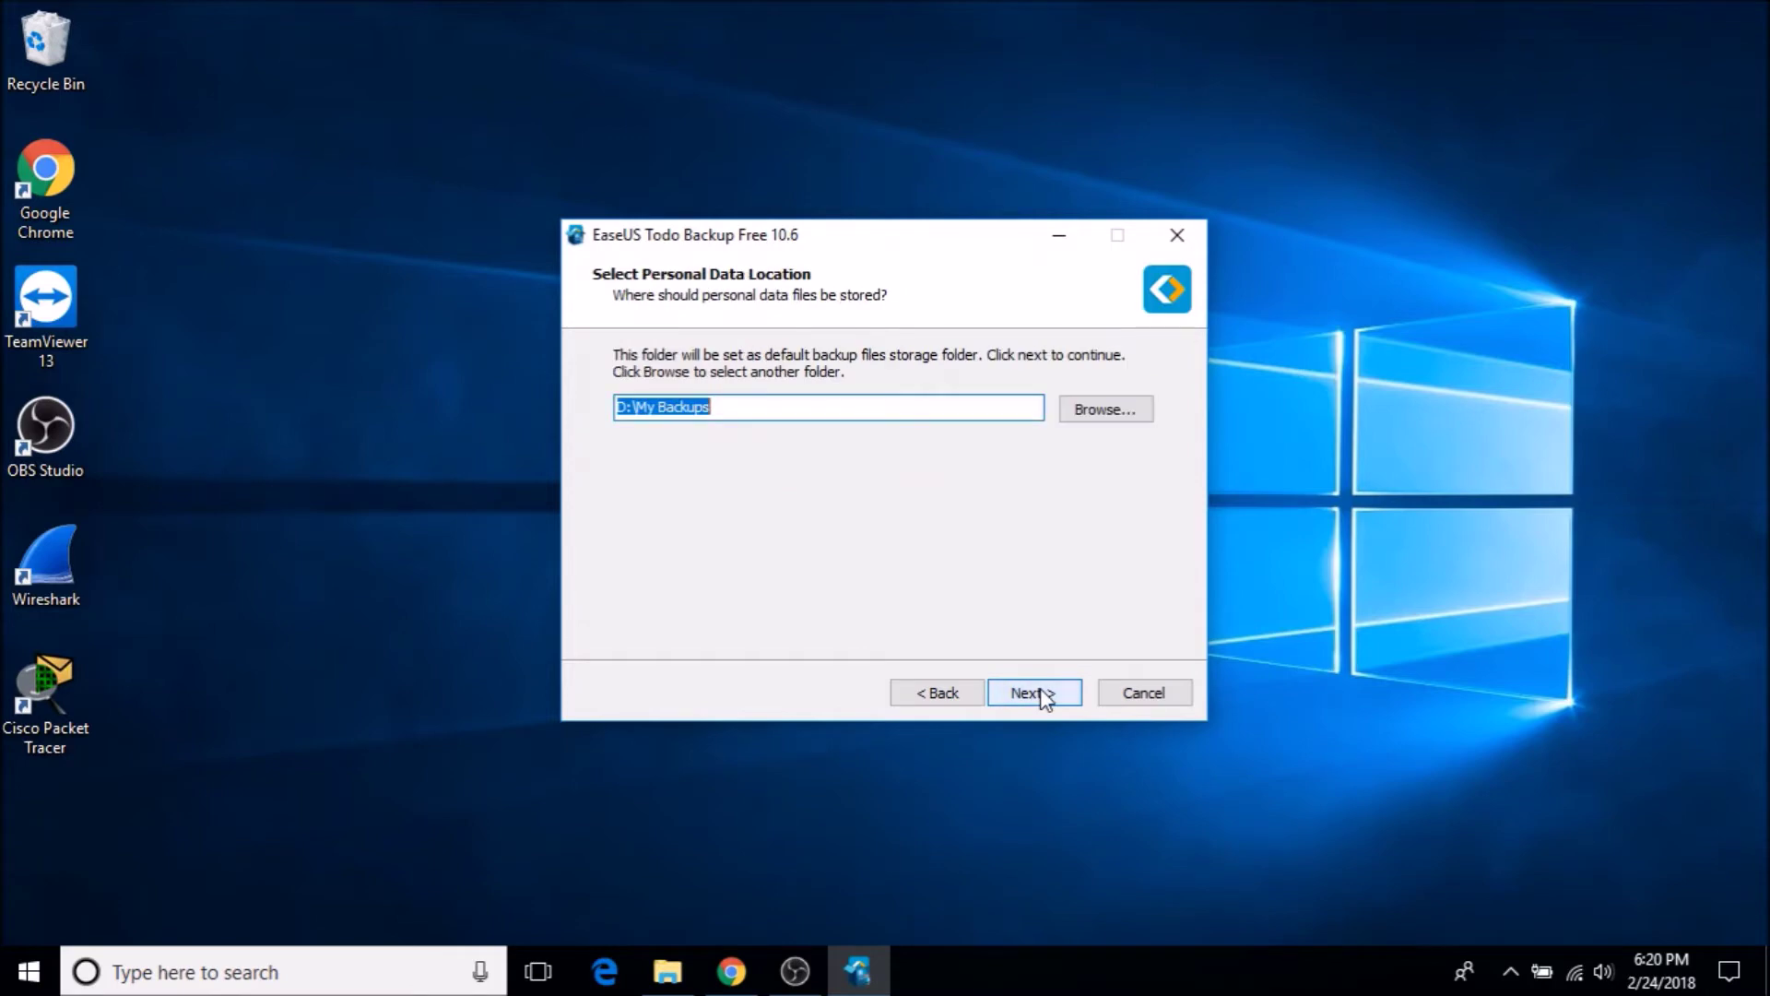
Step: Set the default backup storage folder to D:\ and continue the setup
left_click(811, 414)
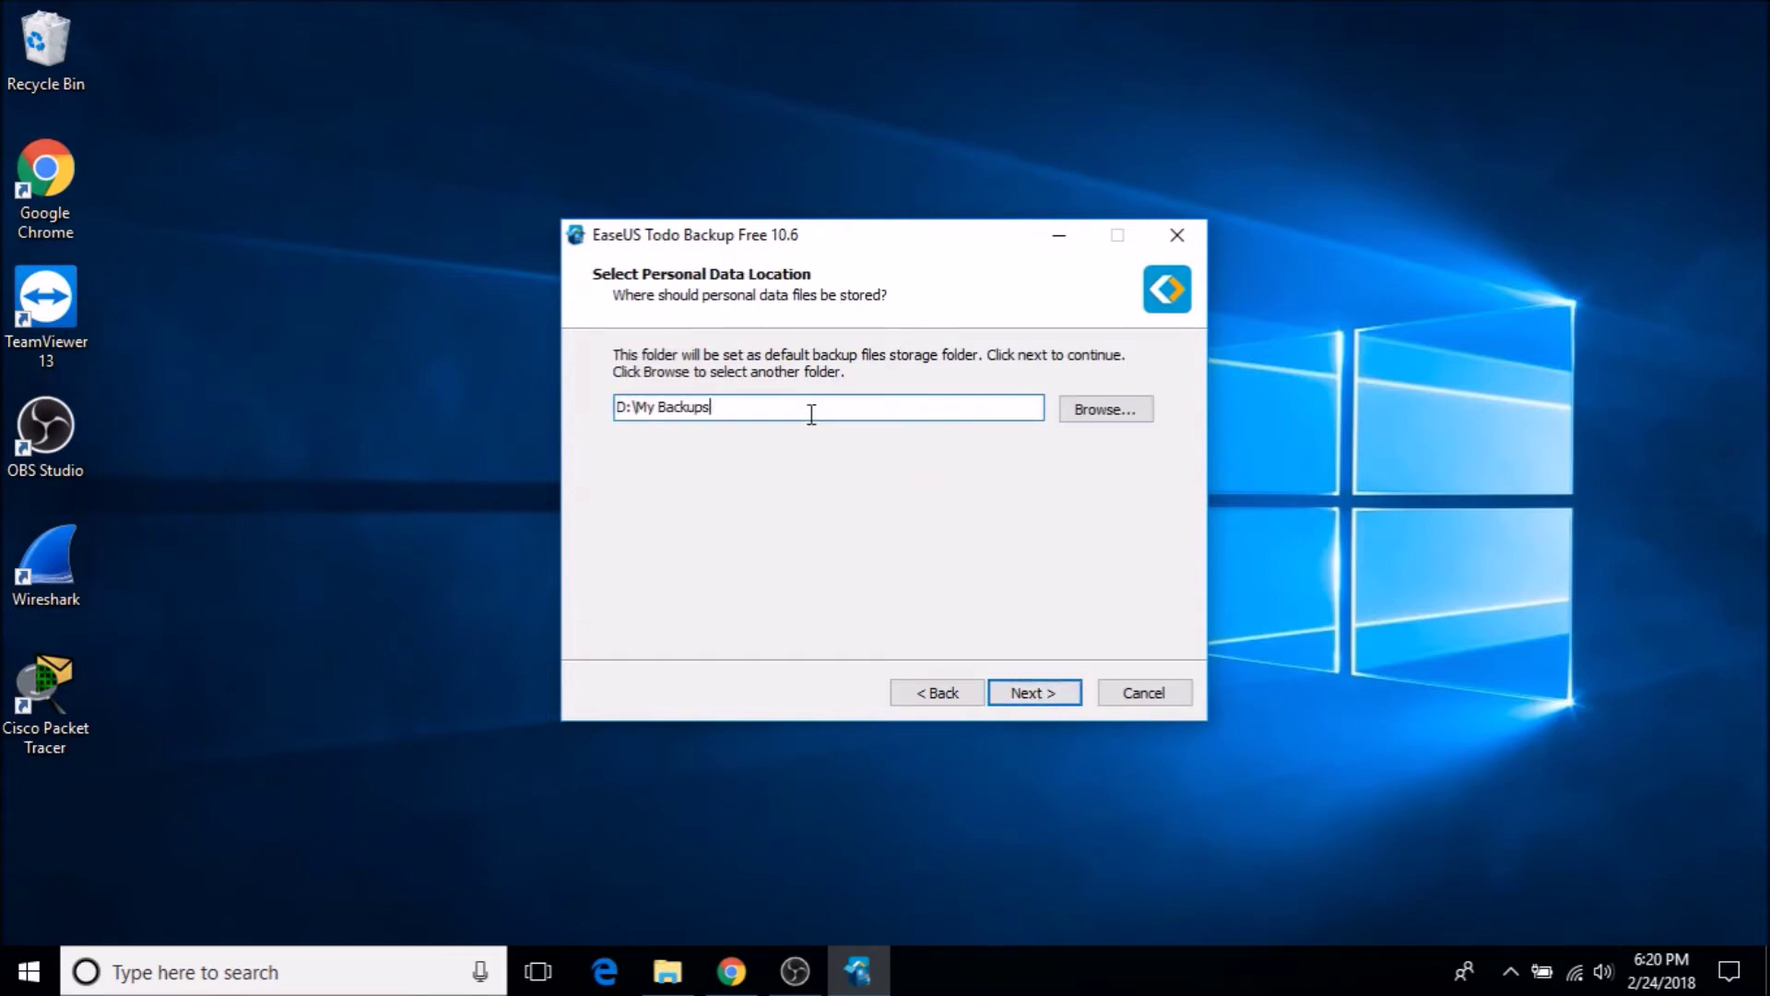
key("BackSpace")
key("BackSpace")
key("BackSpace")
key("BackSpace")
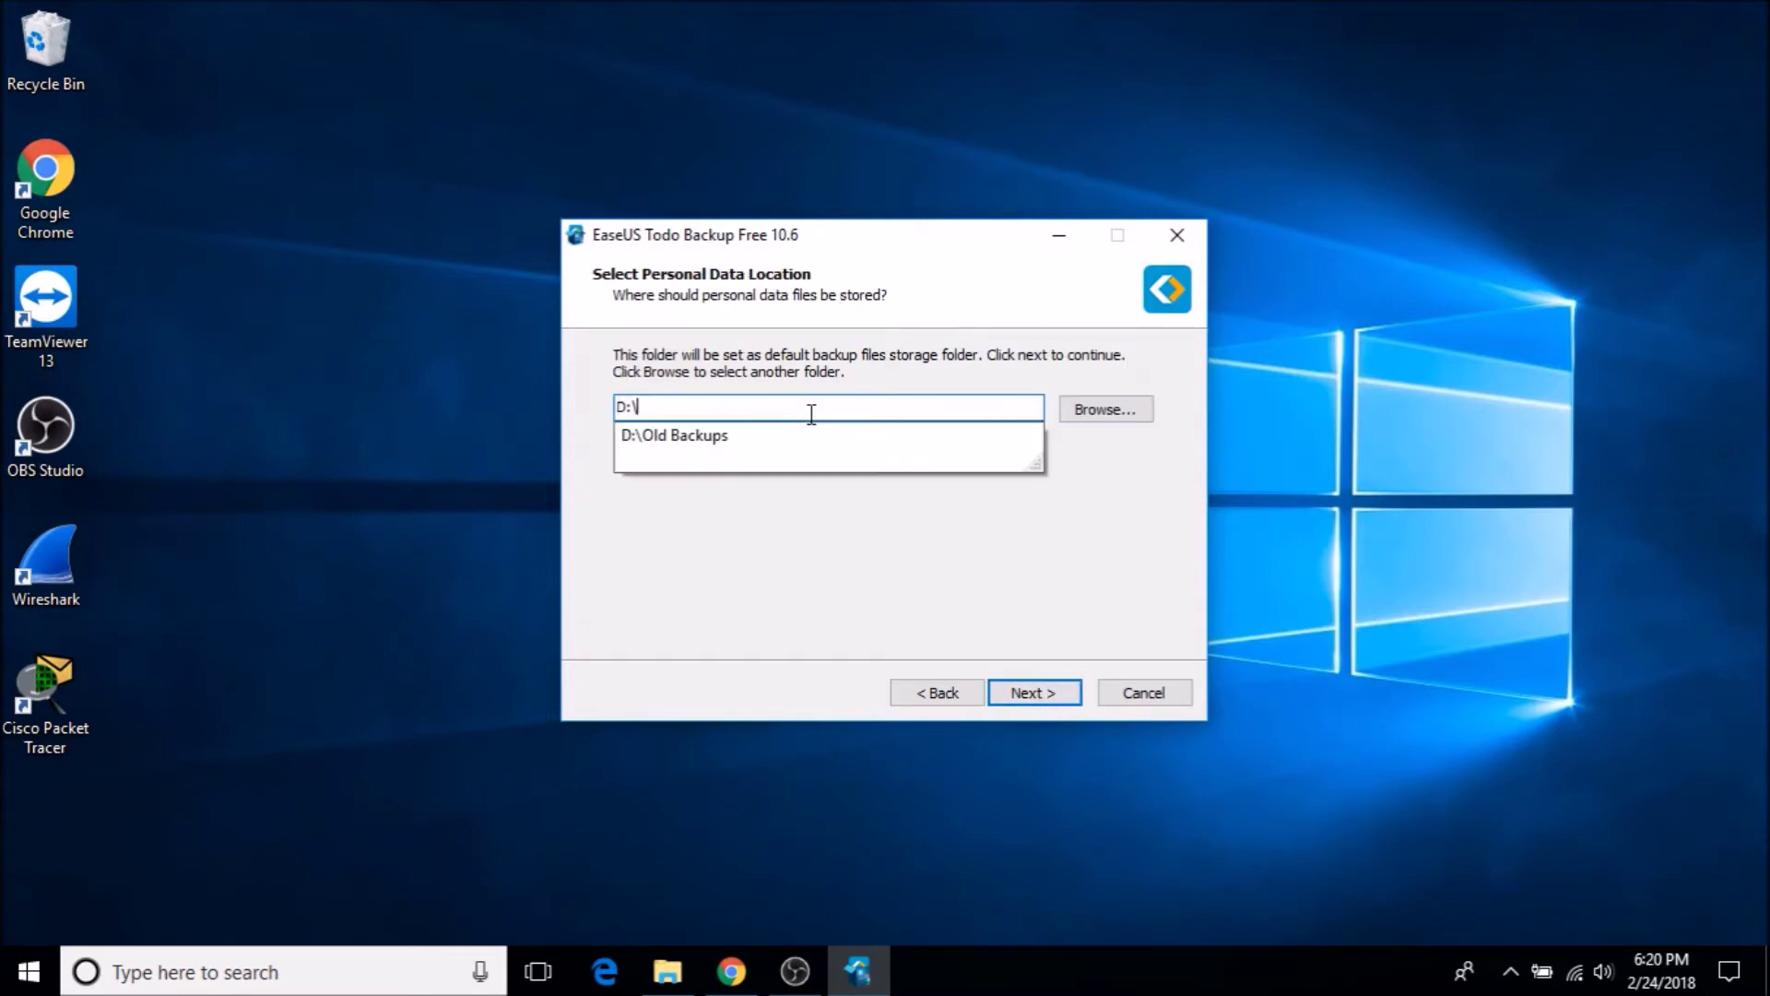
left_click(847, 558)
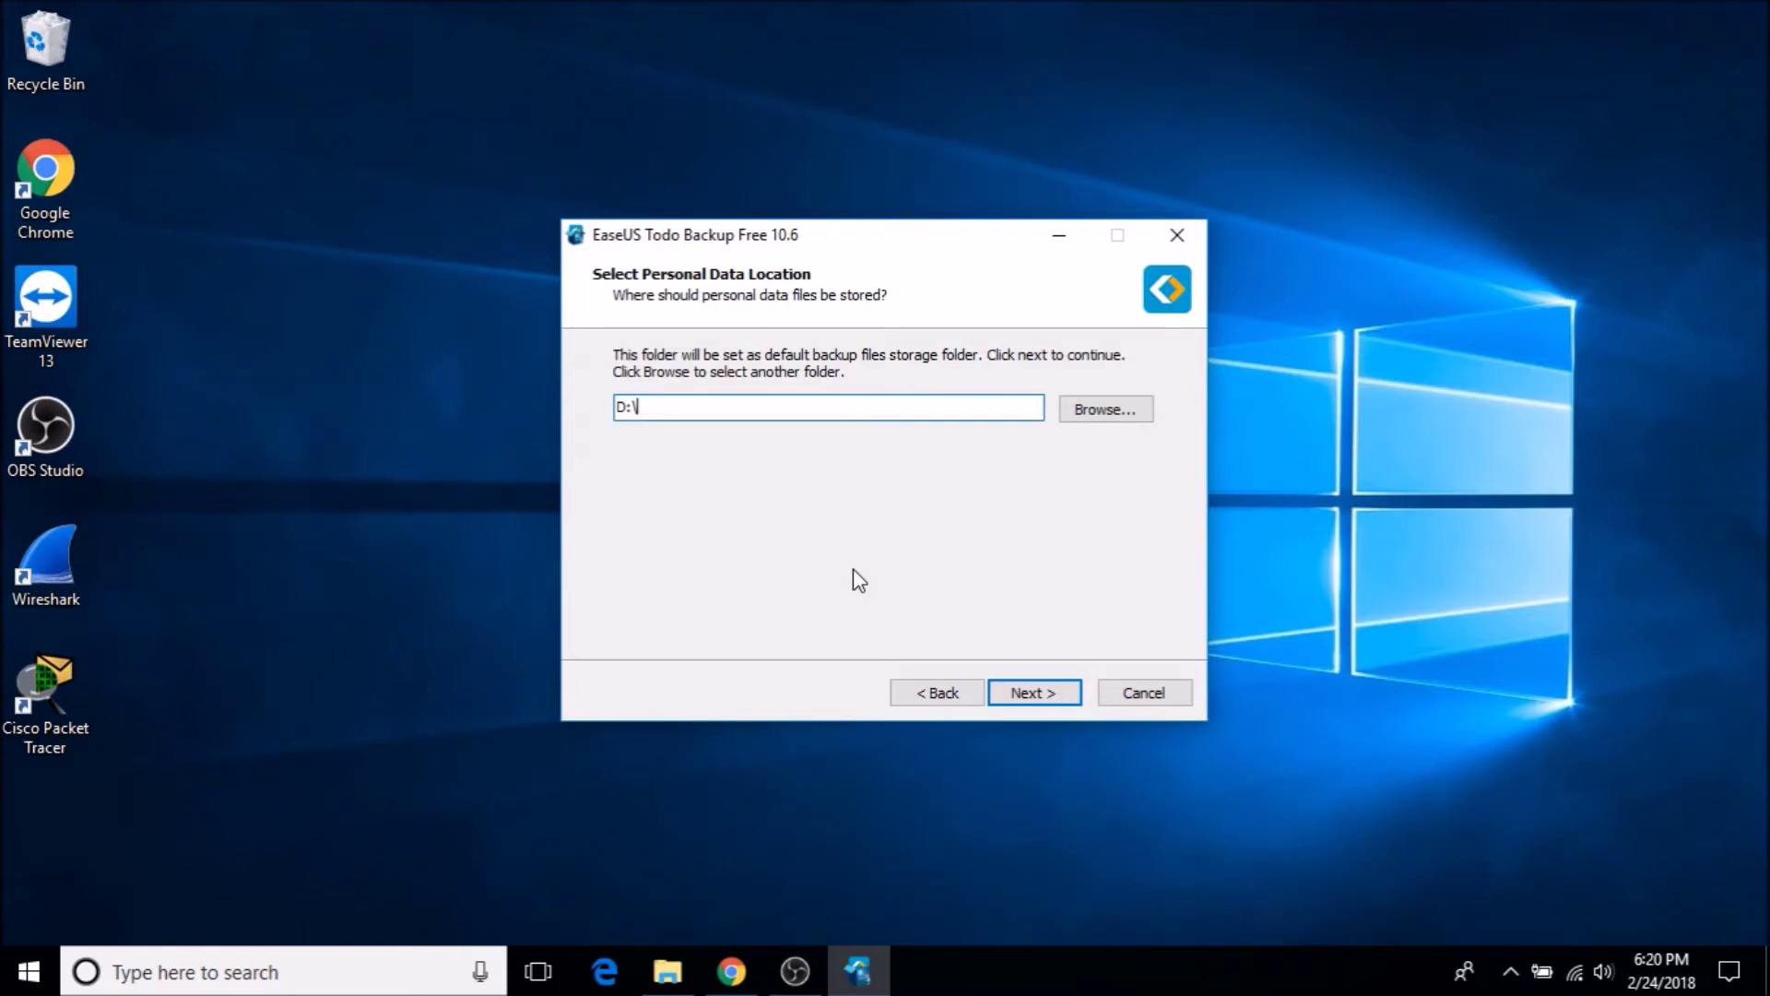
left_click(1023, 693)
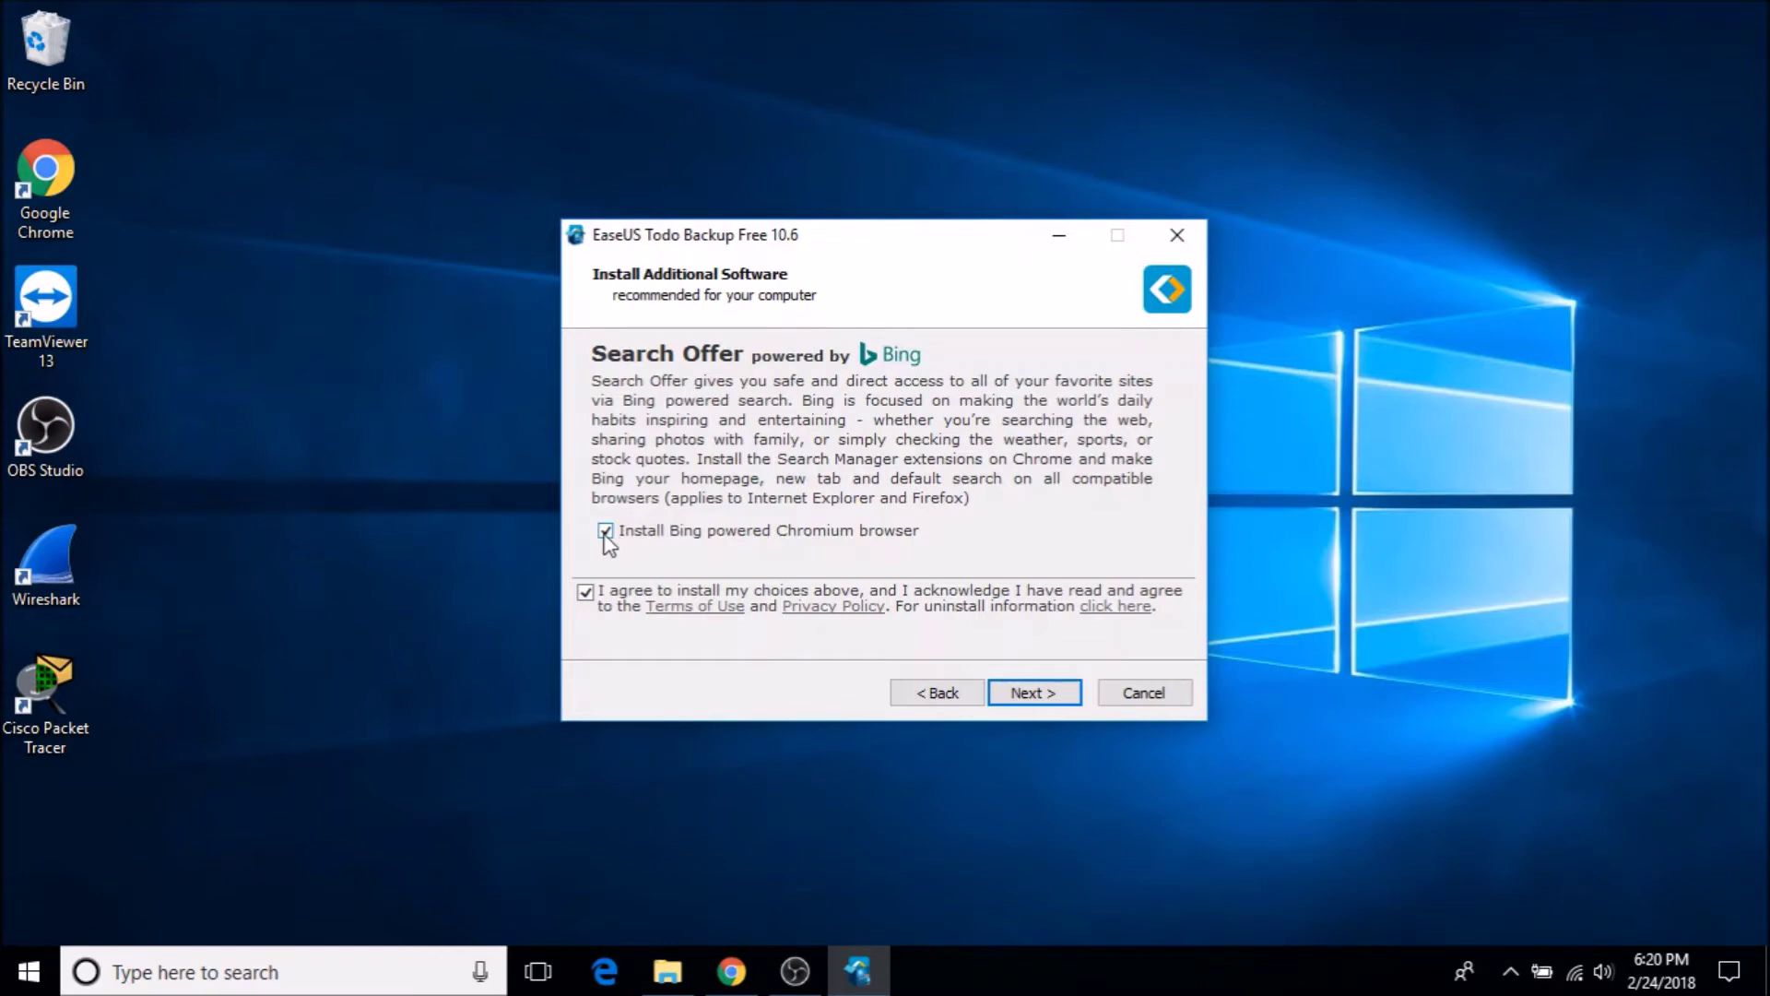
Step: Decline the additional Bing powered Chromium browser offer and proceed with the installation
left_click(586, 594)
left_click(1026, 691)
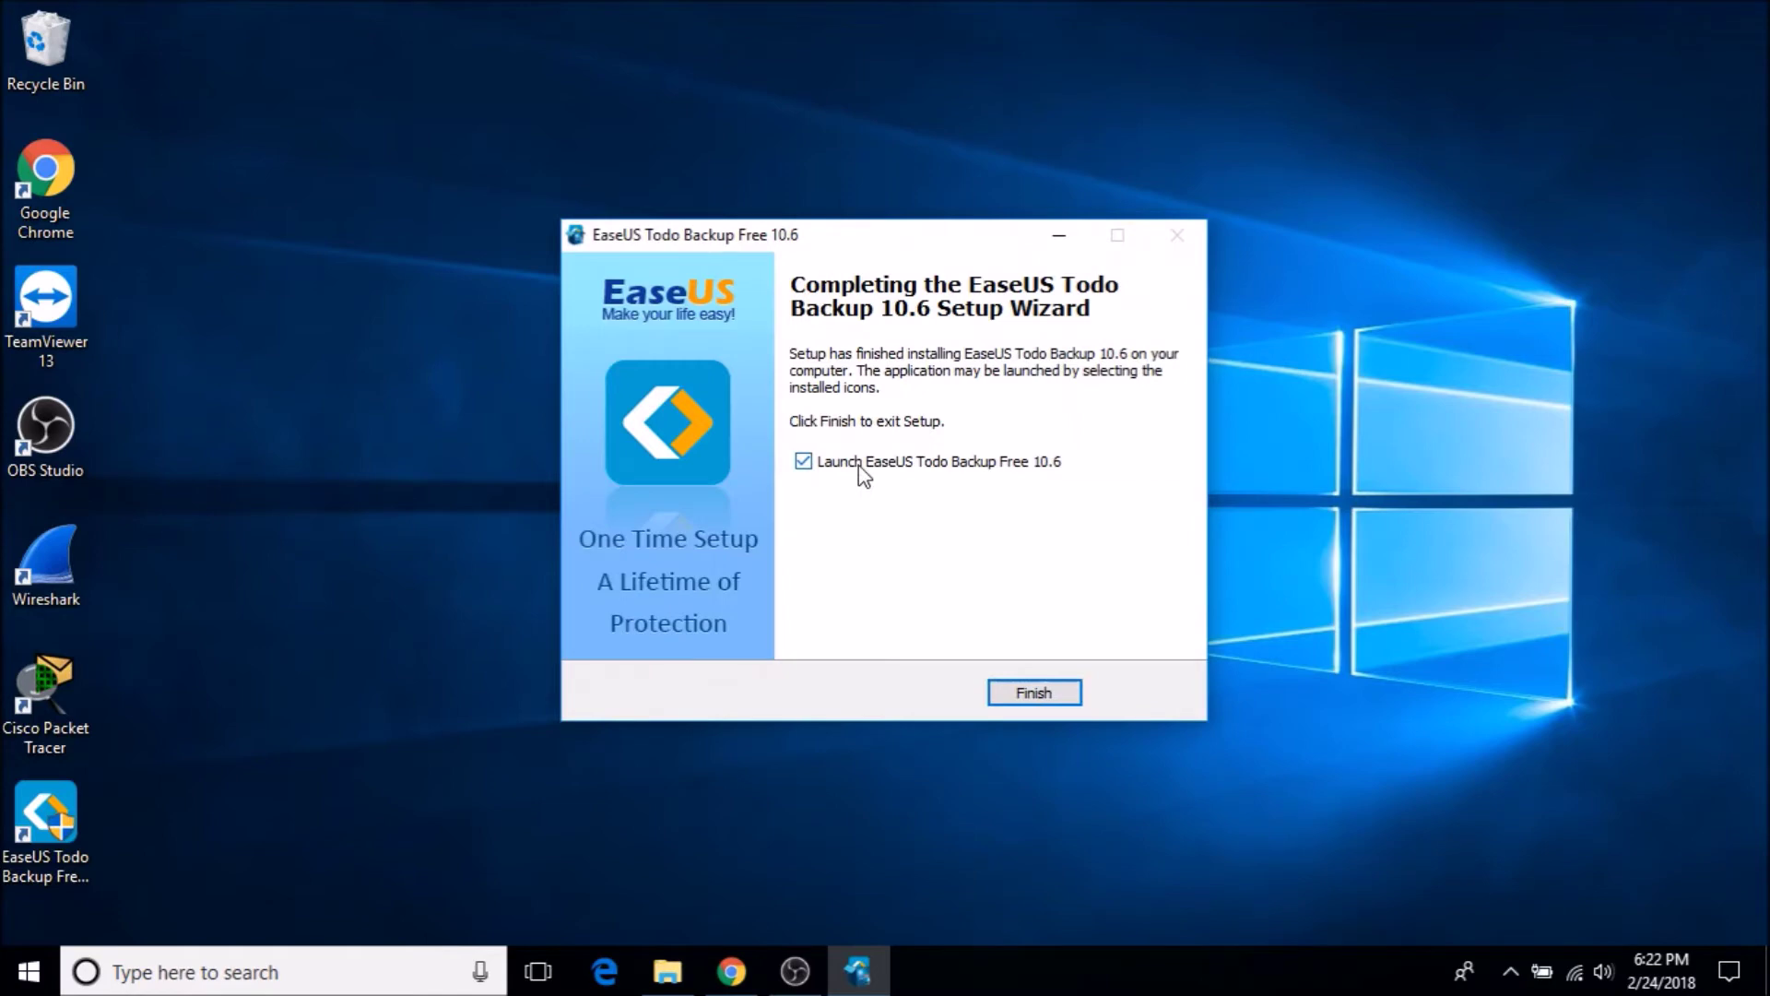
Step: Finish the setup with EaseUS Todo Backup Free 10.6 set to launch, close the browser's thank-you page, and postpone license activation
left_click(1051, 696)
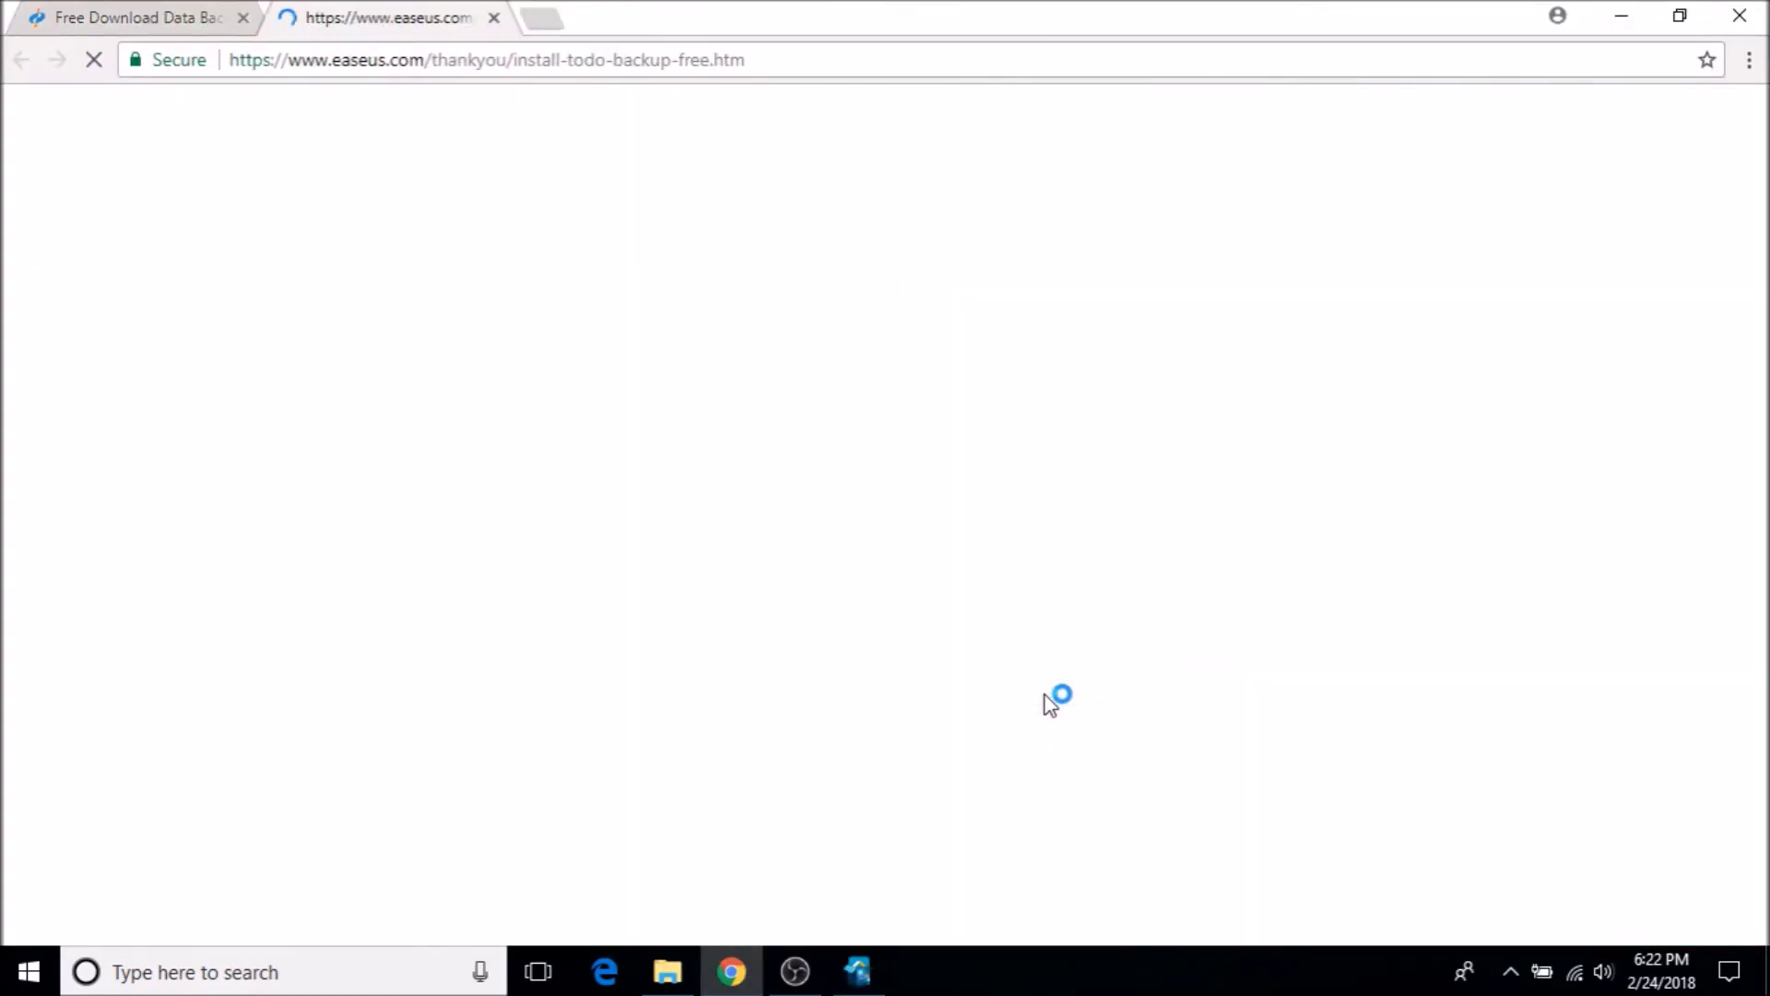
left_click(1755, 21)
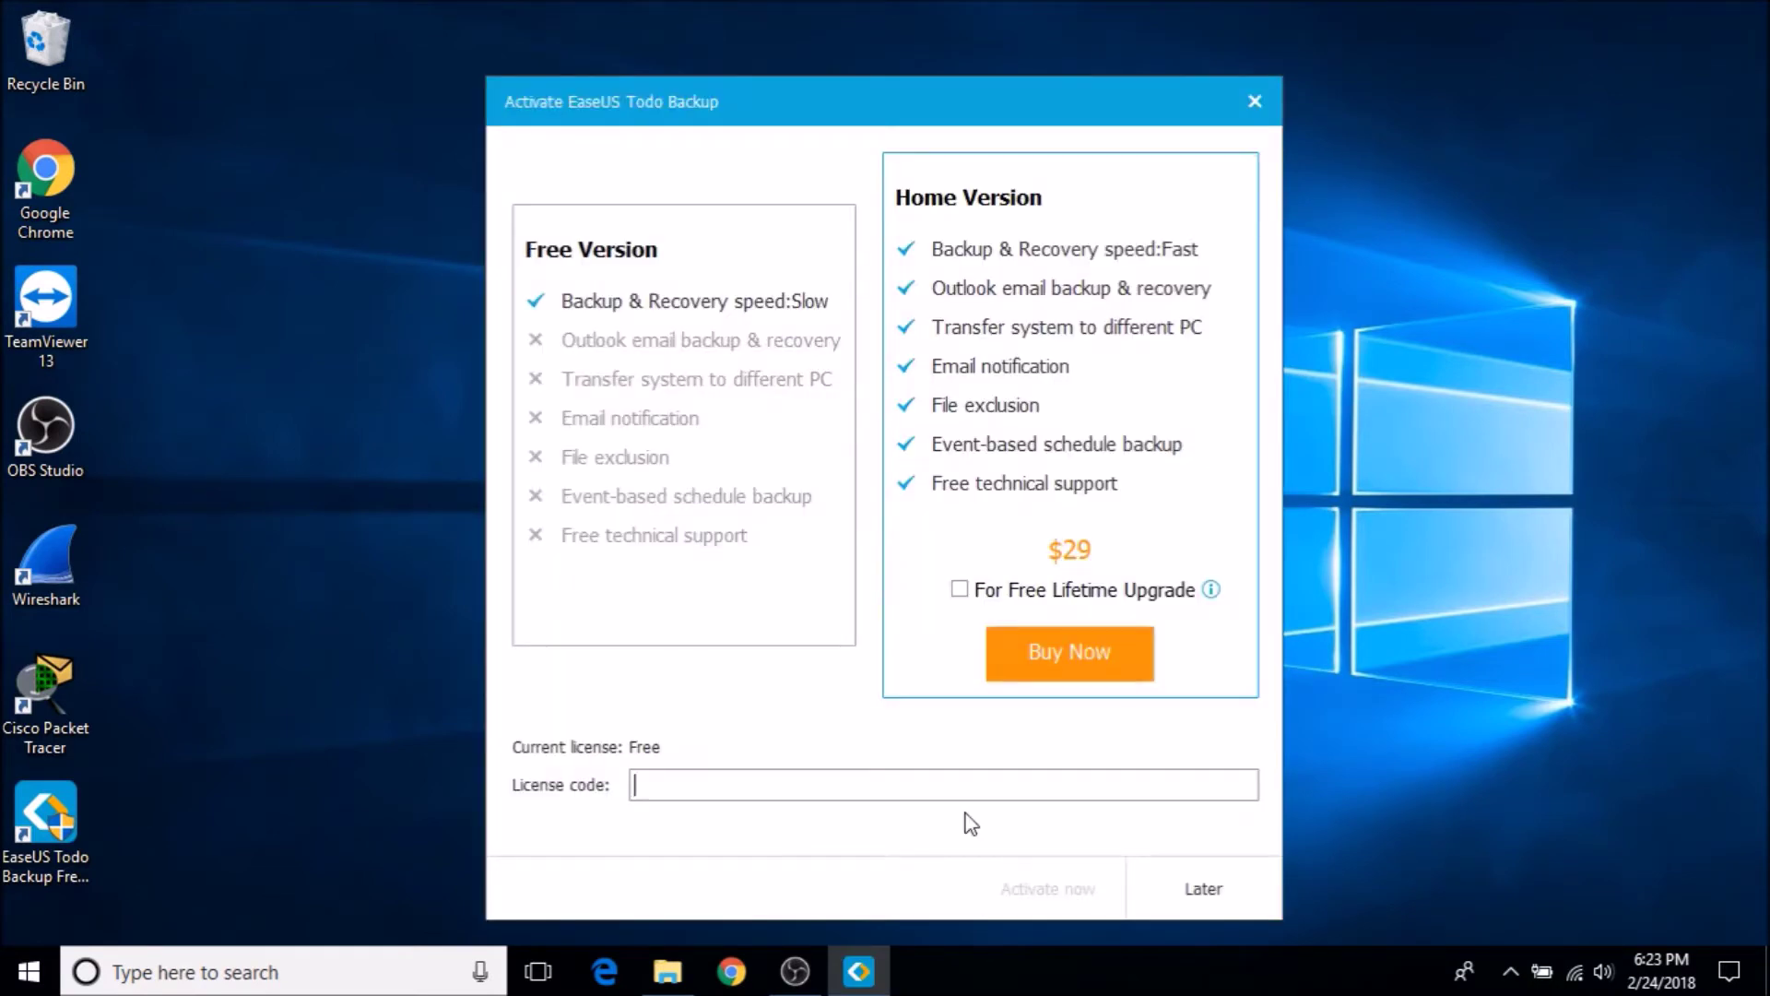
left_click(1203, 890)
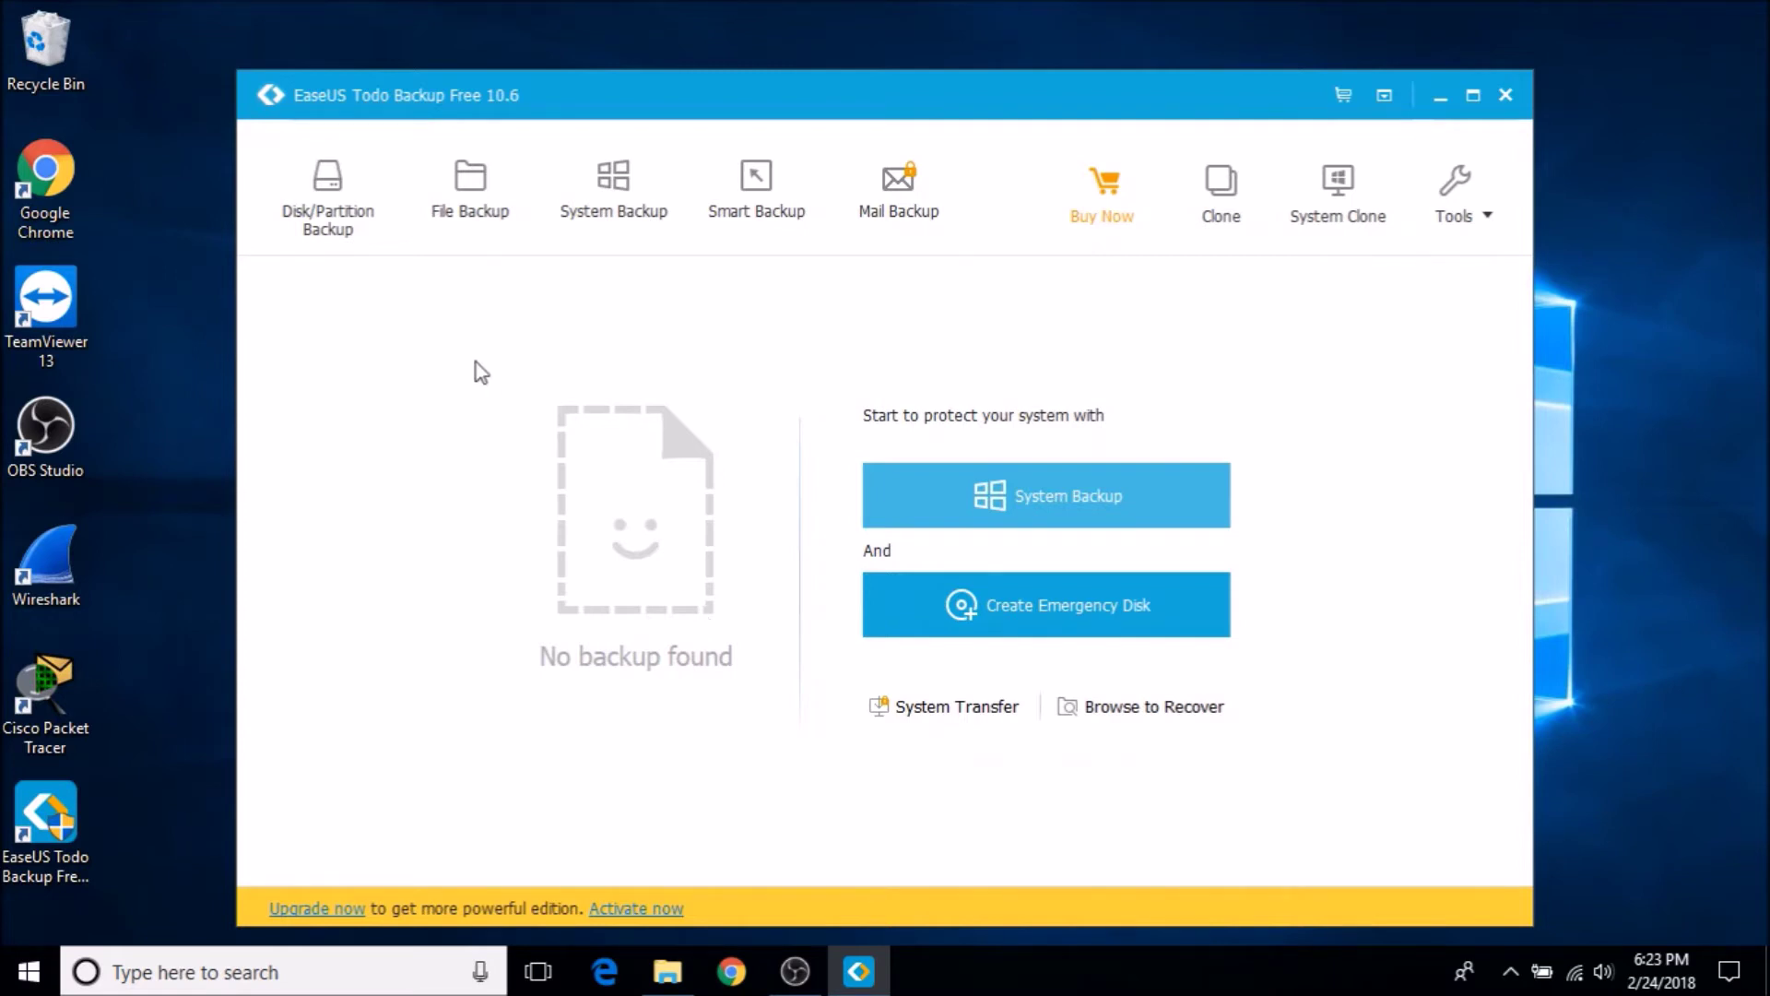
Step: Start a disk/partition backup and select all of Hard disk 0 with its partitions as the source
left_click(347, 221)
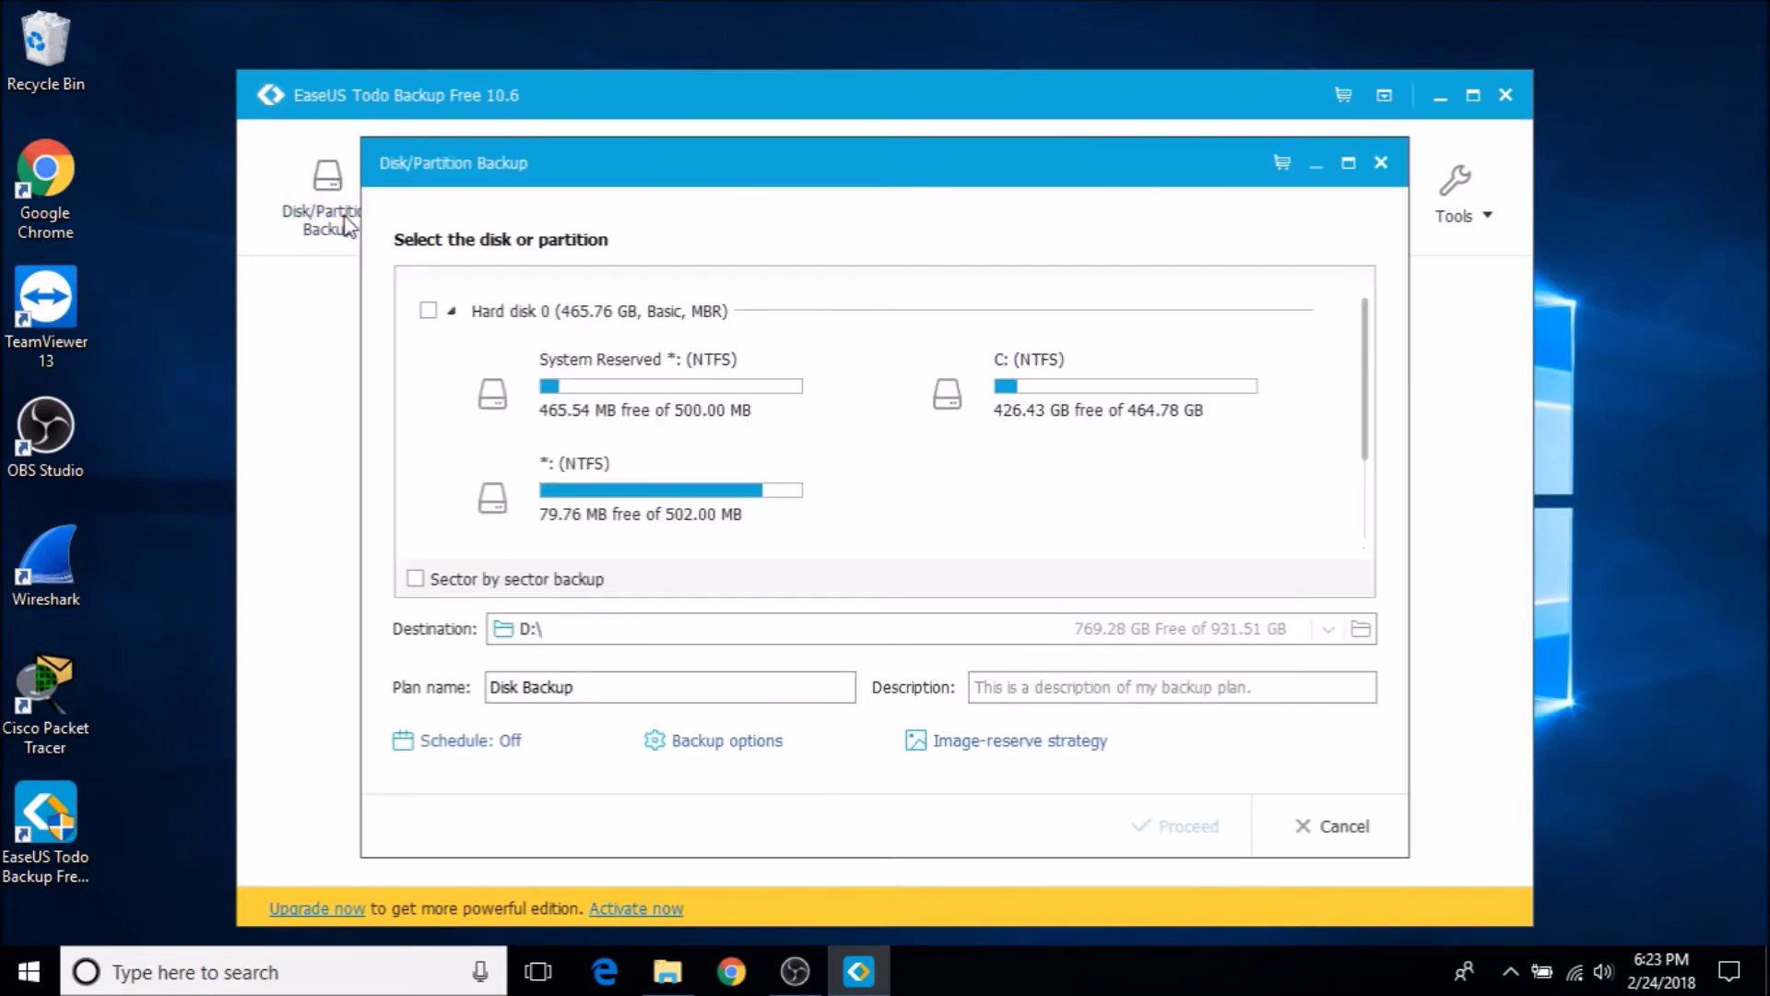
left_click(428, 311)
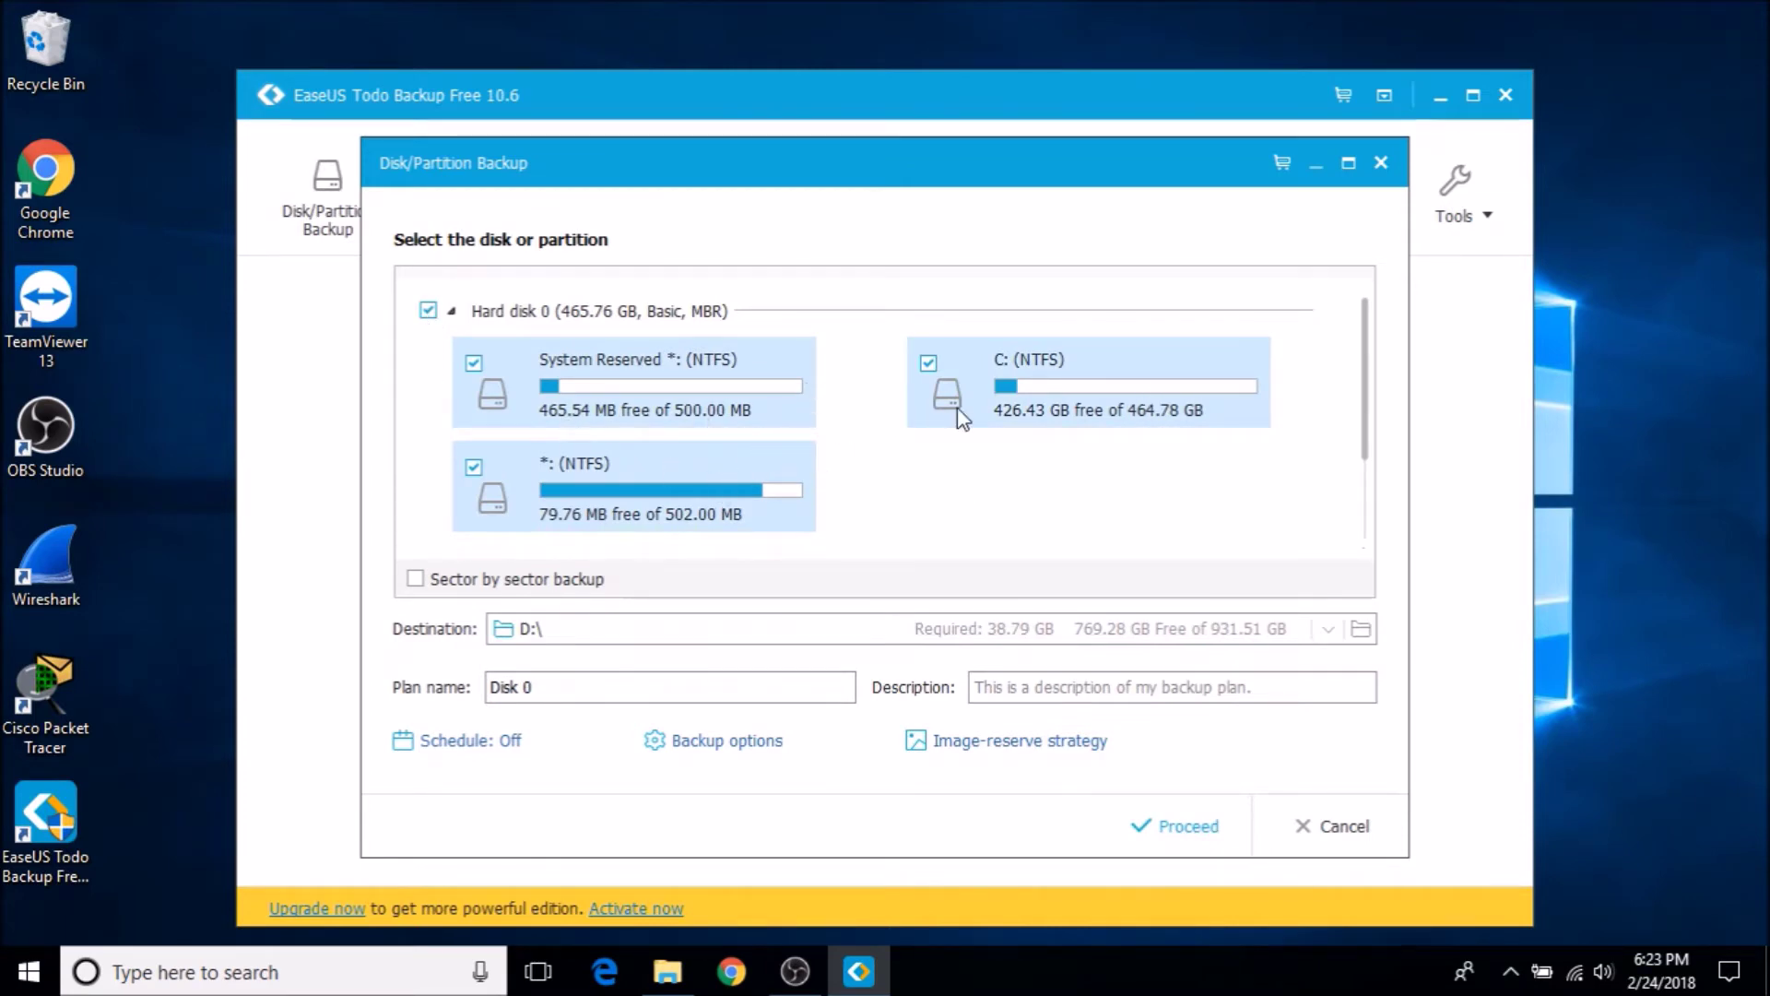
scroll(1367, 450, "down", 2)
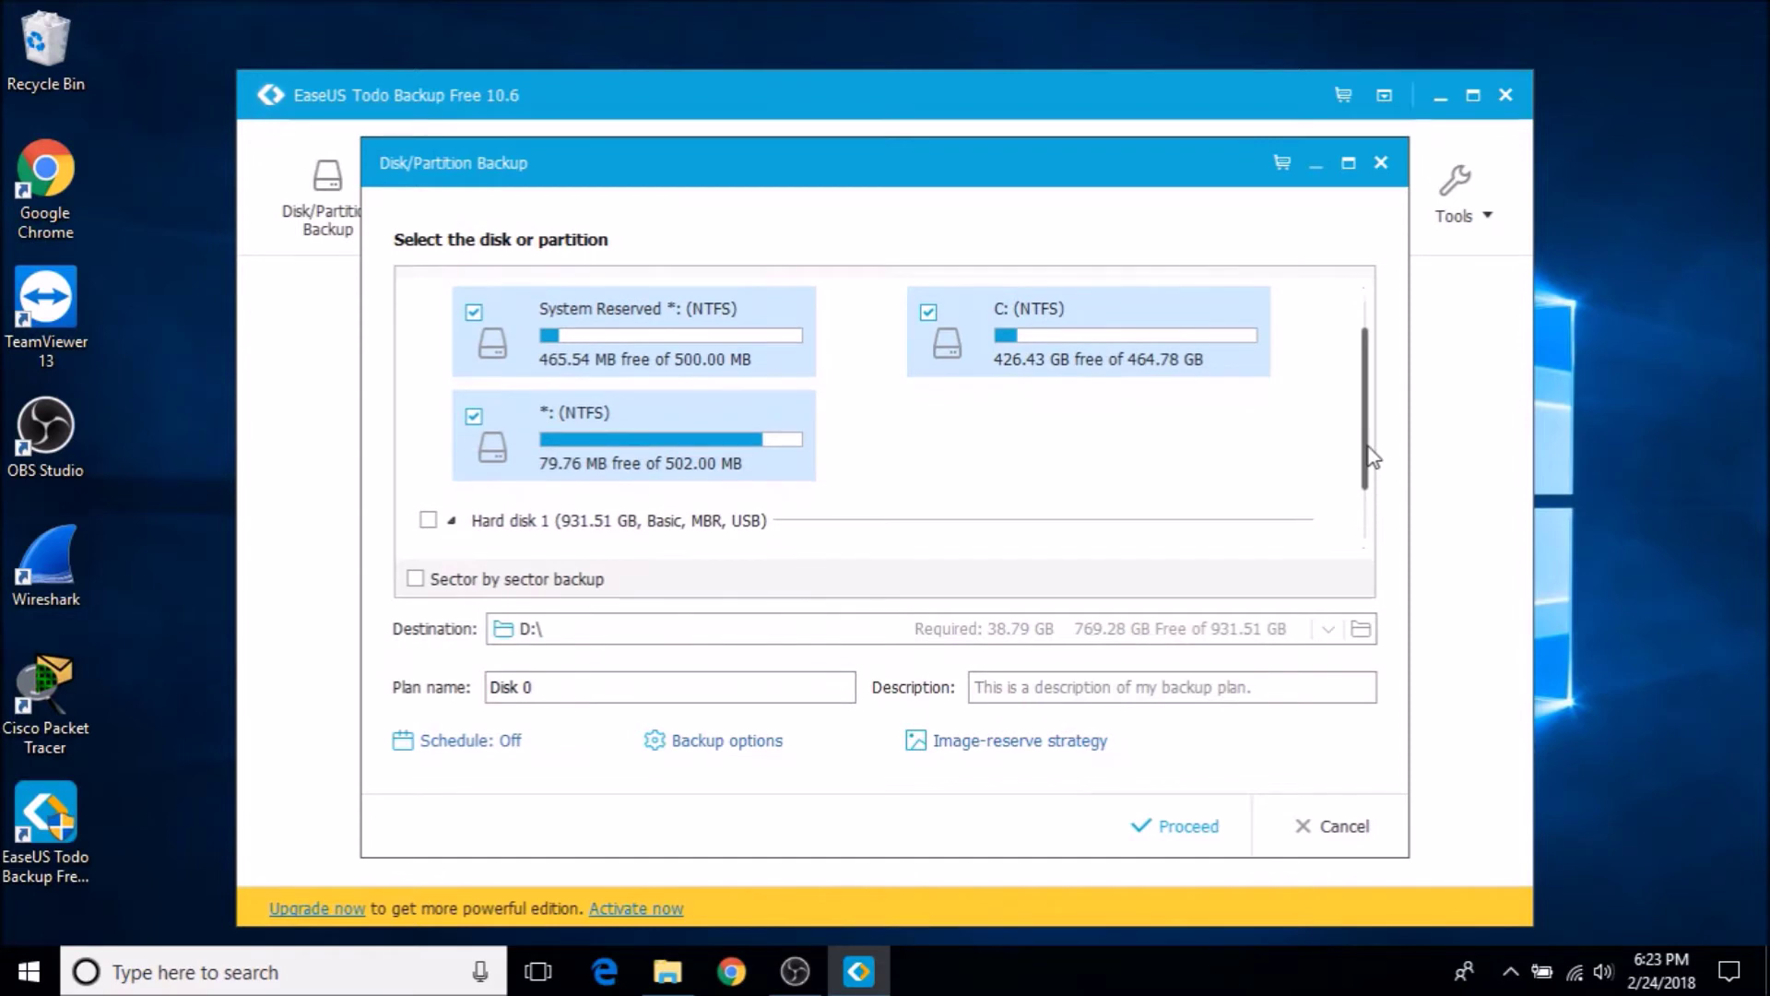
left_click_drag(1368, 470, 1385, 427)
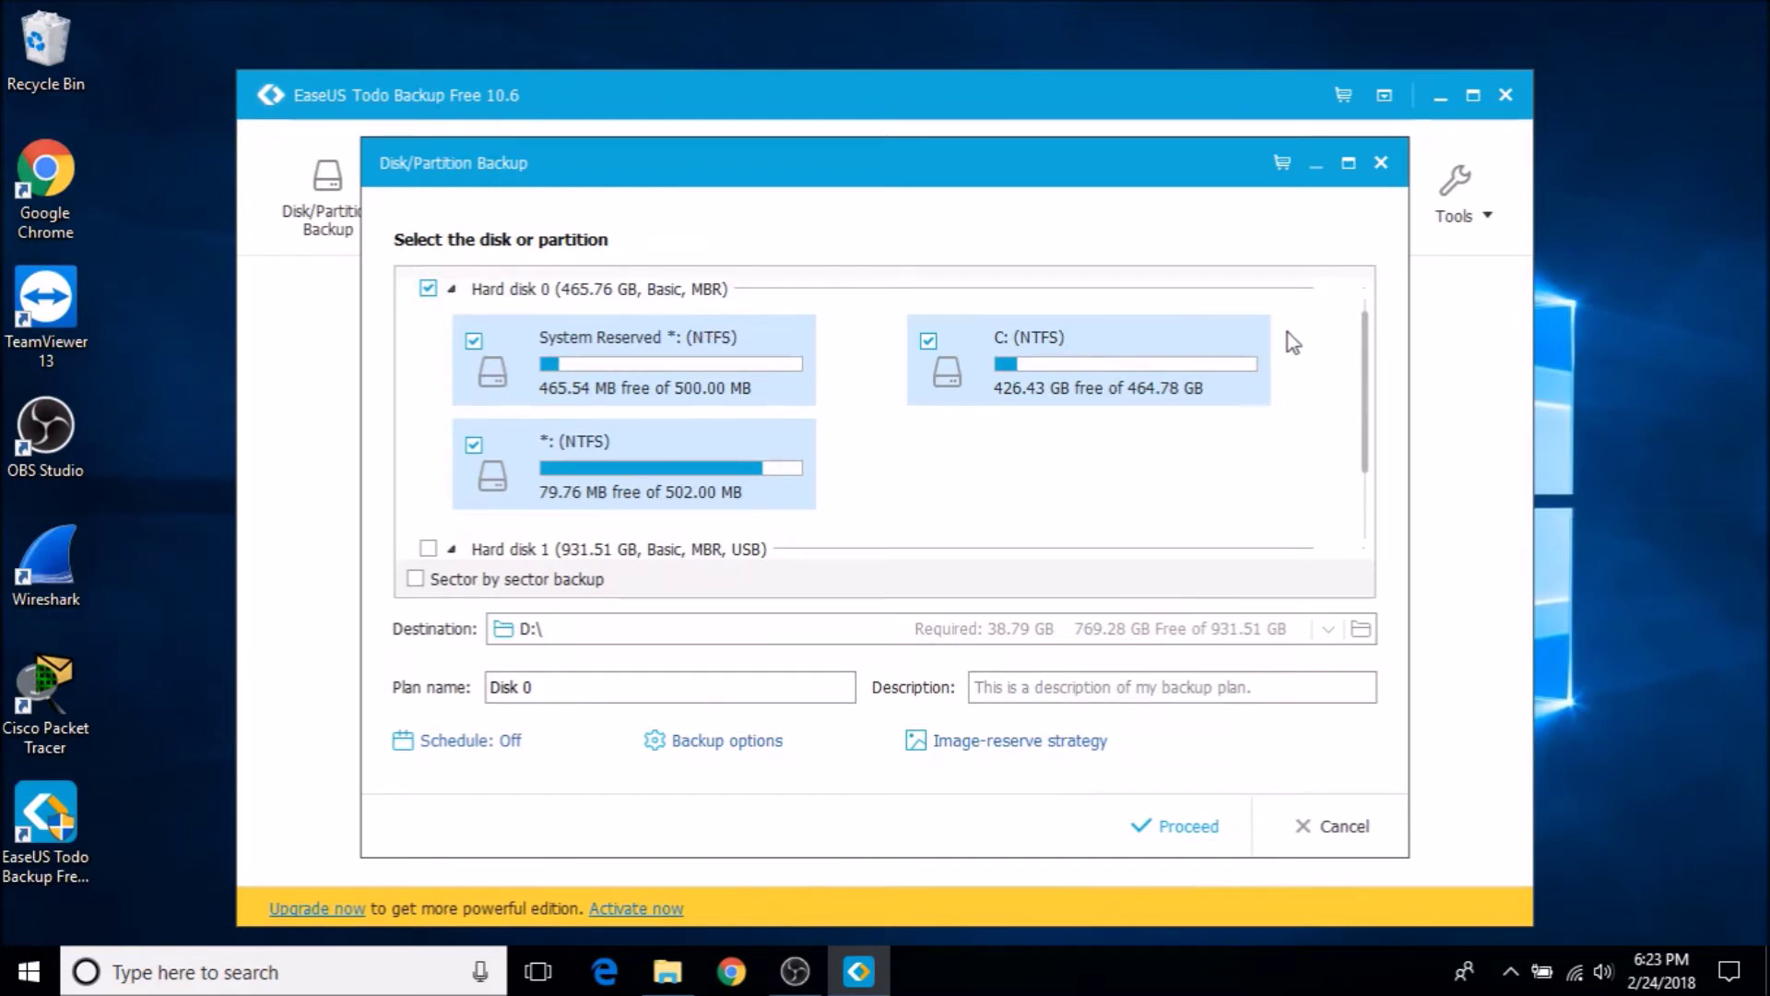
left_click_drag(1368, 367, 1369, 424)
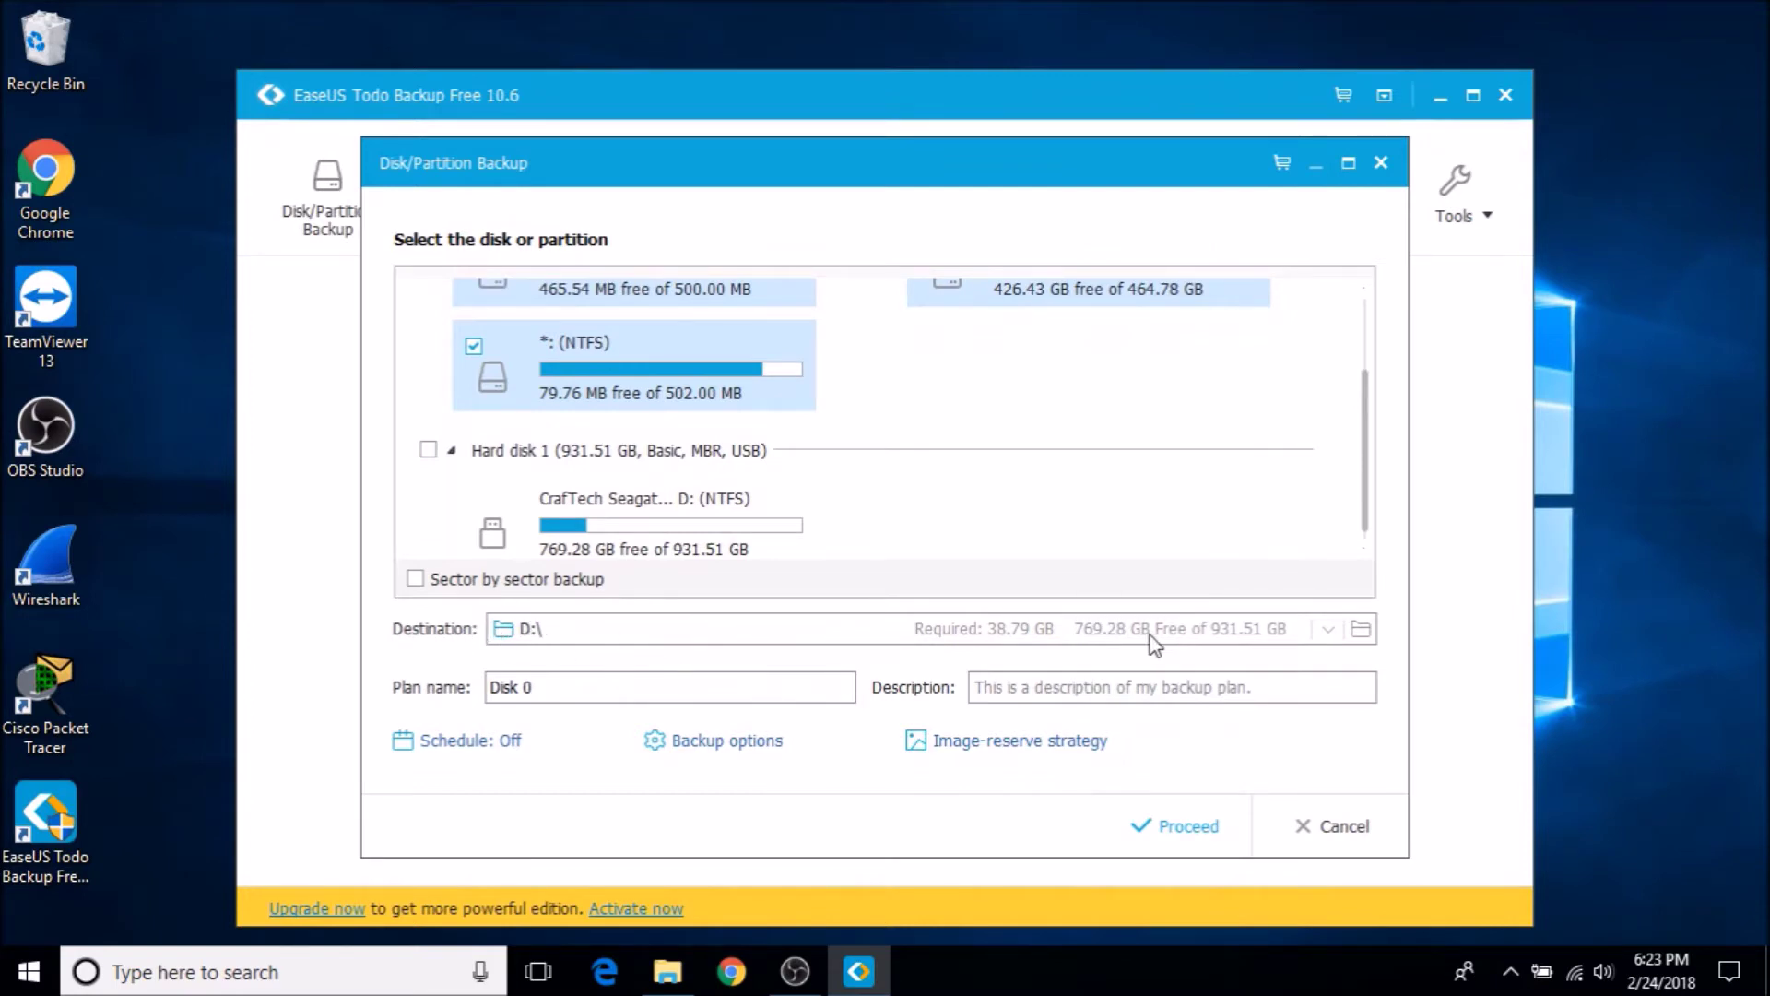
Step: Create a folder named PC Backup on the Seagate drive (D:) and choose it as the backup destination
left_click(1362, 630)
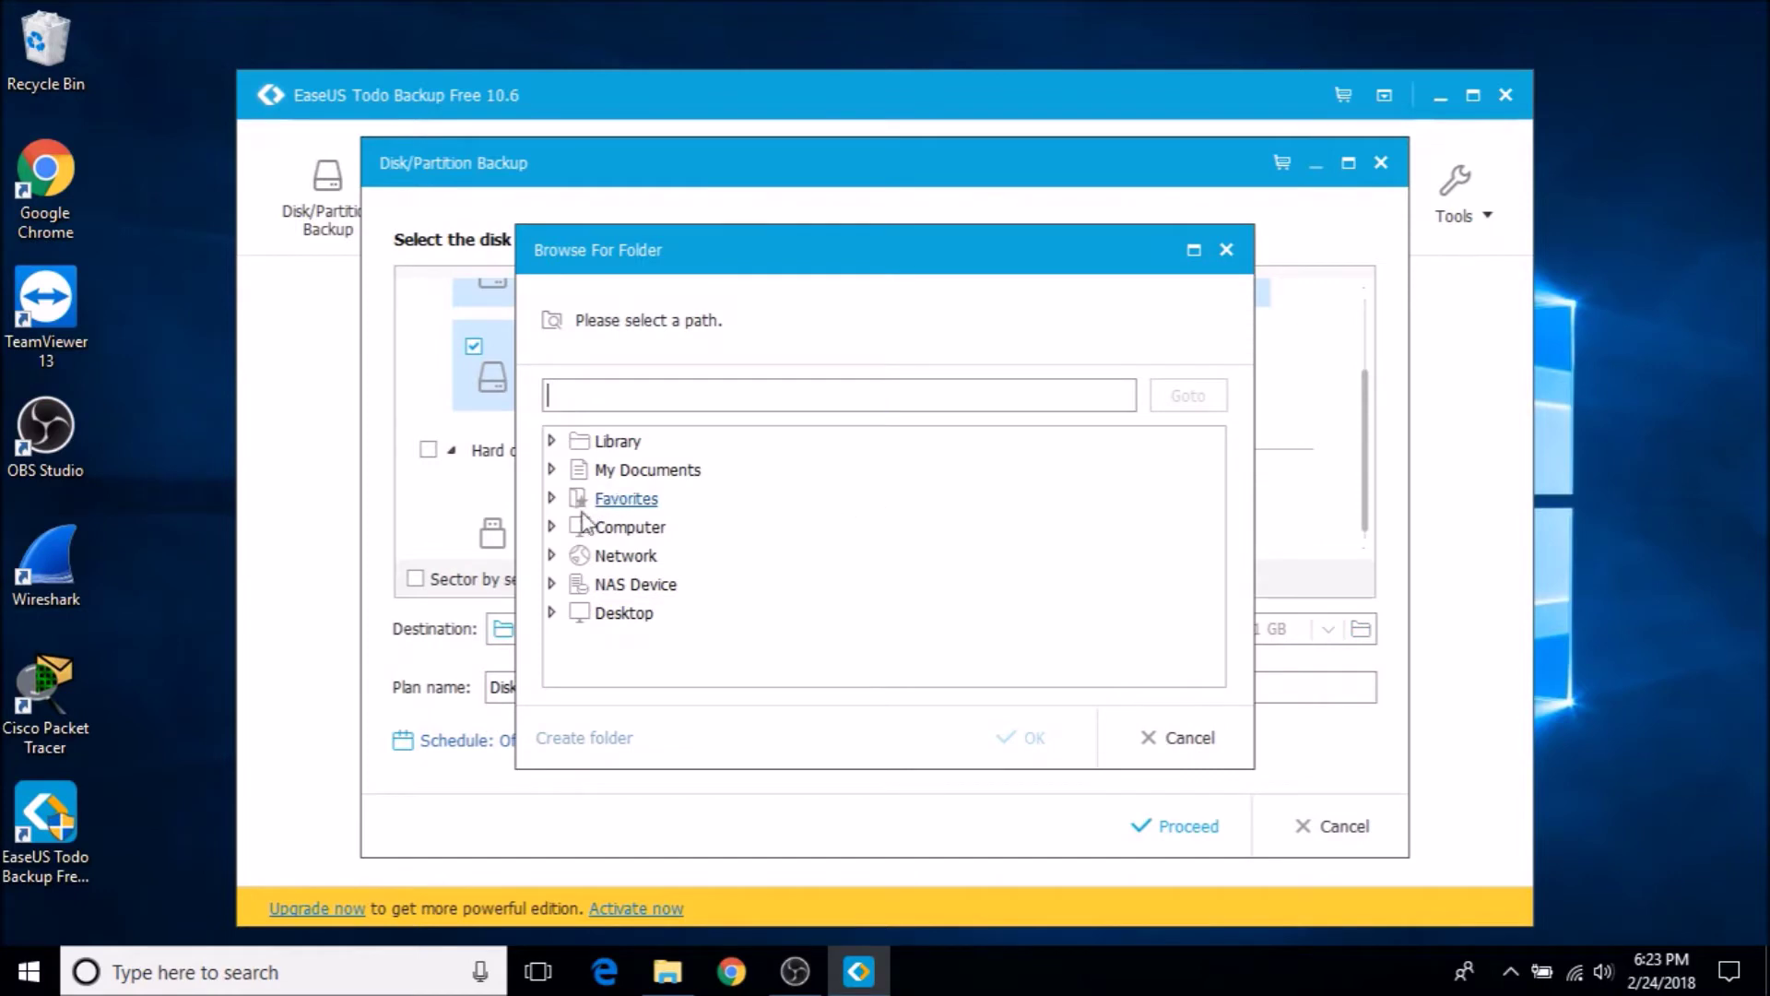
left_click(552, 527)
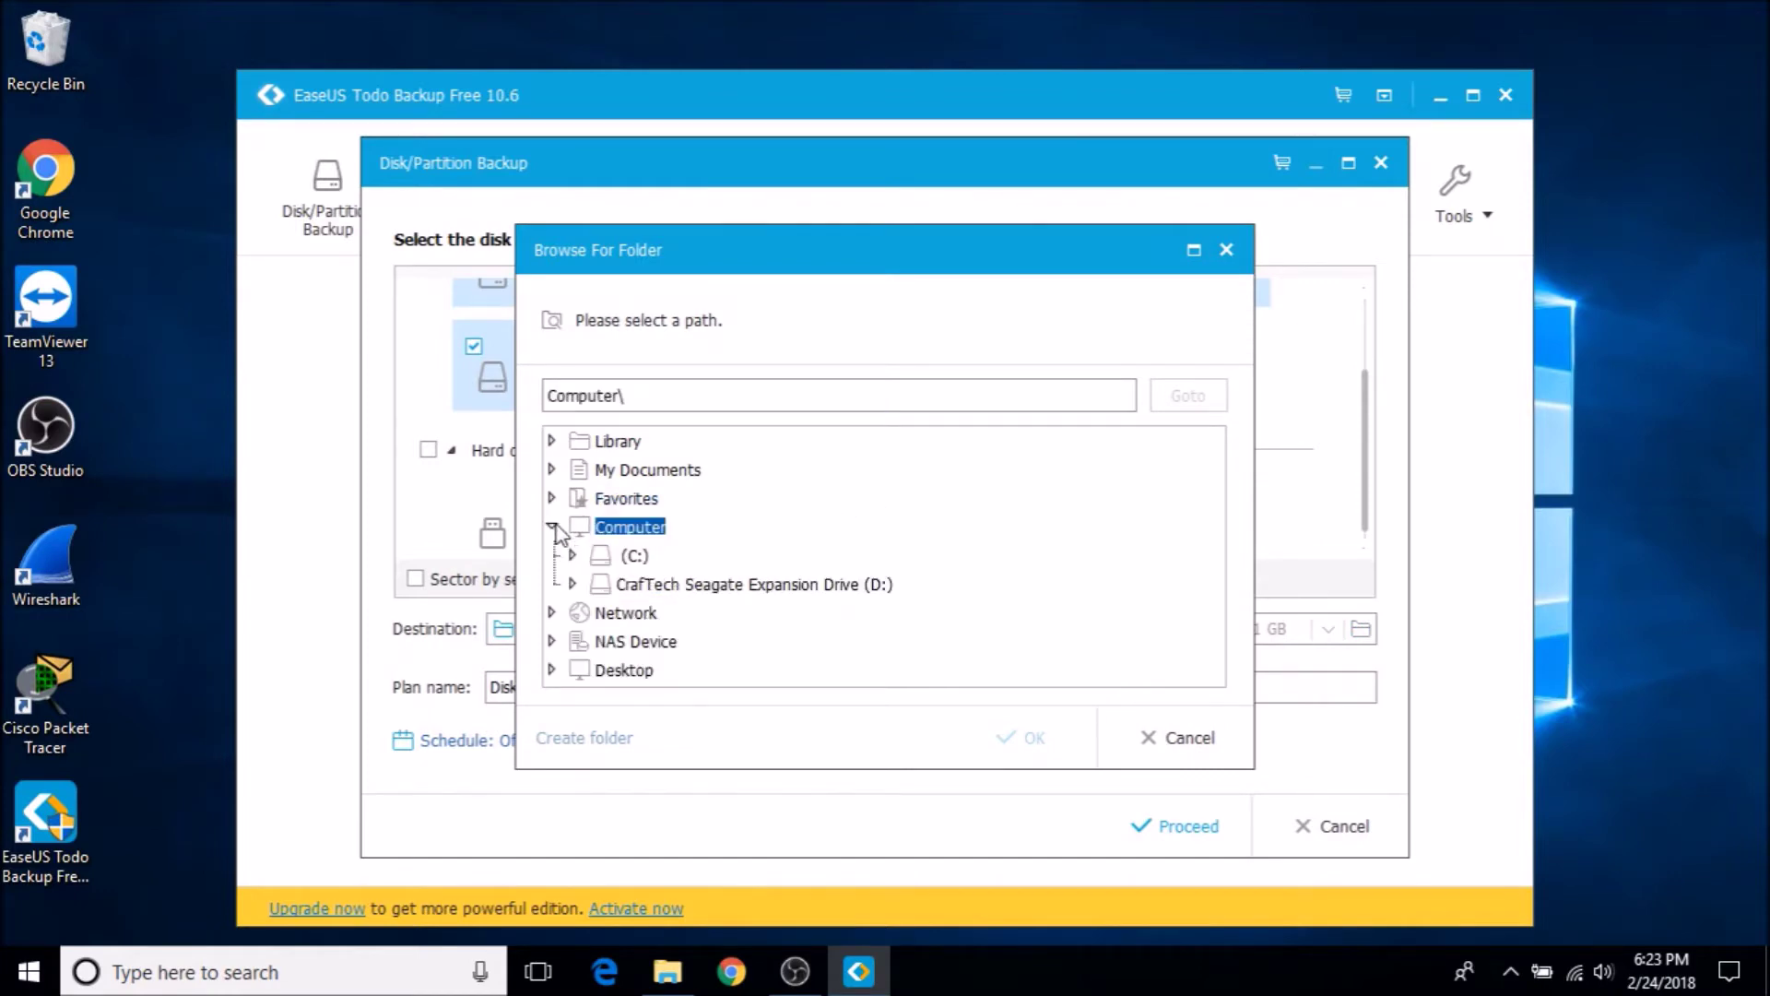
left_click(573, 587)
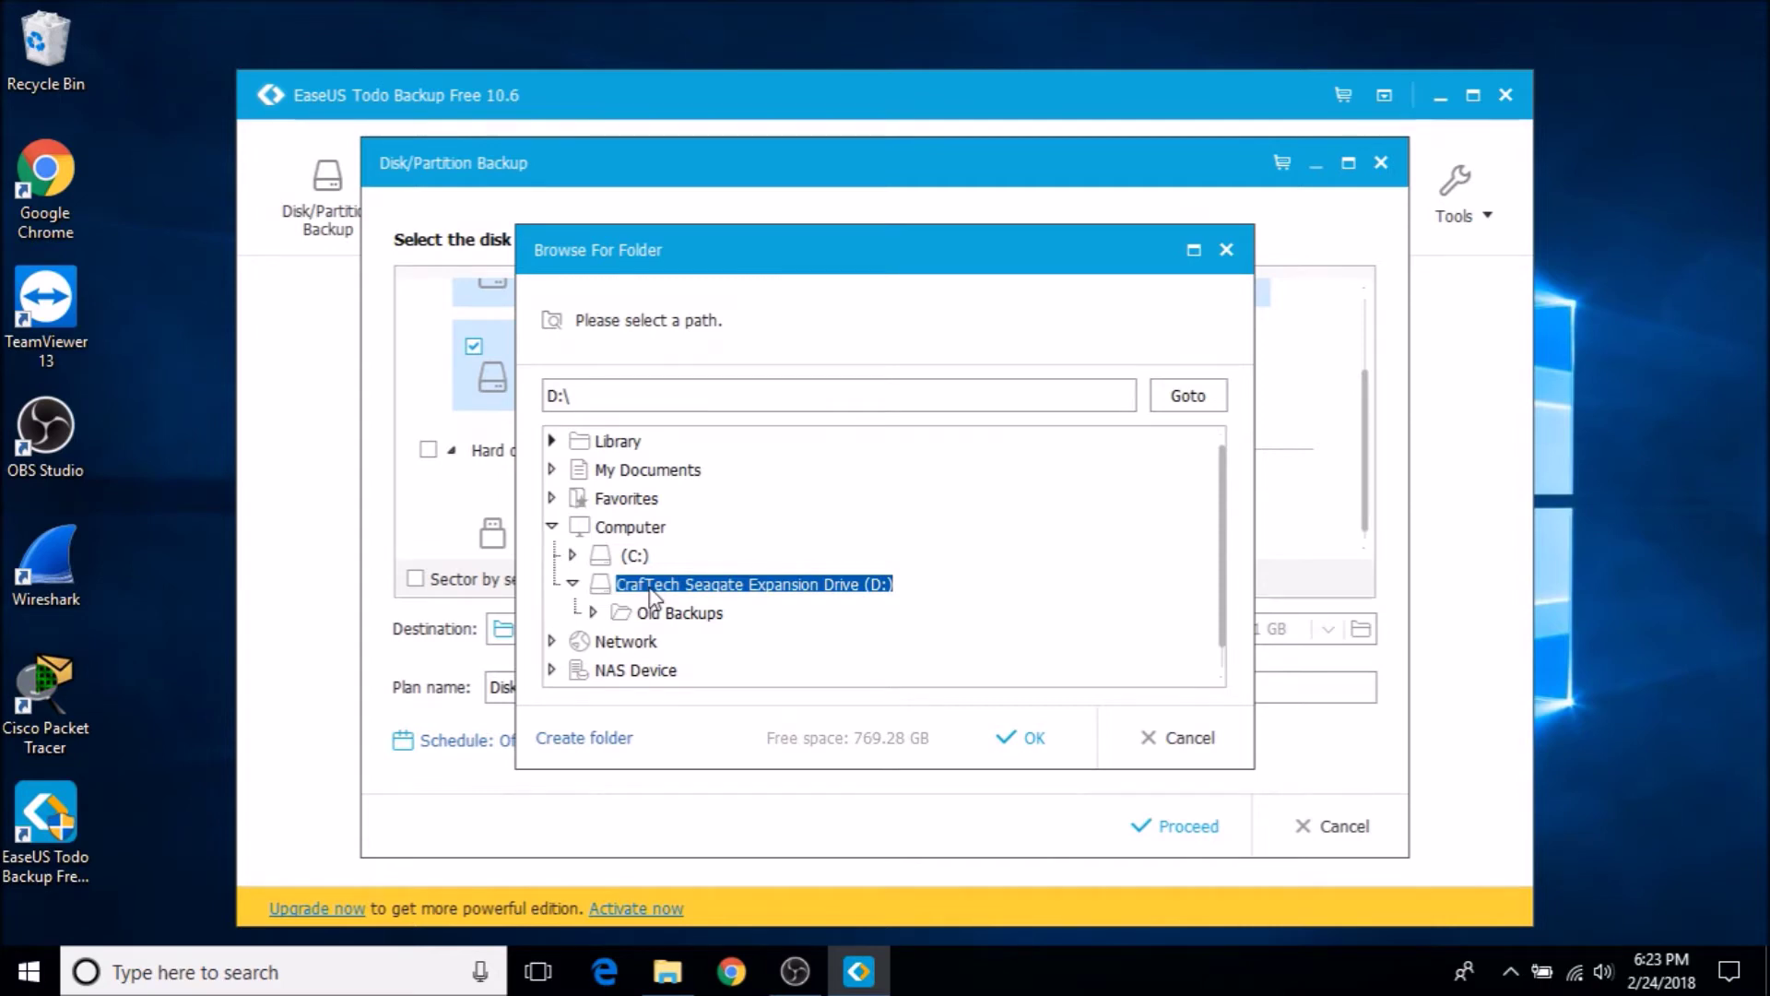
left_click(583, 745)
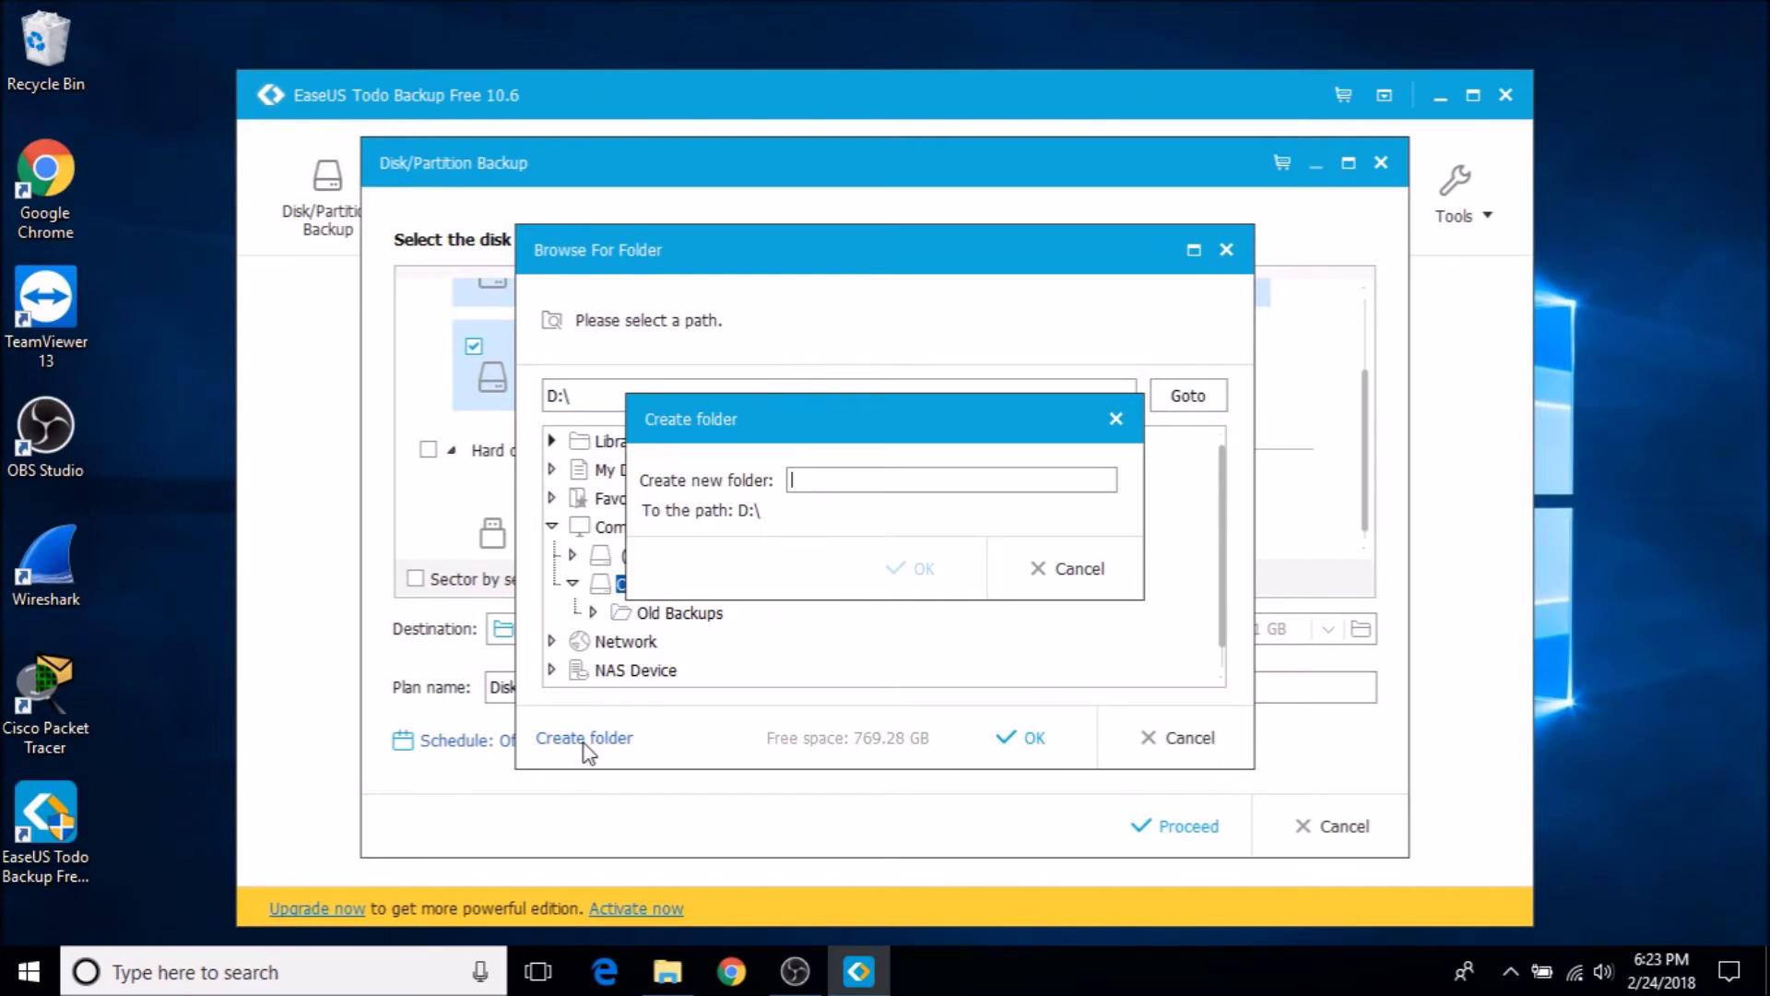
type("PC Backup")
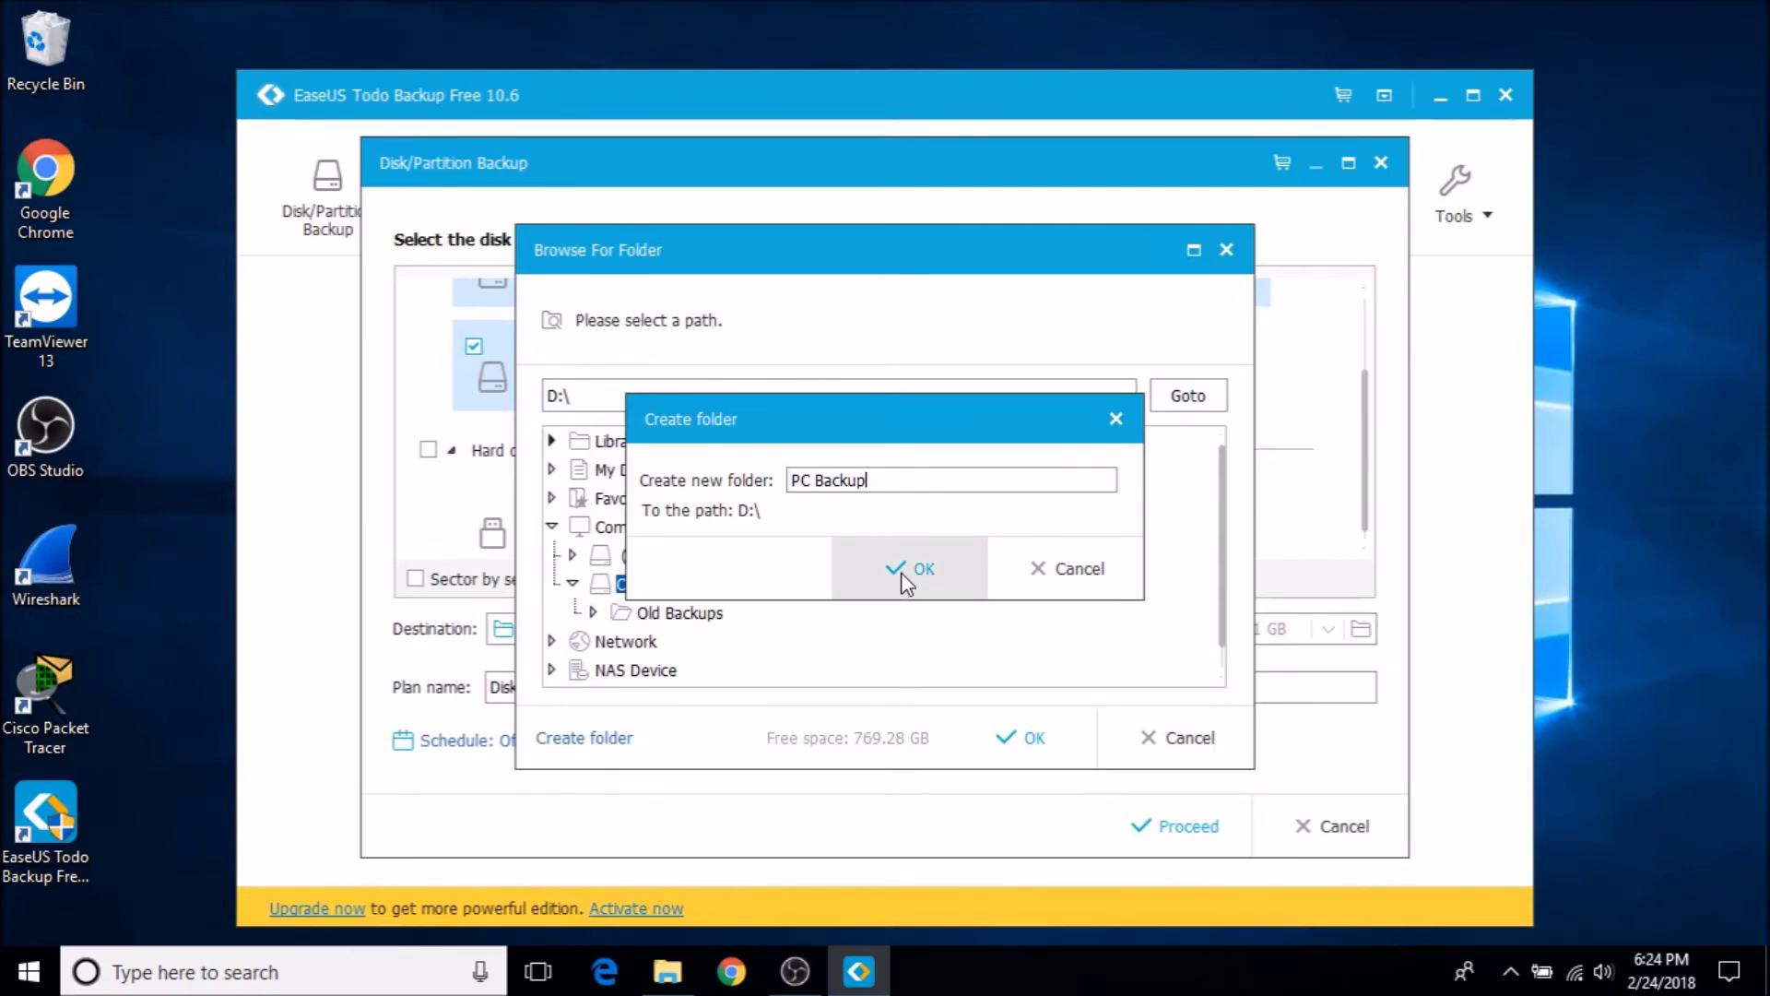
left_click(904, 579)
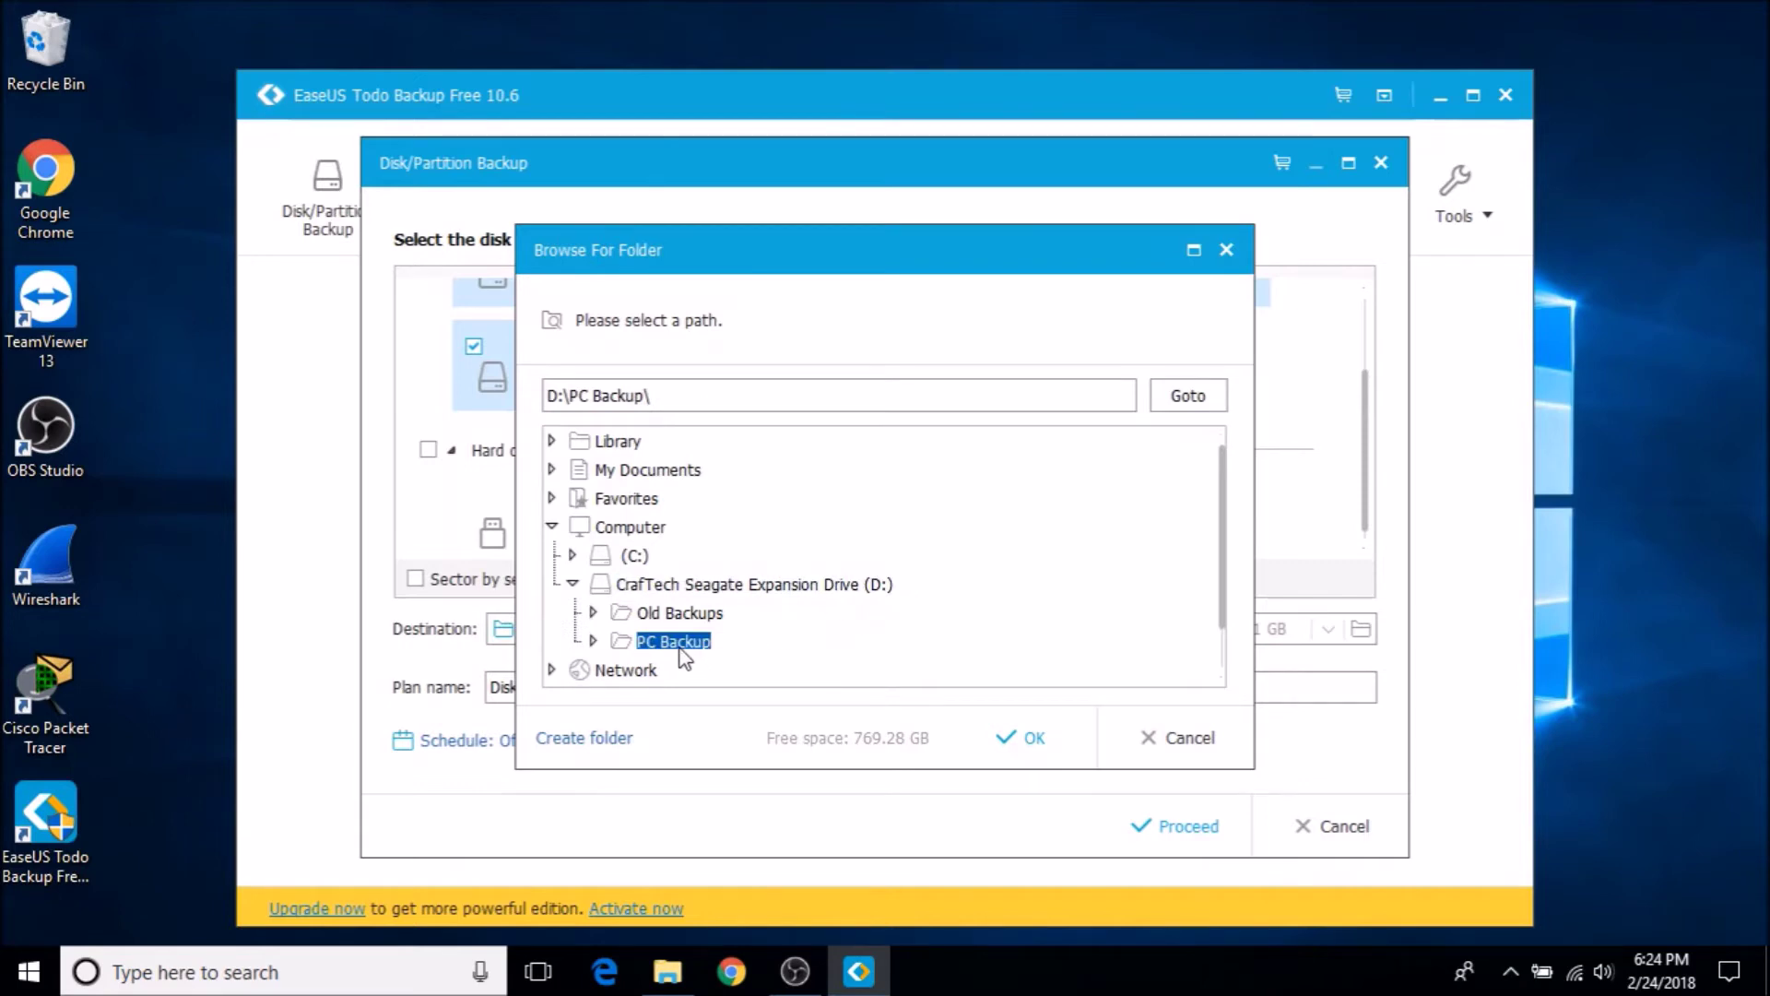
left_click(1014, 742)
Step: Name the backup plan PC Image Backup
left_click(617, 696)
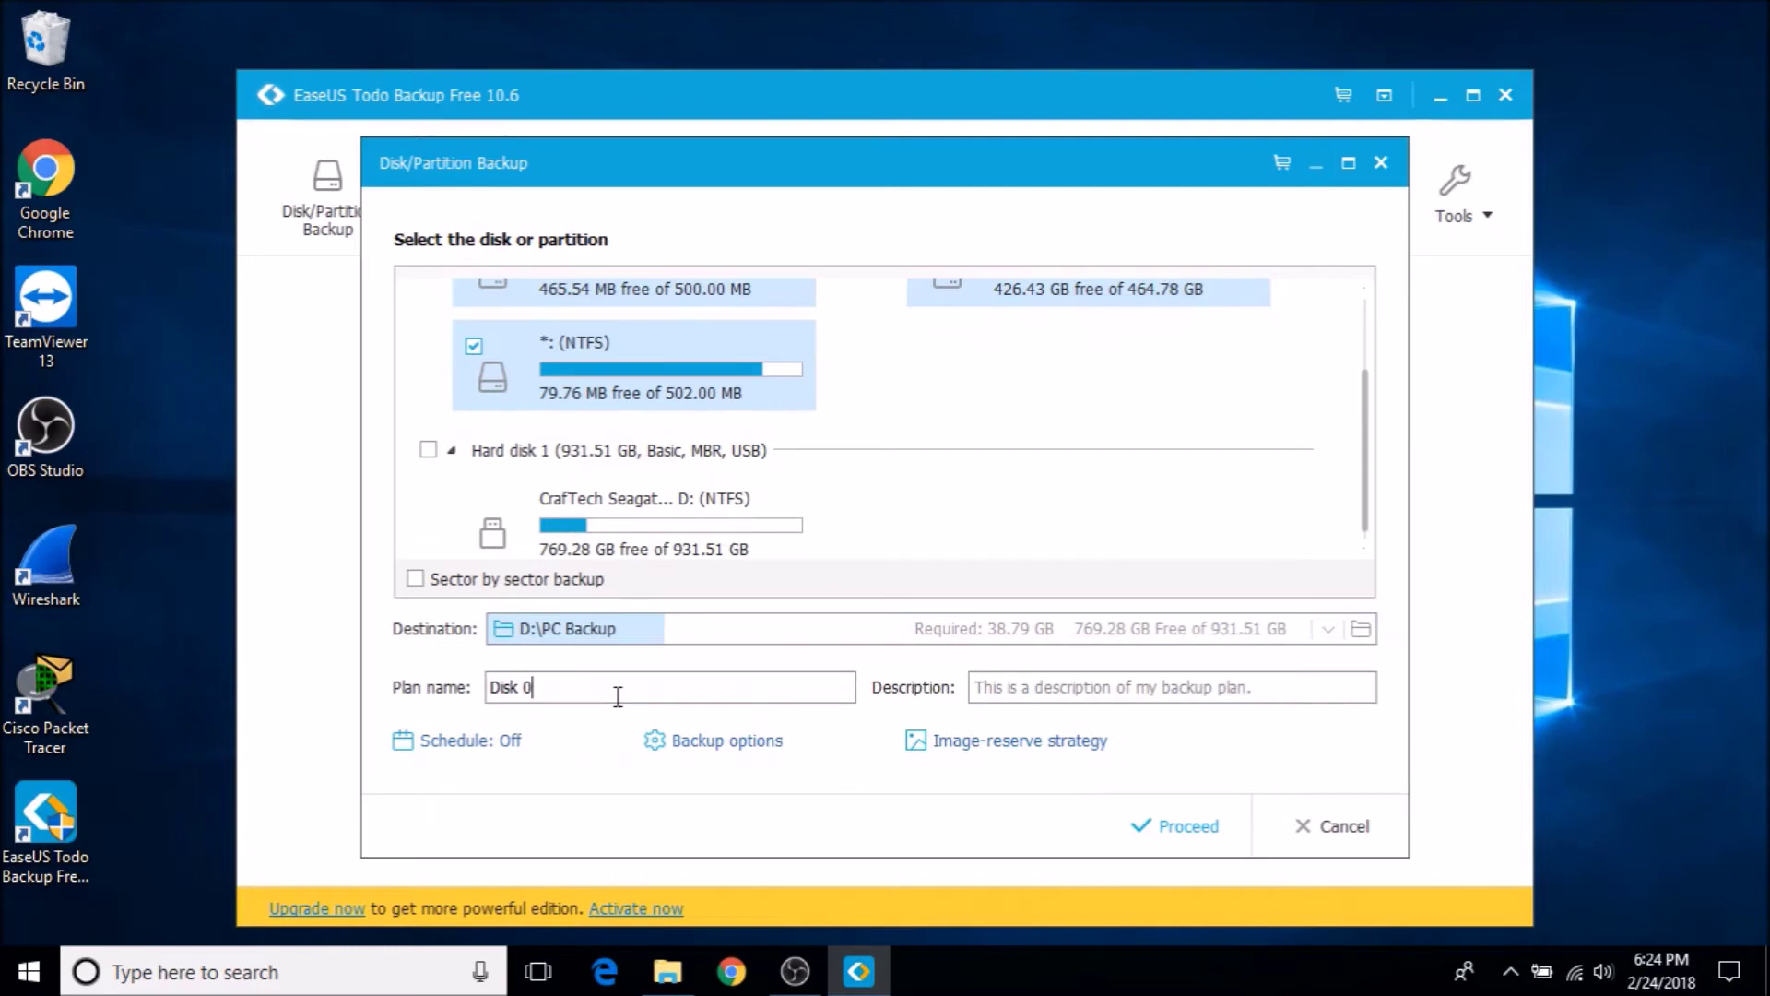
key("BackSpace")
key("BackSpace")
key("BackSpace")
key("BackSpace")
key("BackSpace")
key("BackSpace")
type("PC Image Backup")
Step: Set the backup schedule to Daily at 9:00 PM
left_click(461, 749)
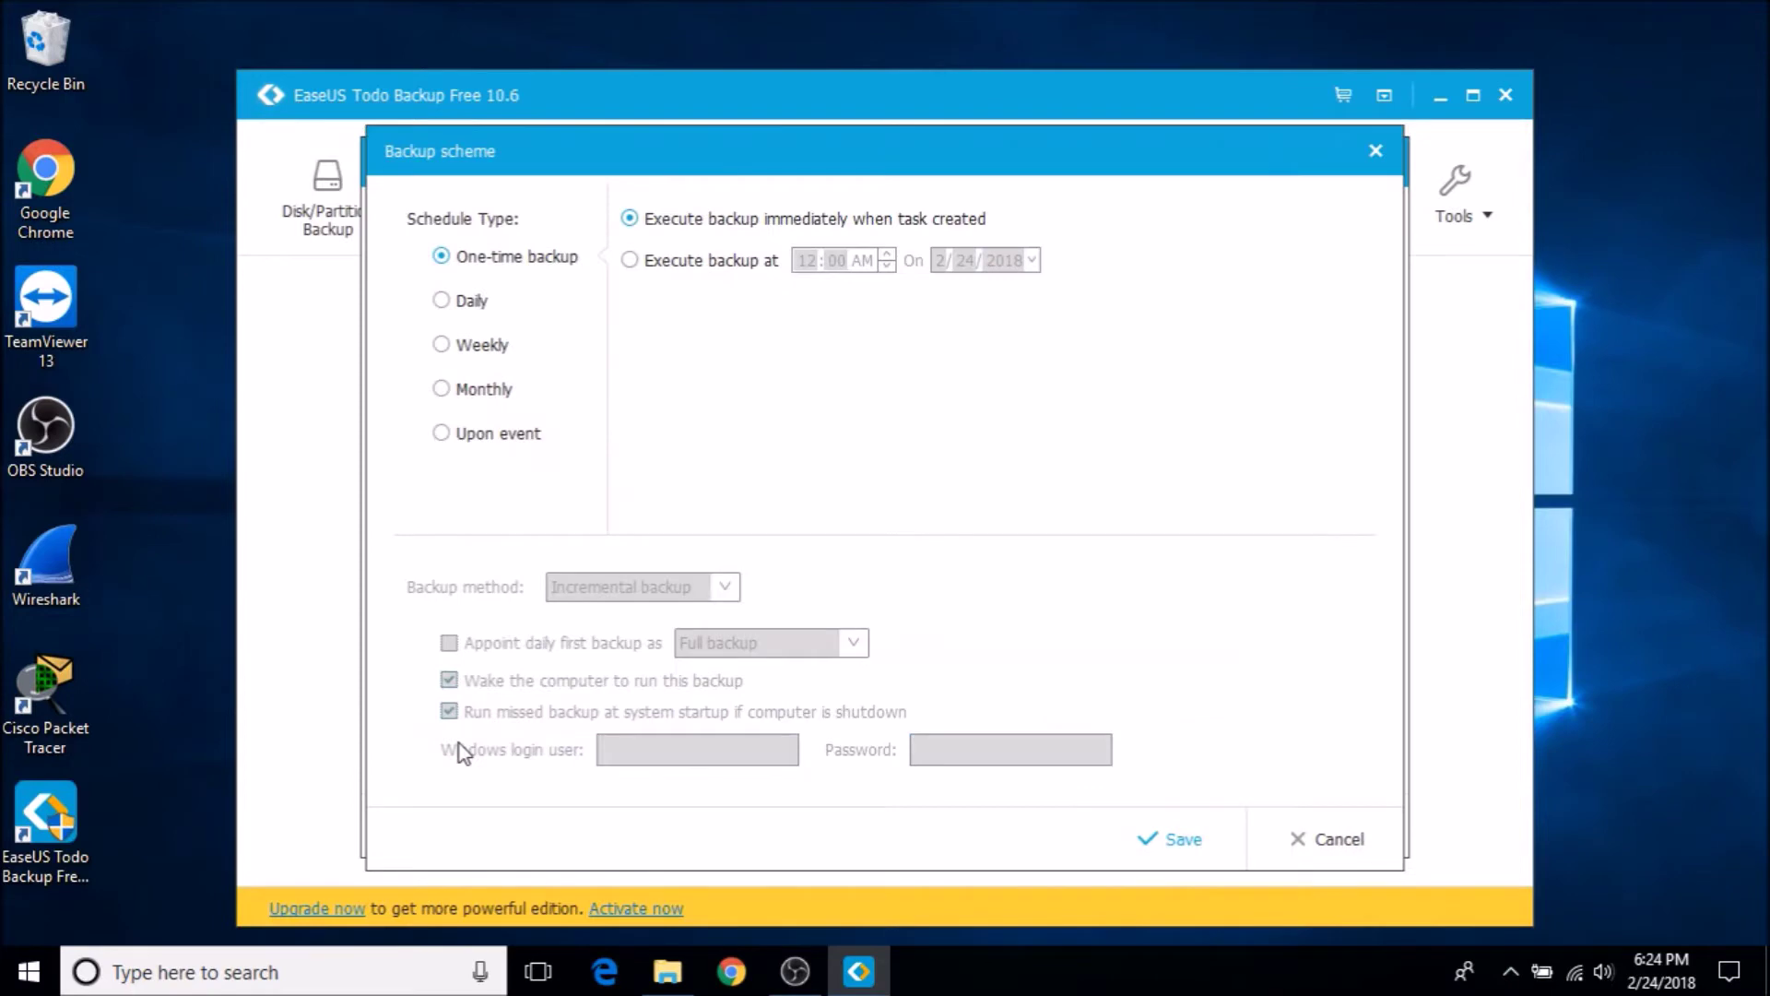
left_click(442, 302)
left_click(716, 255)
left_click(716, 266)
left_click(716, 265)
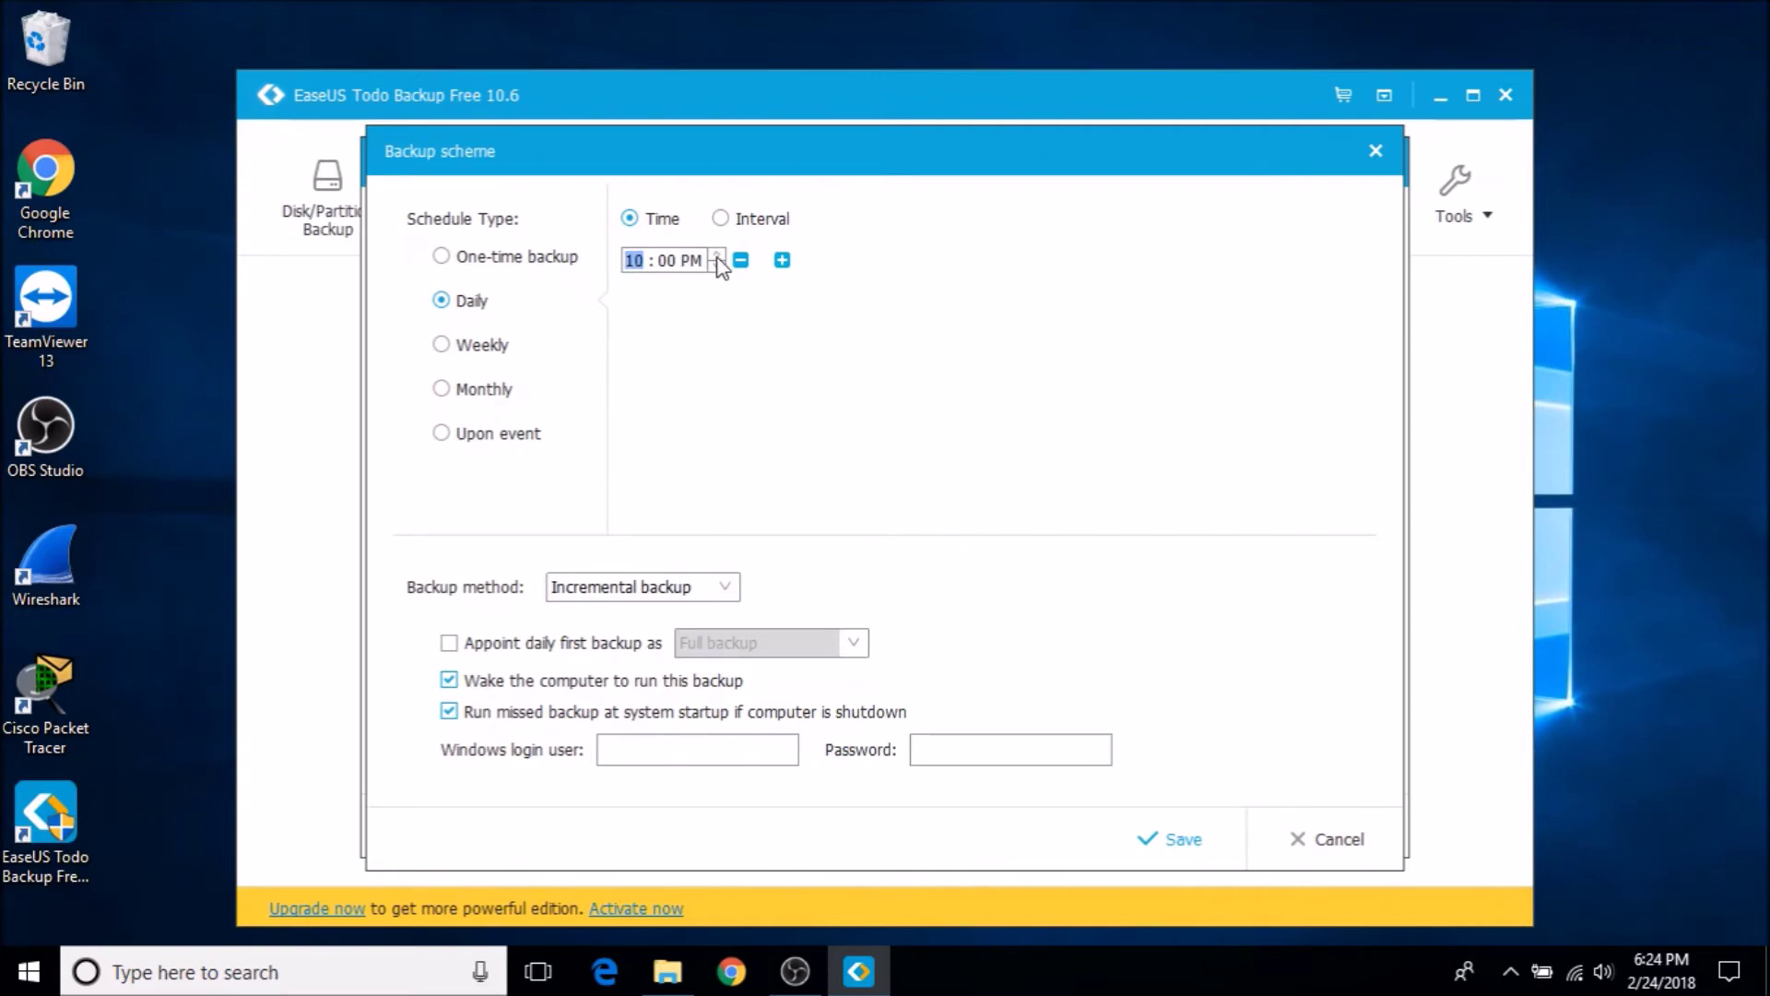
left_click(717, 263)
left_click(716, 256)
left_click(718, 266)
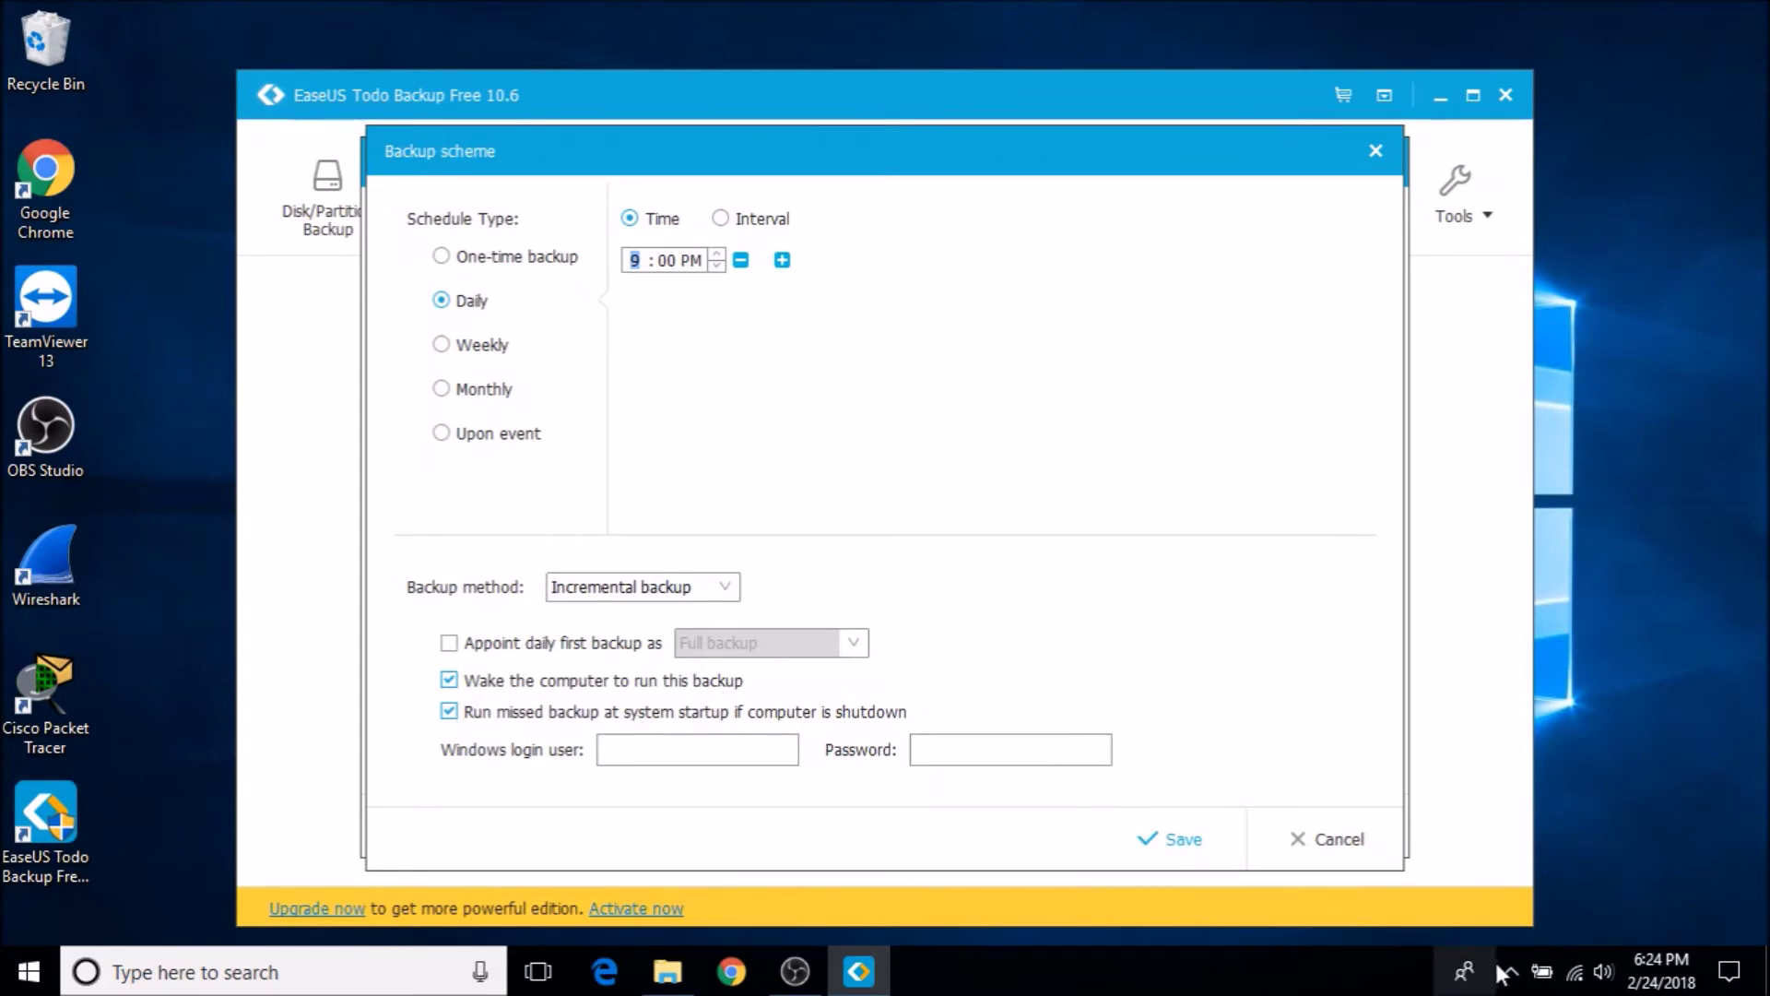
Step: Check the plugged-in sleep setting of the Balanced power plan in Windows Power Options and close it without saving
right_click(1540, 973)
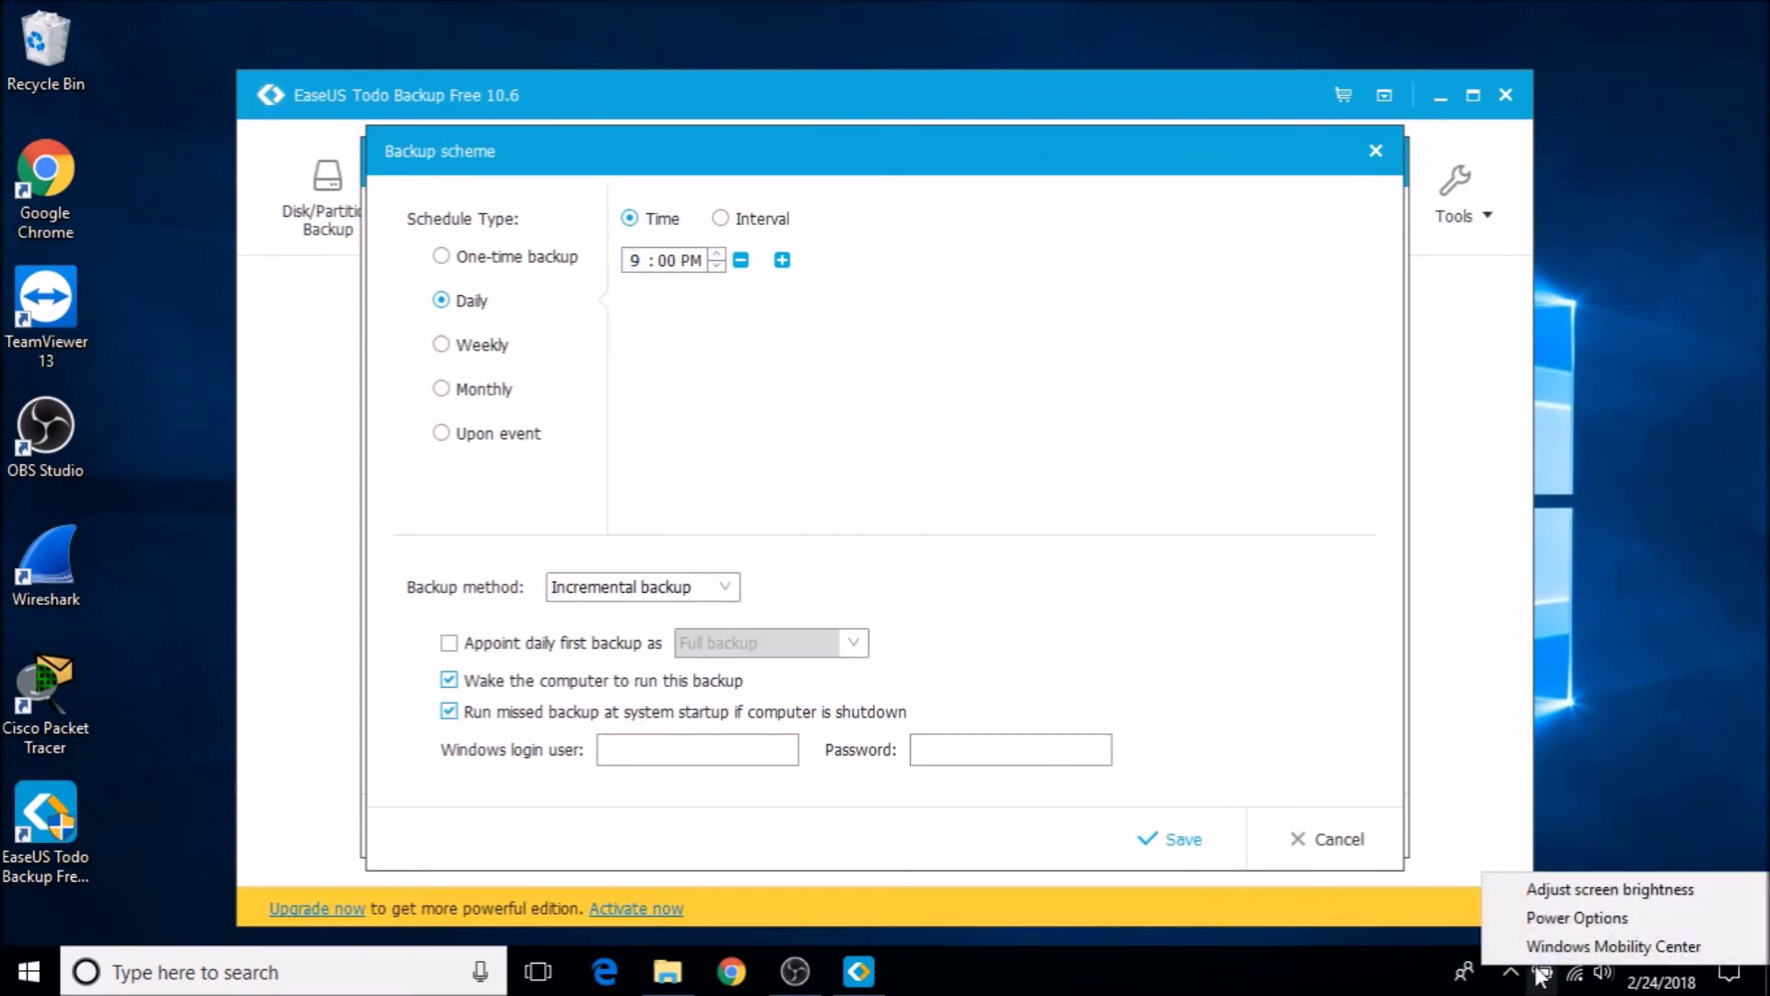
left_click(1556, 921)
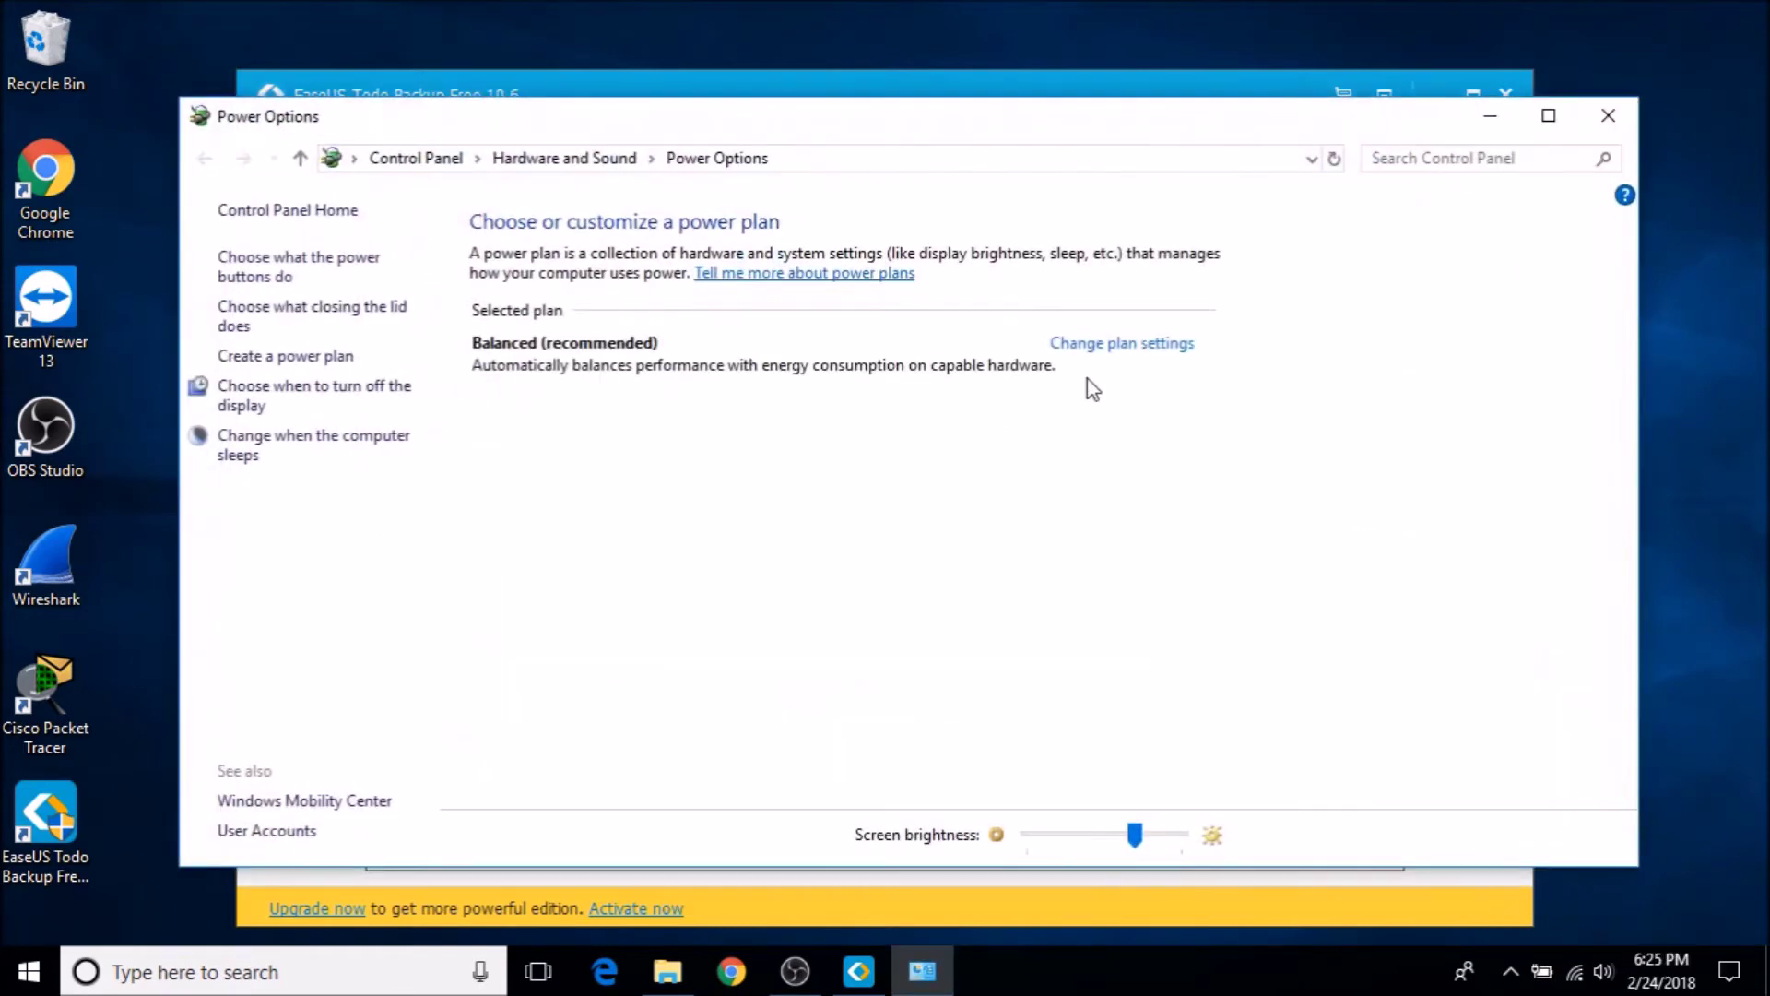
left_click(1129, 355)
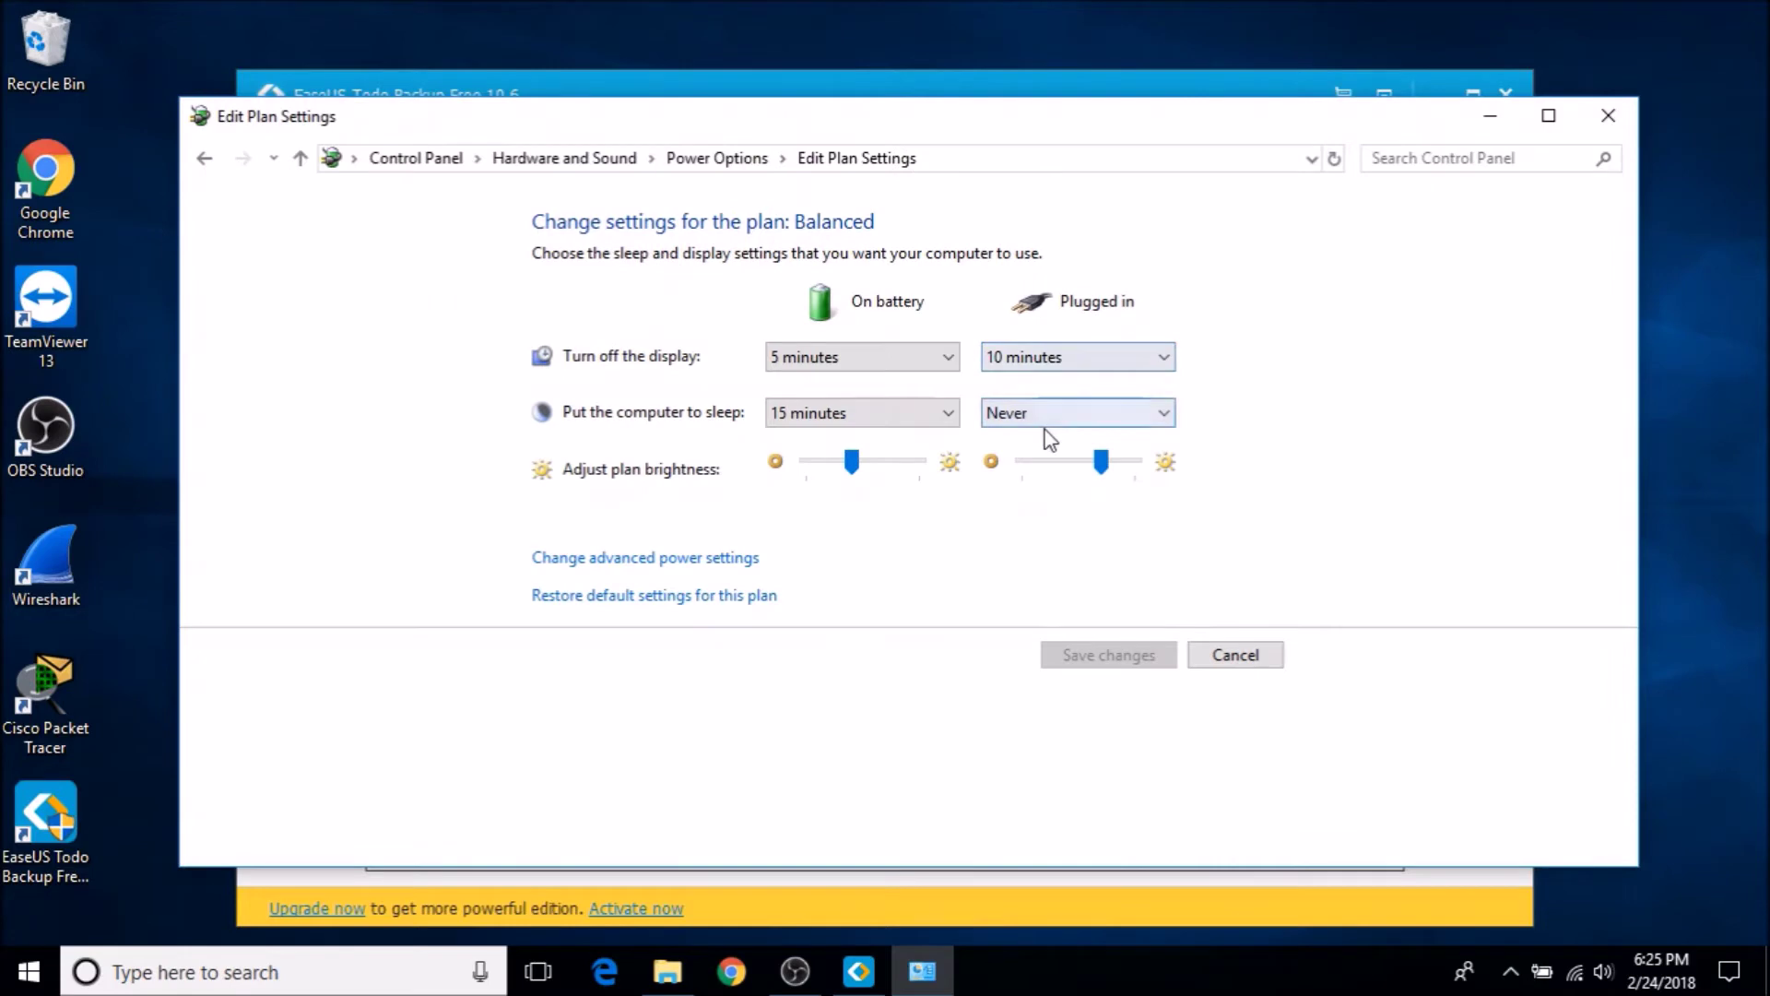
left_click(1092, 431)
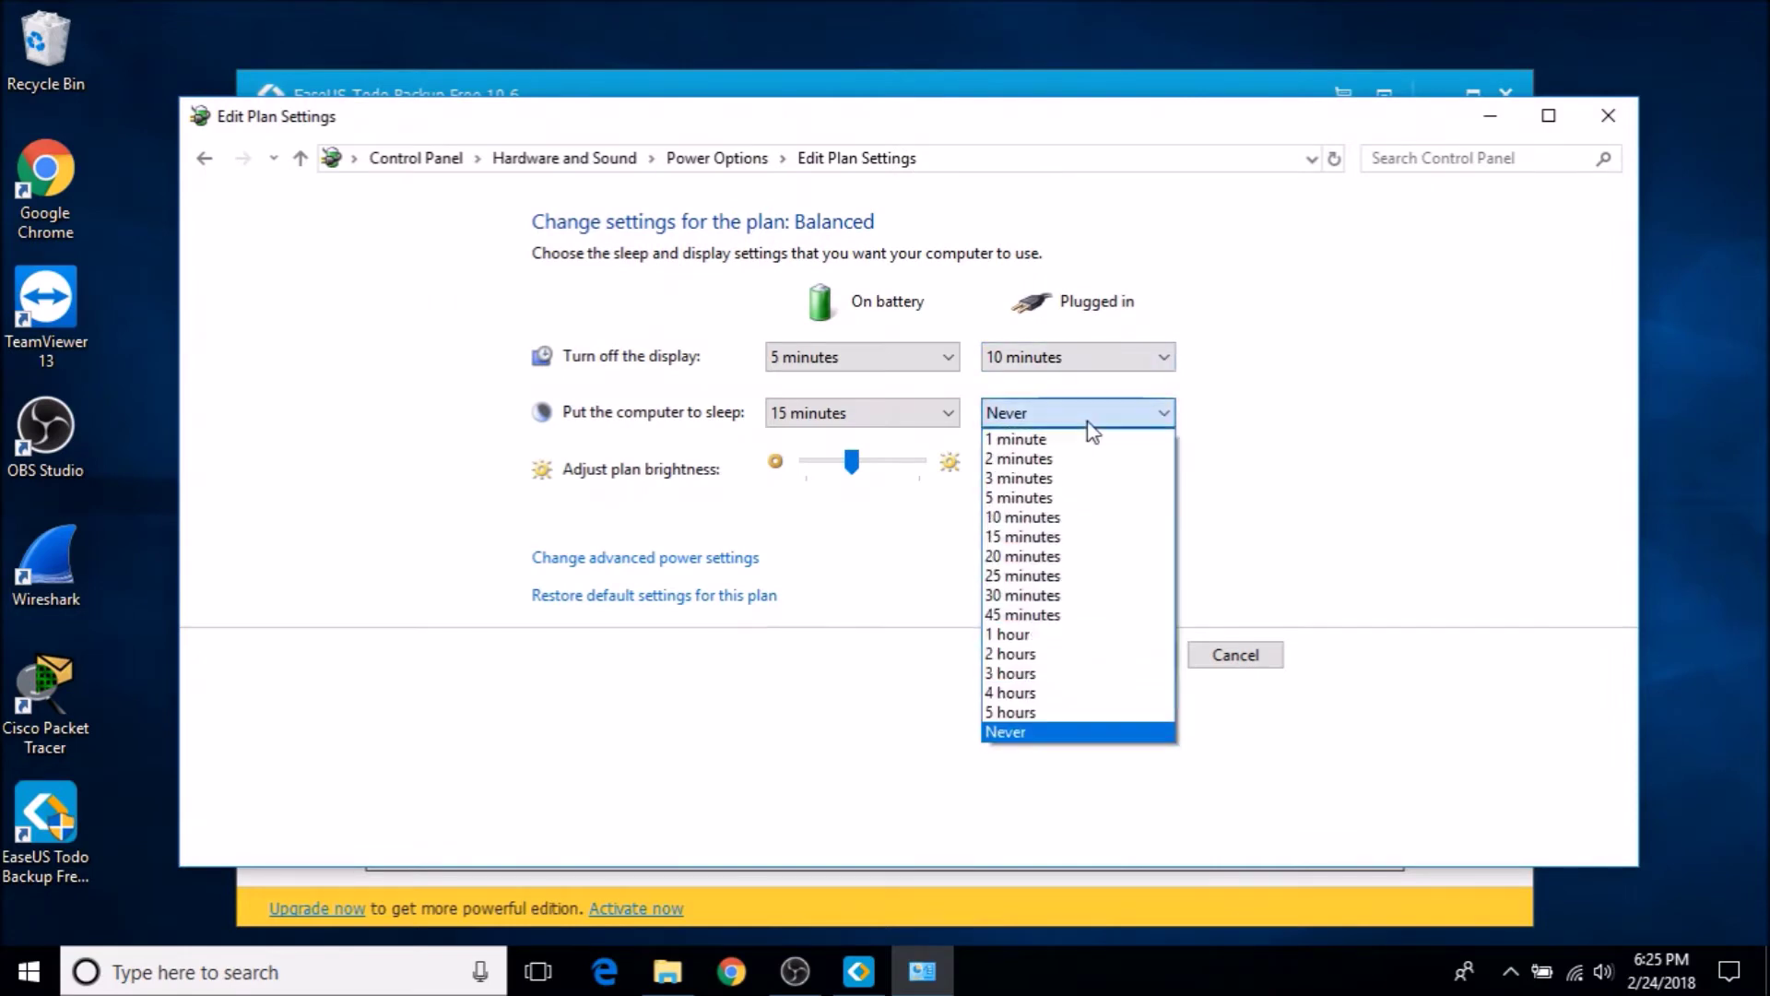
left_click(1014, 733)
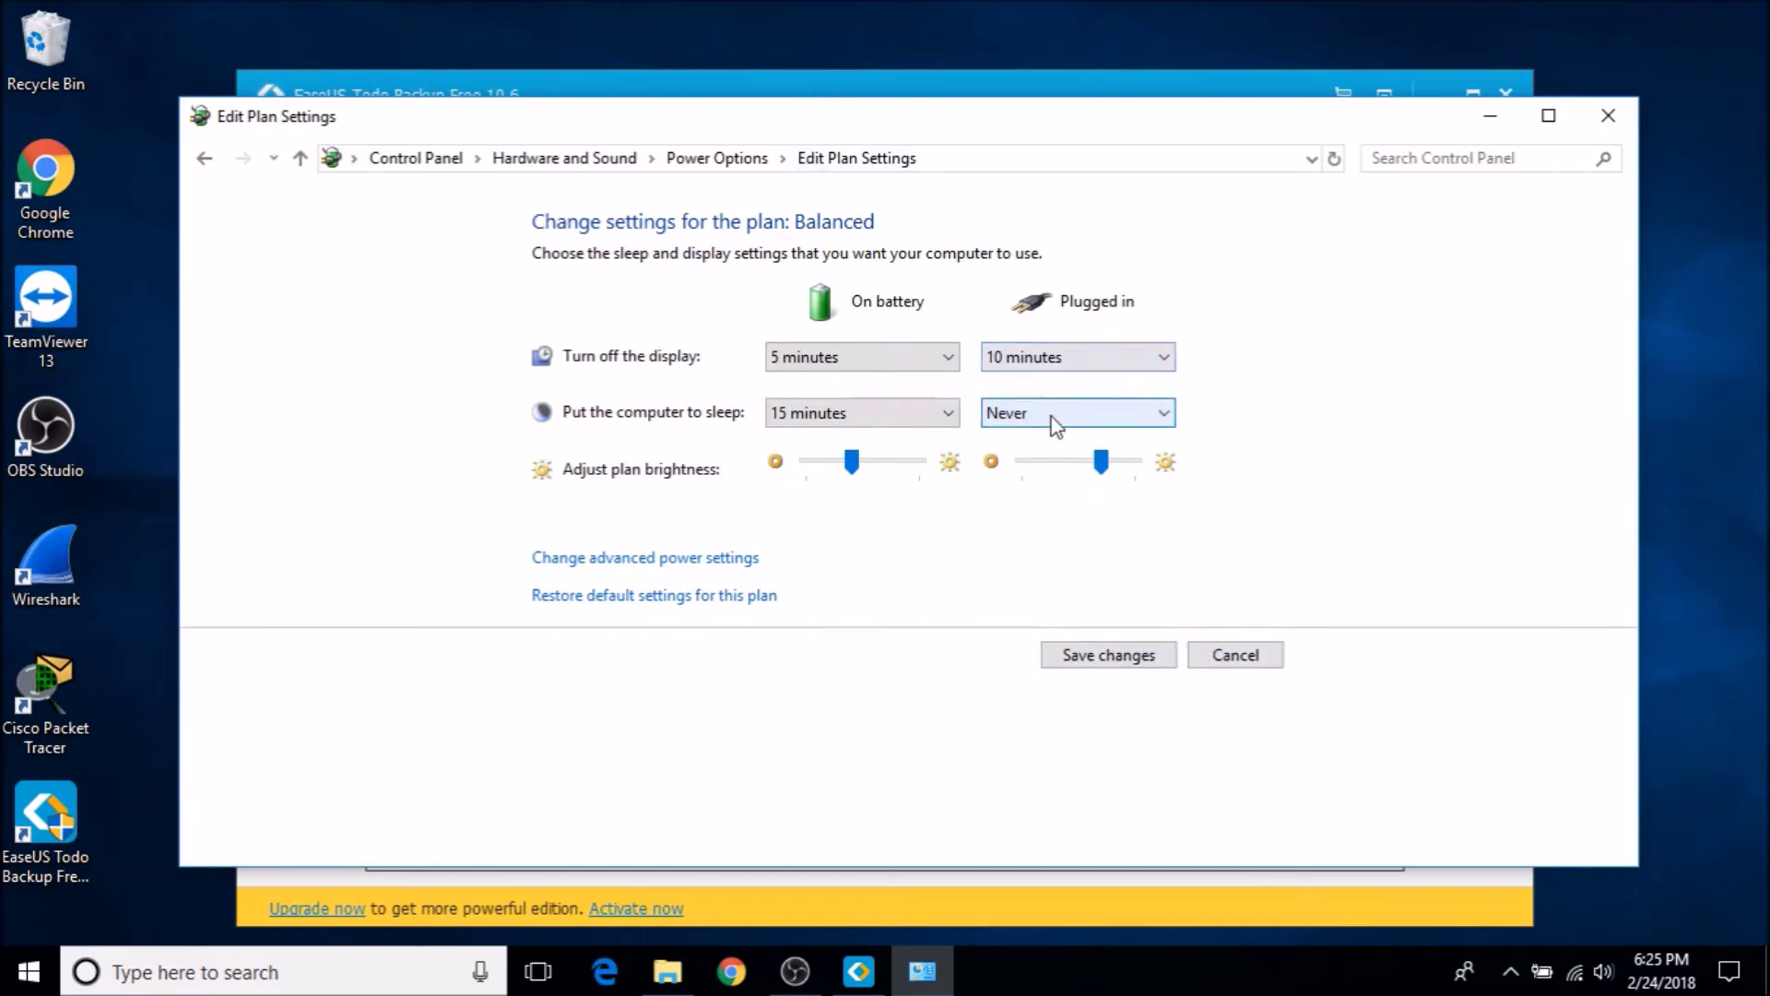
left_click(1242, 659)
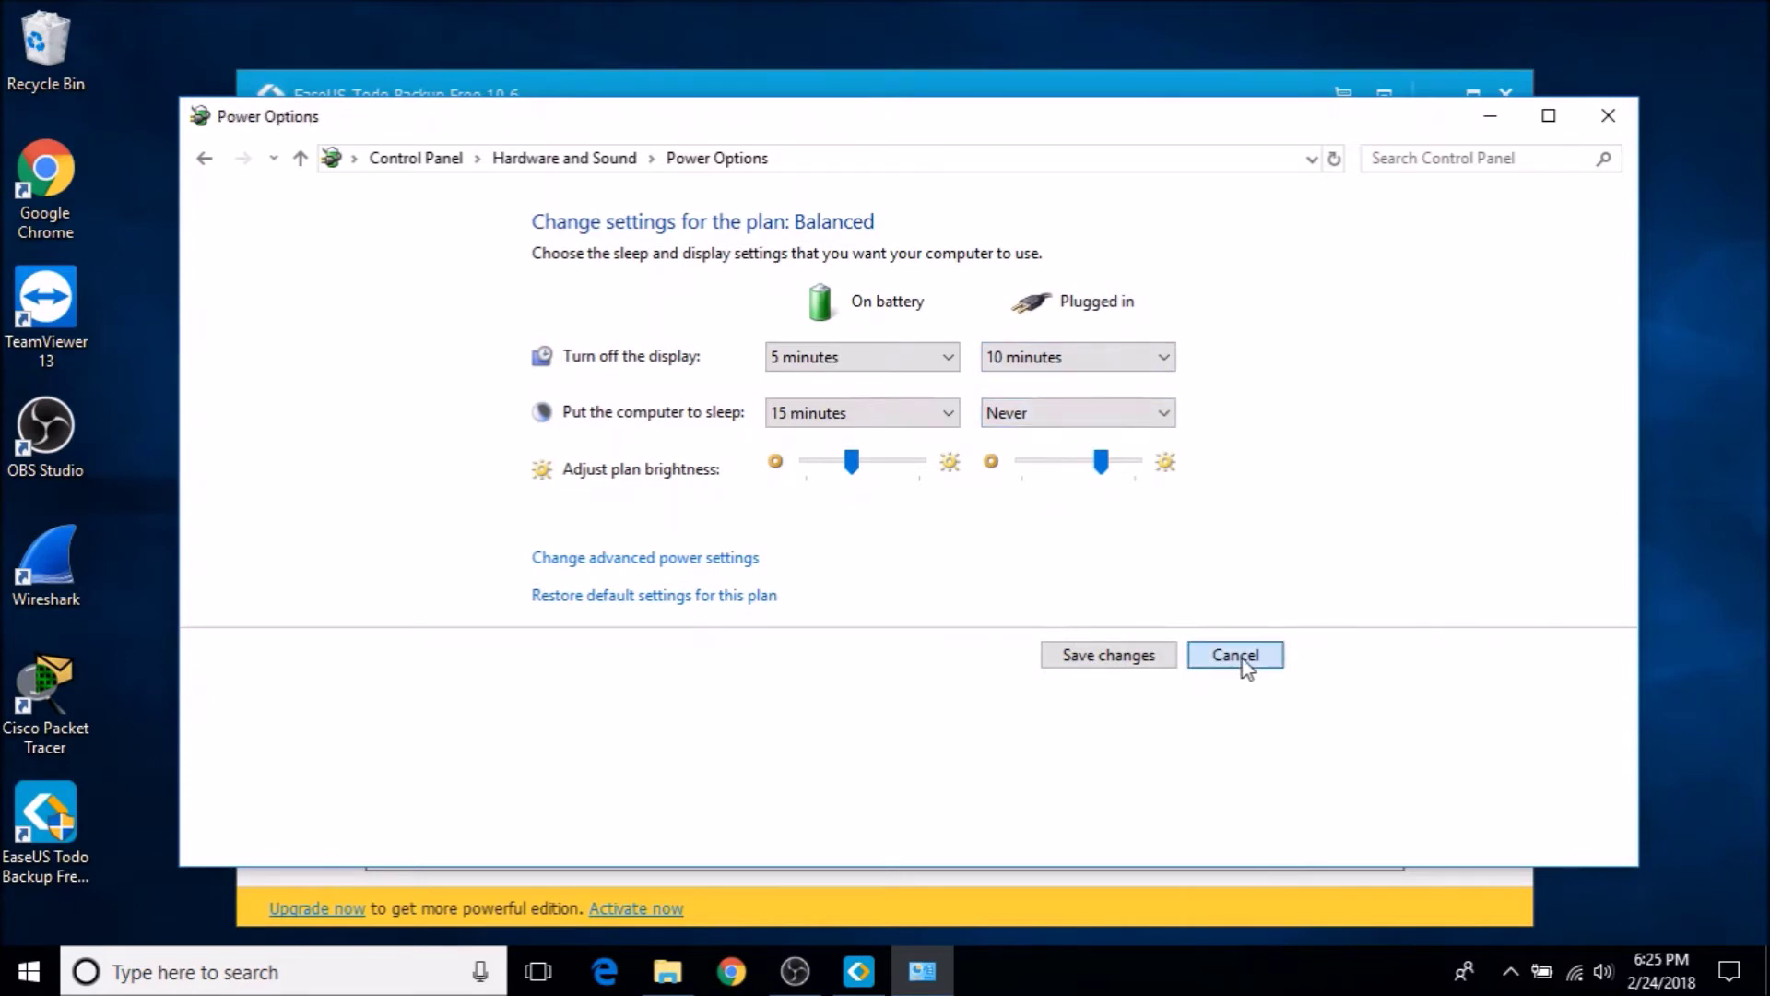
left_click(1622, 122)
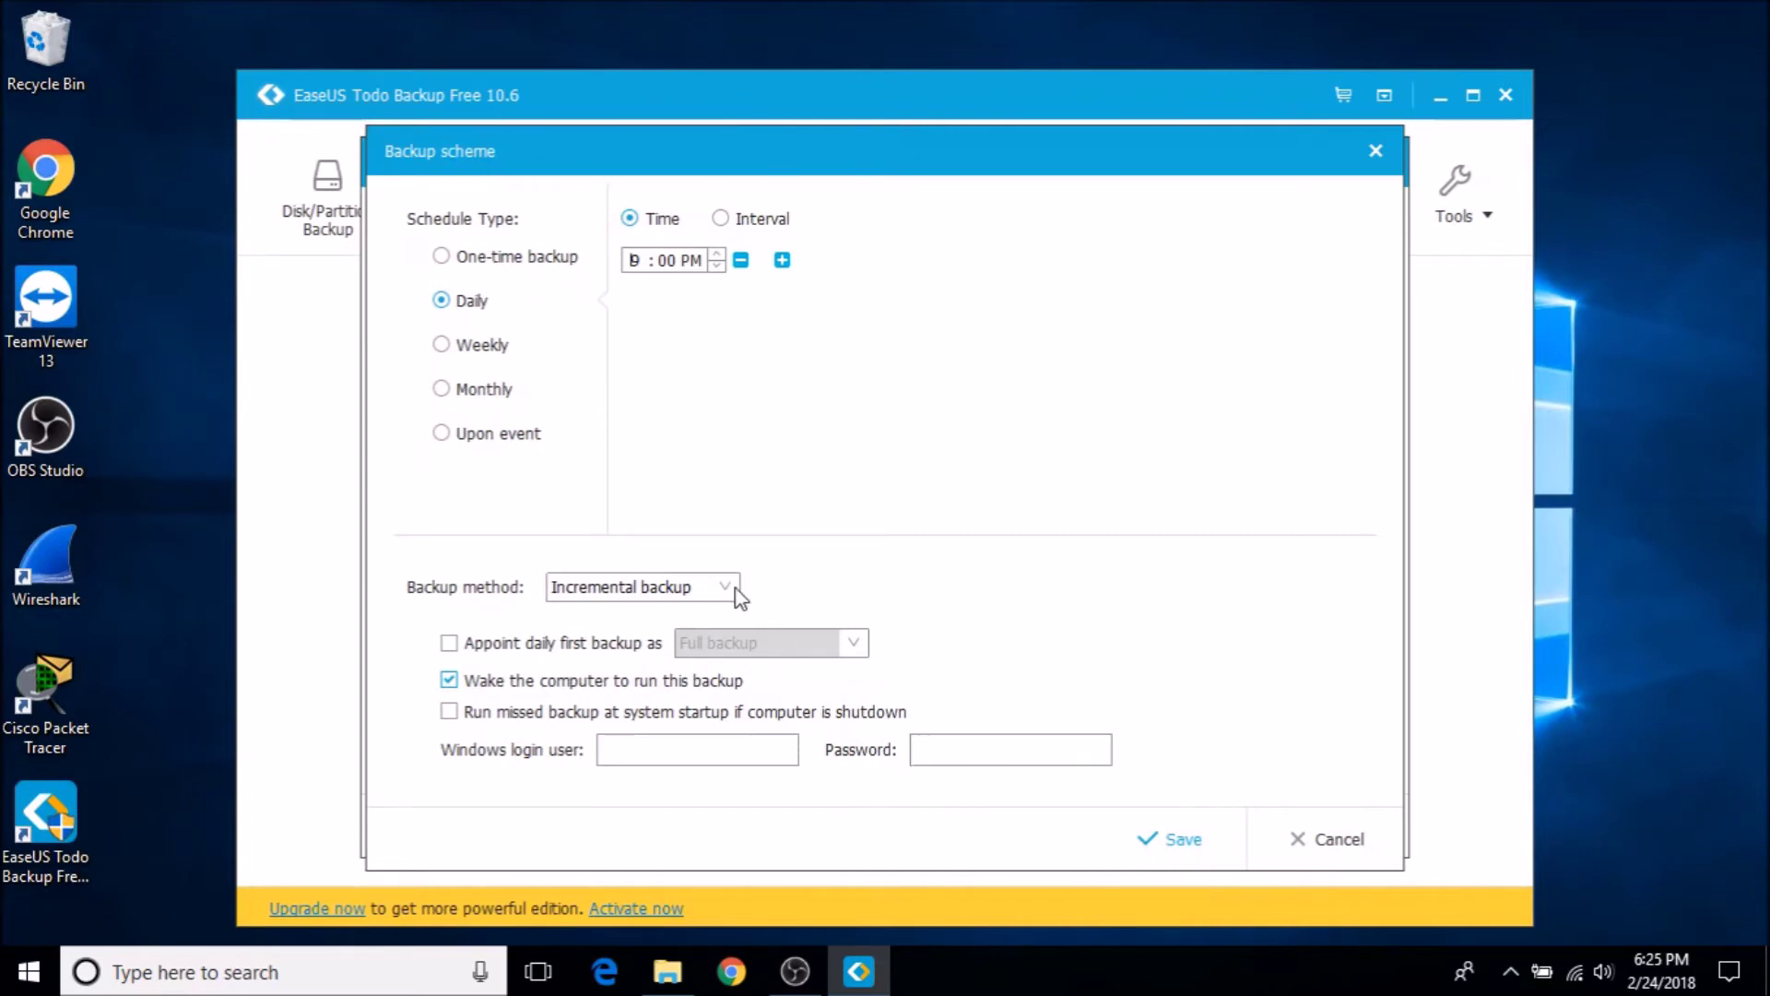
Step: Turn off running missed backups at system startup and save the daily incremental backup schedule
left_click(1179, 840)
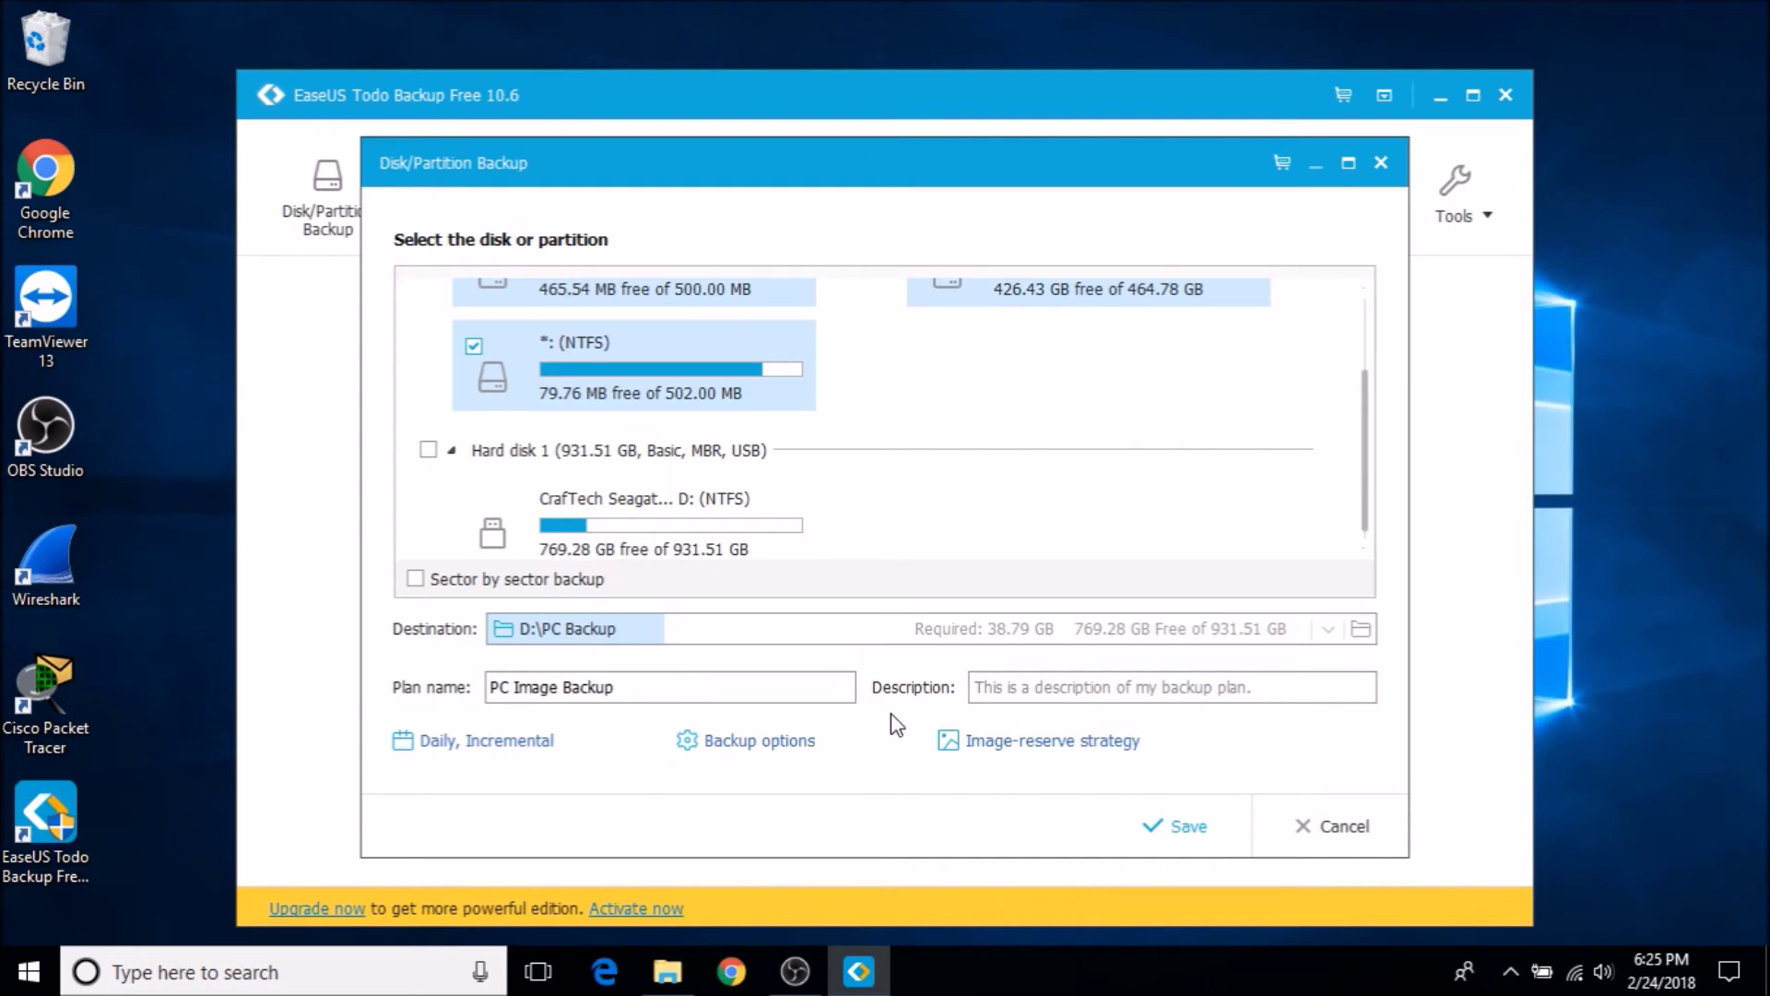
Step: Enable the image reserve strategy to preserve the last 7 backups, with protection of the first image turned off, and save it
left_click(1008, 742)
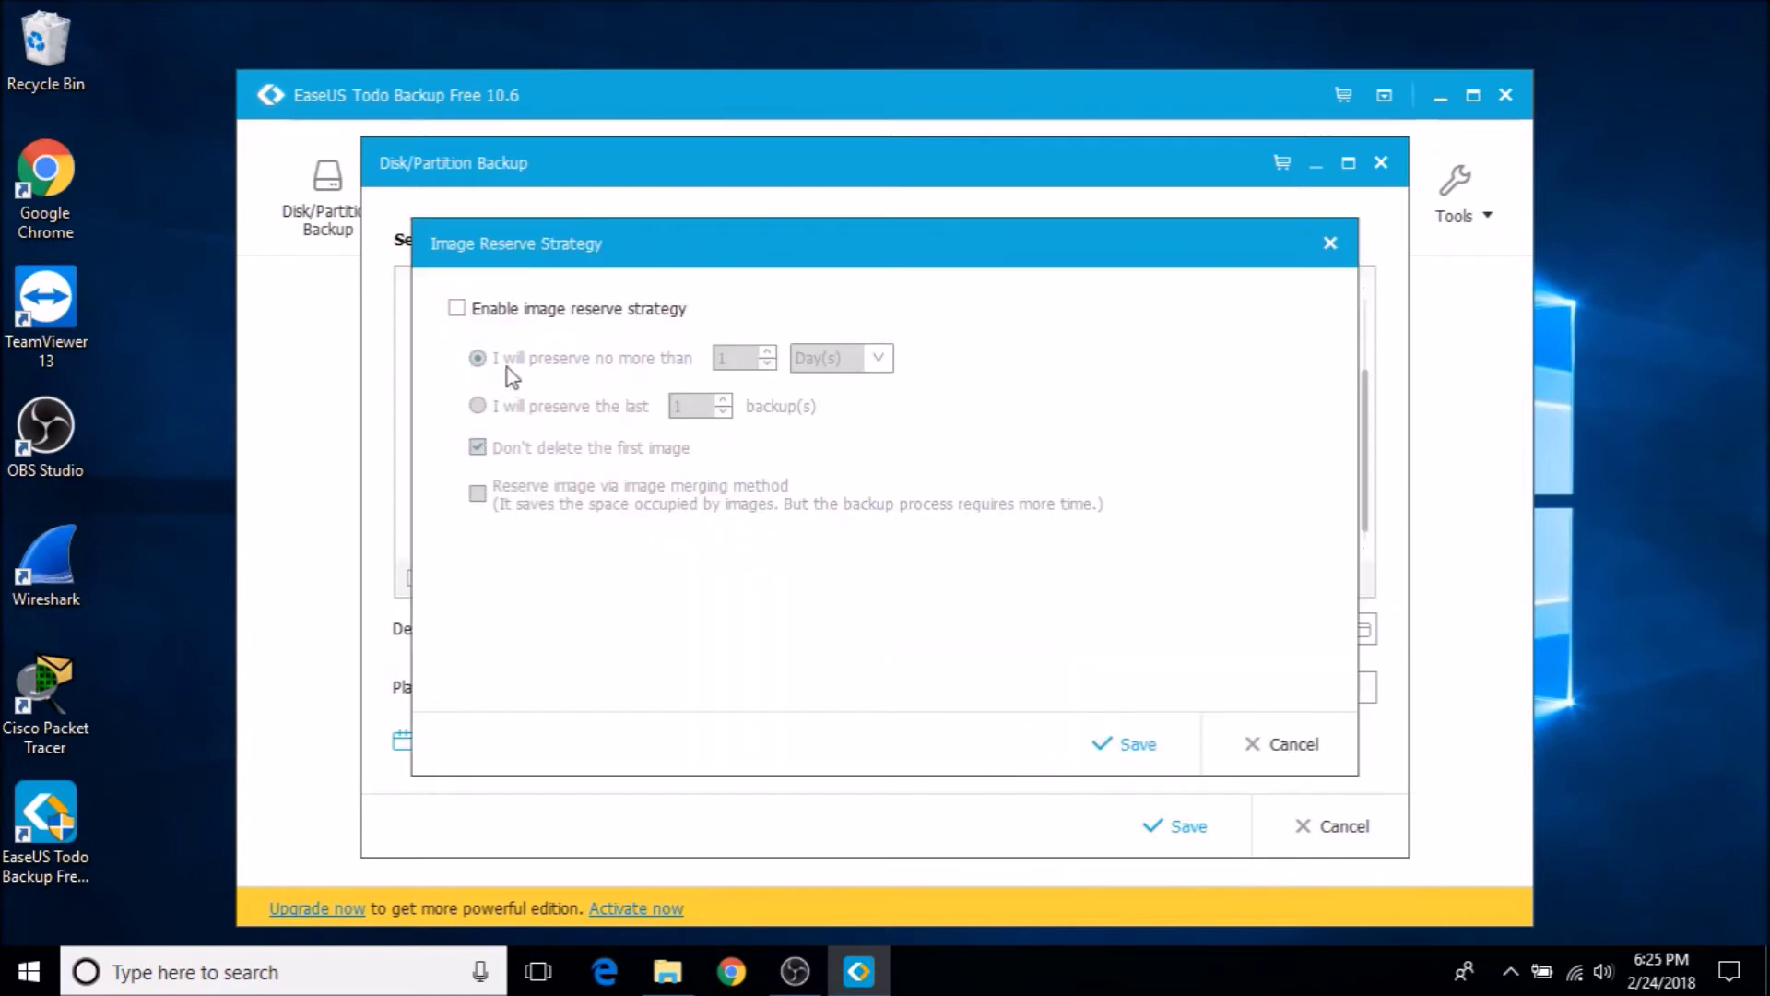
left_click(458, 311)
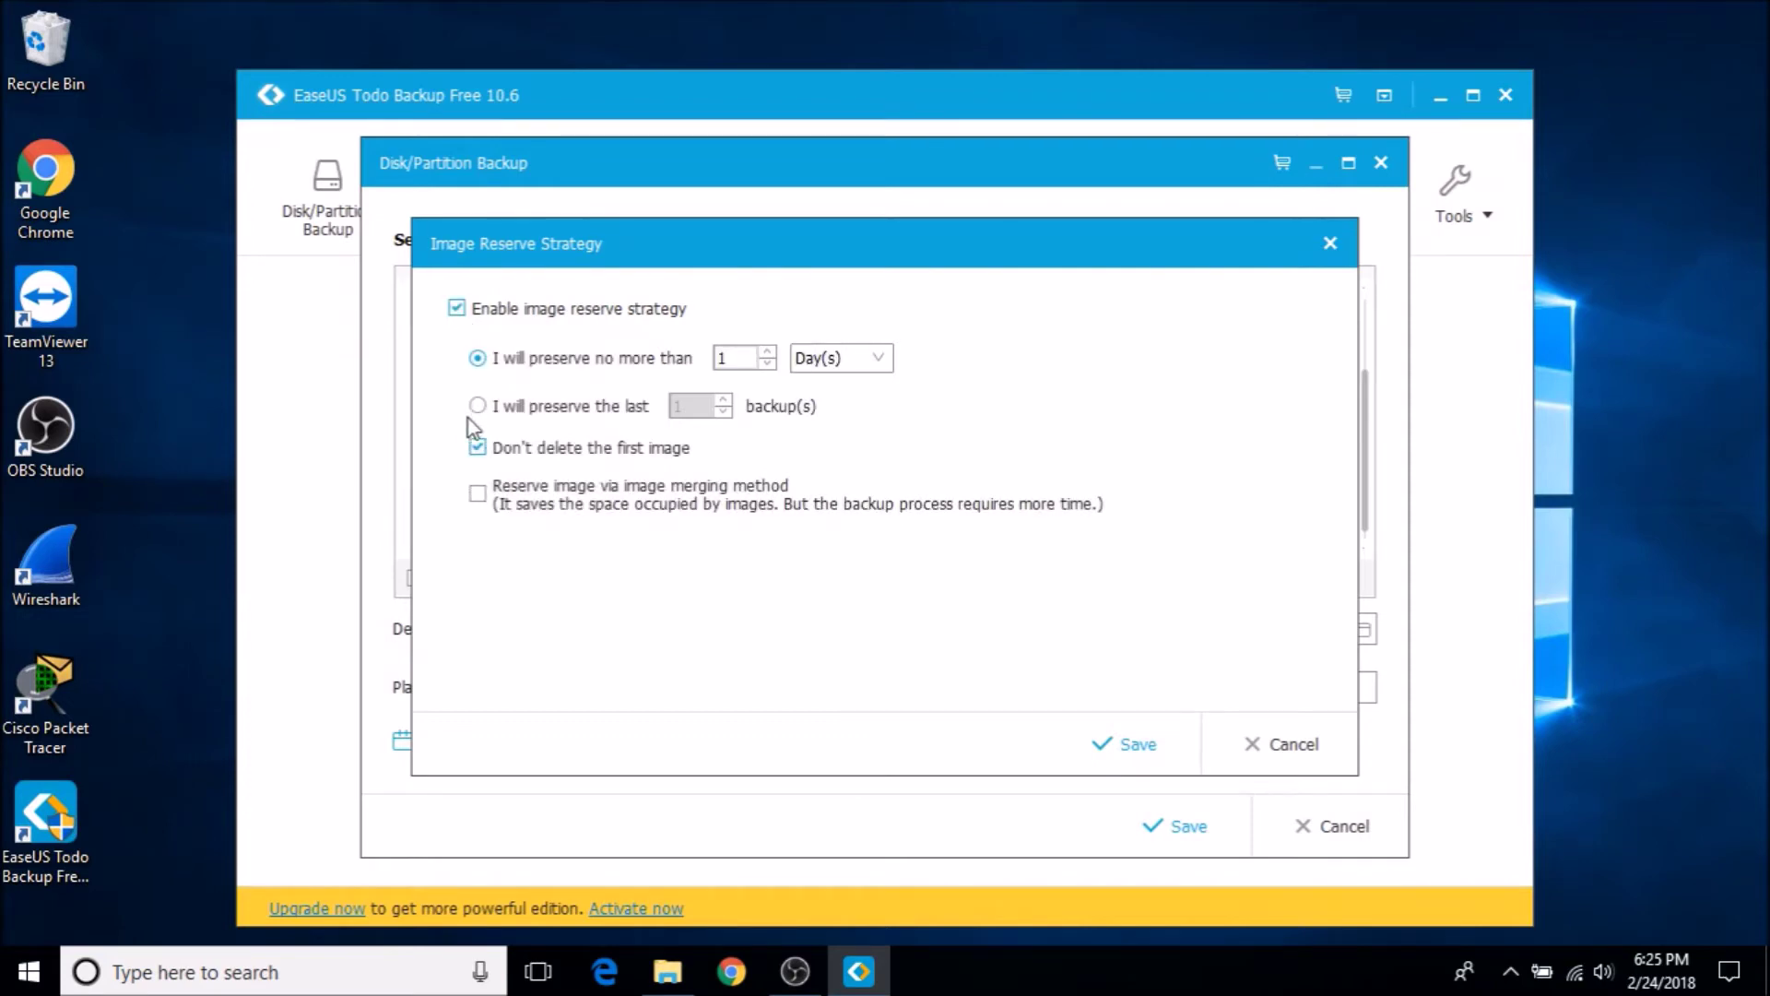
left_click(477, 448)
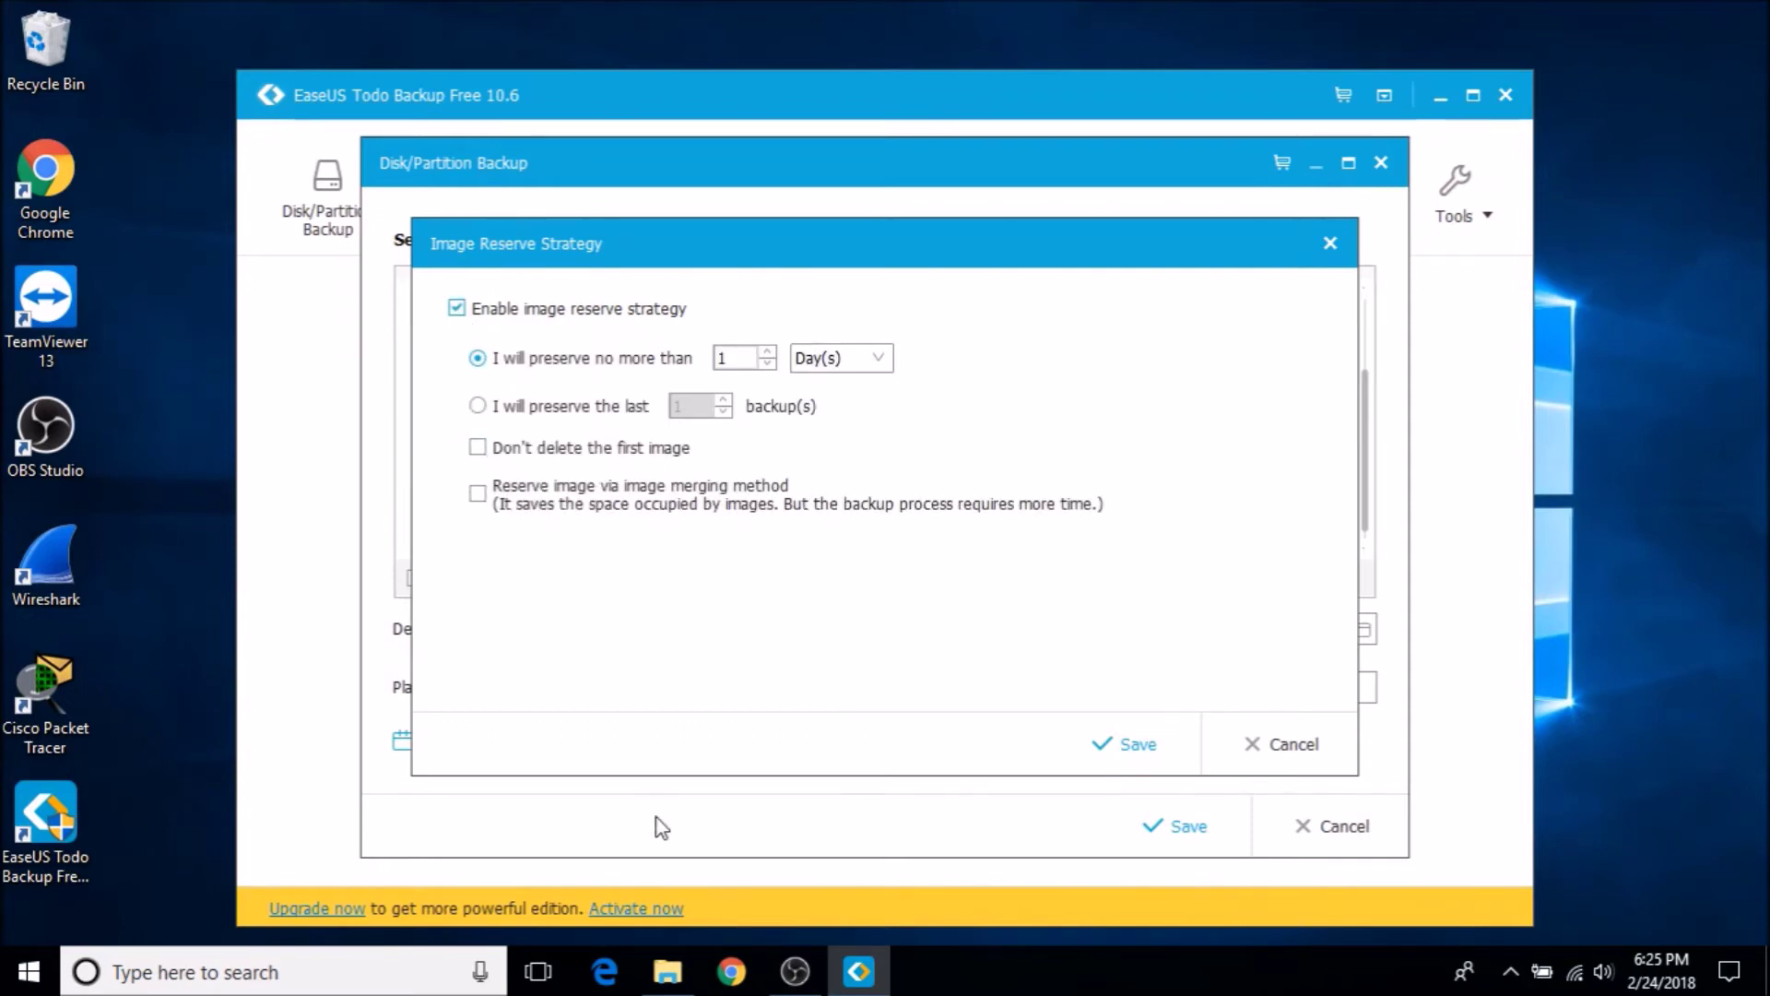
mouse_move(685, 984)
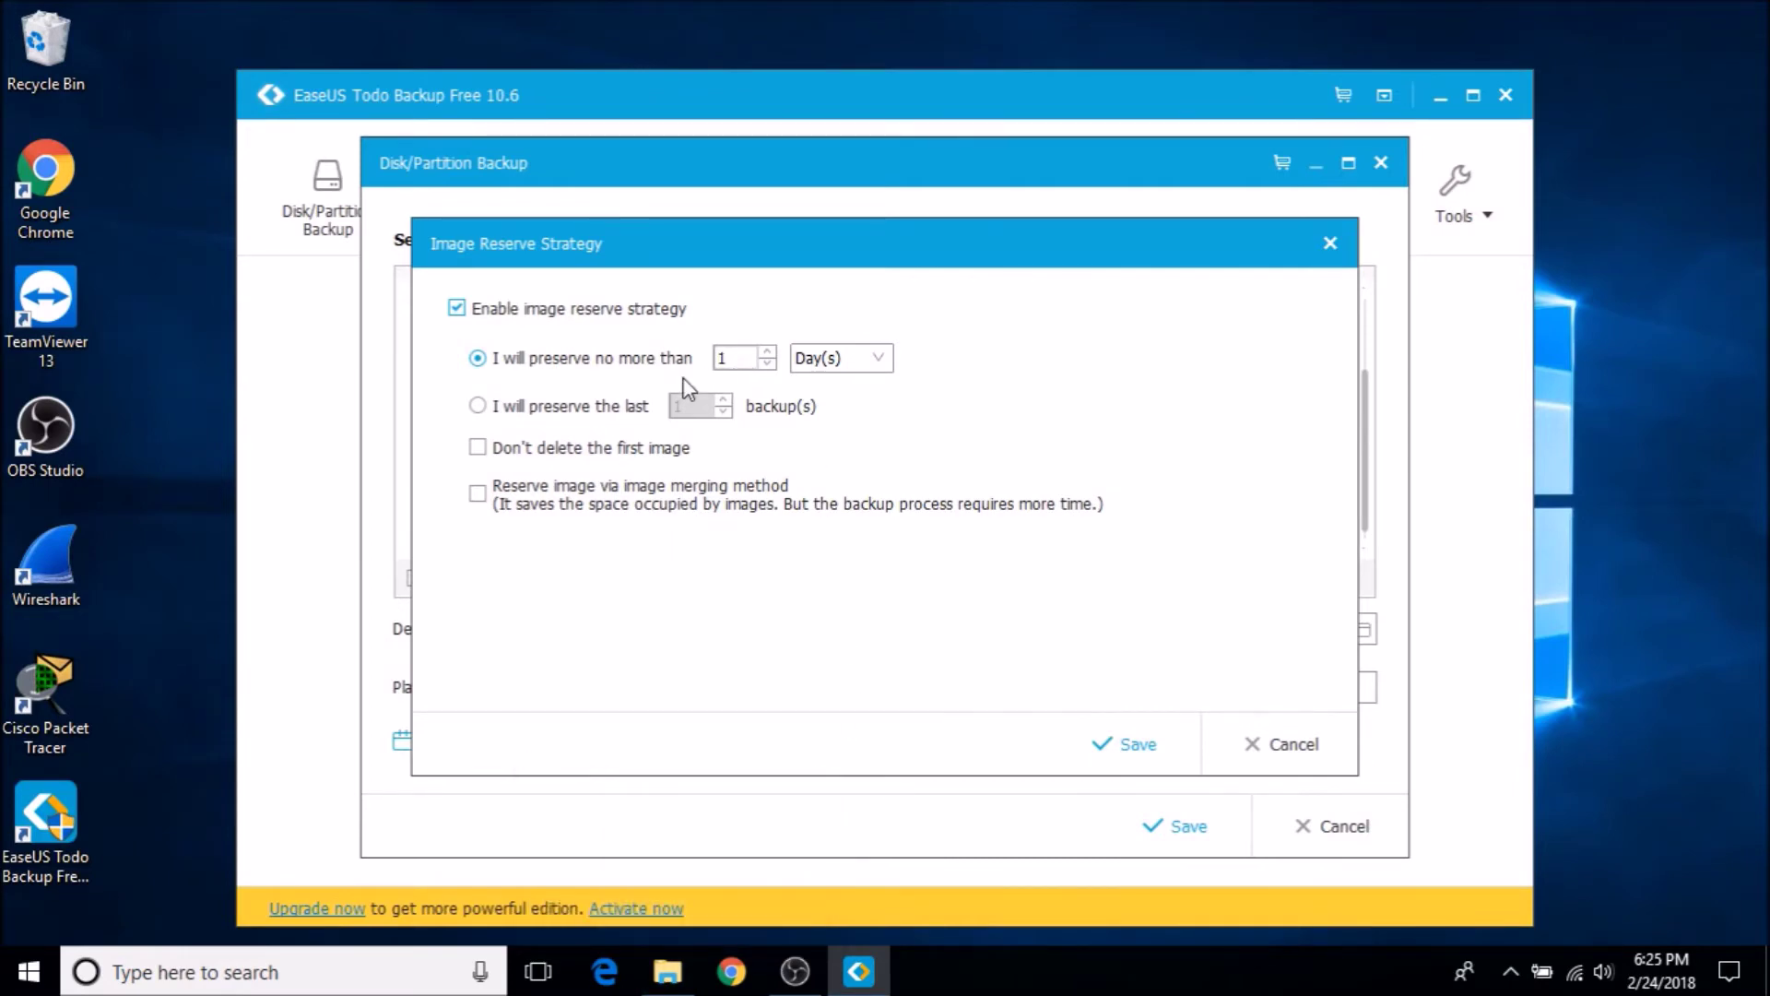
left_click(478, 406)
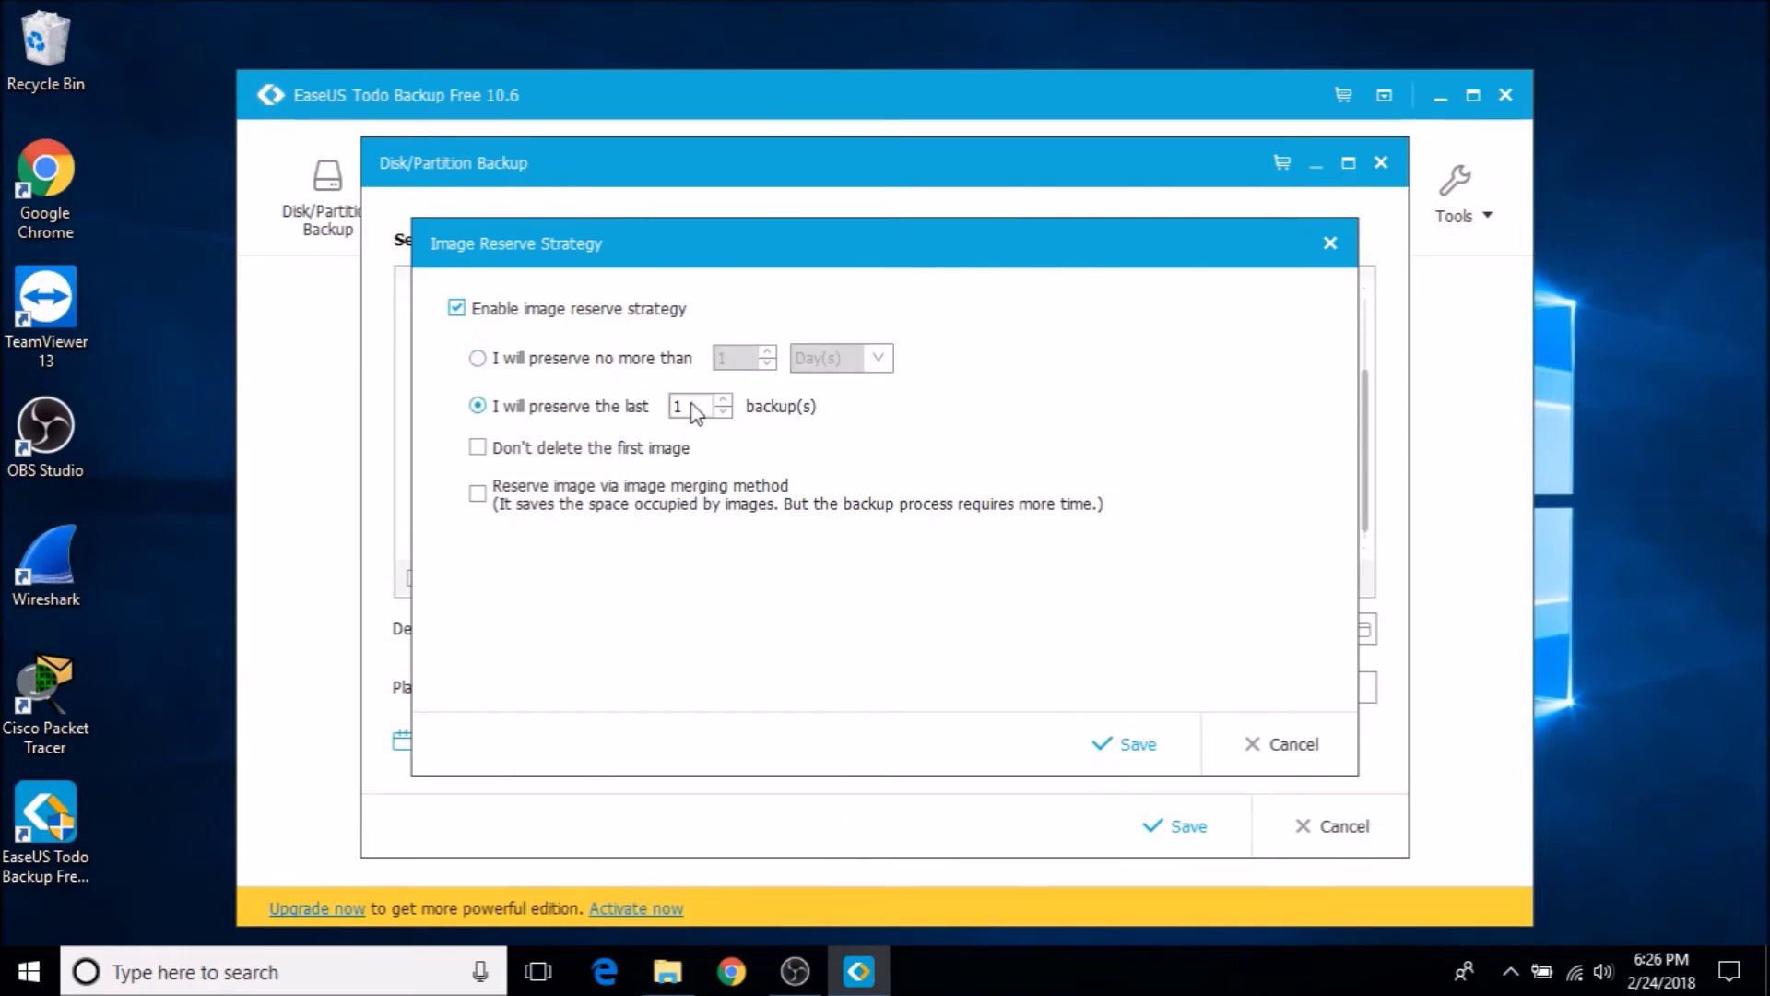
type("7")
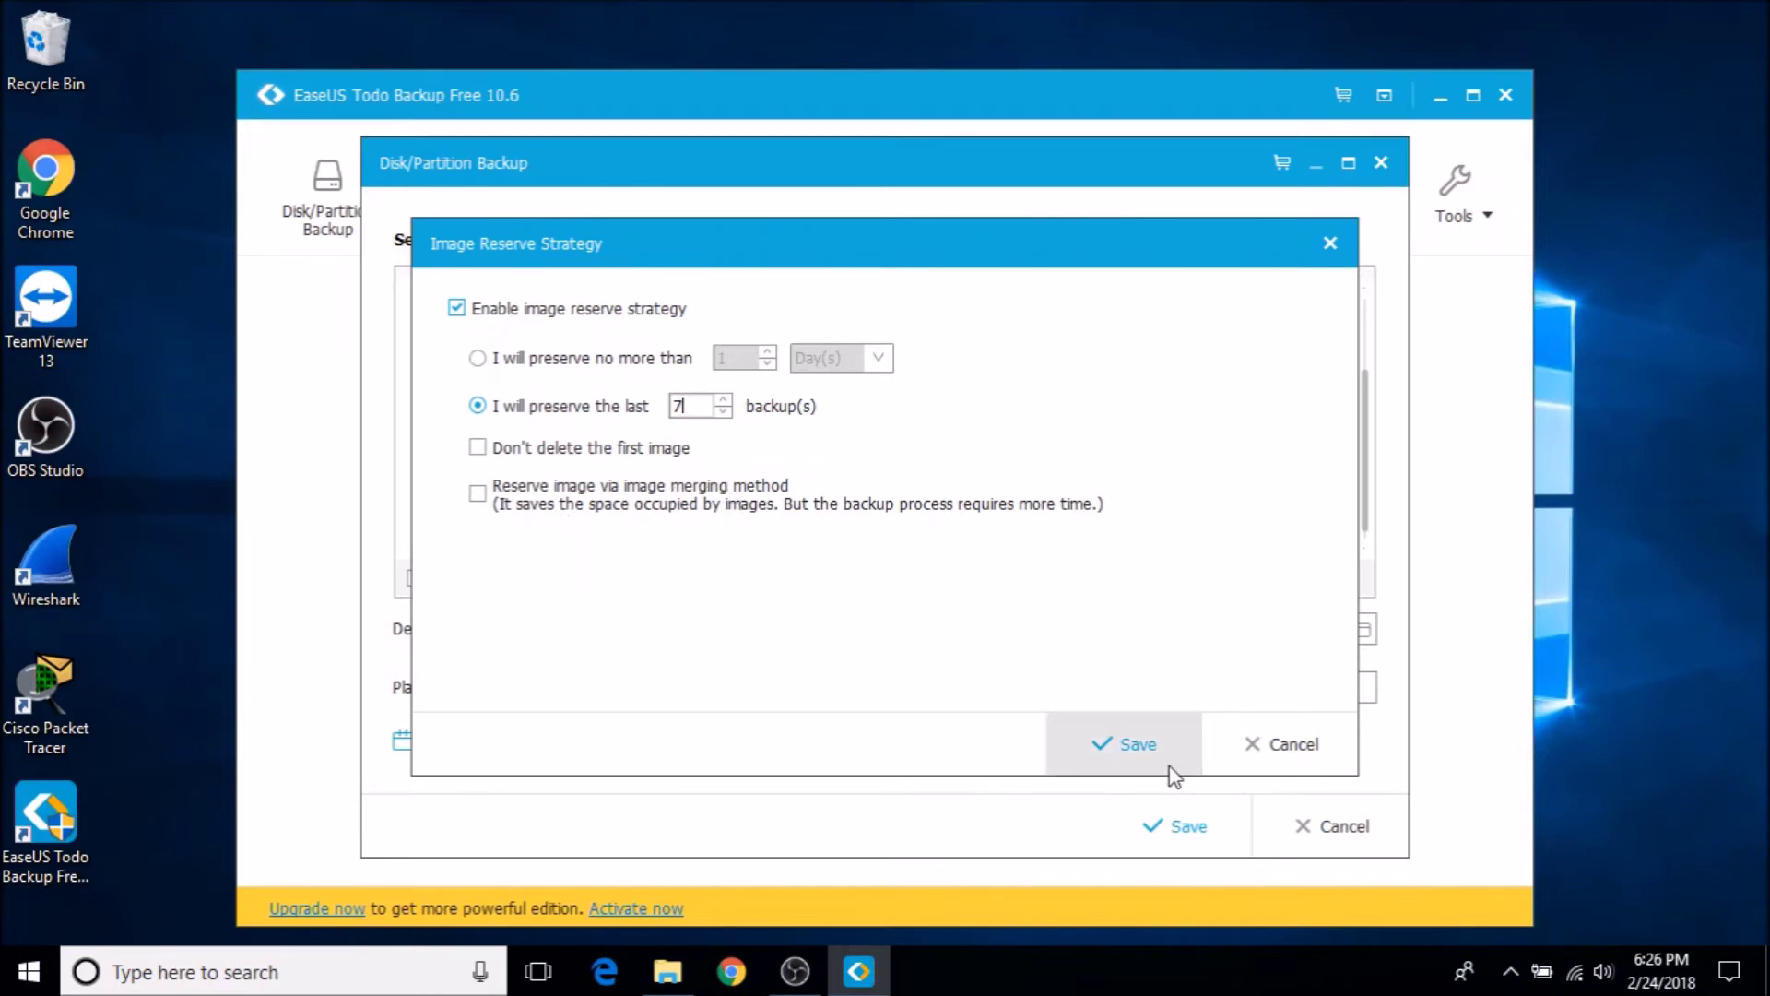
left_click(1100, 754)
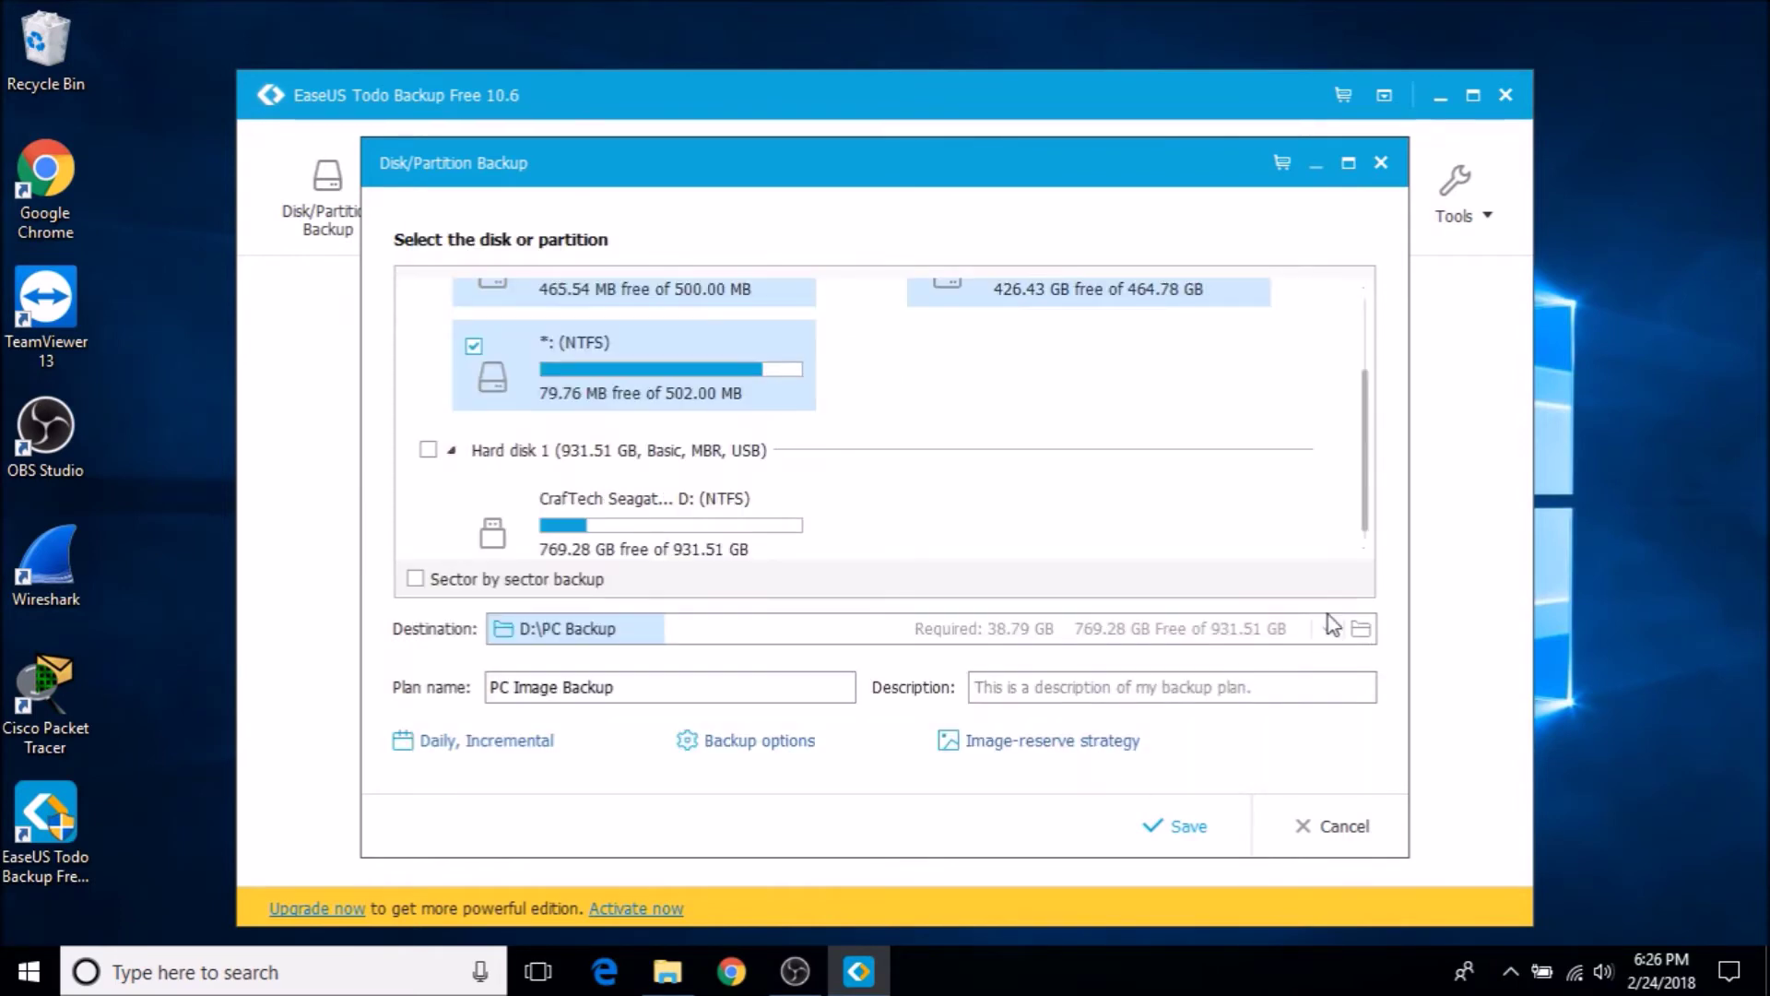
Step: Reopen the plan's backup schedule and look up the Windows user accounts in Computer Management's Local Users and Groups
left_click(491, 746)
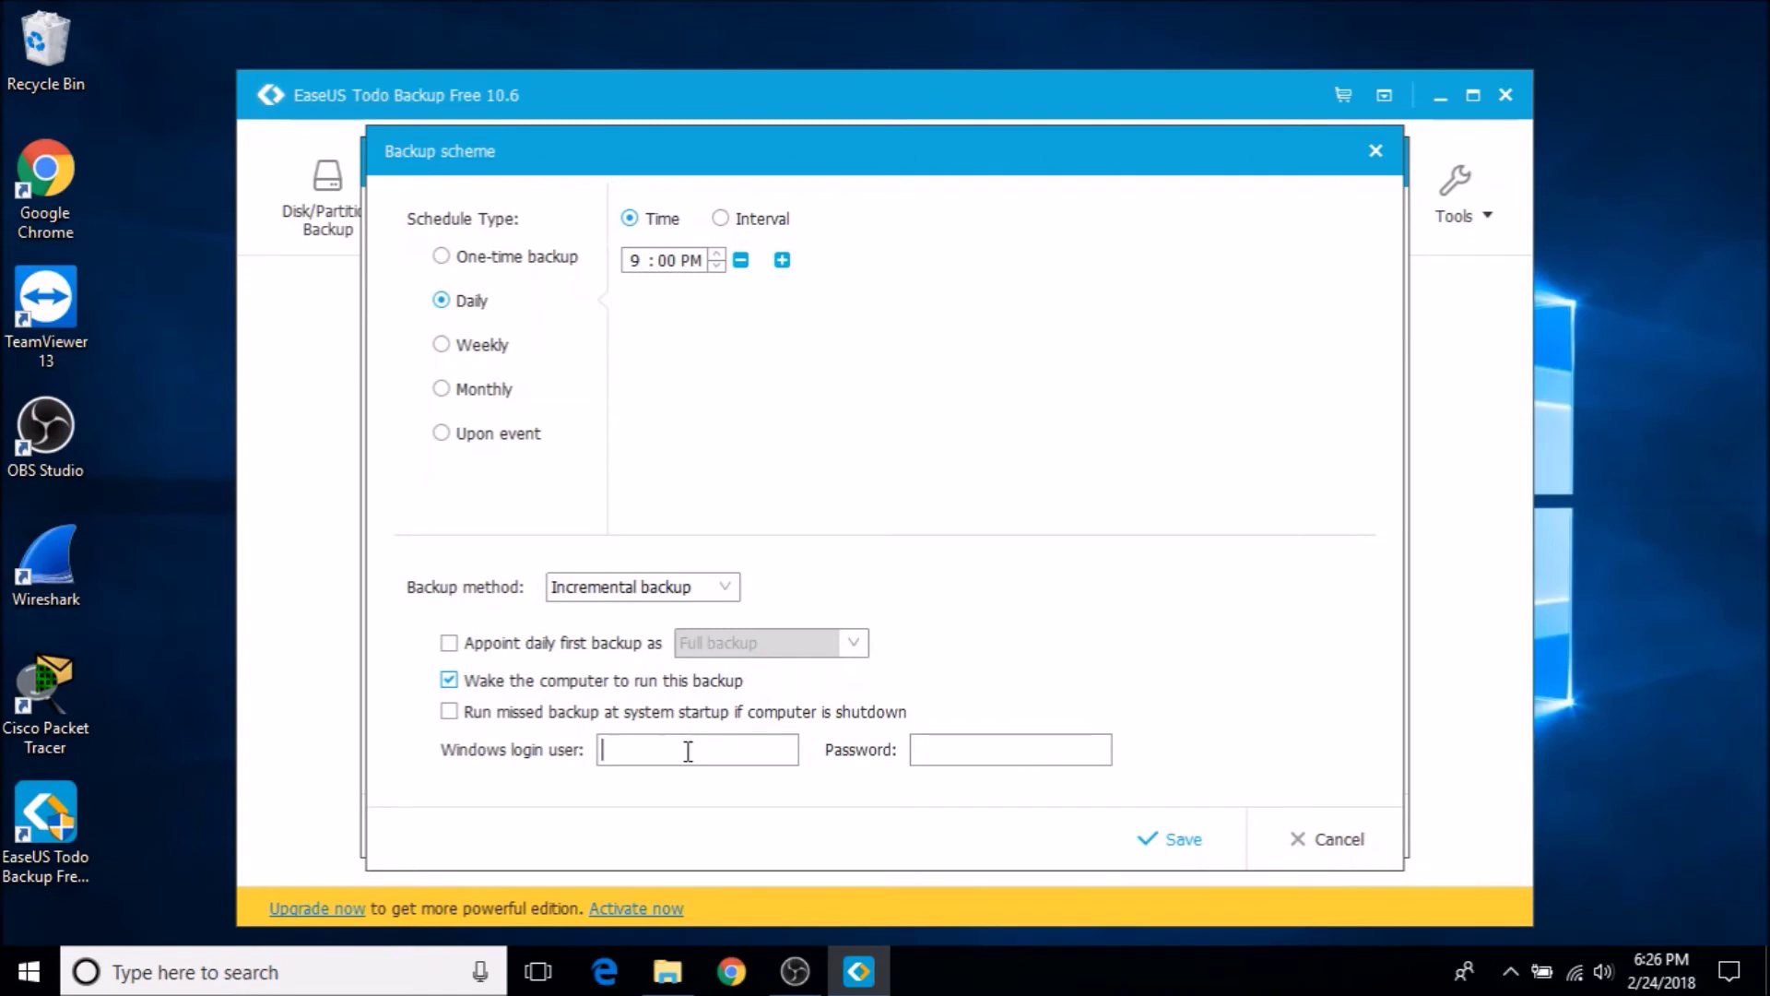
left_click(28, 970)
left_click(35, 786)
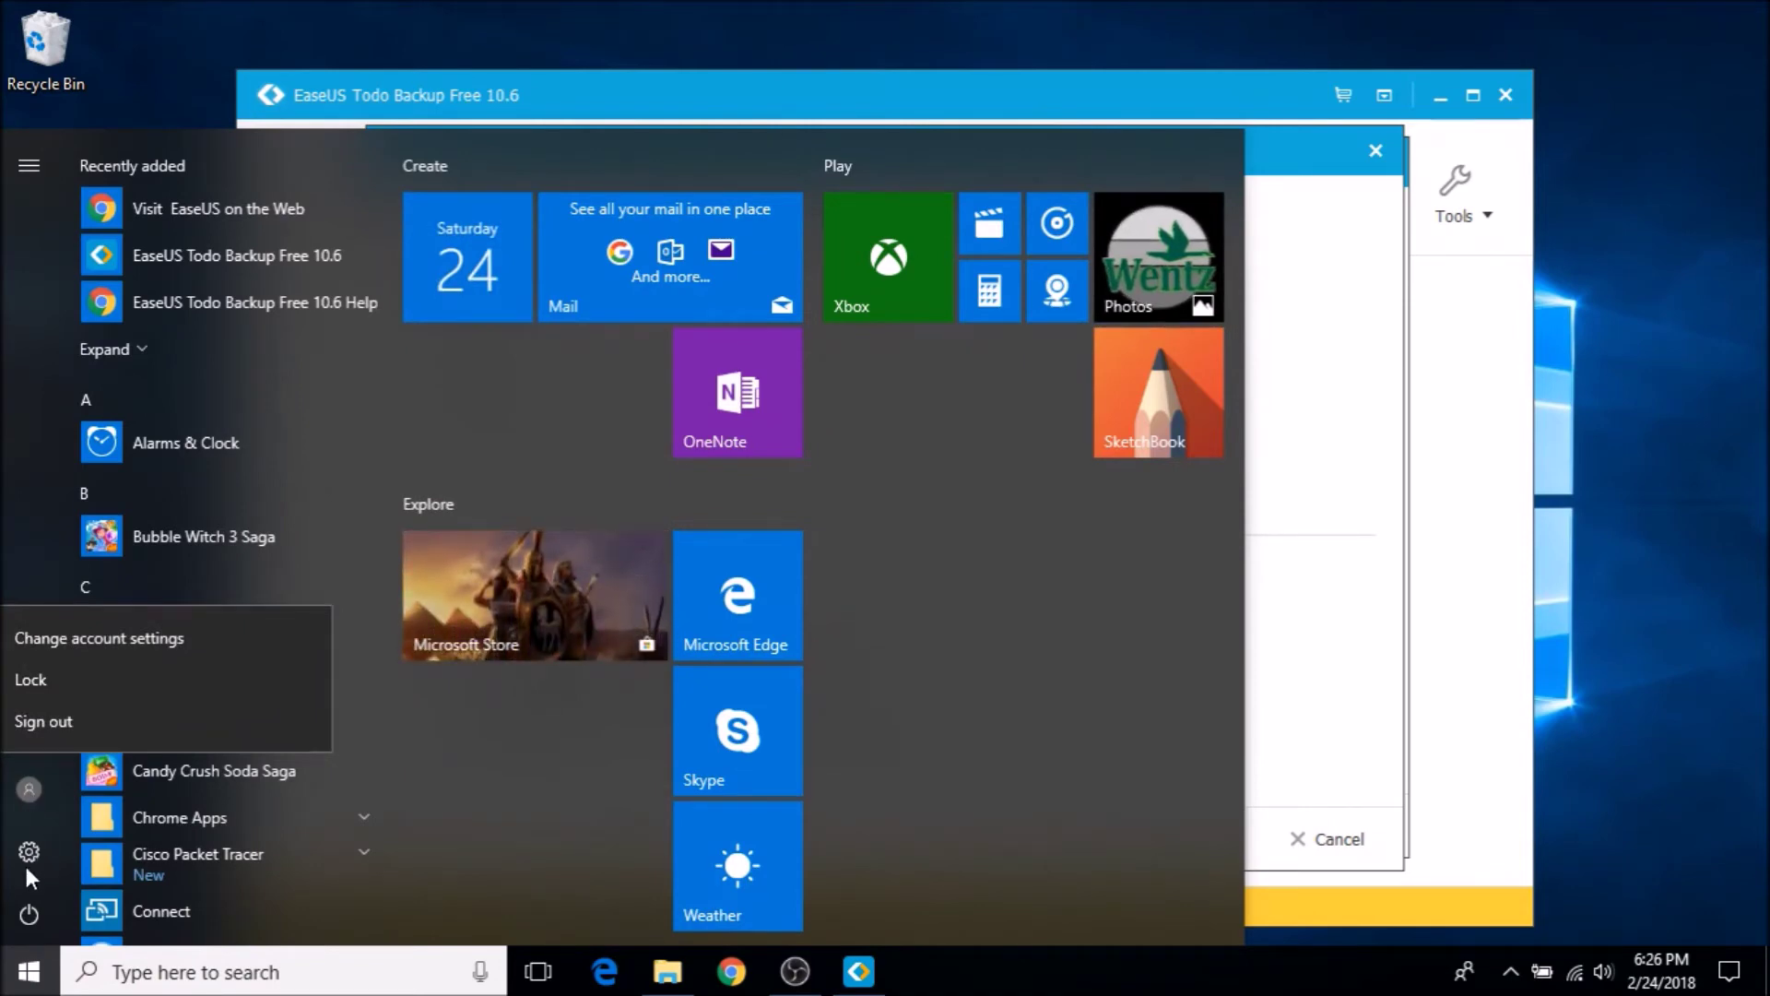
left_click(25, 976)
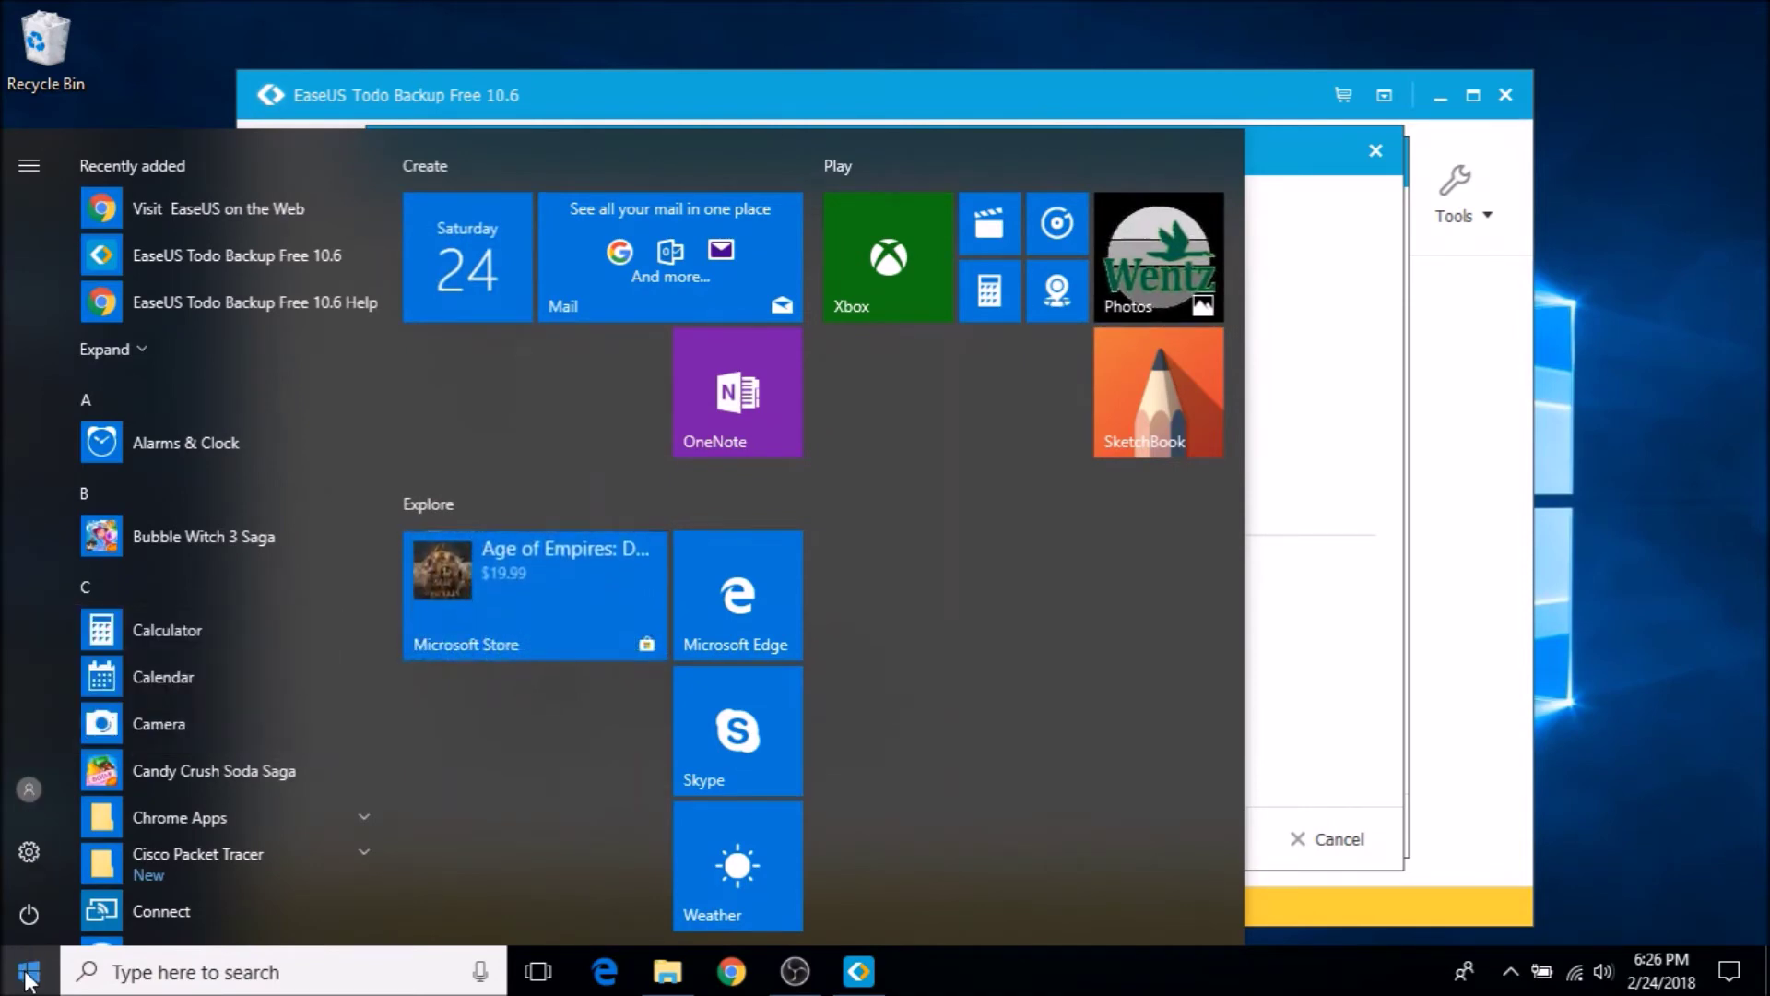
right_click(28, 975)
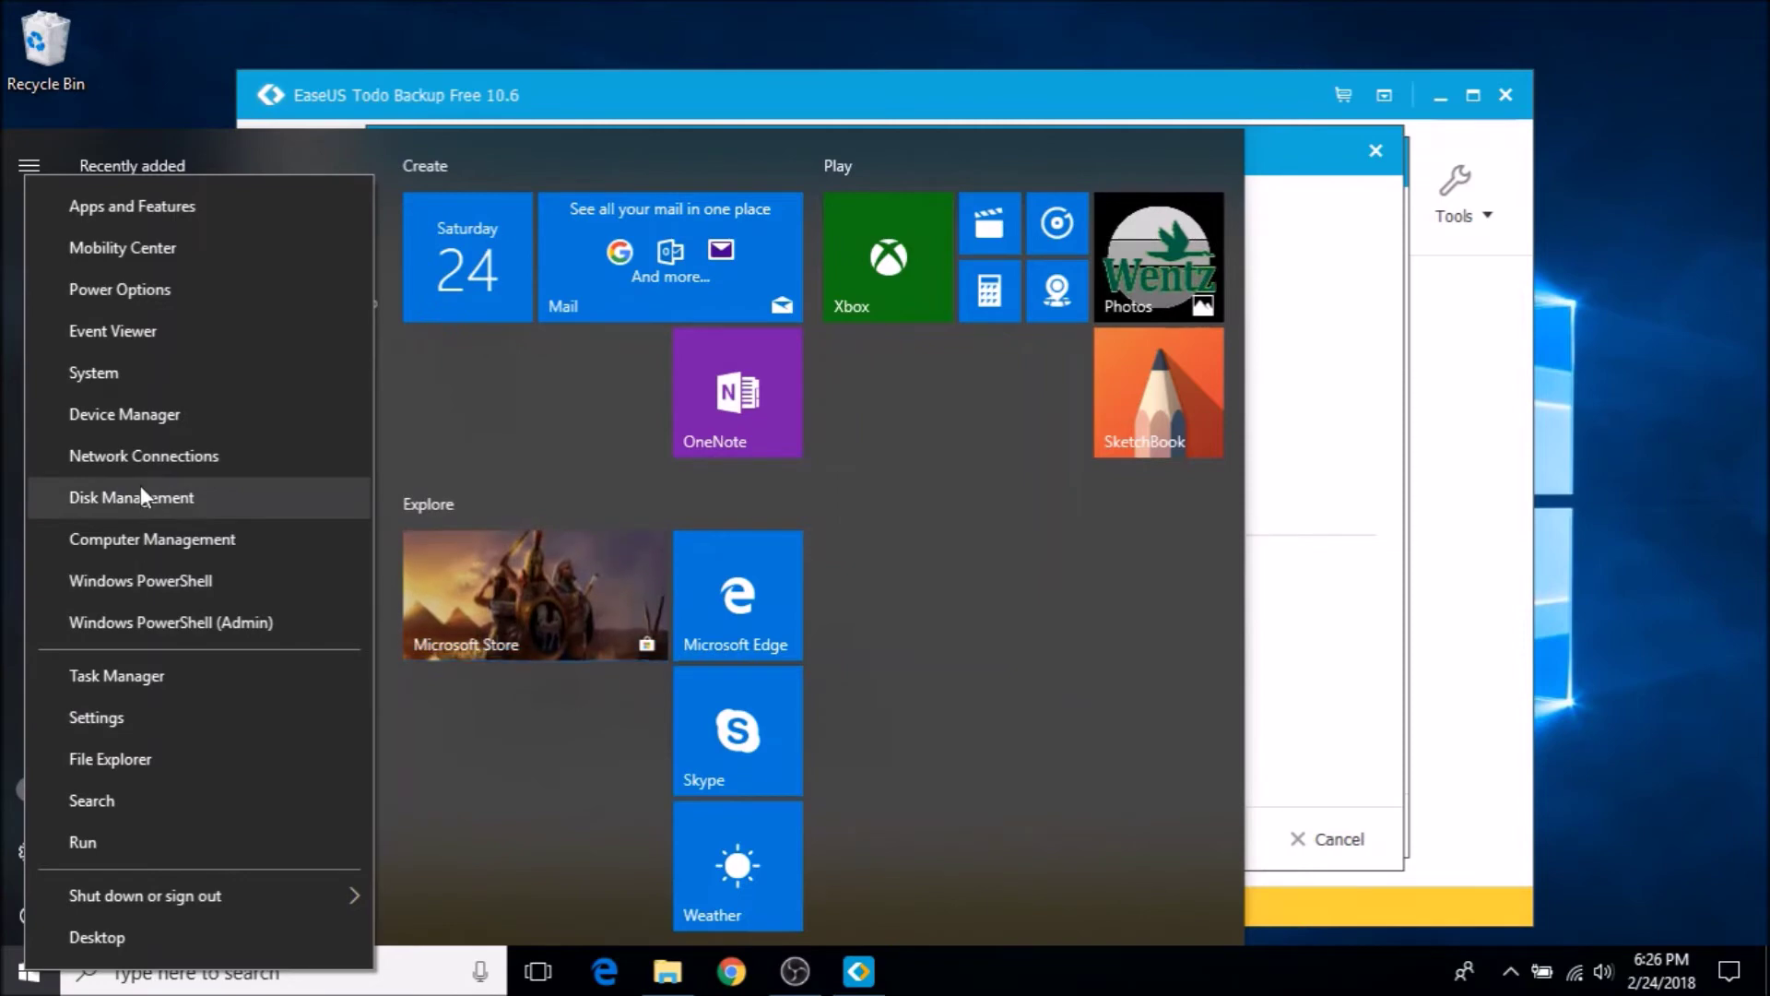
left_click(133, 545)
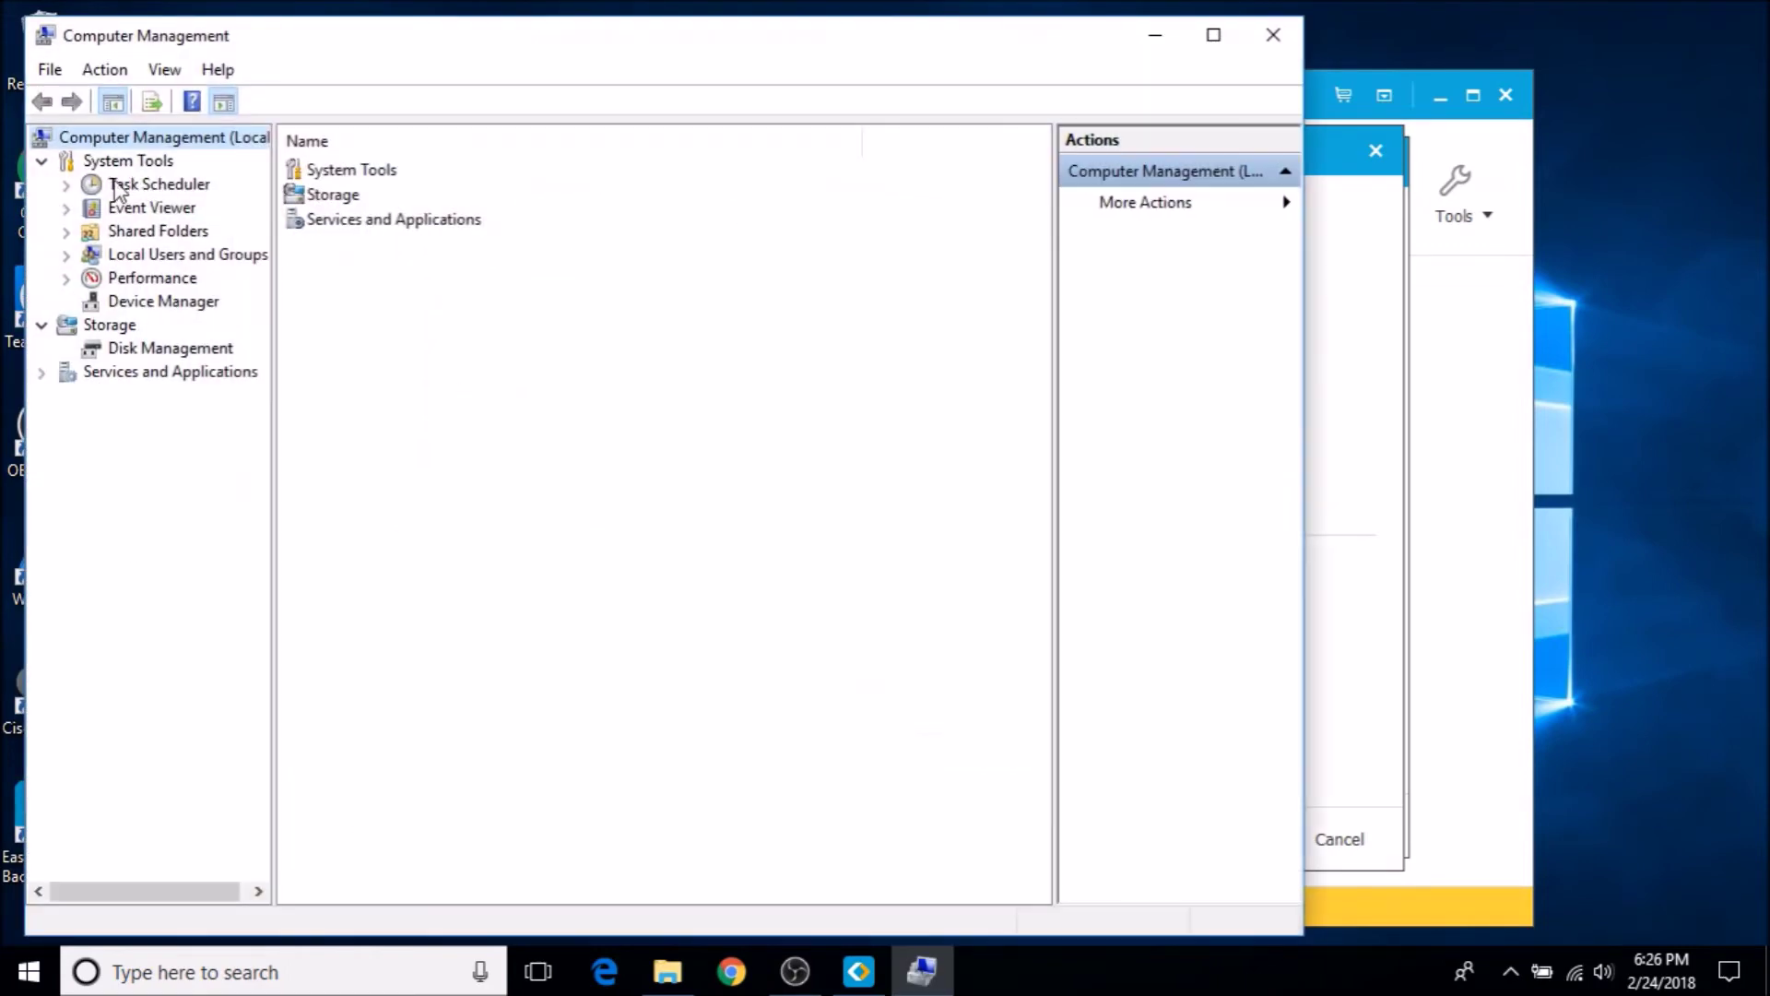
left_click(65, 255)
left_click(143, 278)
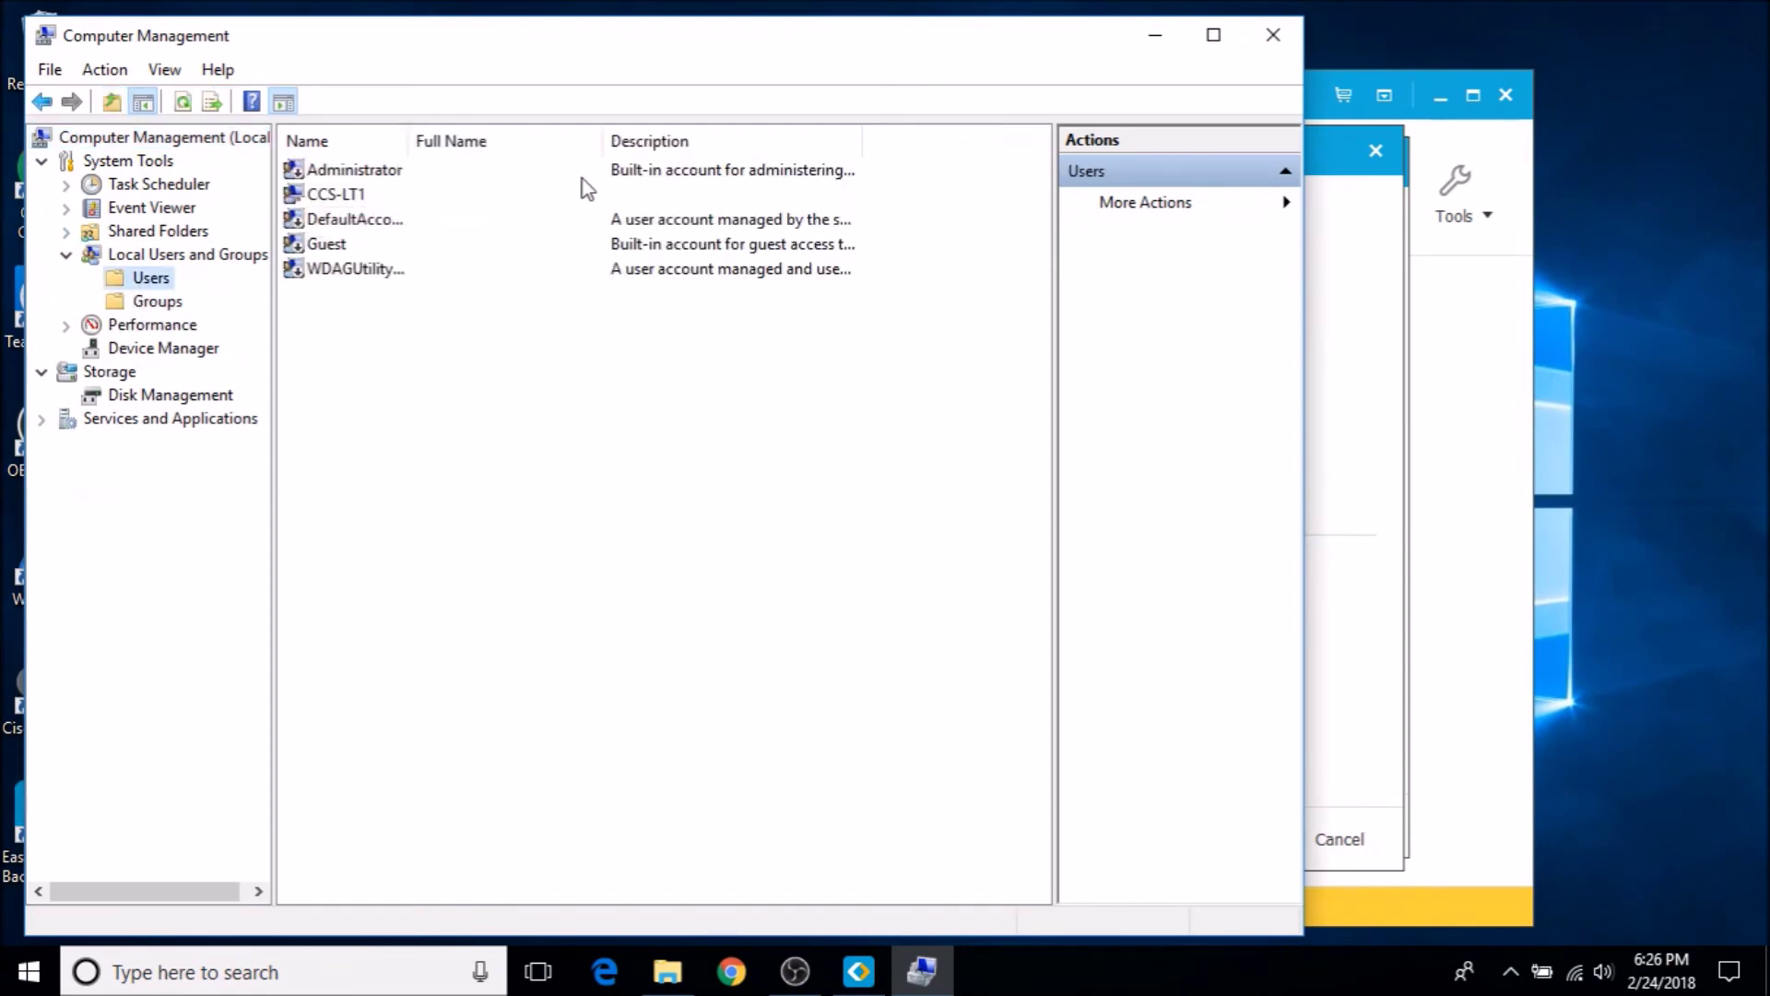
left_click(1273, 34)
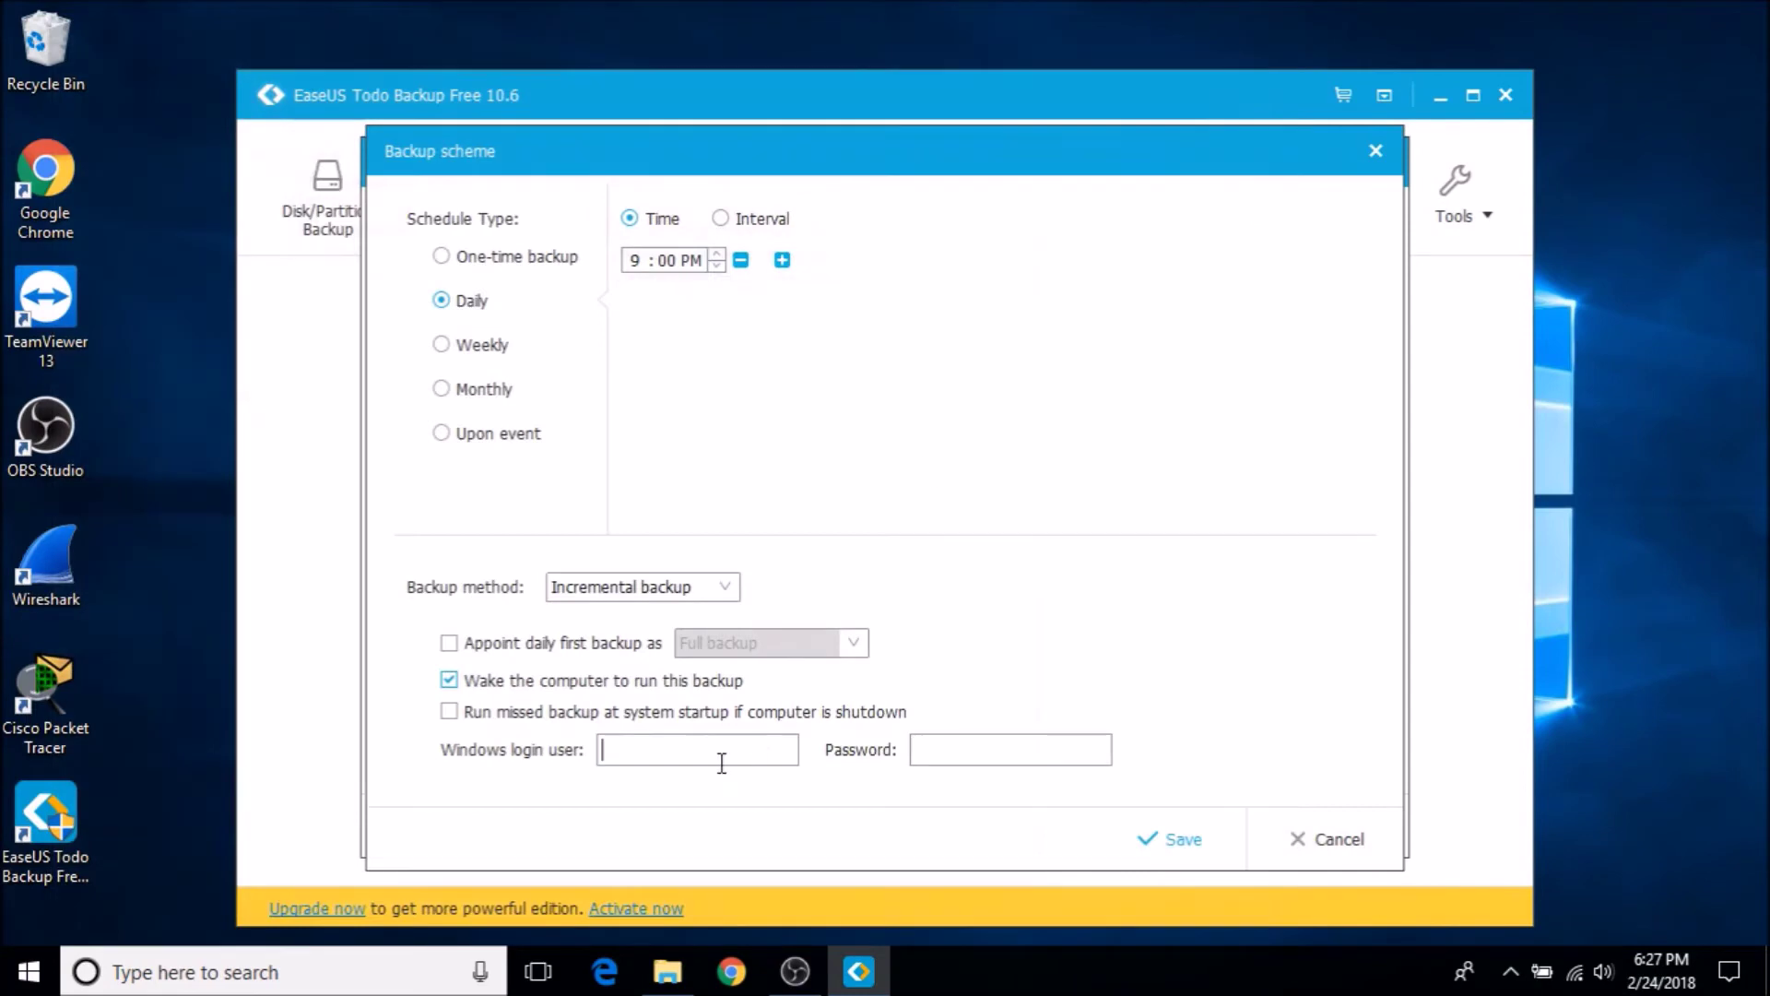
Step: Try to save the backup schedule with the Windows login user name and account password filled in
type("ccs-lt1")
key("Tab")
type("********")
left_click(1135, 843)
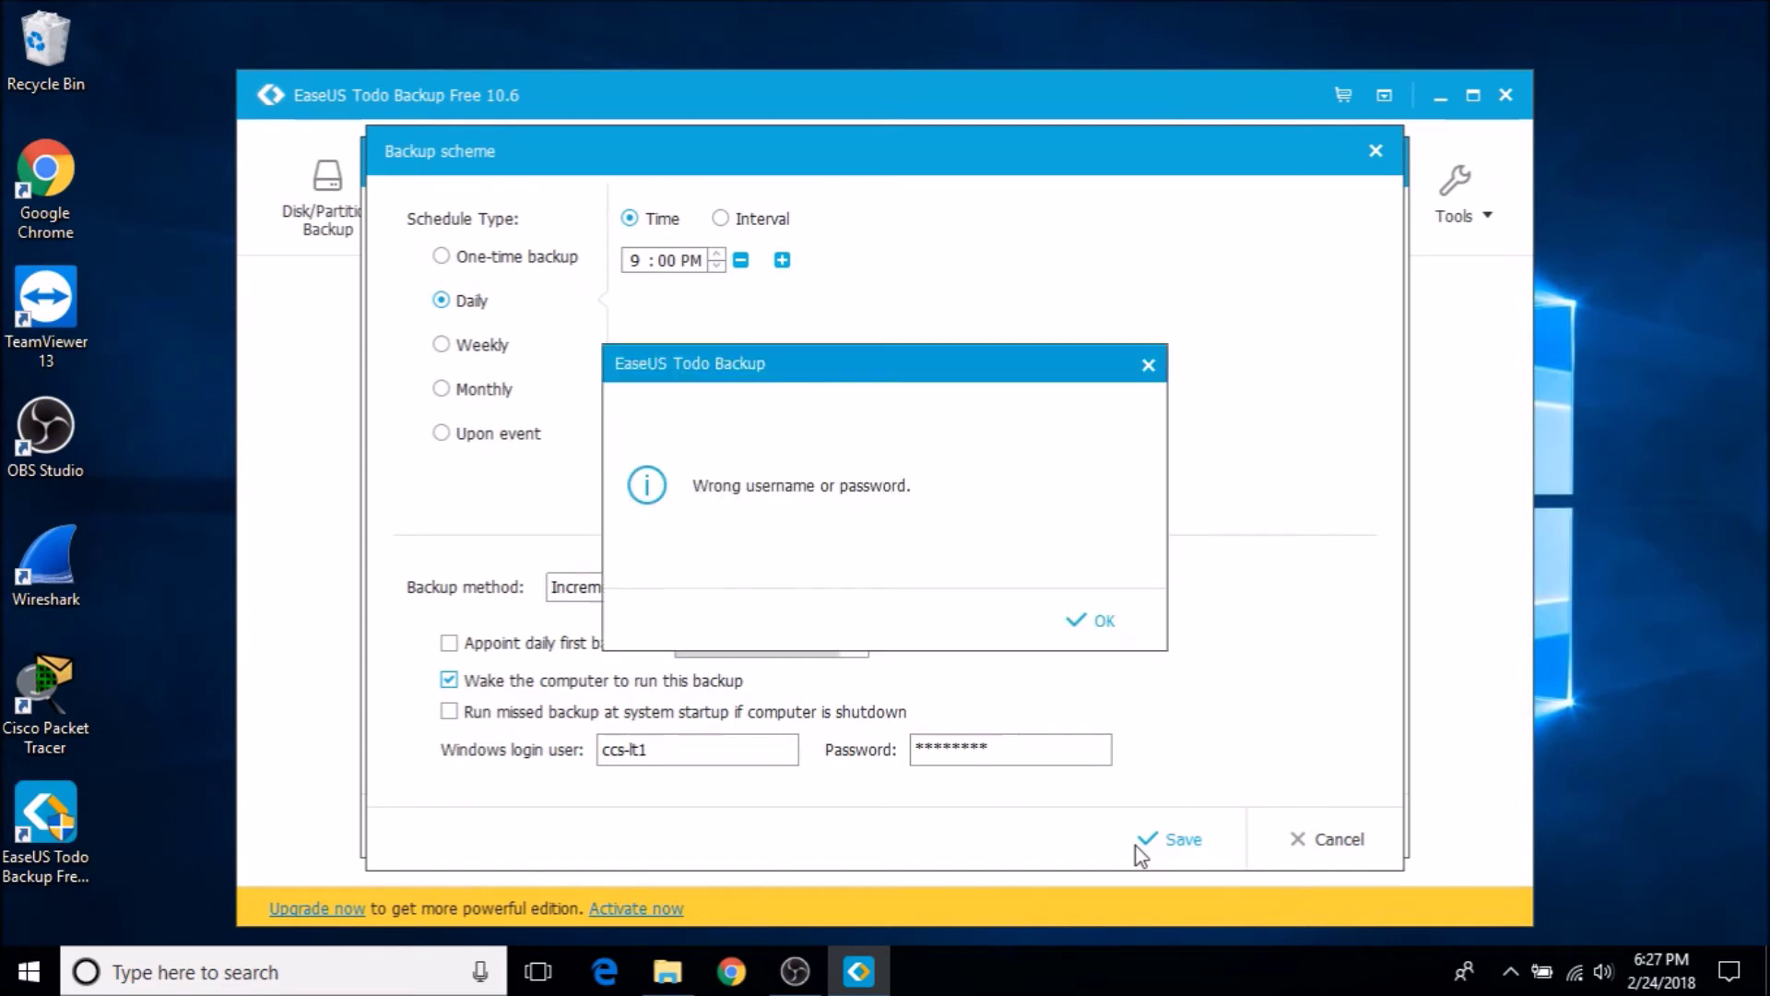
left_click(1093, 620)
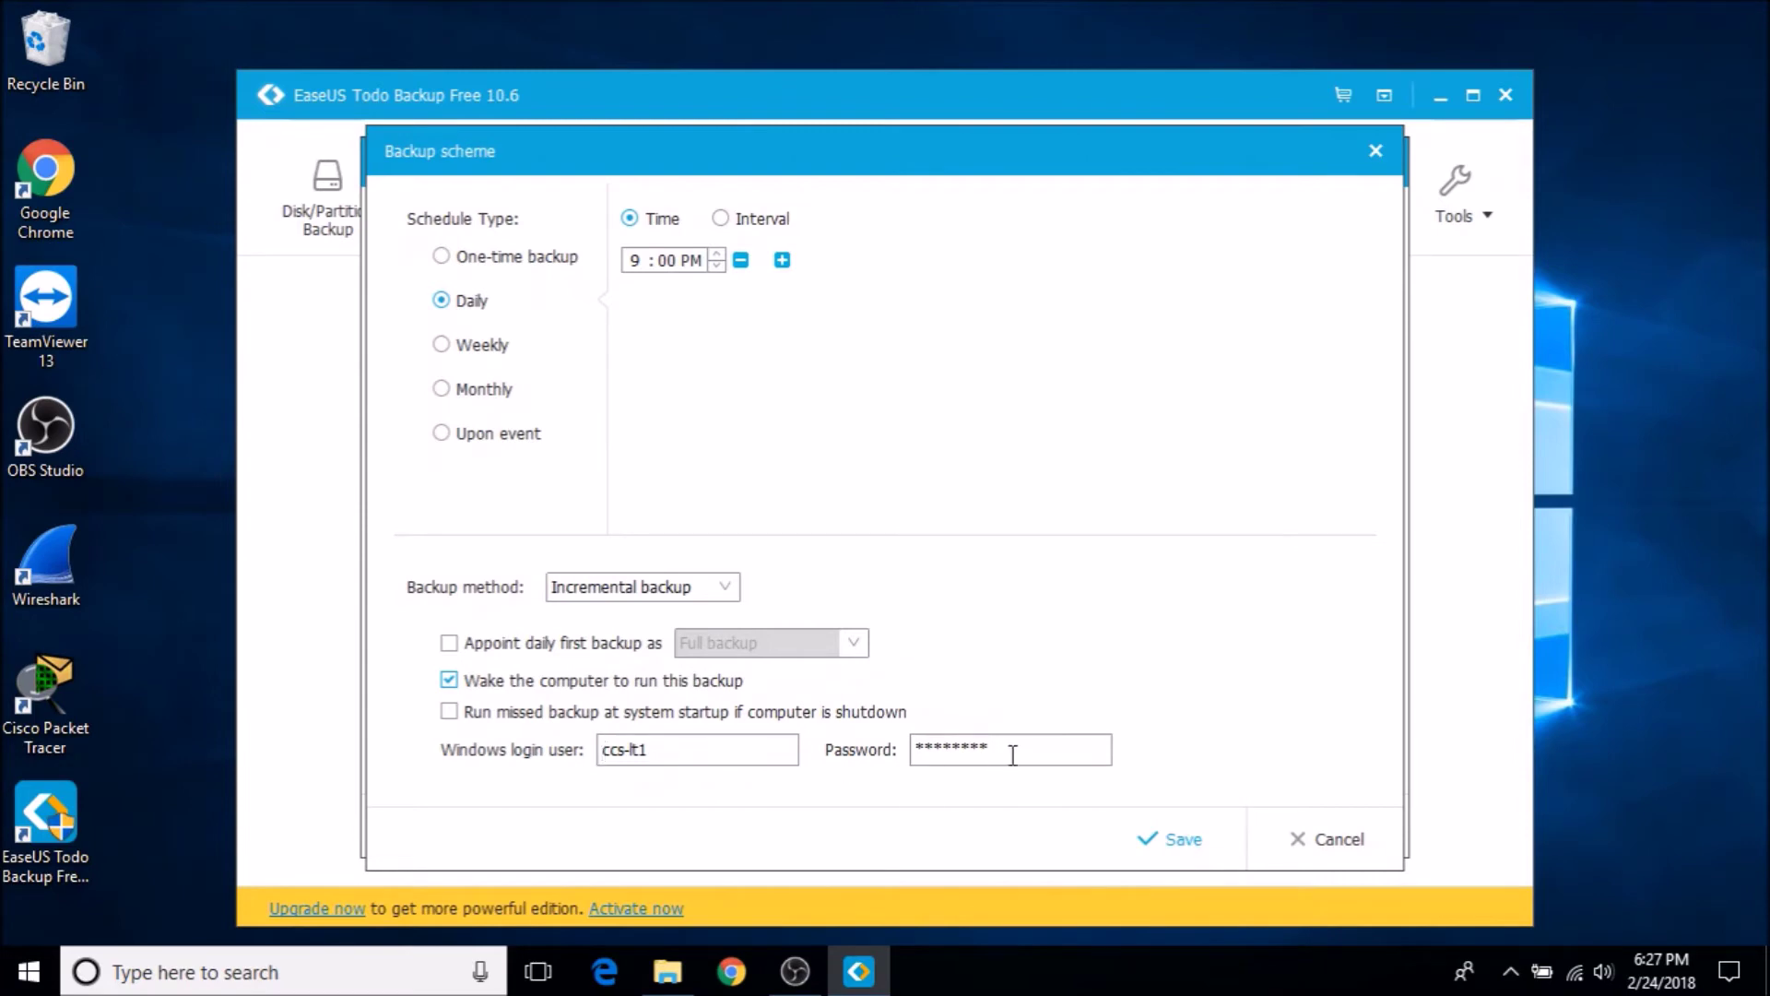
Step: Clear the Windows login user and password fields and save the backup schedule without credentials
left_click_drag(1012, 754, 915, 749)
key("BackSpace")
left_click(661, 754)
key("BackSpace")
key("BackSpace")
key("BackSpace")
key("BackSpace")
key("BackSpace")
key("BackSpace")
key("BackSpace")
left_click(1178, 841)
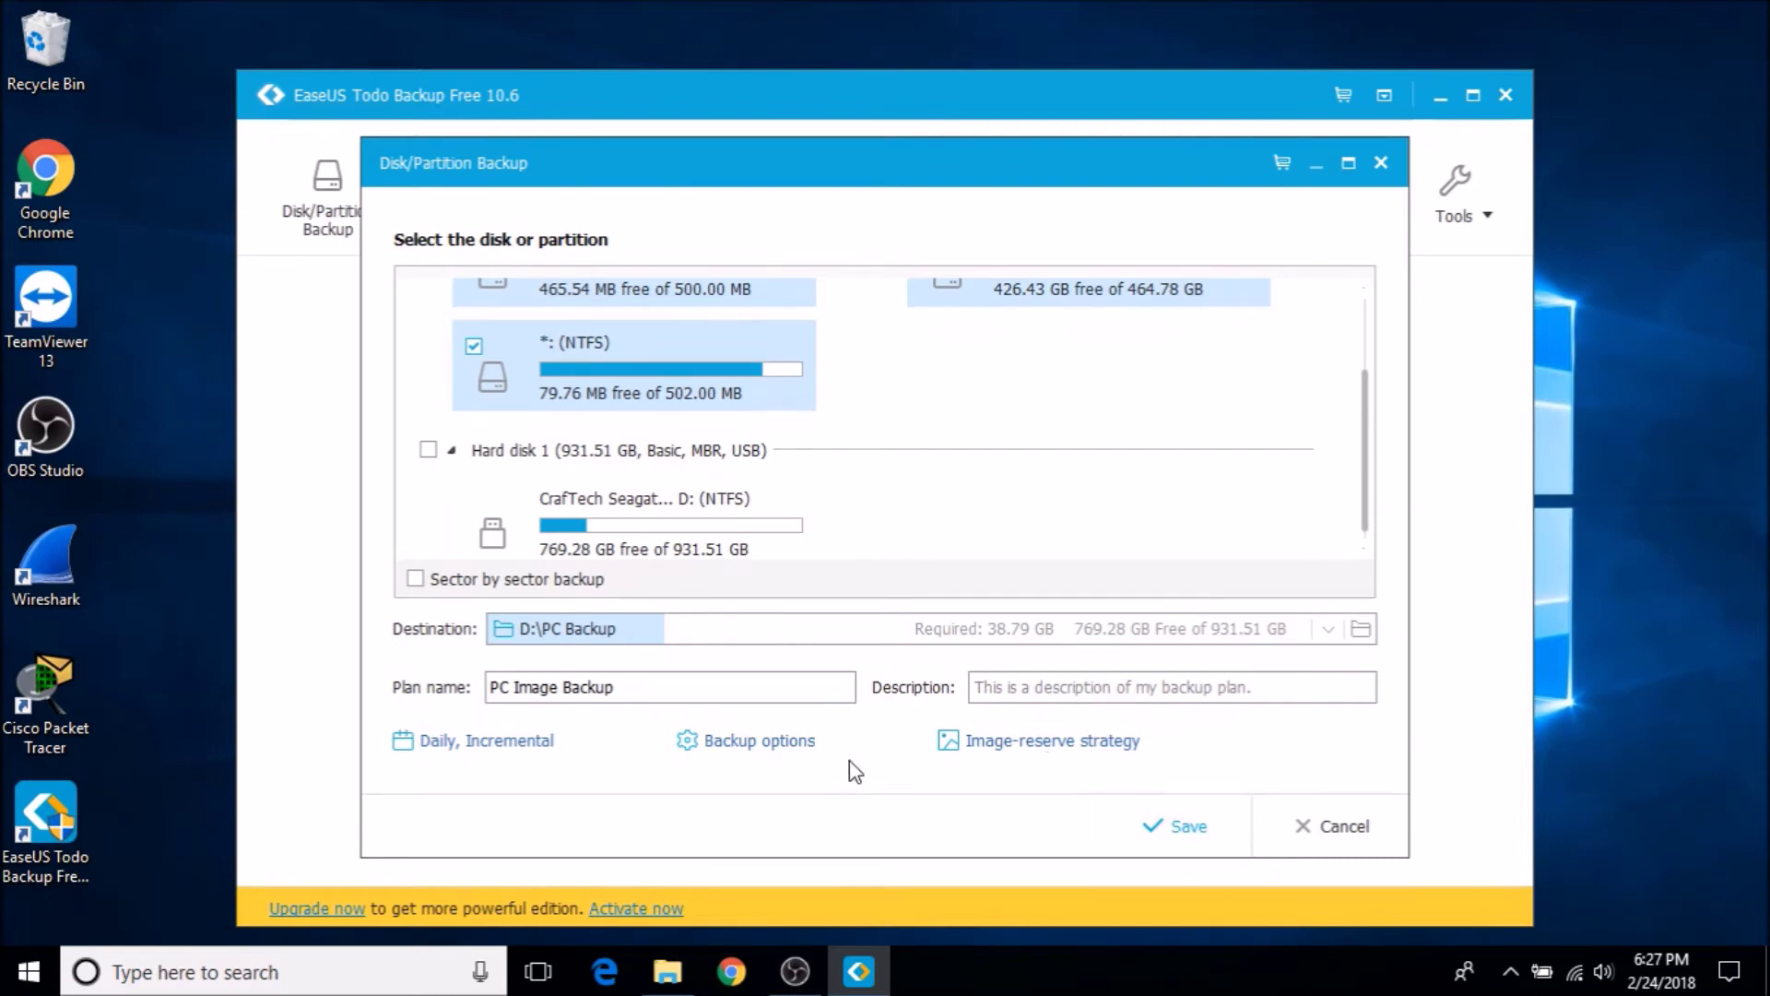
Step: Save the PC Image Backup plan and start a full backup for it
left_click_drag(1368, 483, 1371, 445)
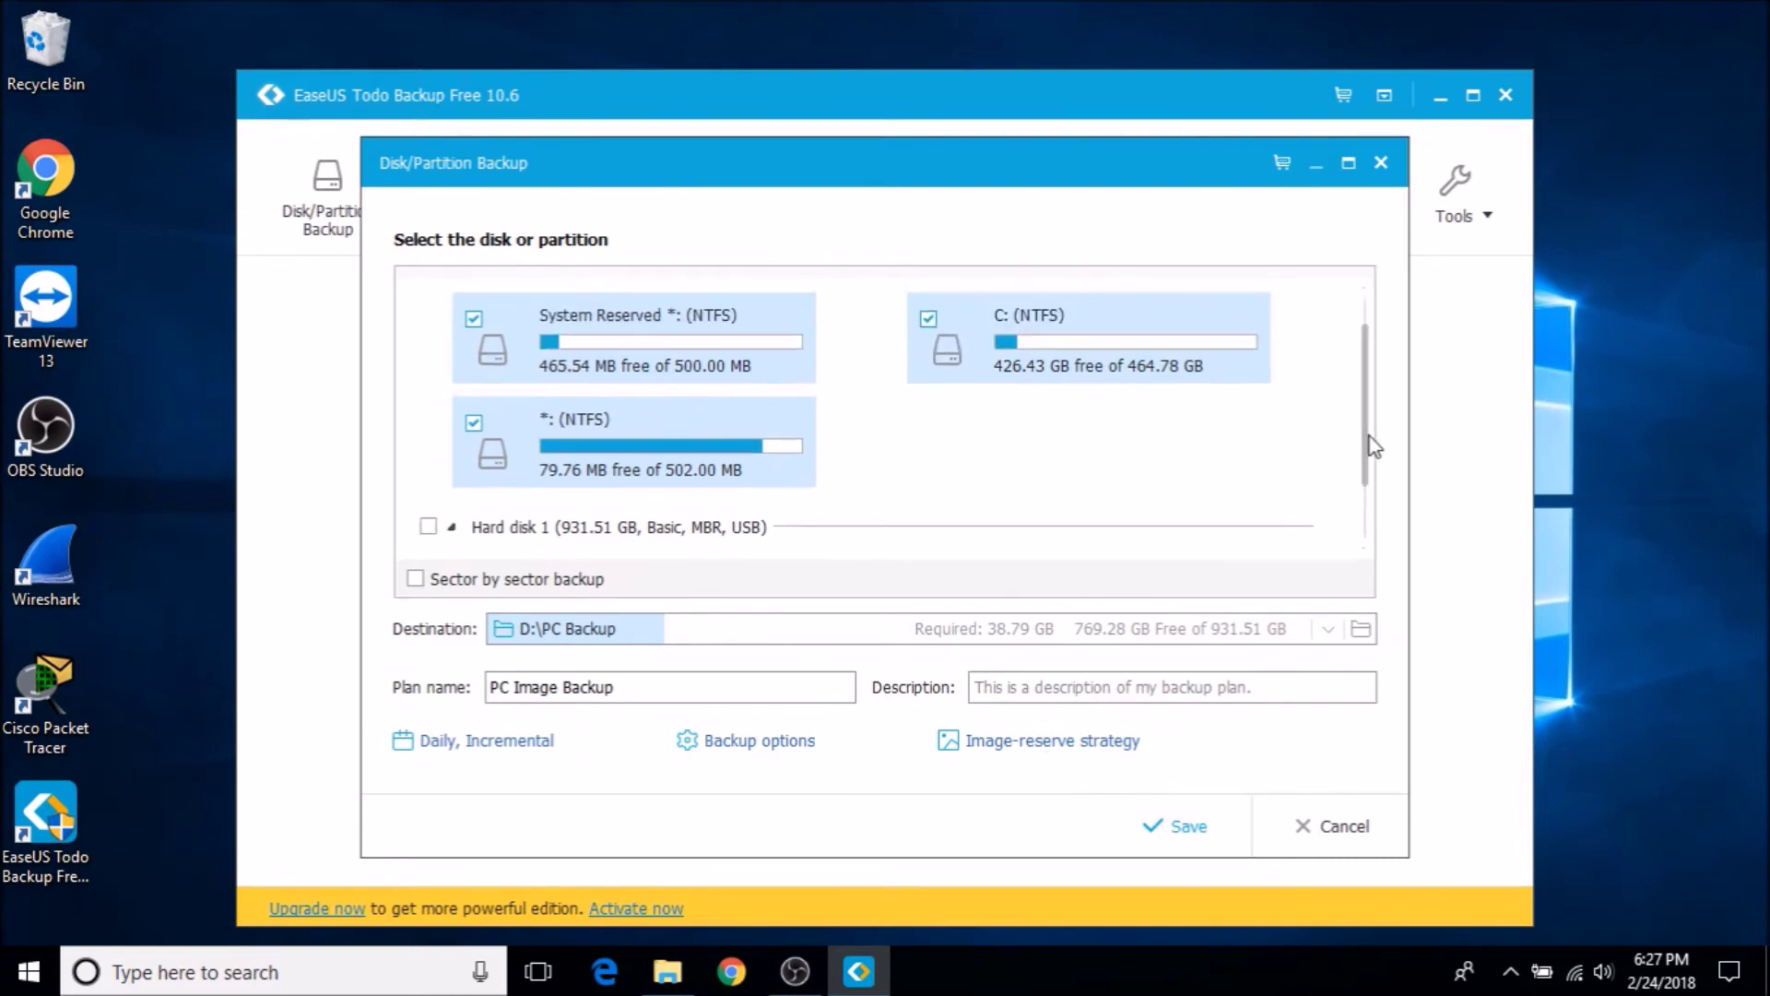
left_click(1167, 832)
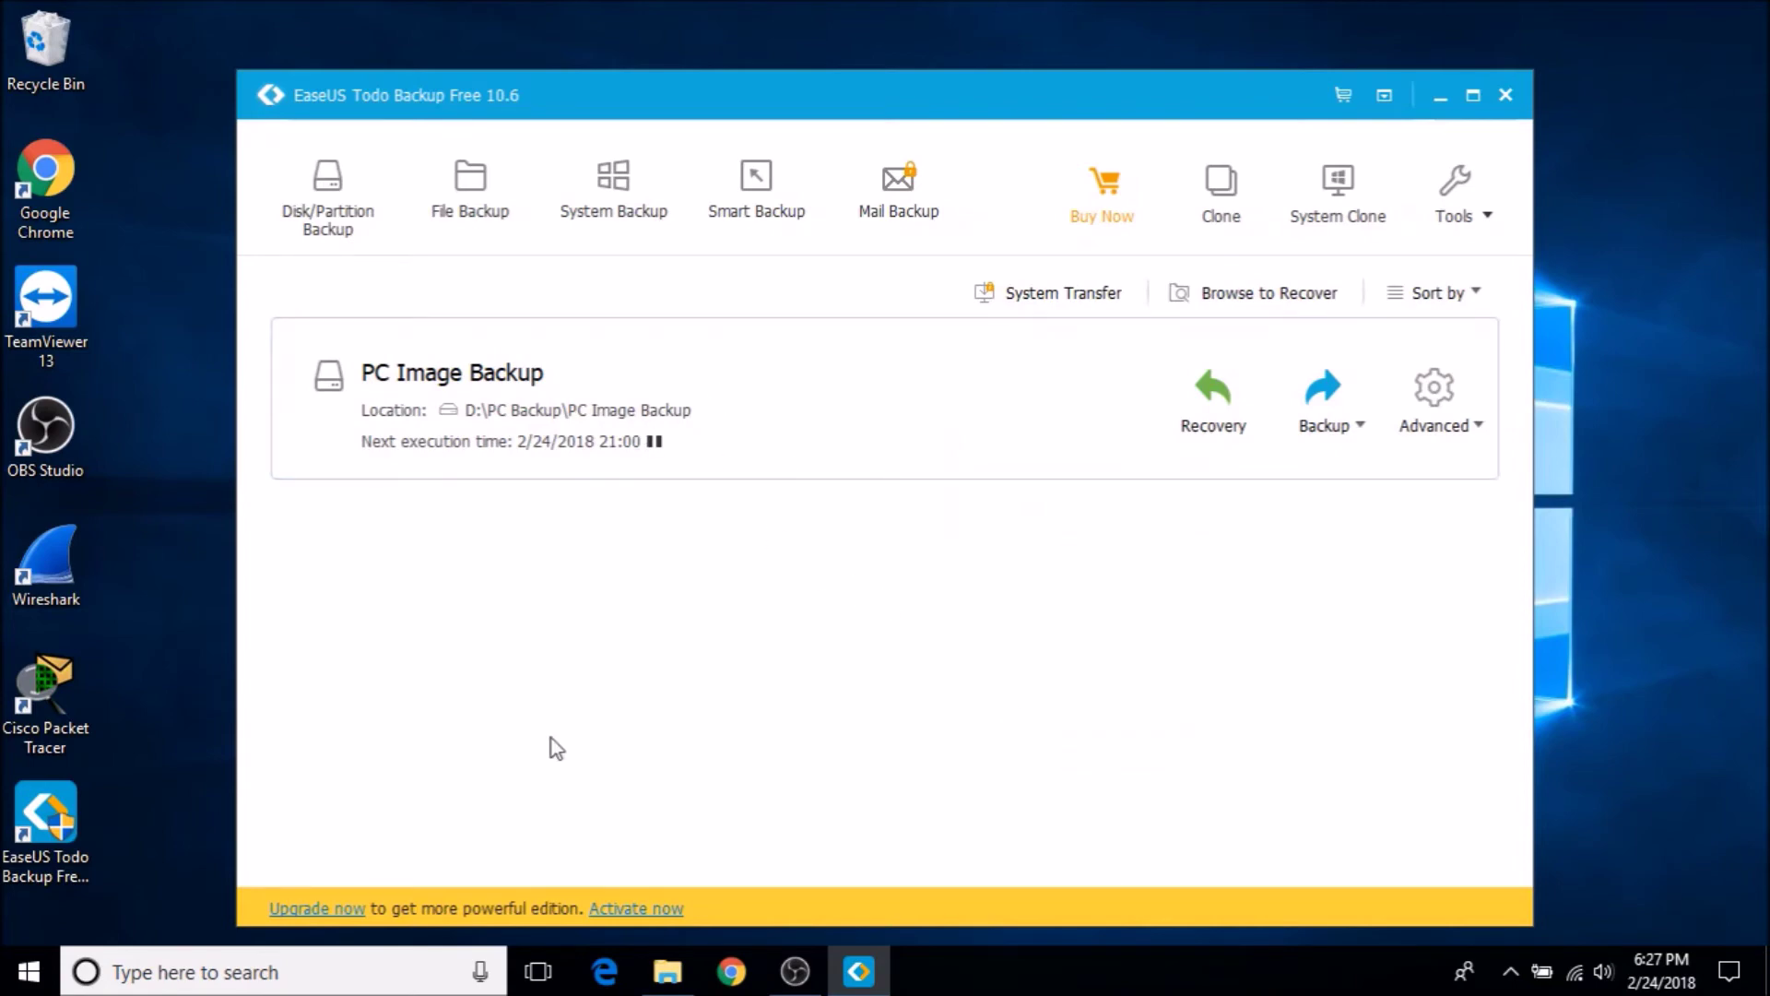
left_click(668, 970)
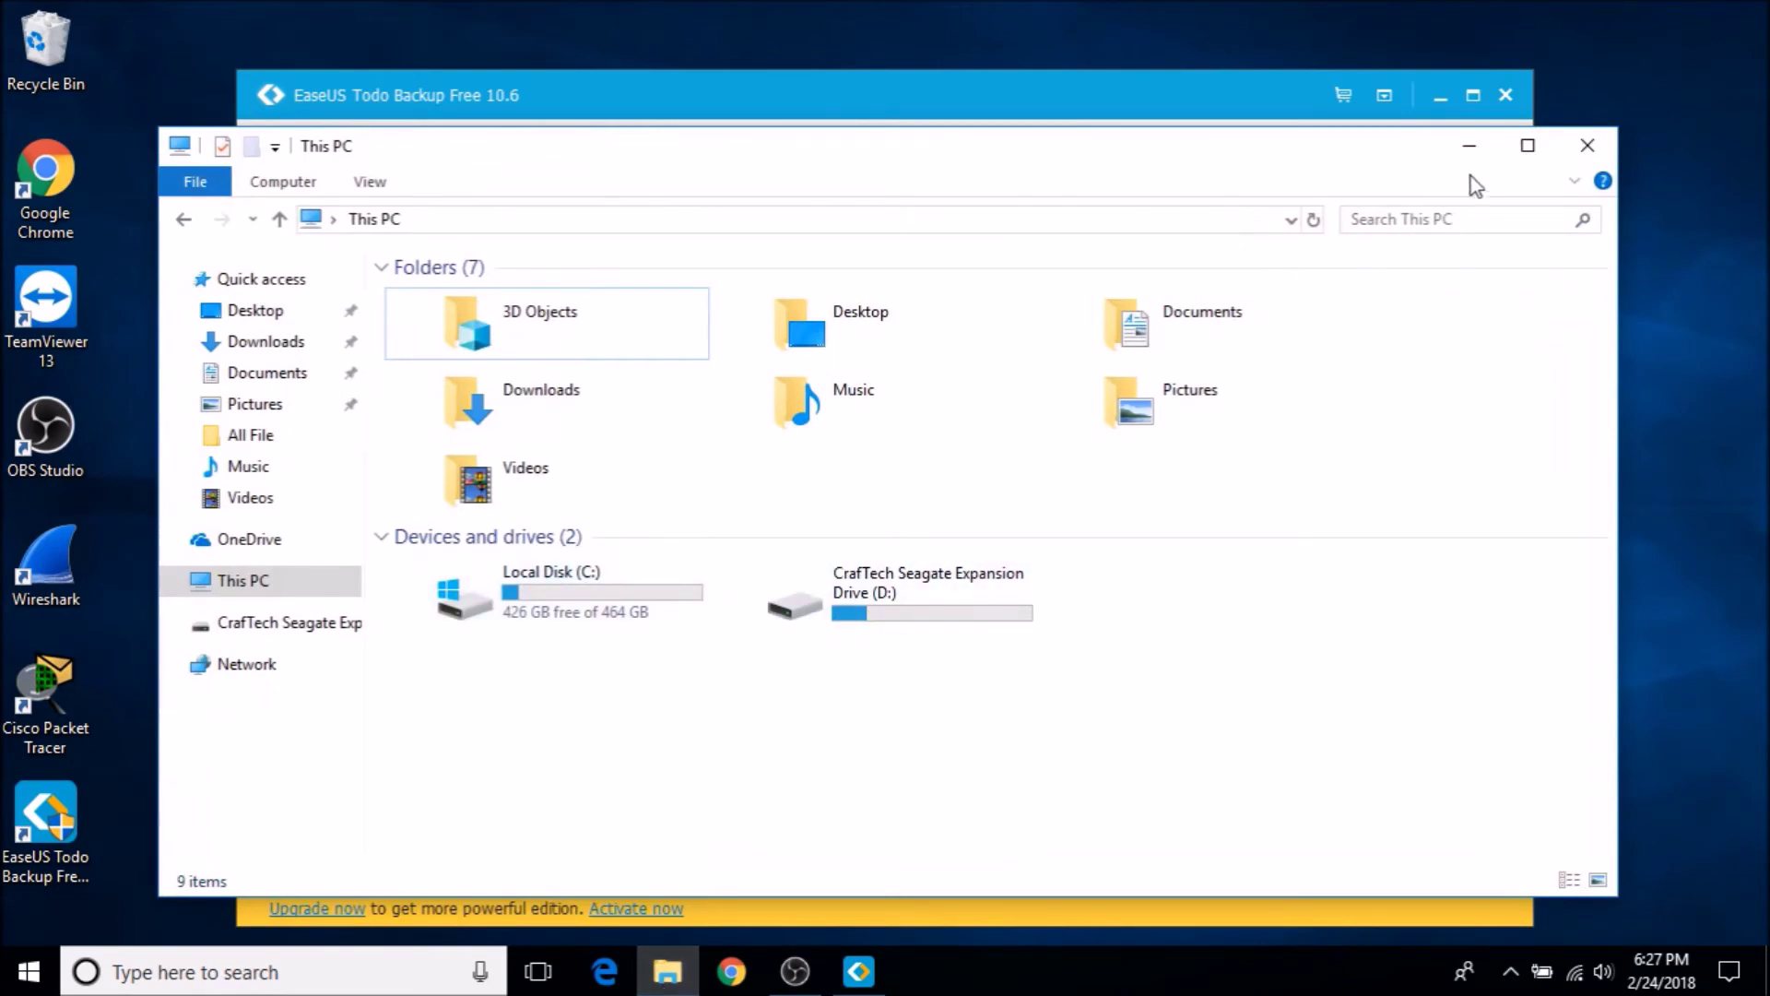
left_click(1469, 146)
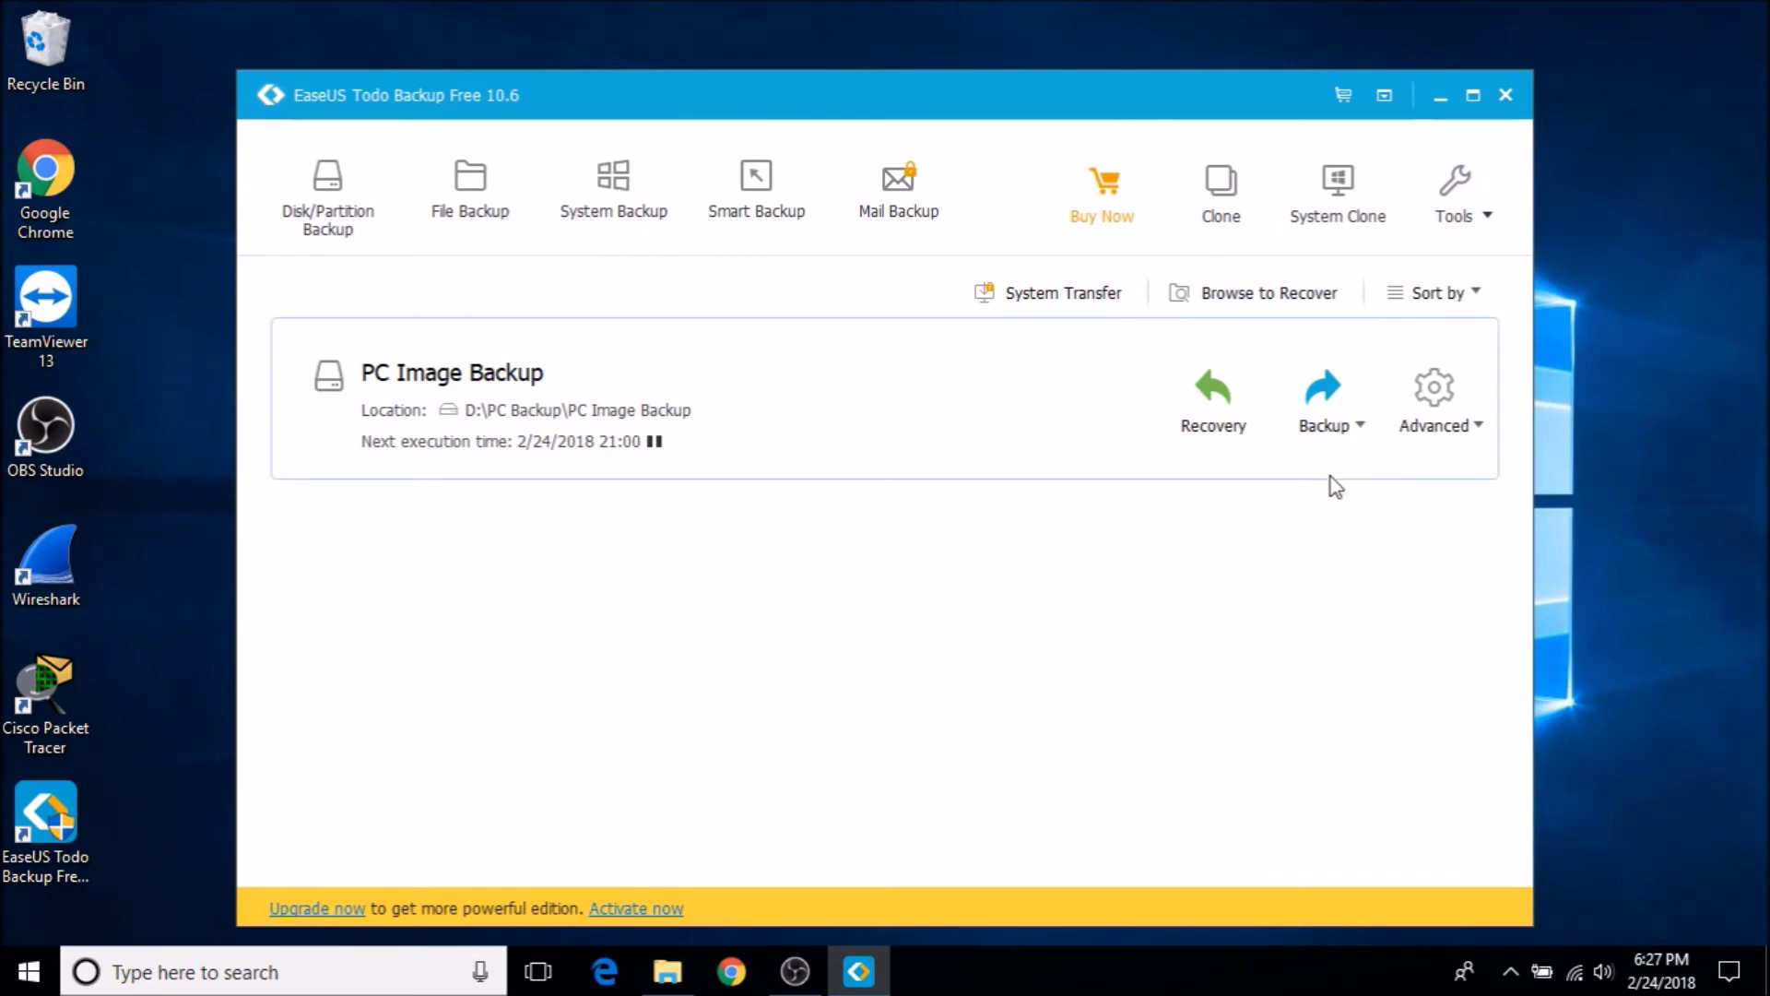
left_click(1360, 428)
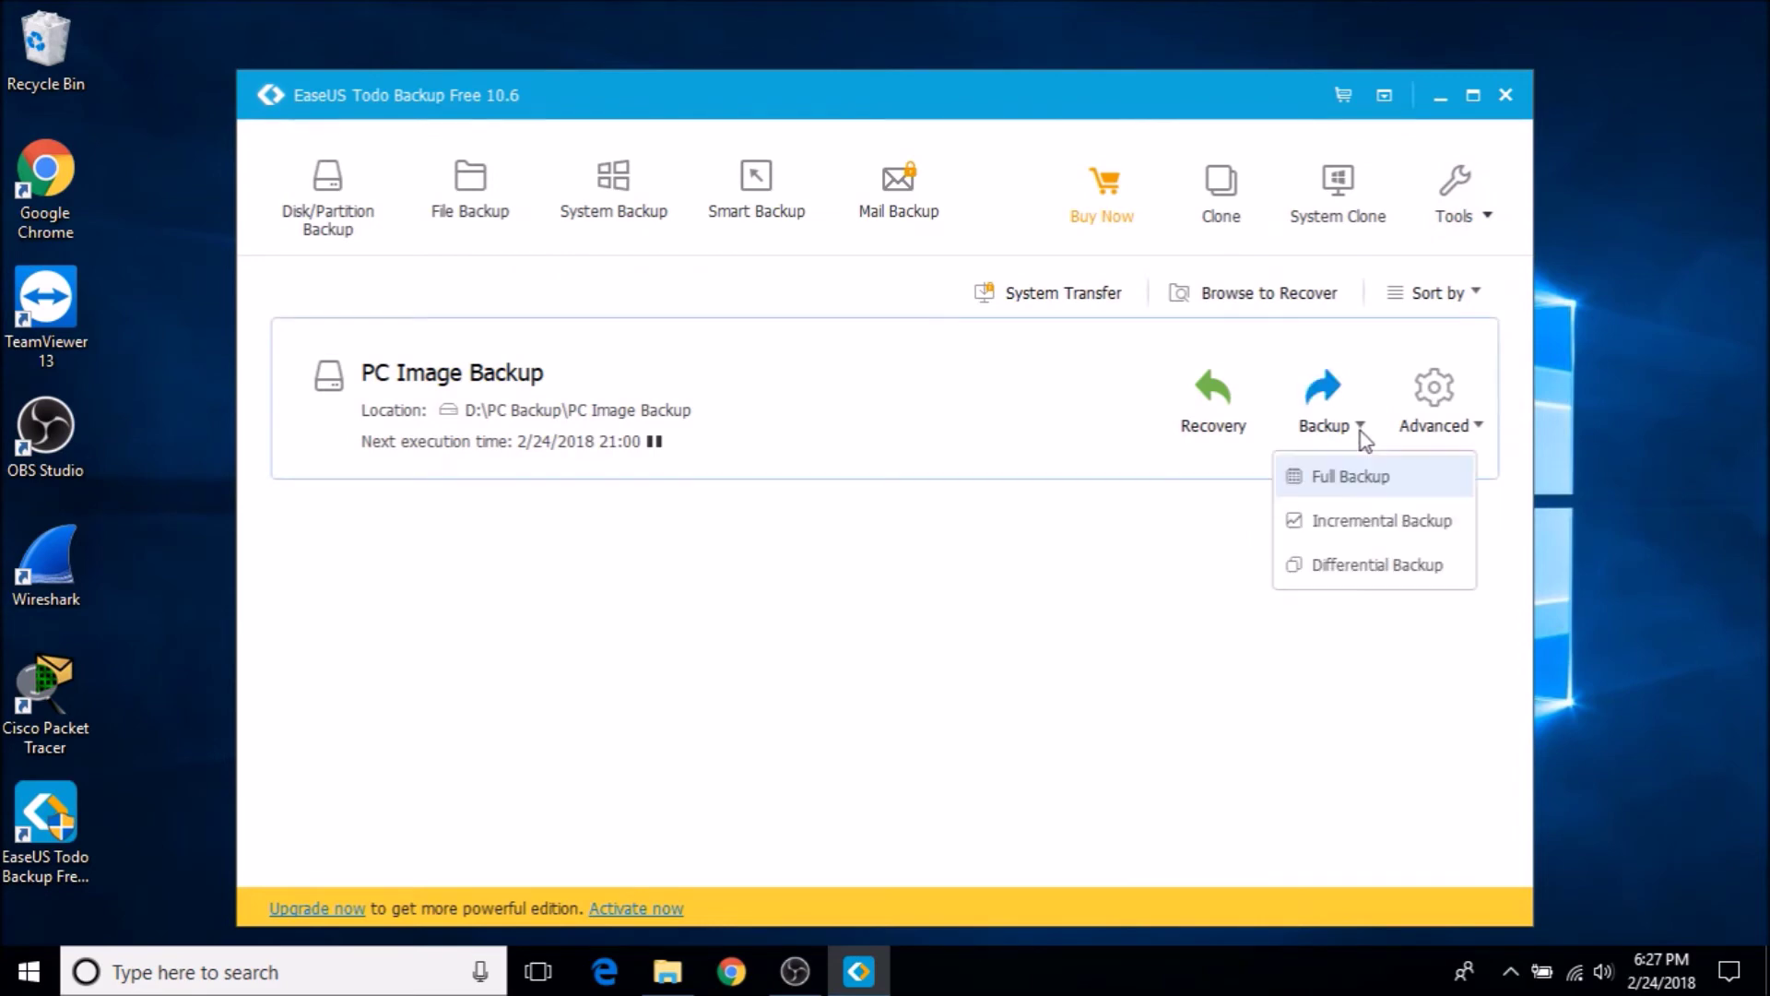
left_click(1336, 488)
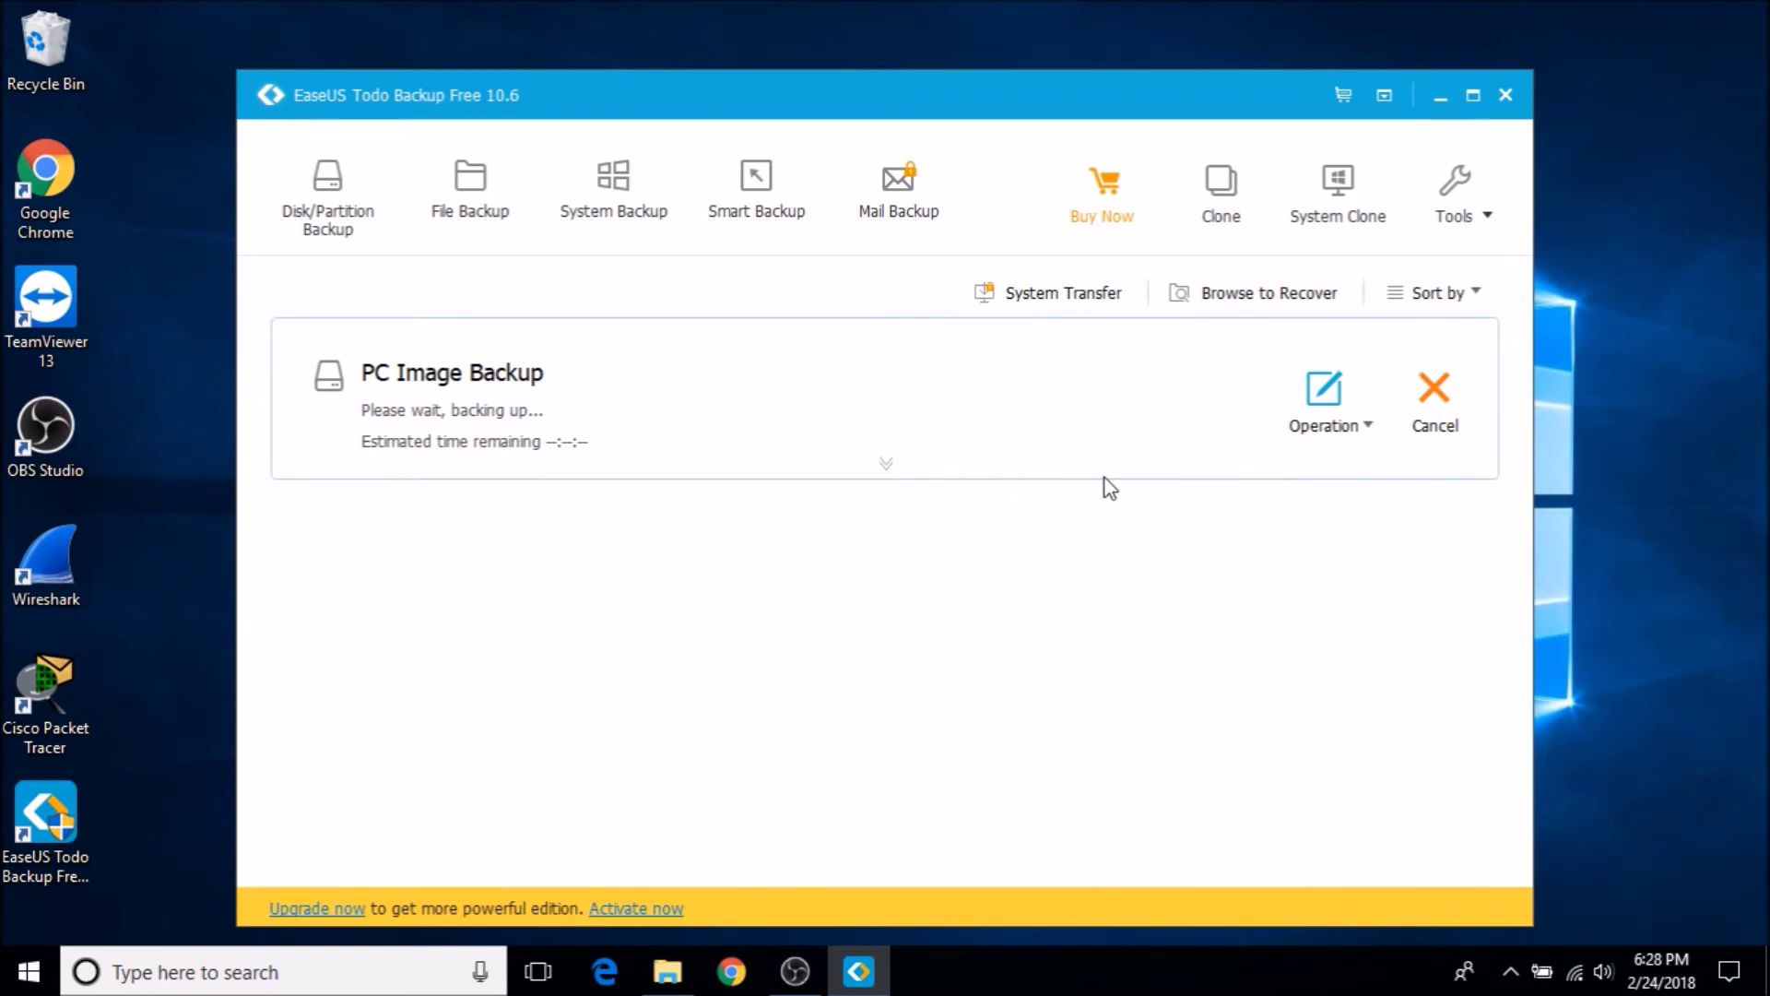
Step: Check the contents of the PC Backup\PC Image Backup folder on drive D: in File Explorer, and minimize the window
left_click(667, 970)
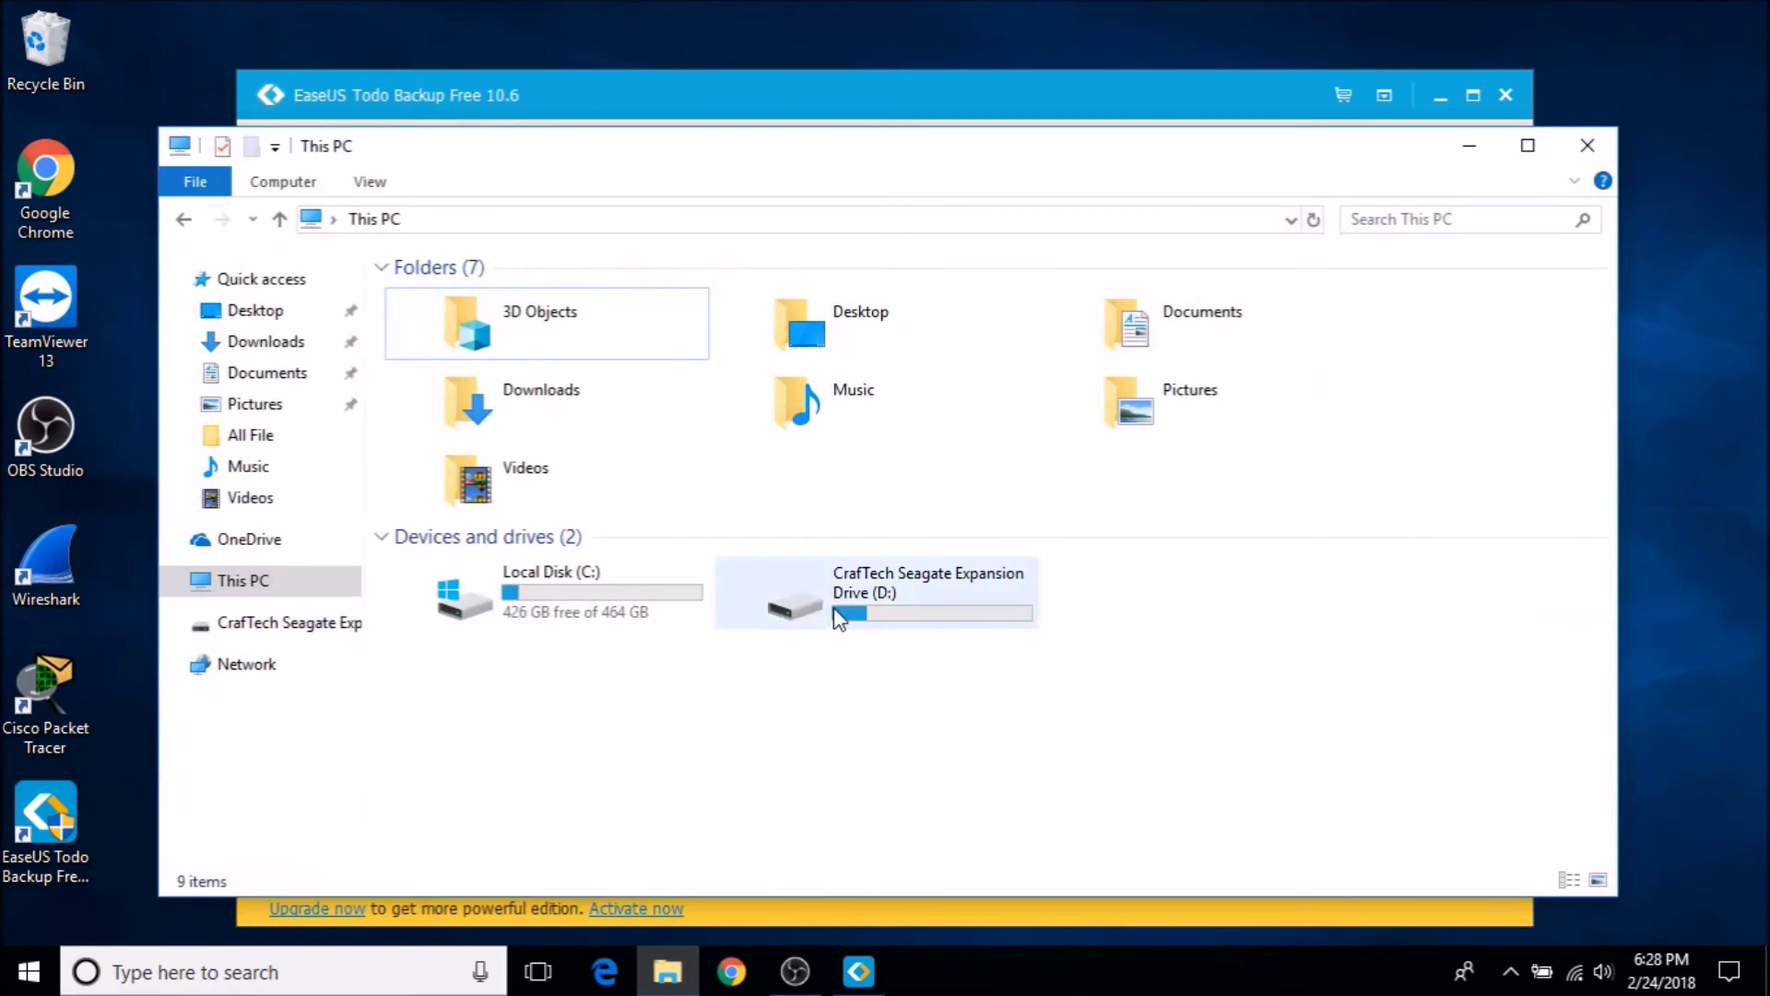
double_click(835, 614)
double_click(459, 328)
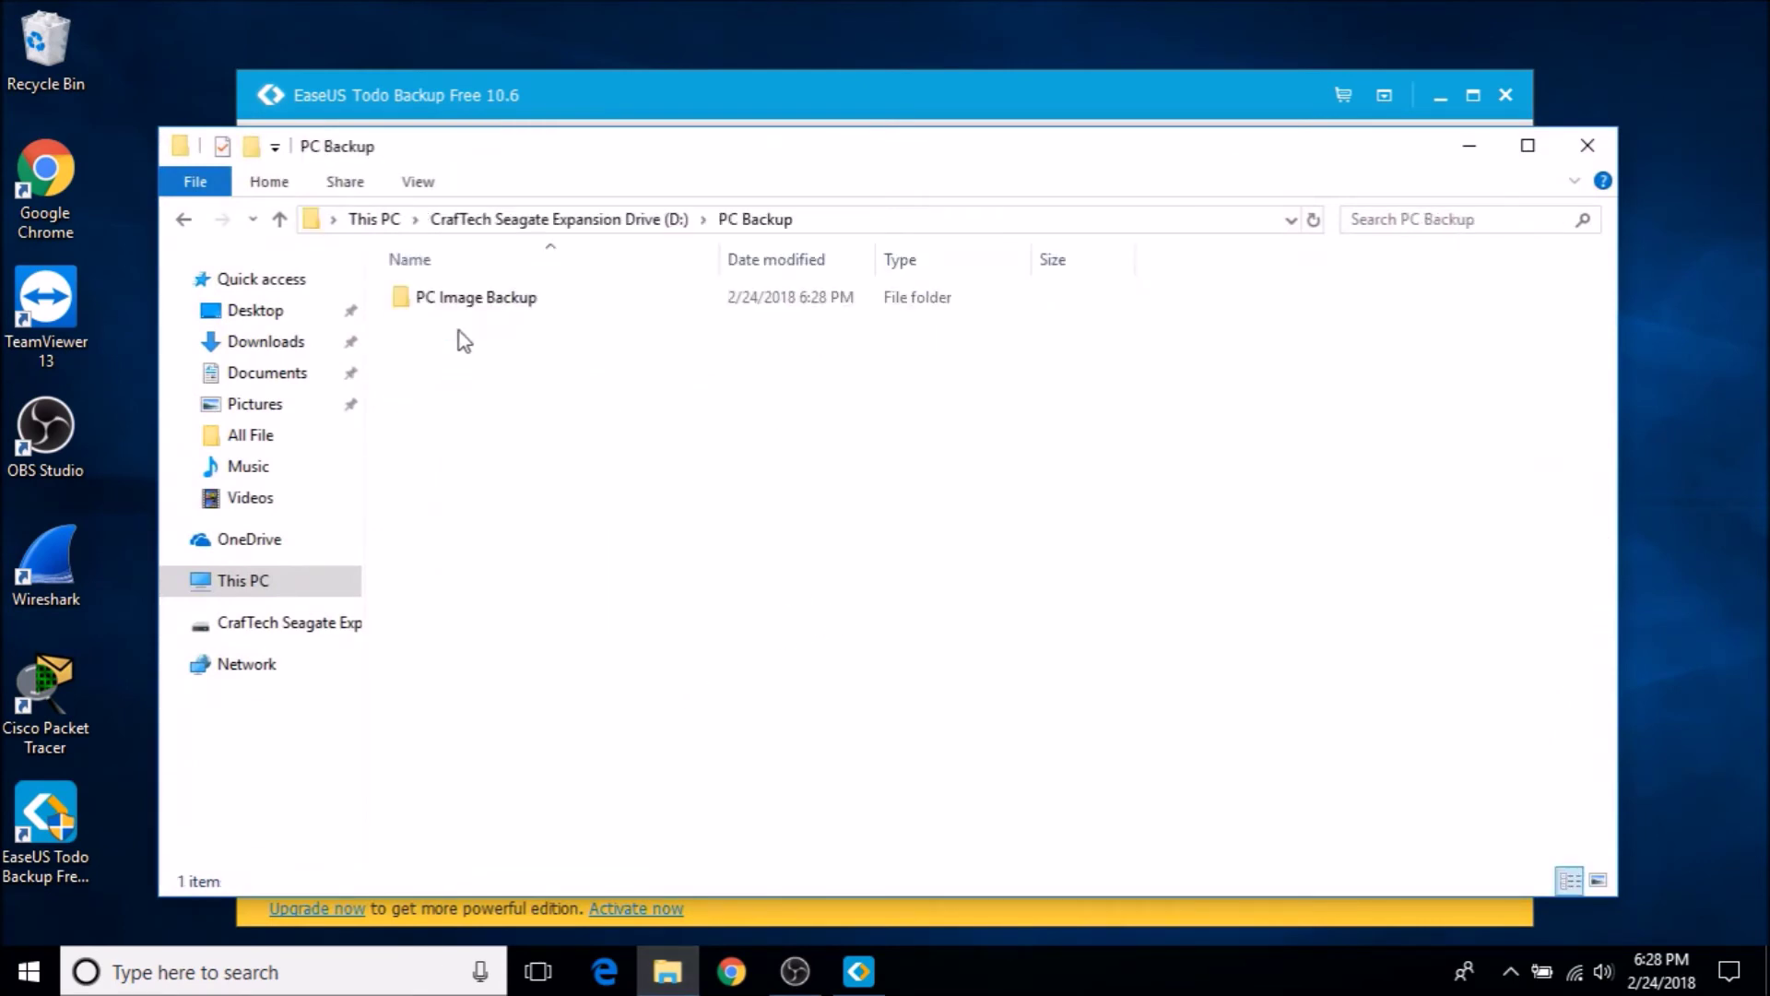
double_click(510, 303)
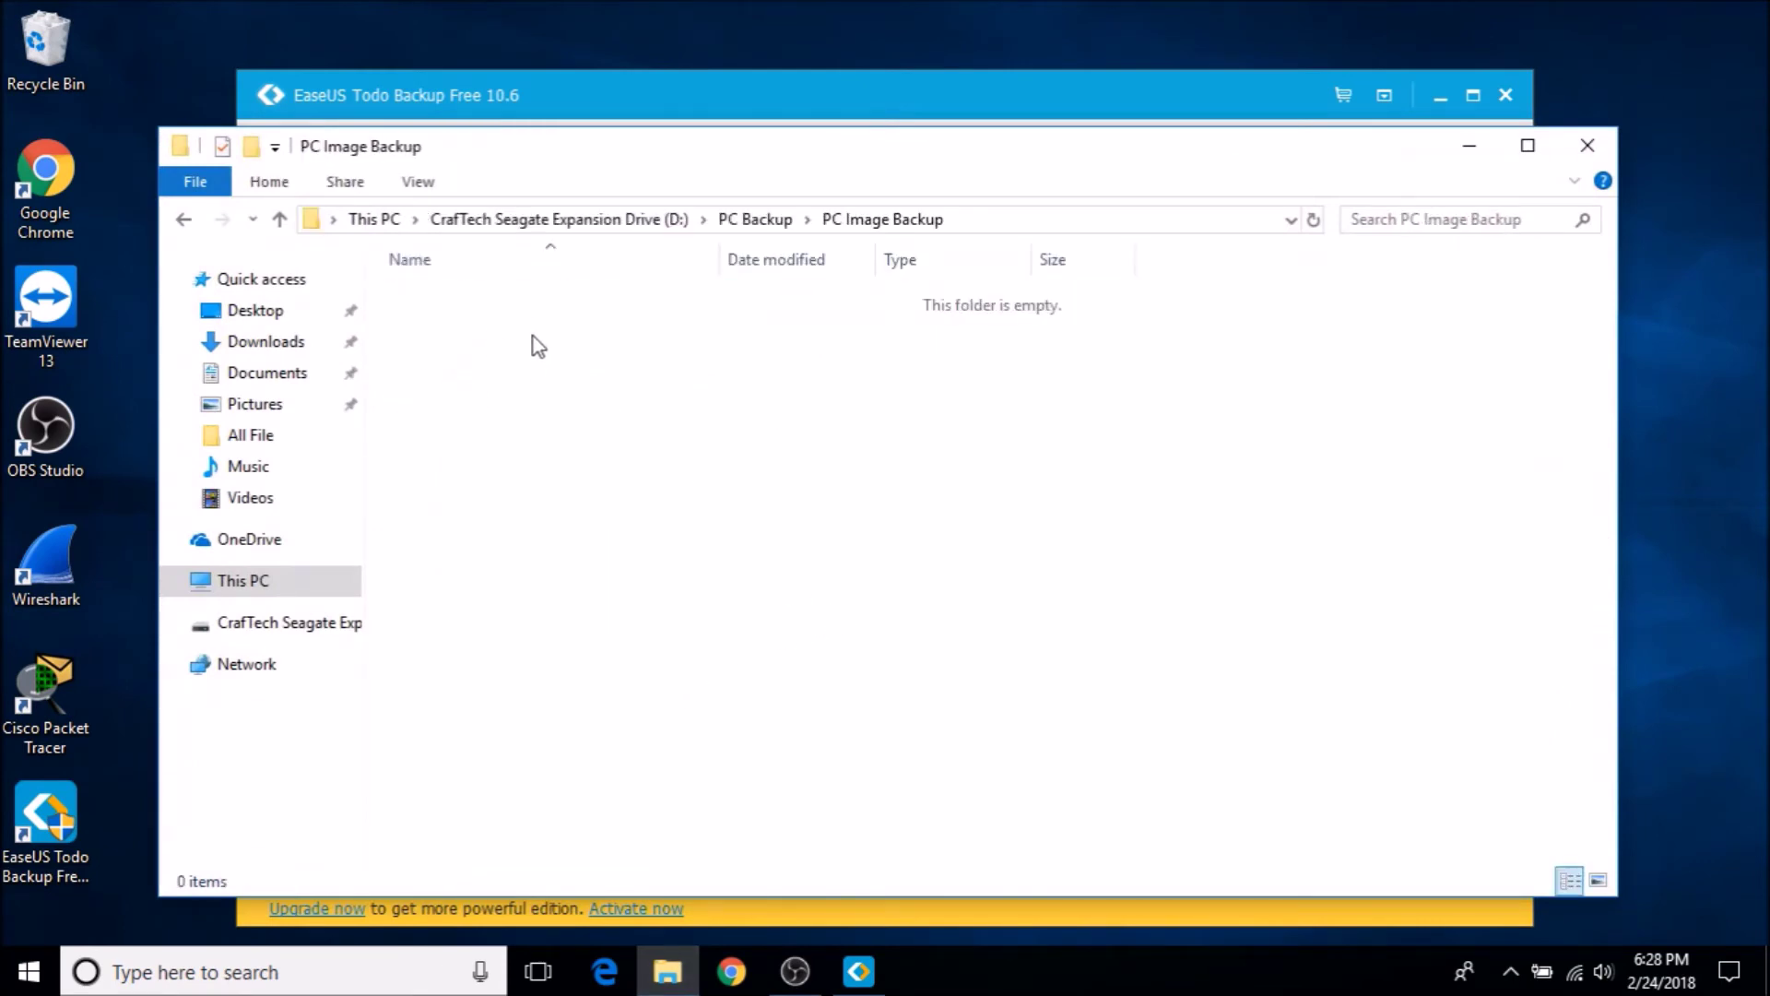
left_click(1477, 161)
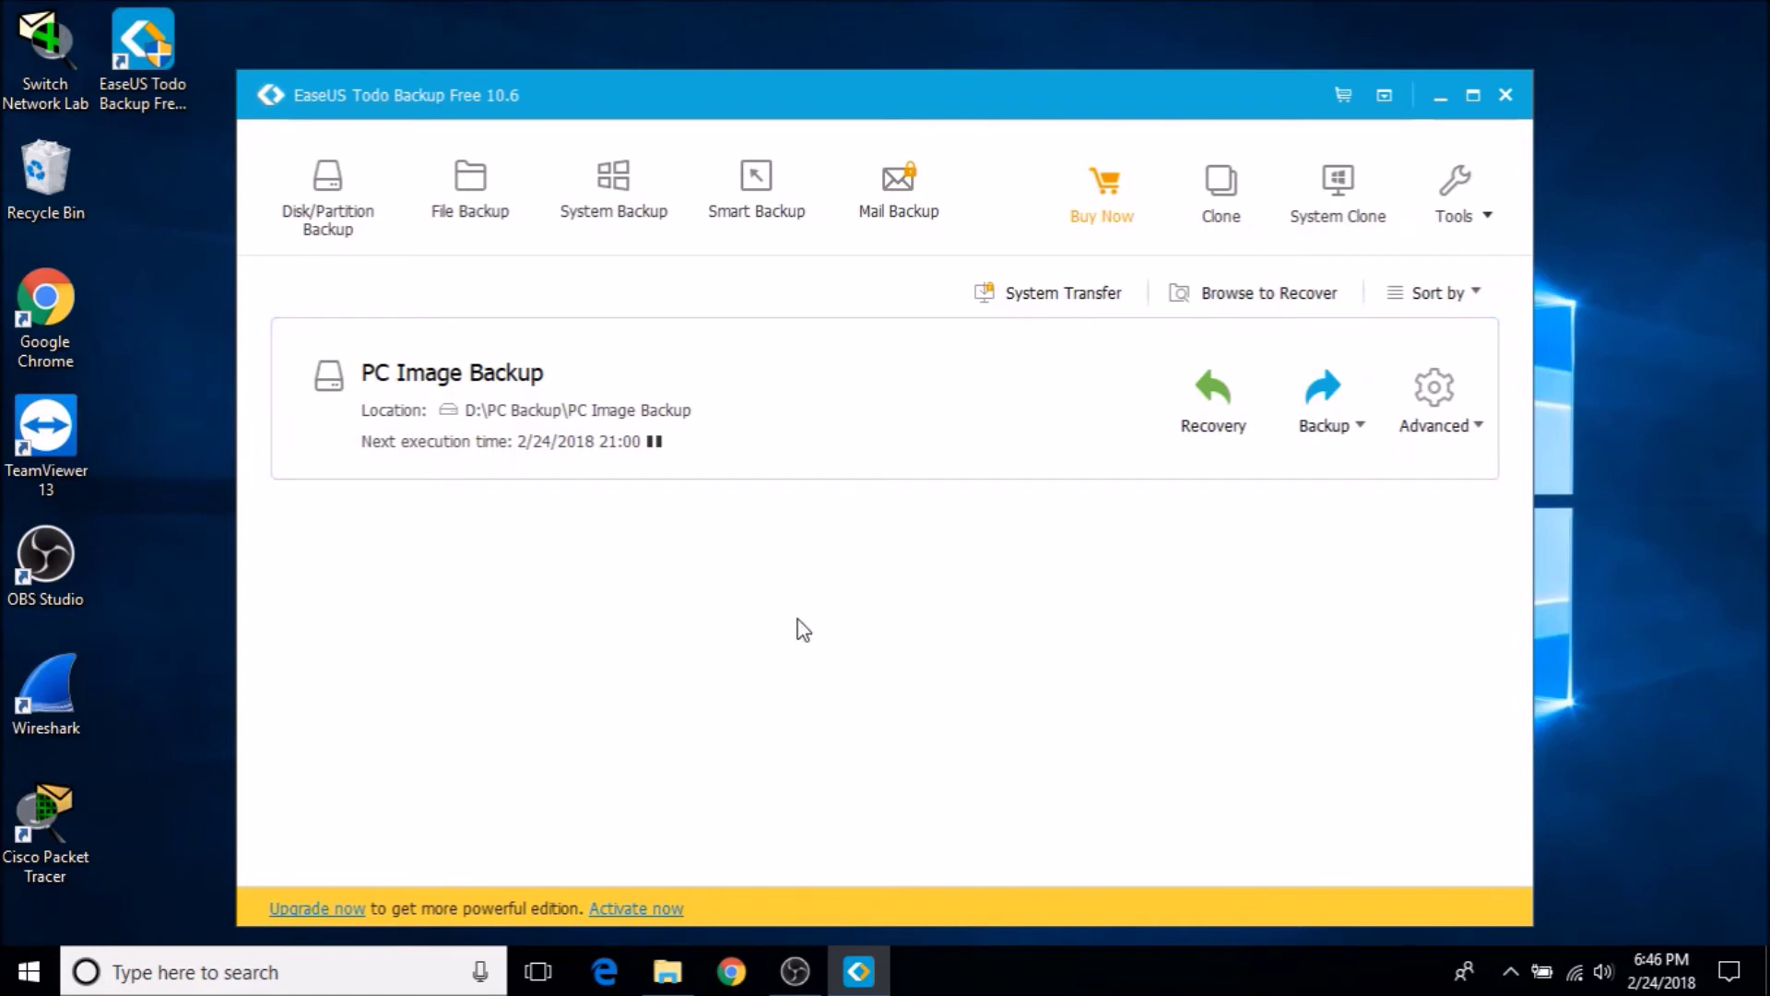
Step: Check drive D:'s PC Backup\PC Image Backup folder for the full backup image file
left_click(666, 979)
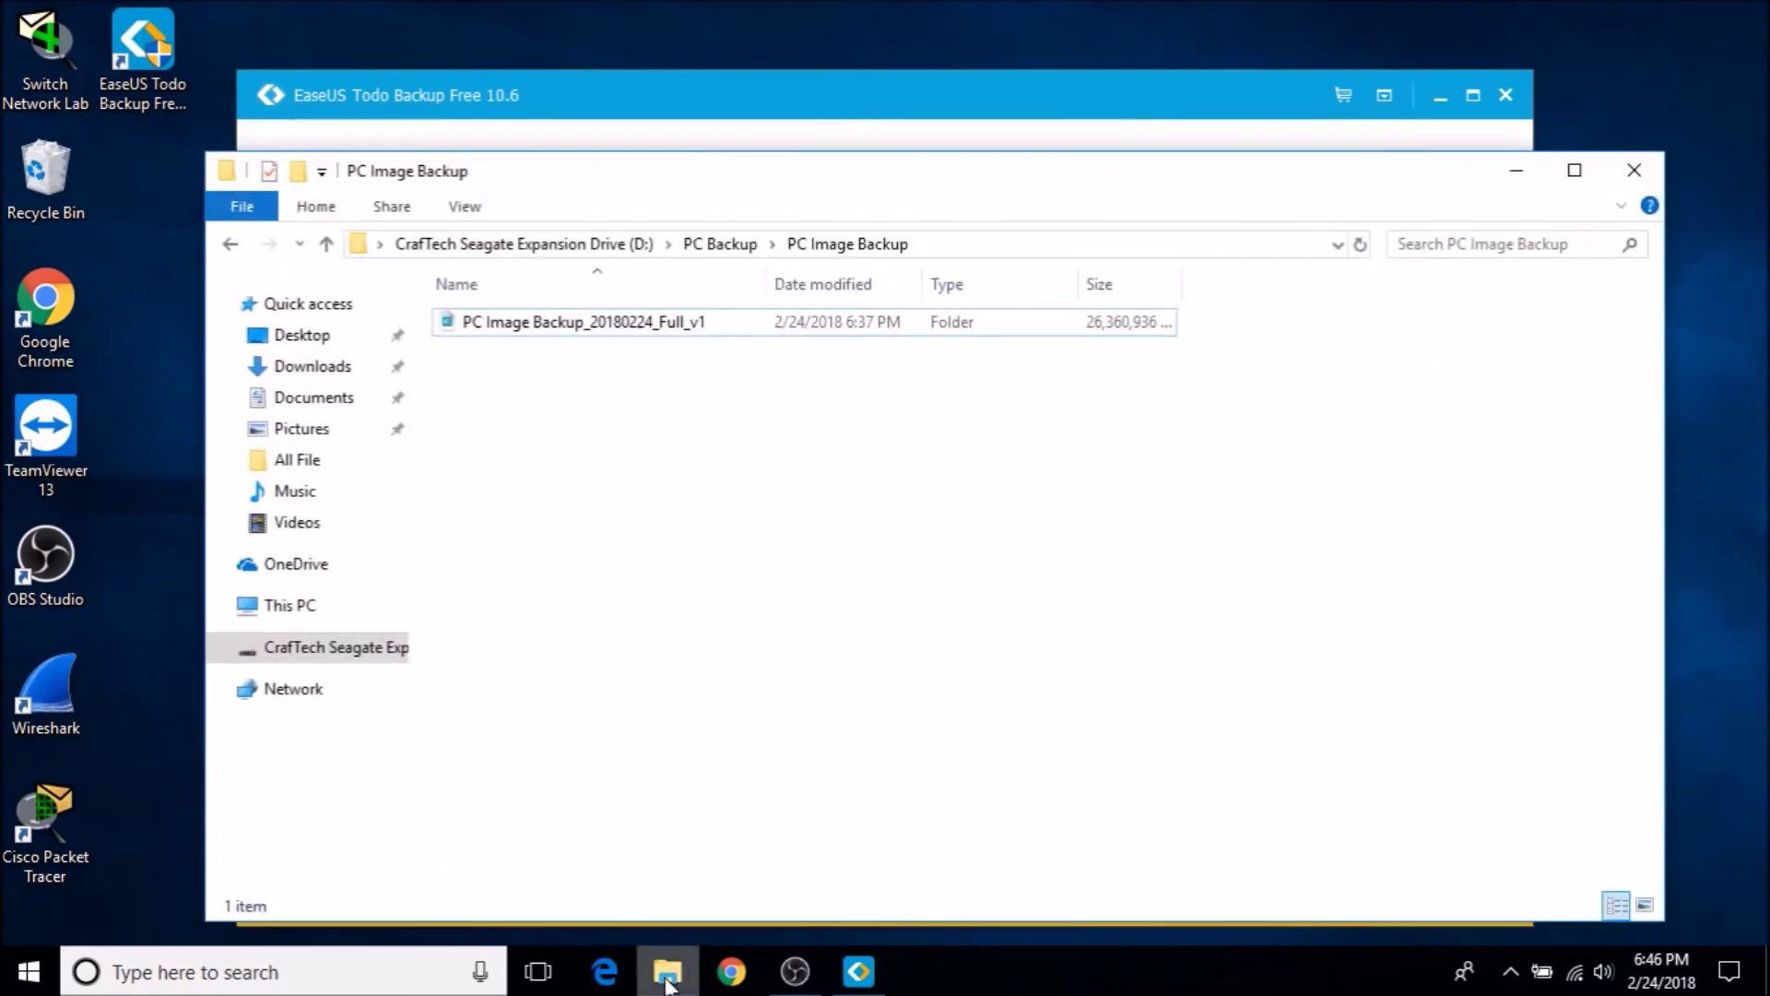
left_click(337, 656)
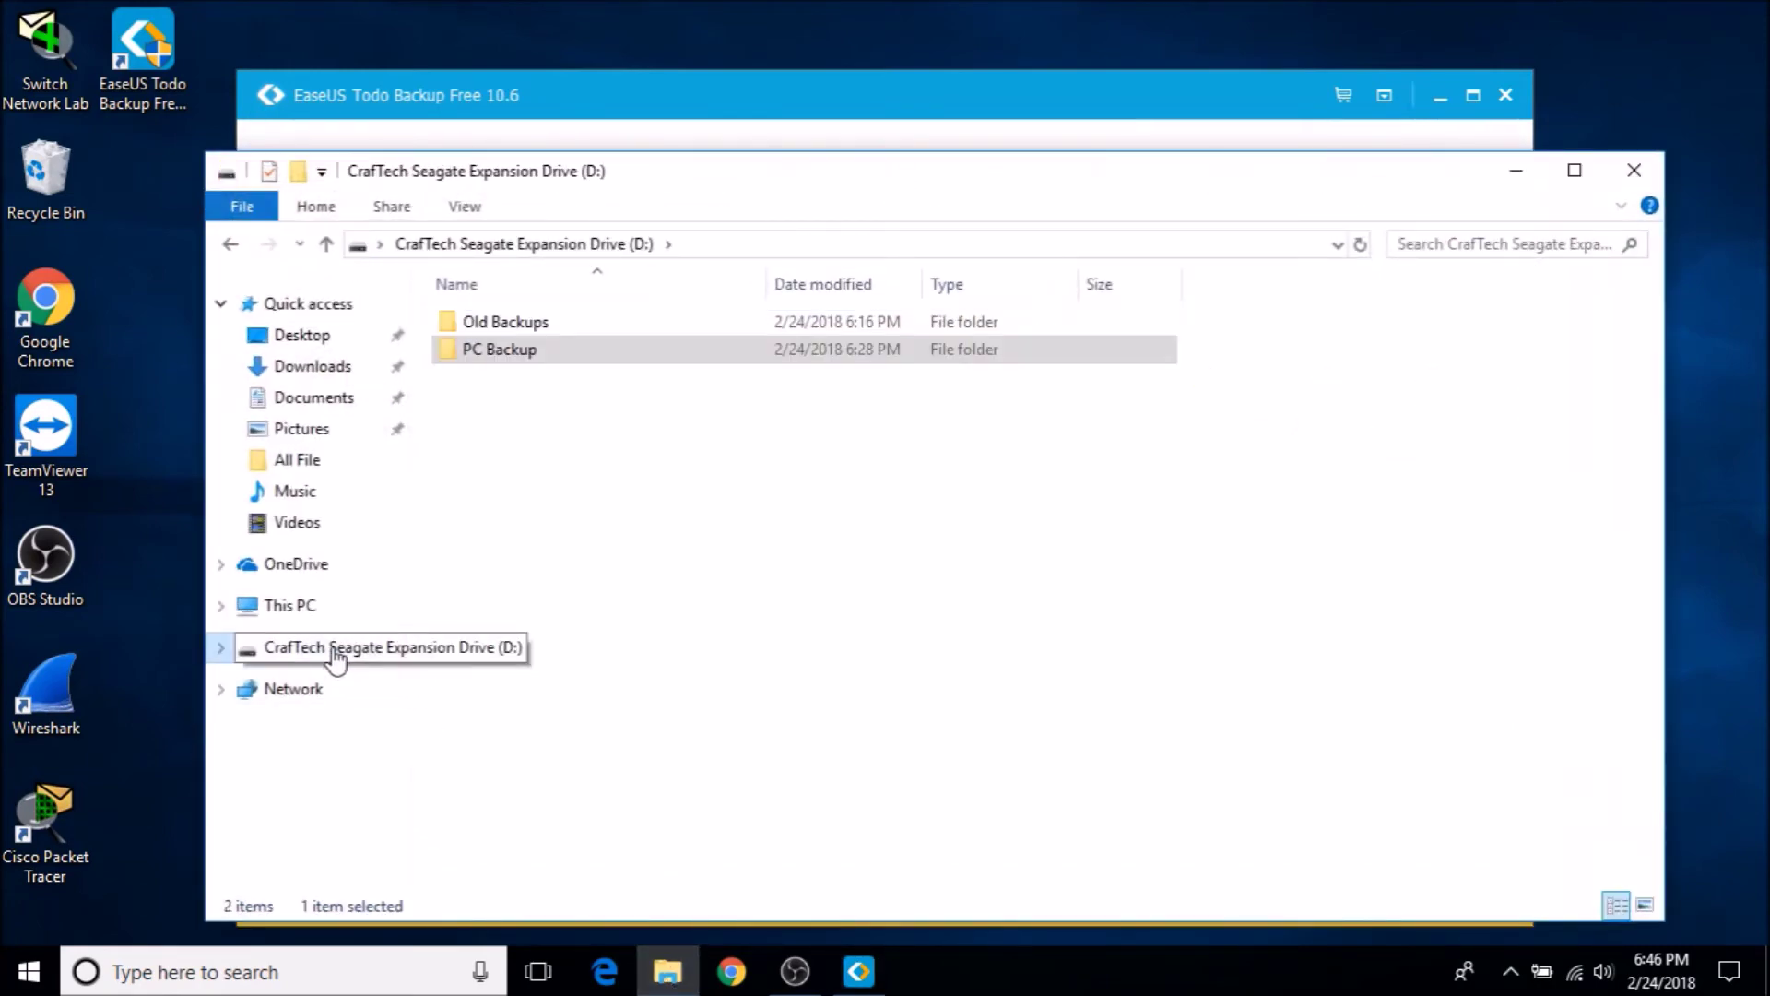
left_click(268, 608)
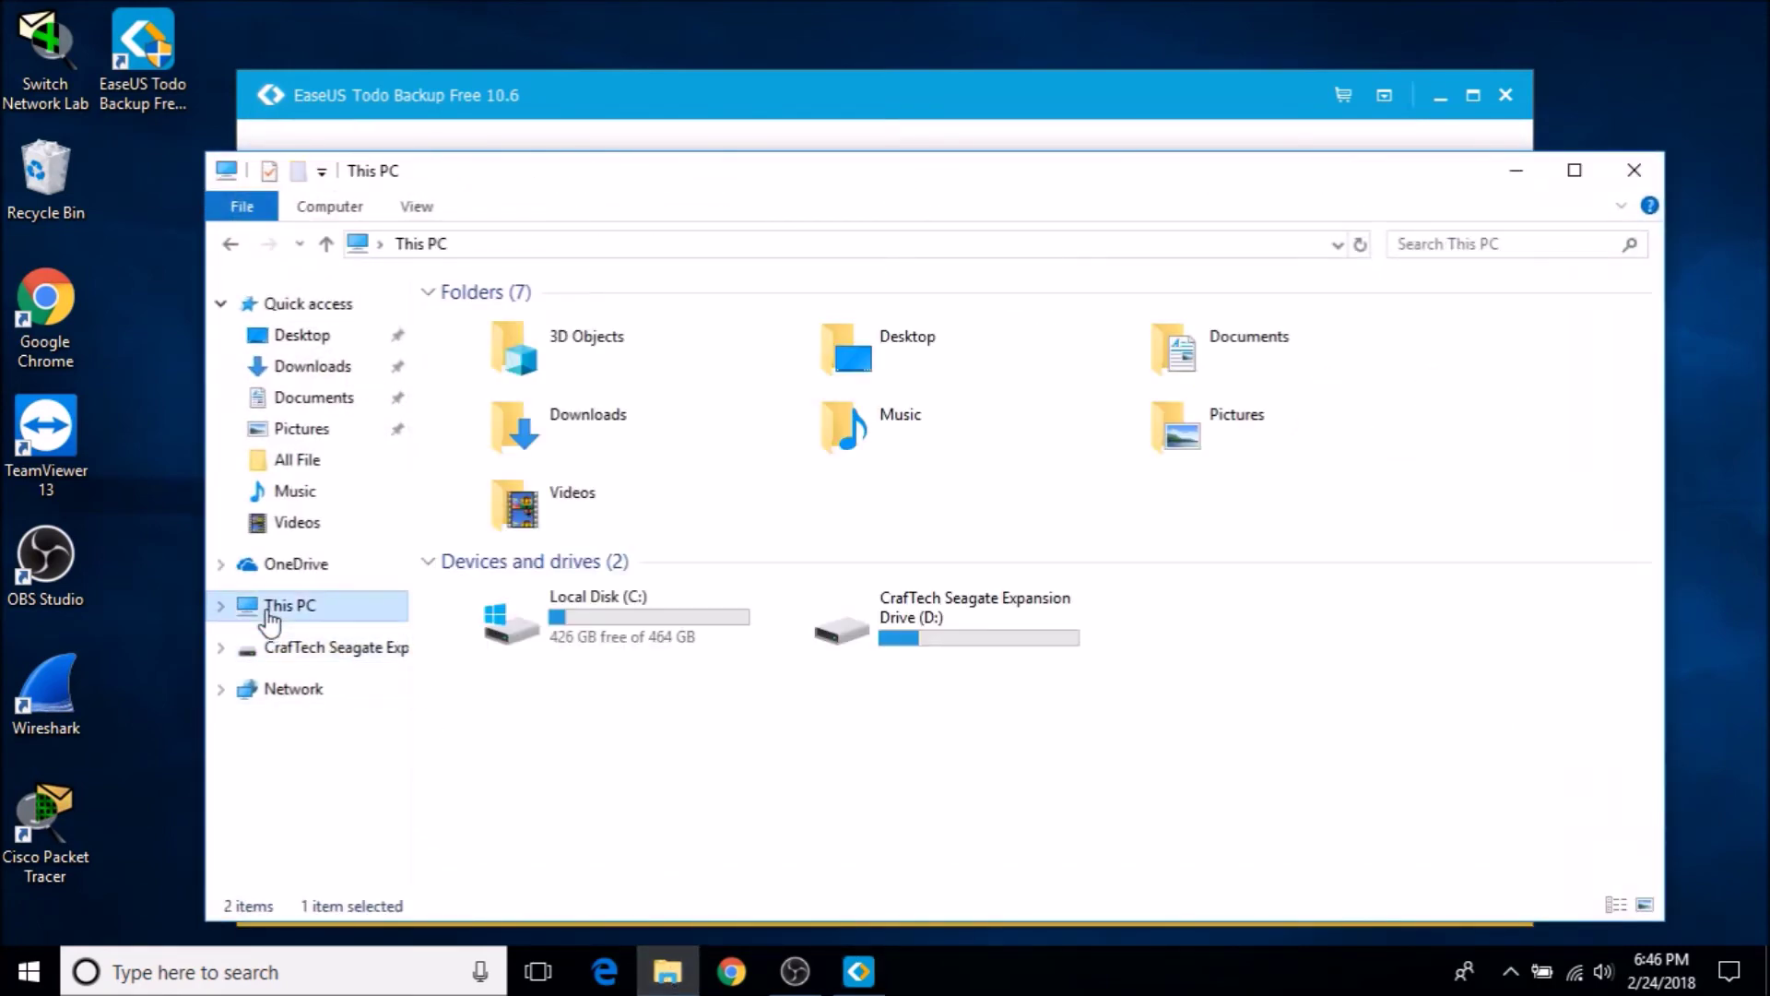
double_click(945, 634)
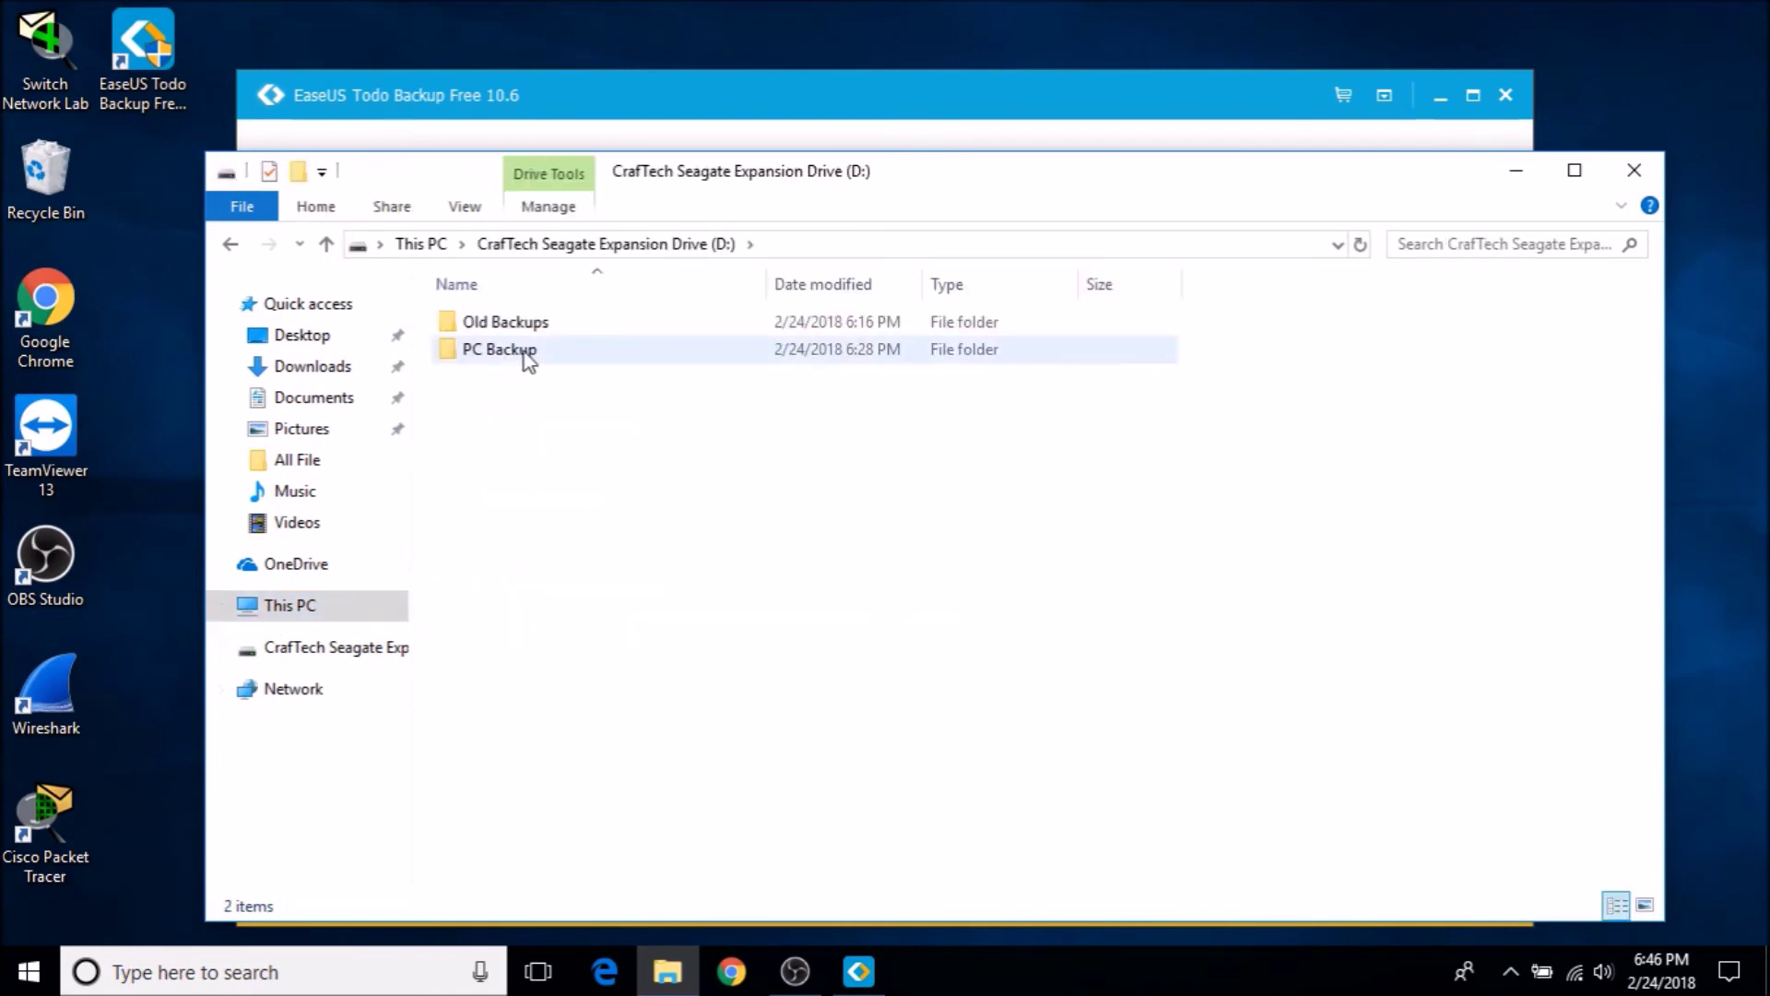
double_click(502, 356)
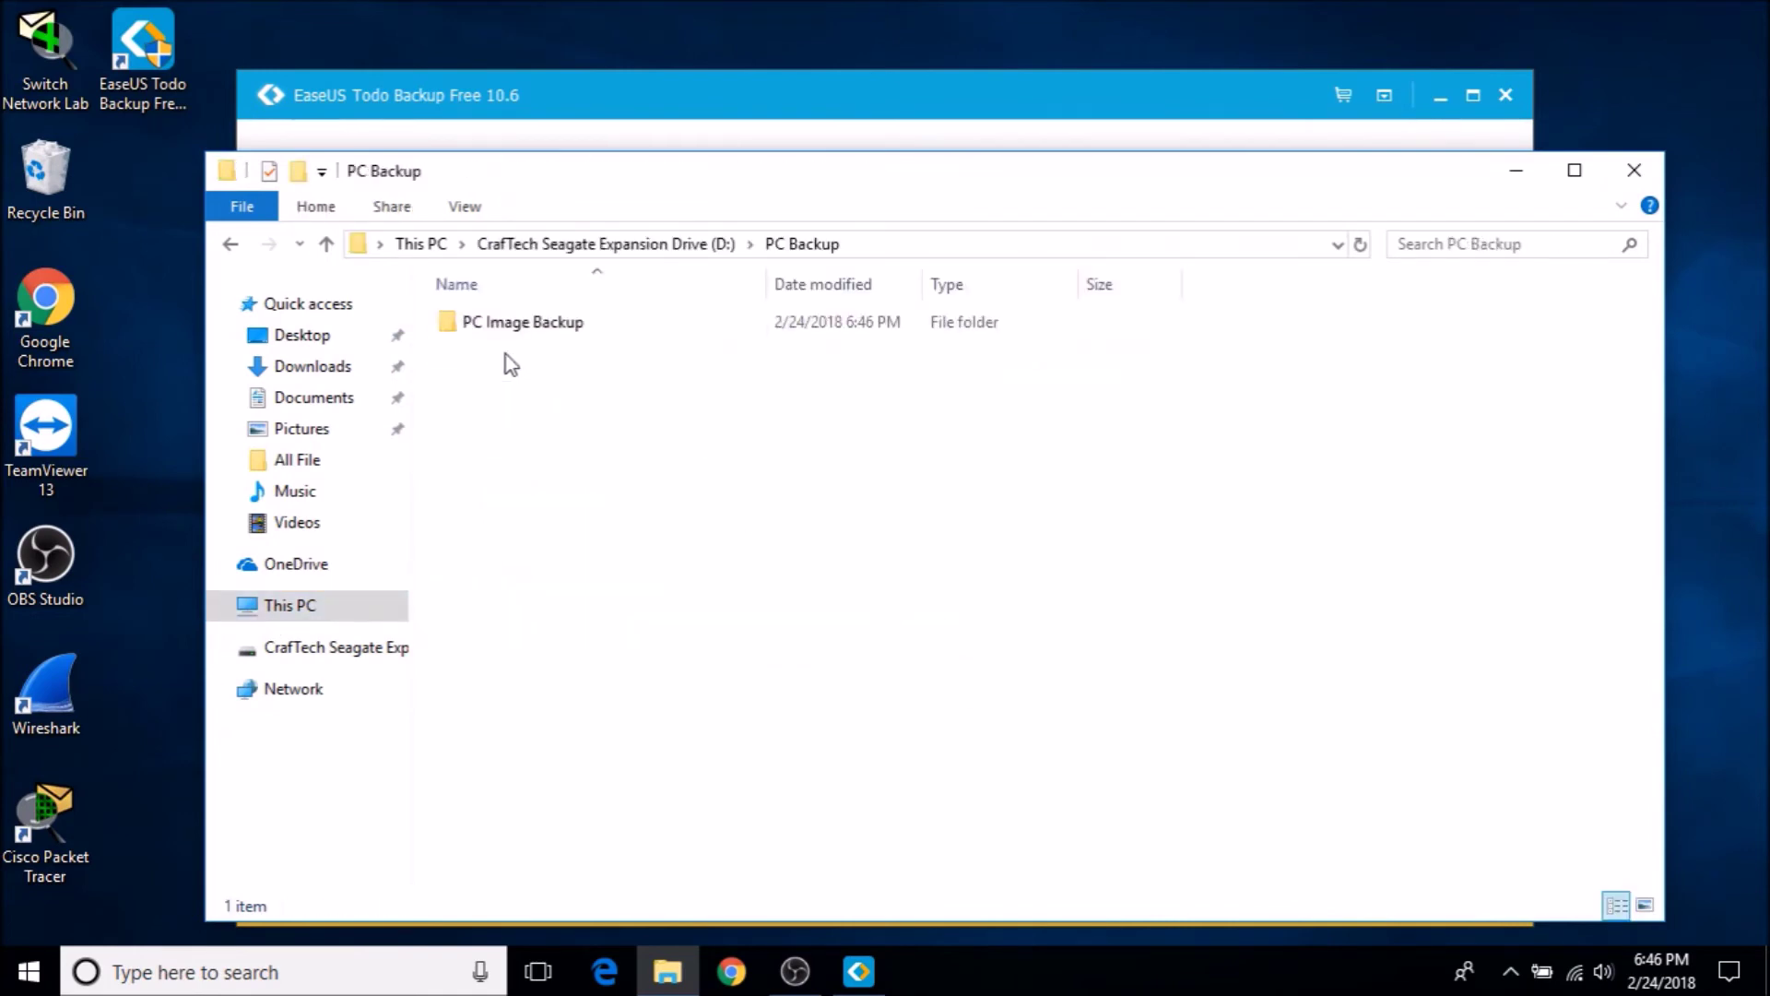
double_click(502, 323)
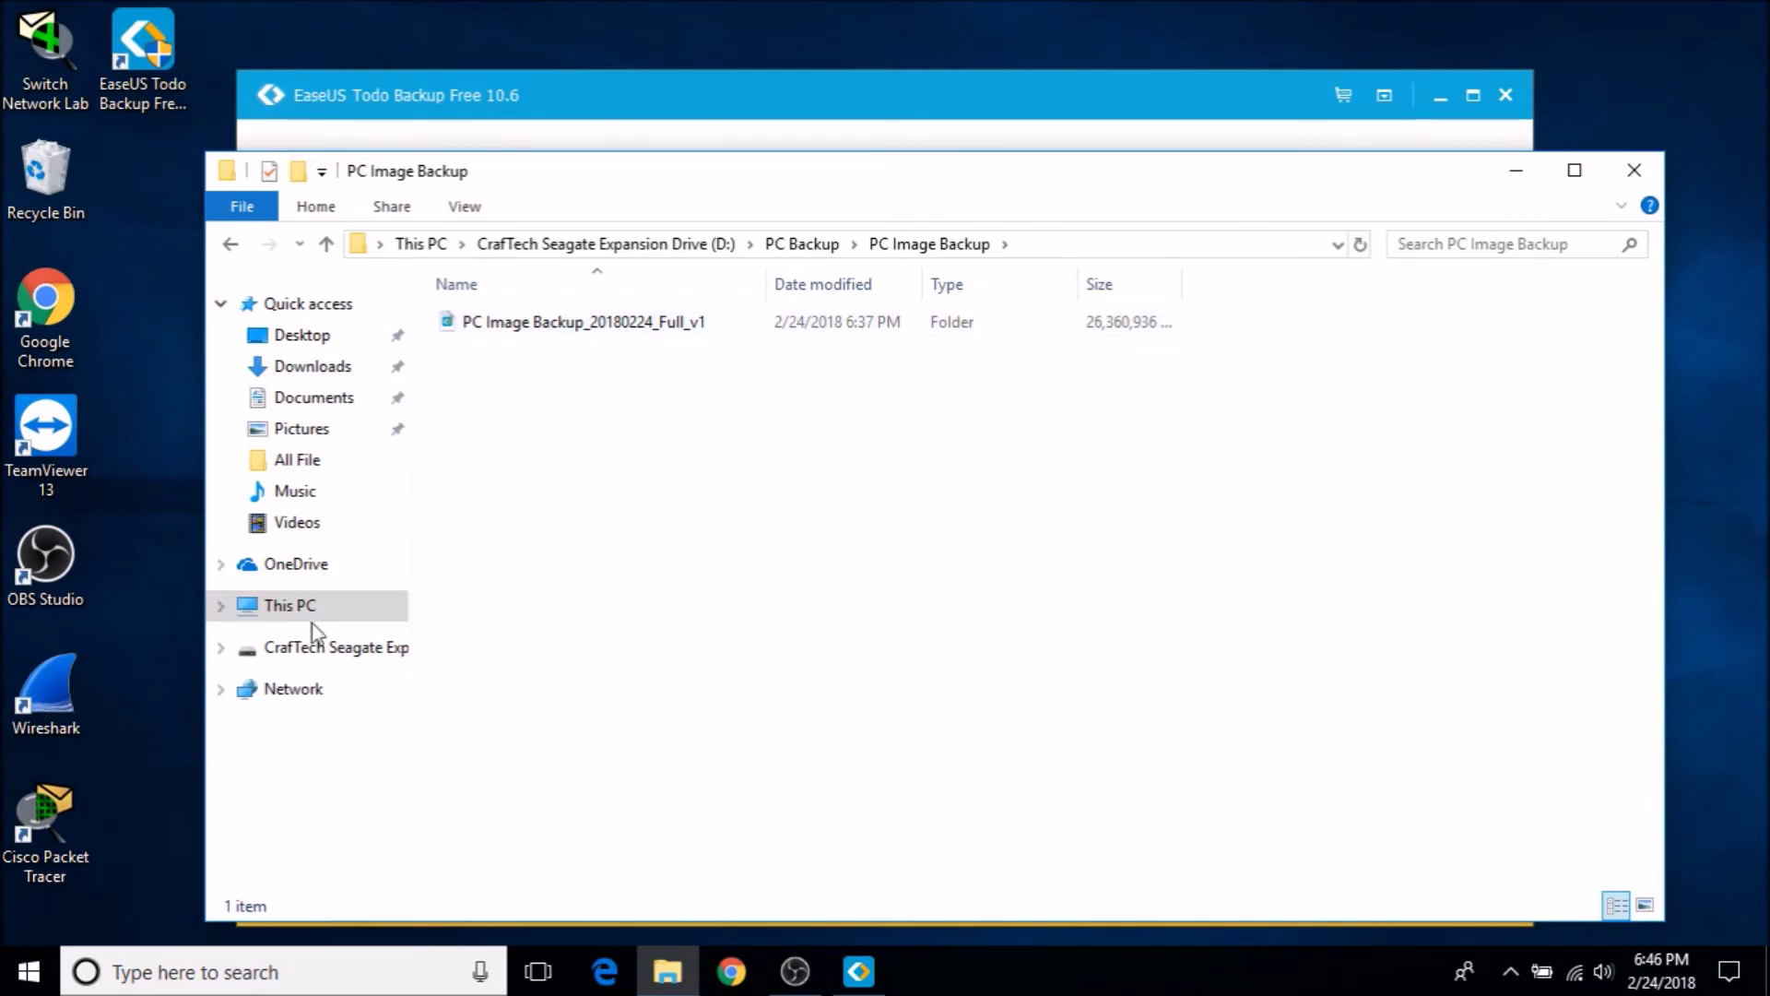
Step: Delete the Unifi project file from the Documents folder
left_click(318, 402)
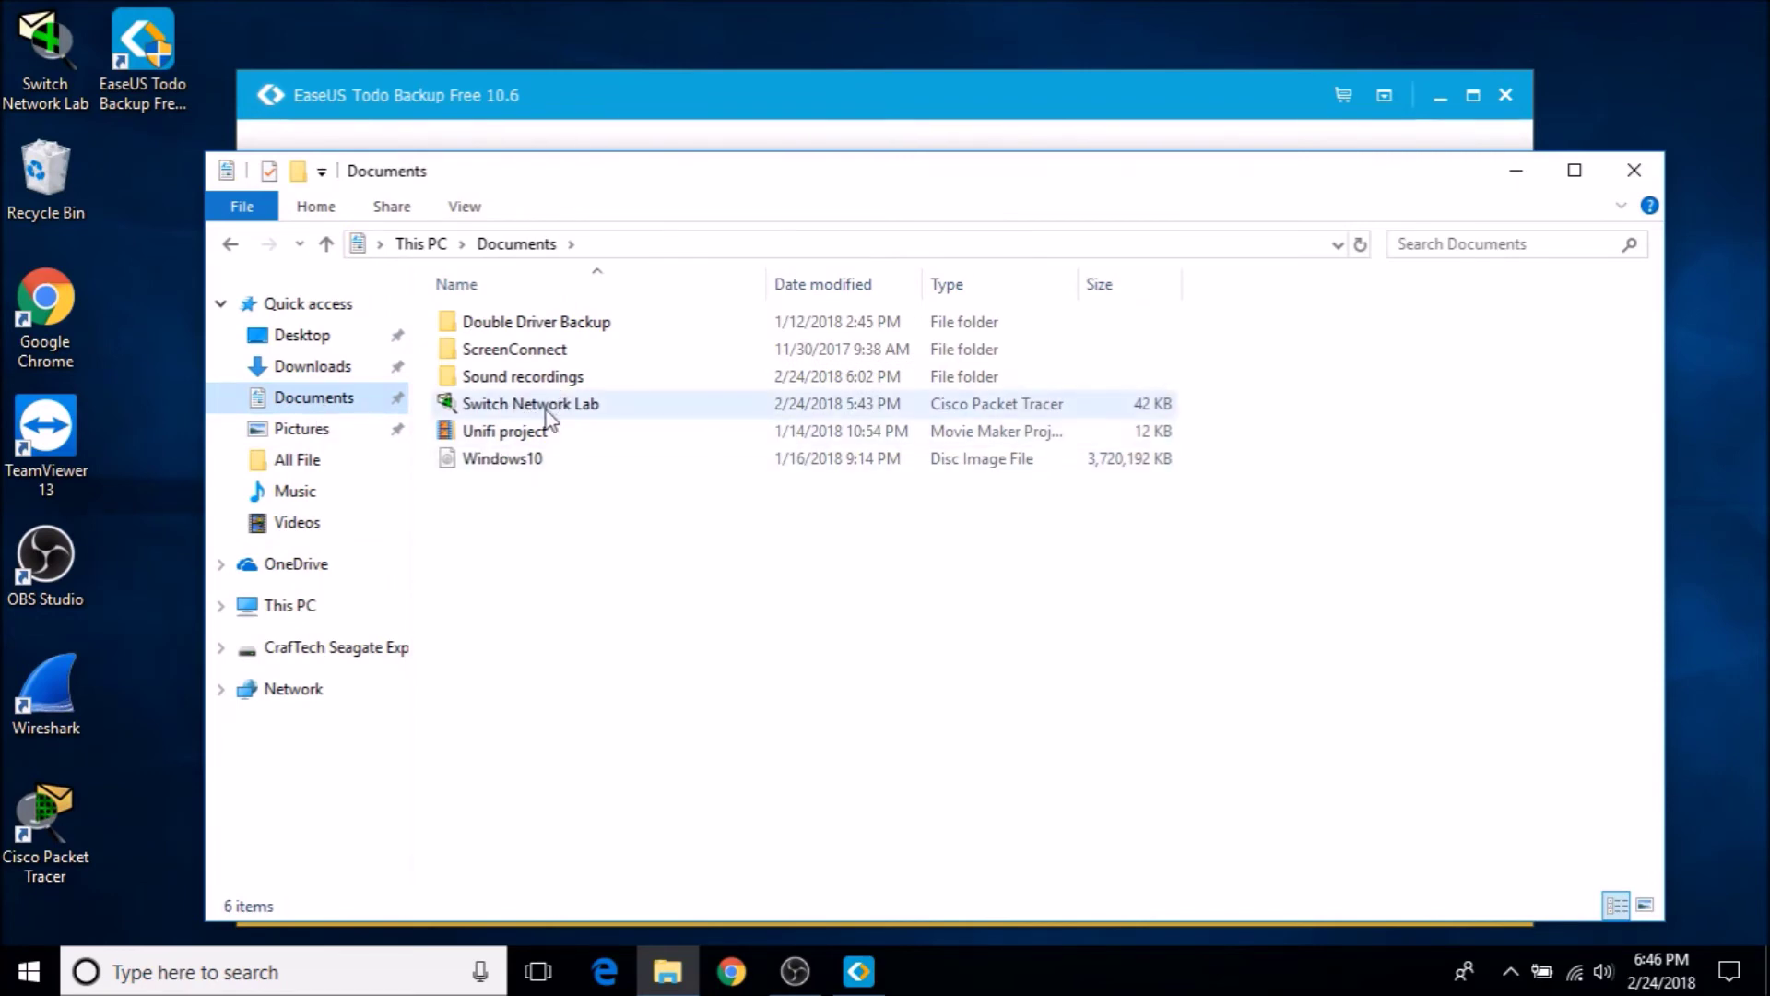
left_click(507, 358)
double_click(507, 360)
double_click(488, 324)
left_click(232, 245)
left_click(231, 245)
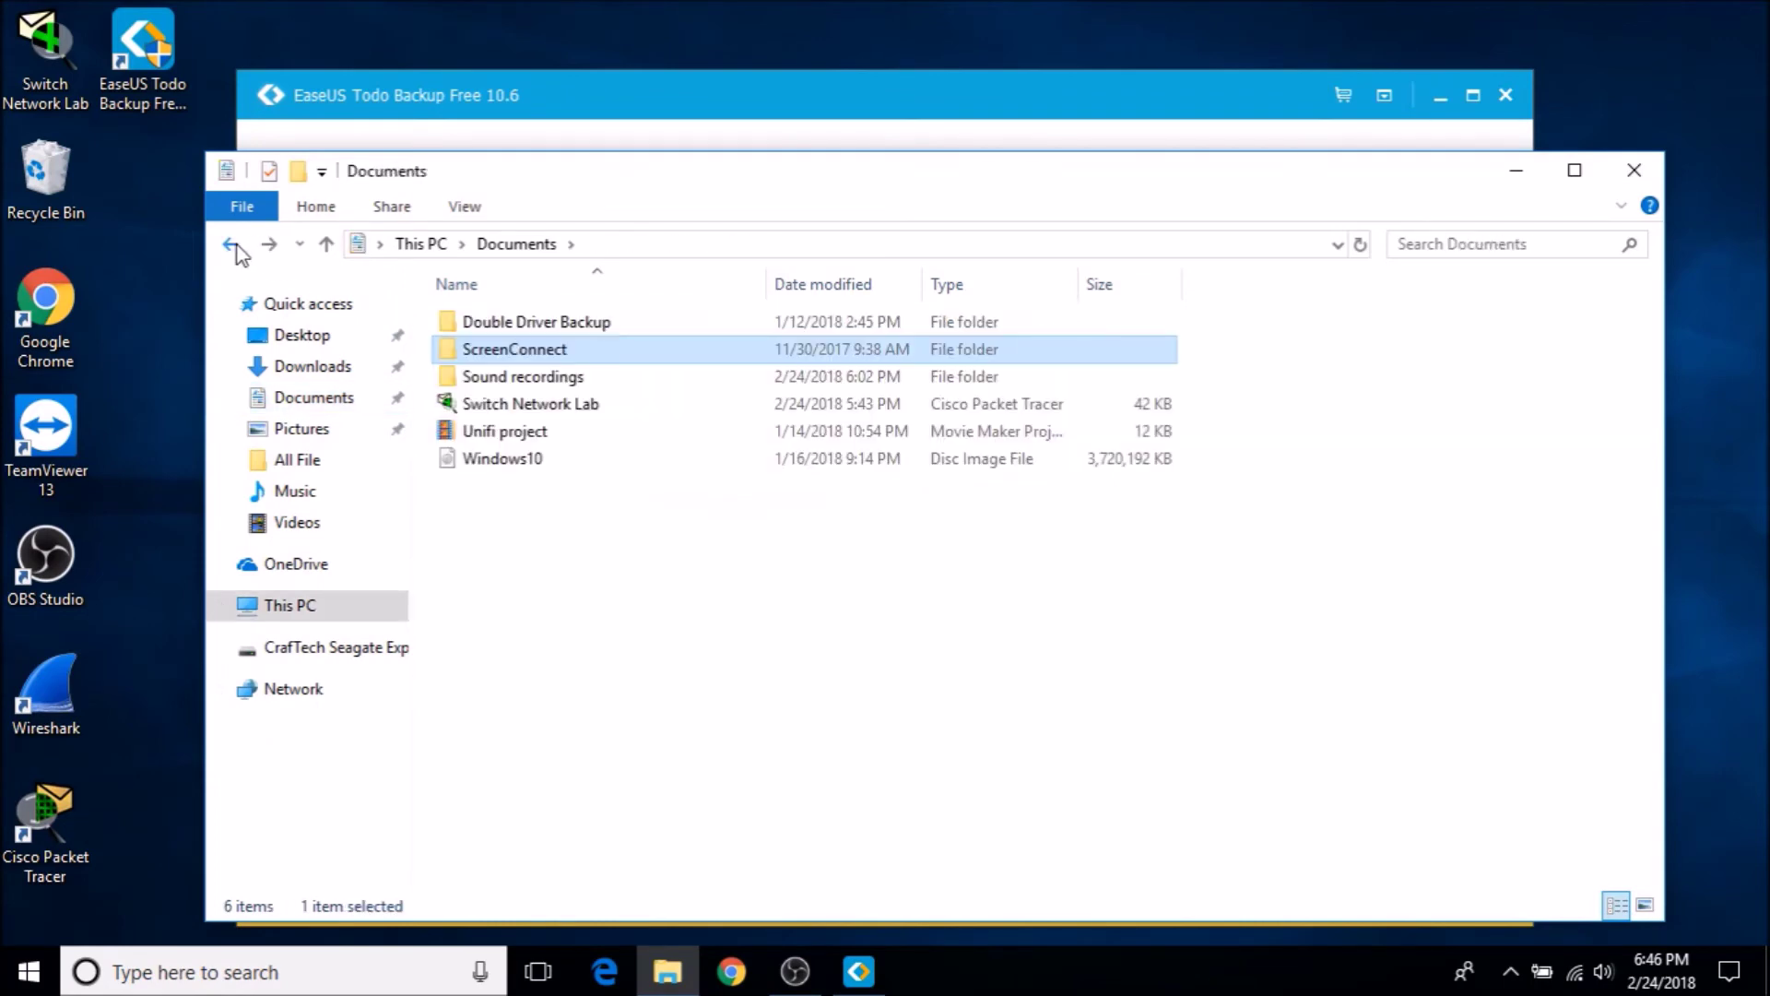
right_click(506, 441)
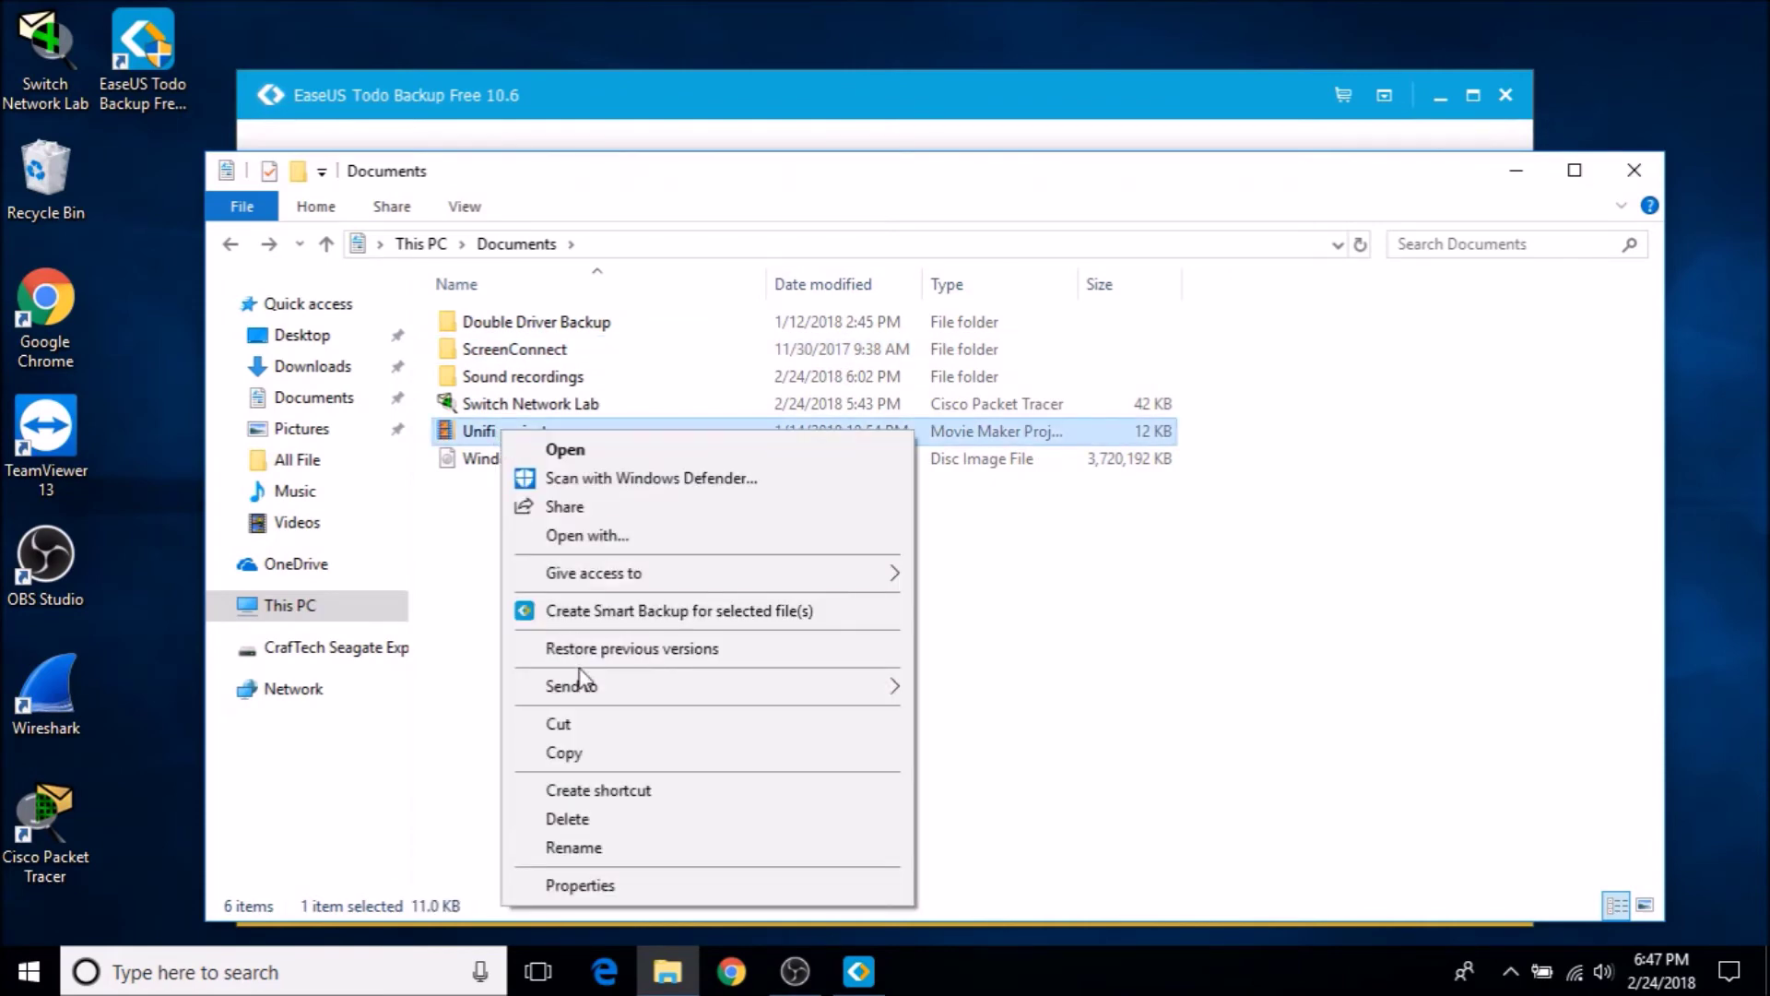
left_click(579, 821)
Step: Empty the Recycle Bin, permanently deleting its items
left_click(48, 177)
right_click(48, 177)
left_click(120, 225)
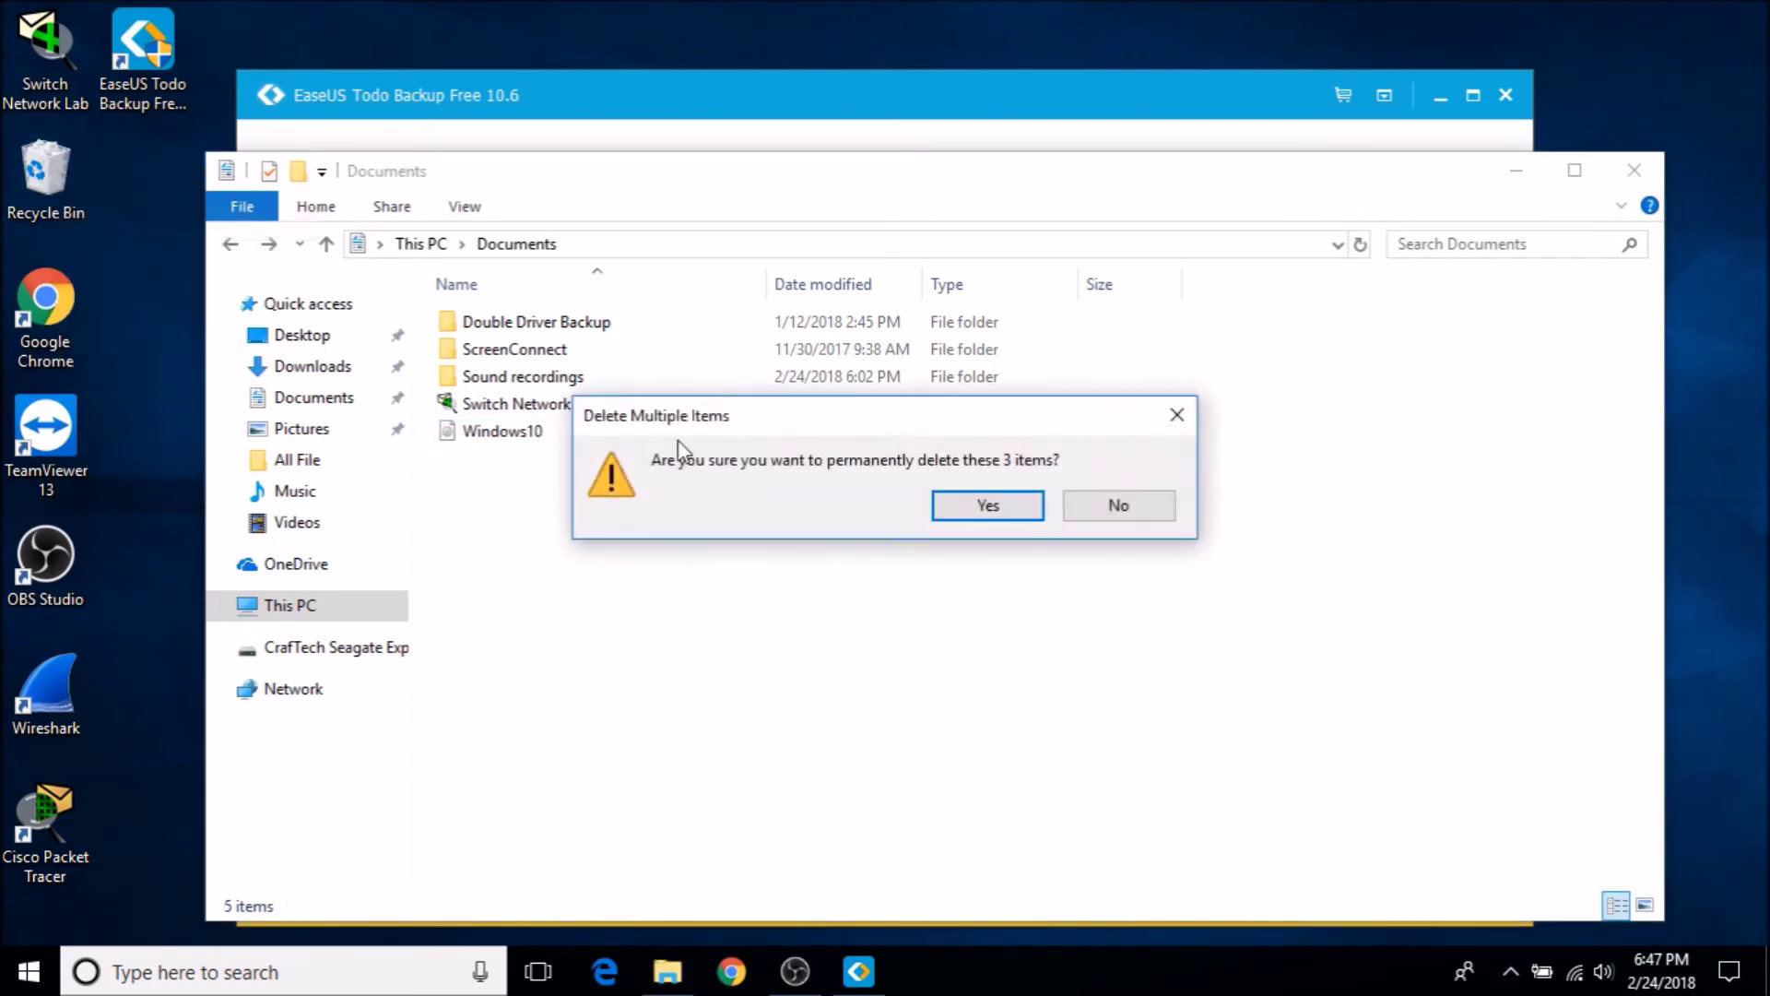
left_click(963, 507)
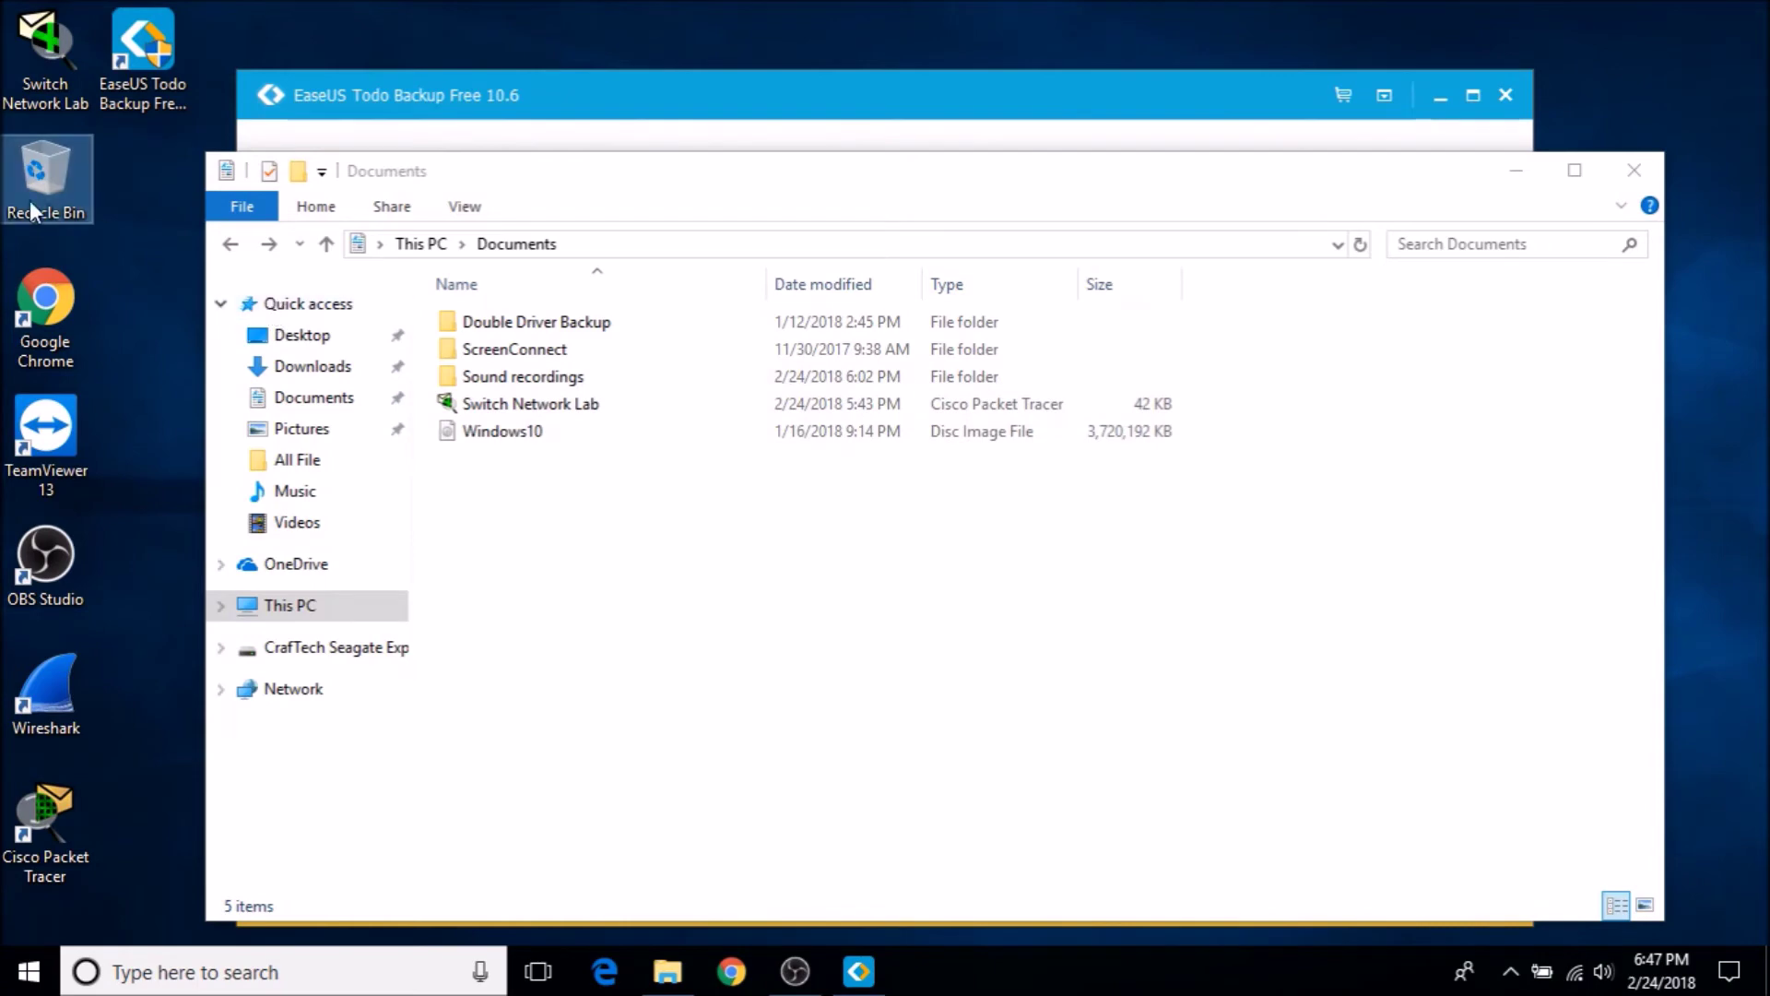
Step: Return to File Explorer and open the PC Backup\PC Image Backup folder on drive D: to reach the full backup image
left_click(649, 117)
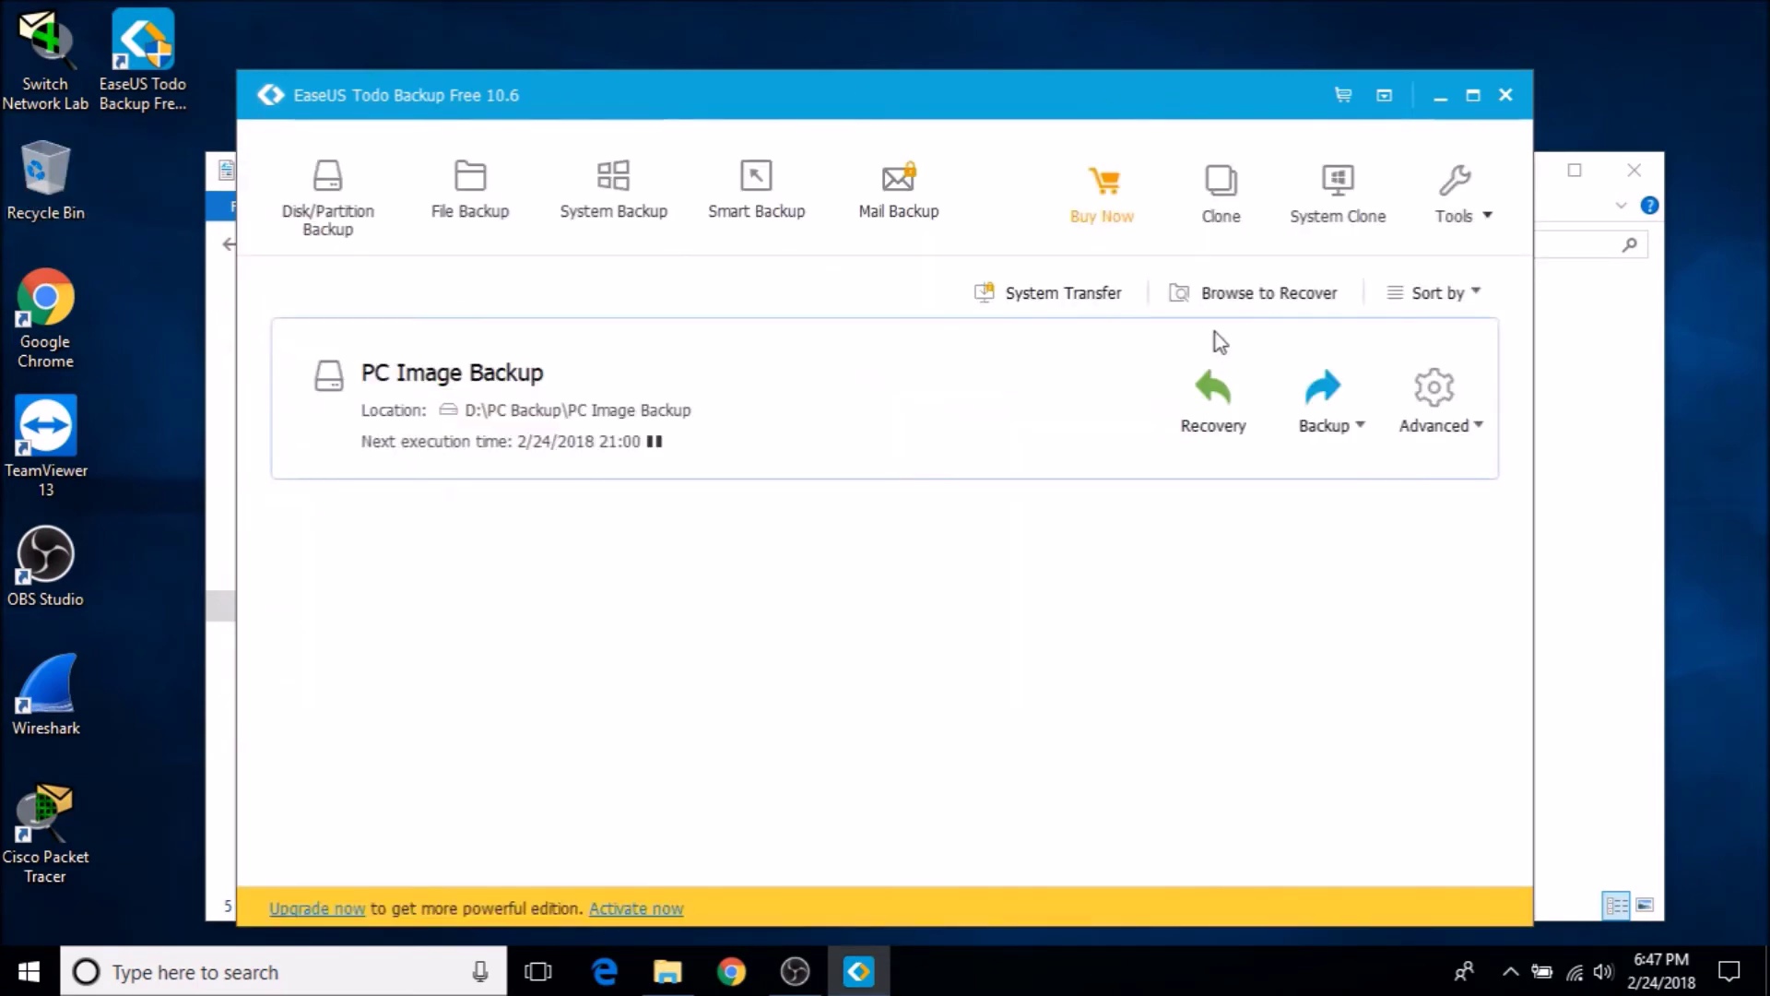
left_click(667, 970)
left_click(297, 608)
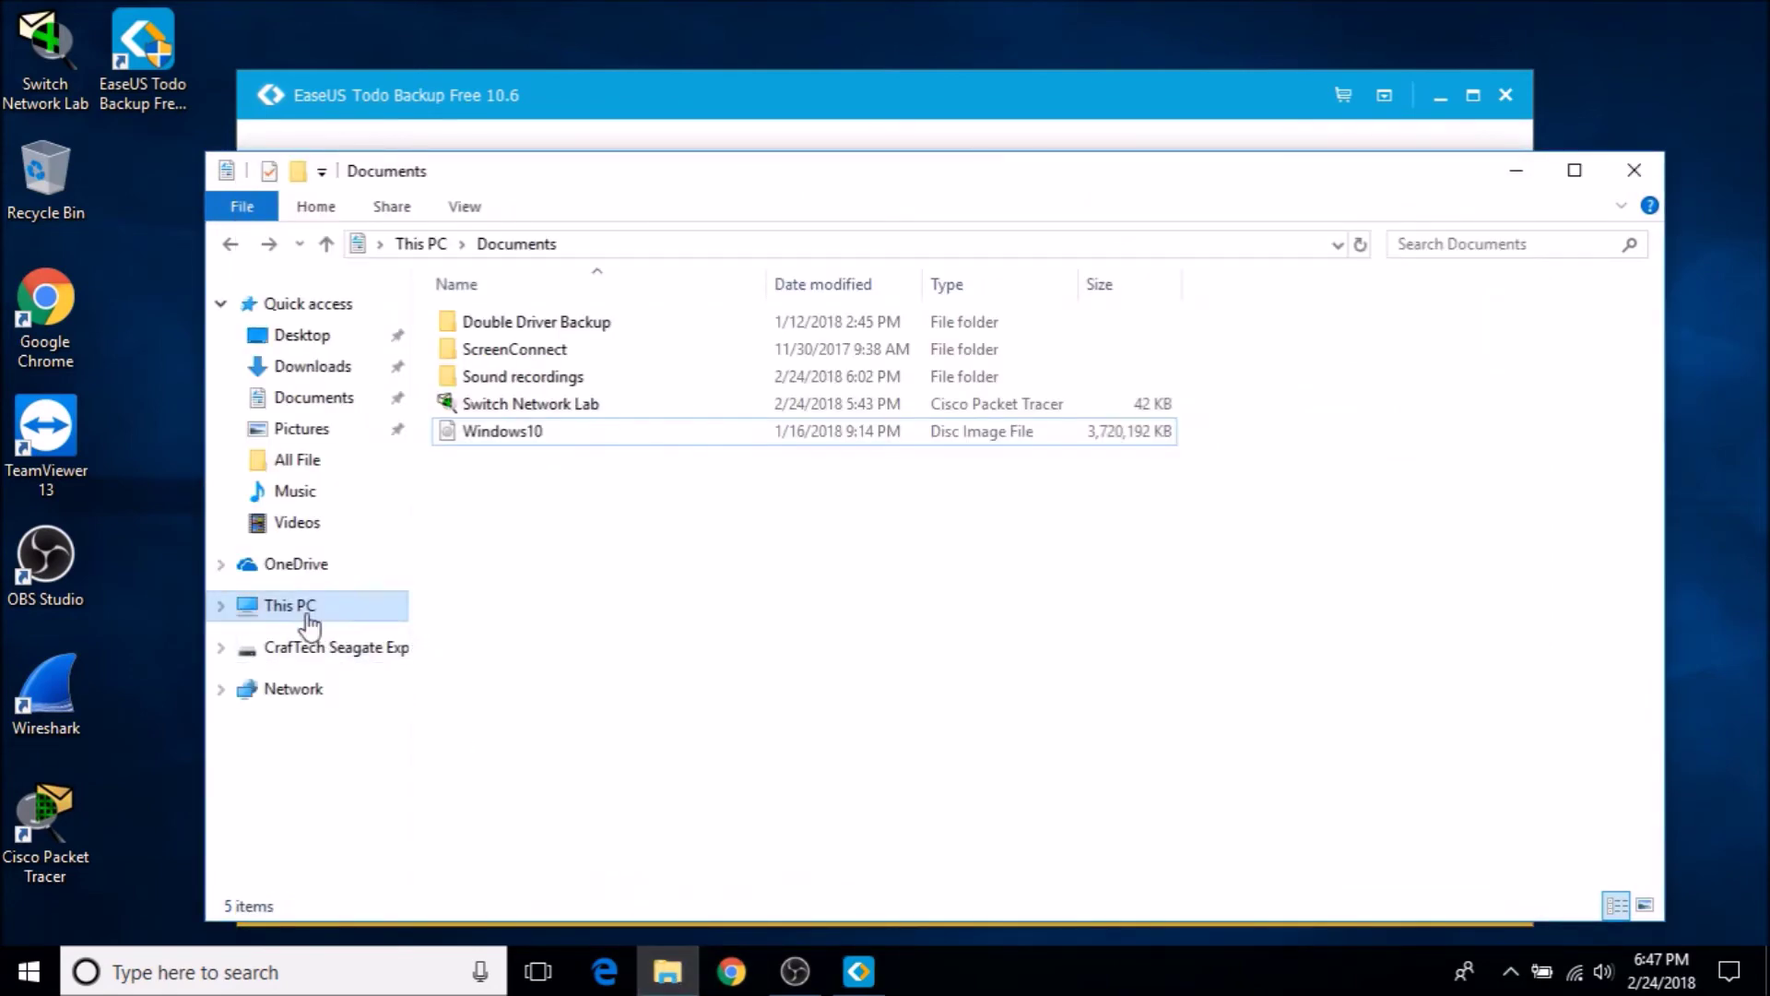
double_click(931, 619)
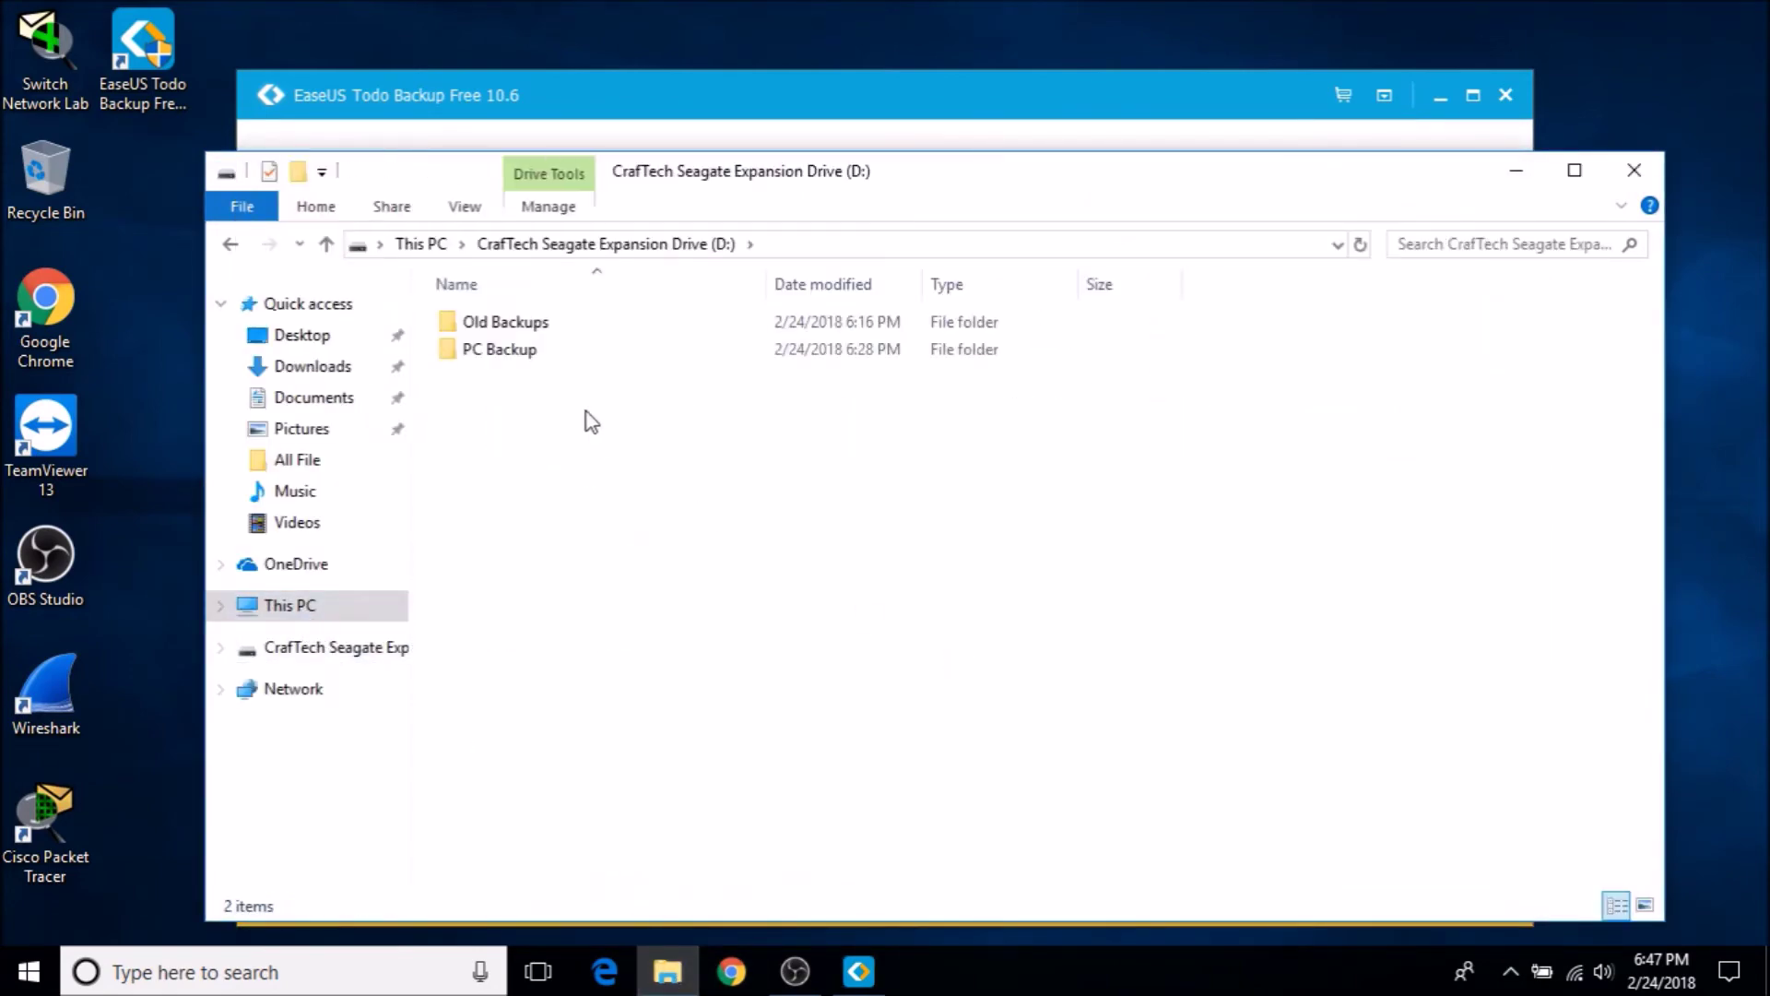
double_click(518, 364)
double_click(498, 331)
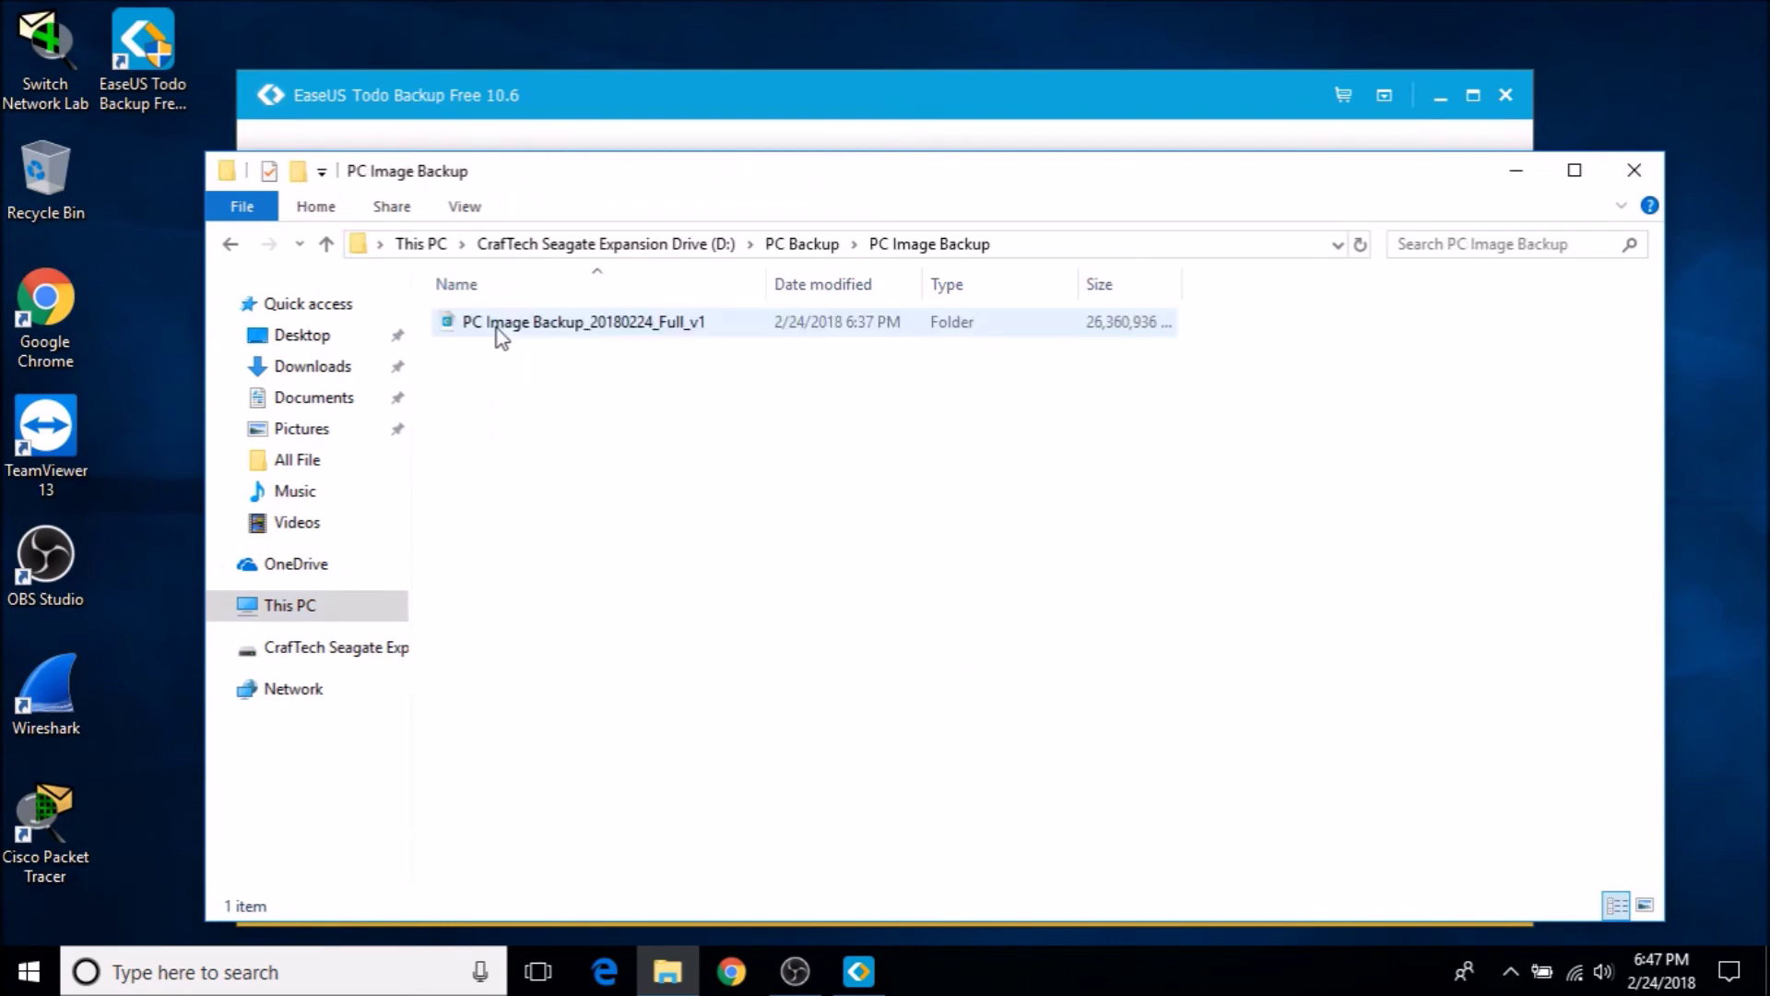
Step: Open the full backup image PC Image Backup_20180224_Full_v1 and browse into its C: drive
double_click(548, 328)
left_click_drag(871, 37, 762, 395)
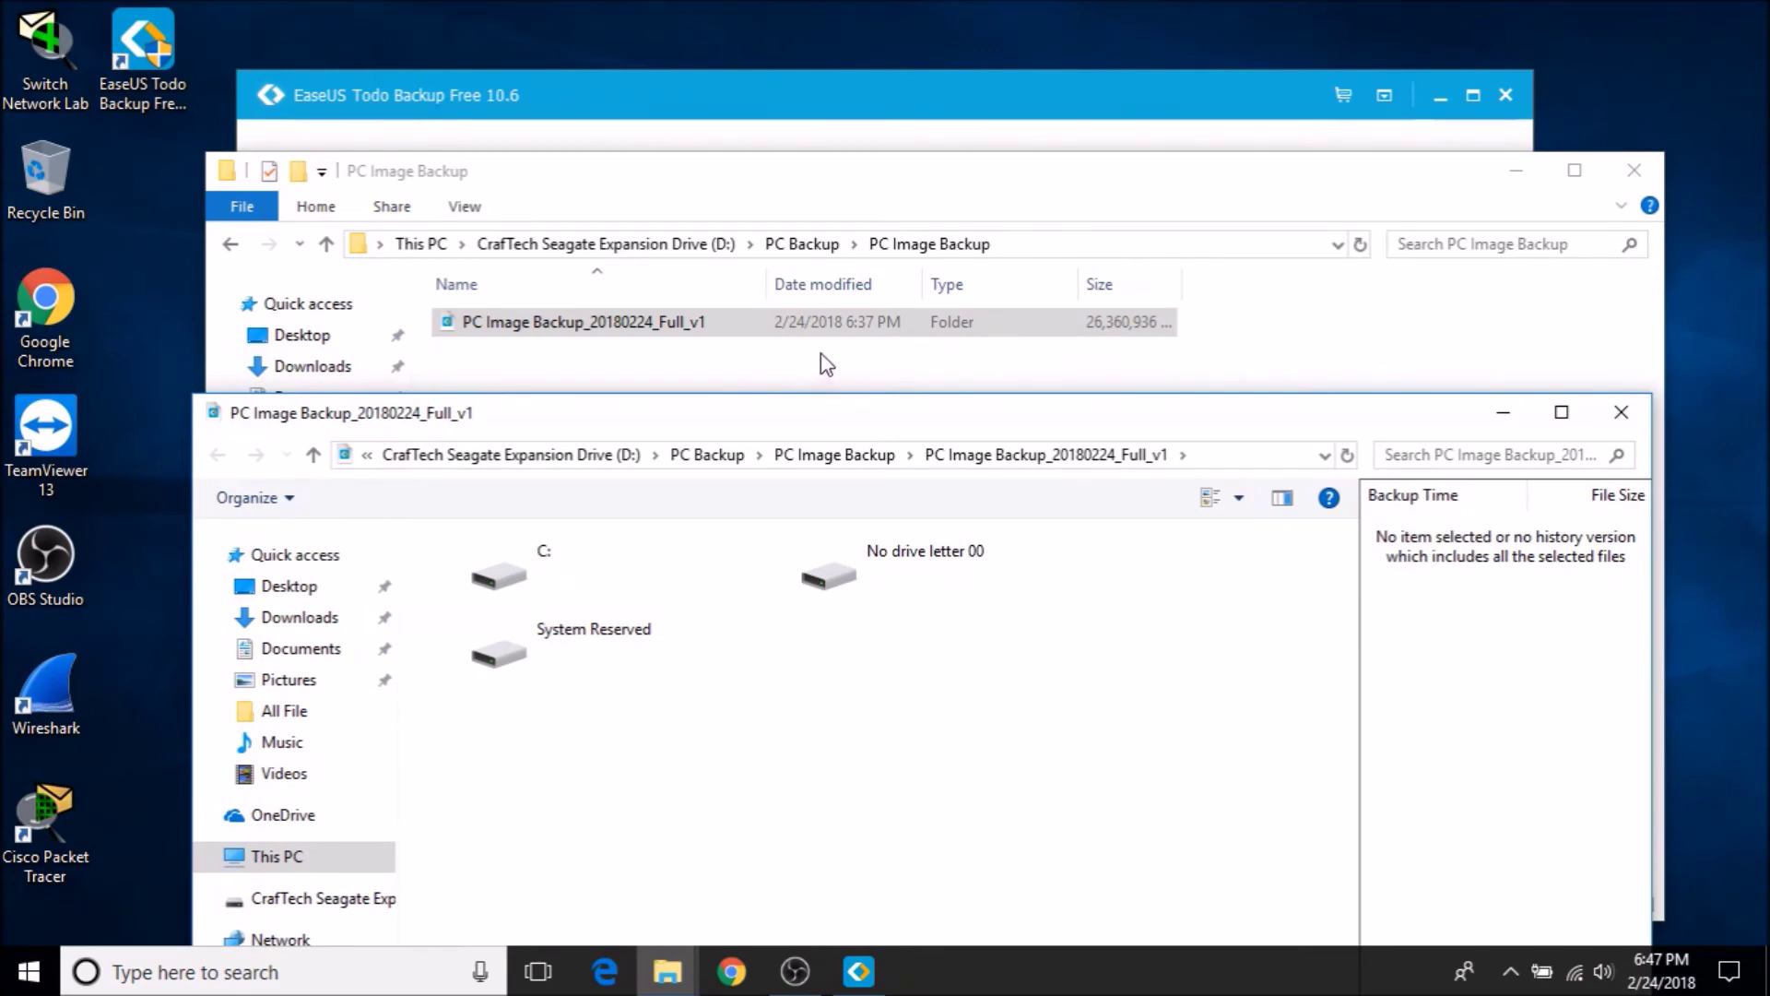
left_click_drag(788, 412, 805, 285)
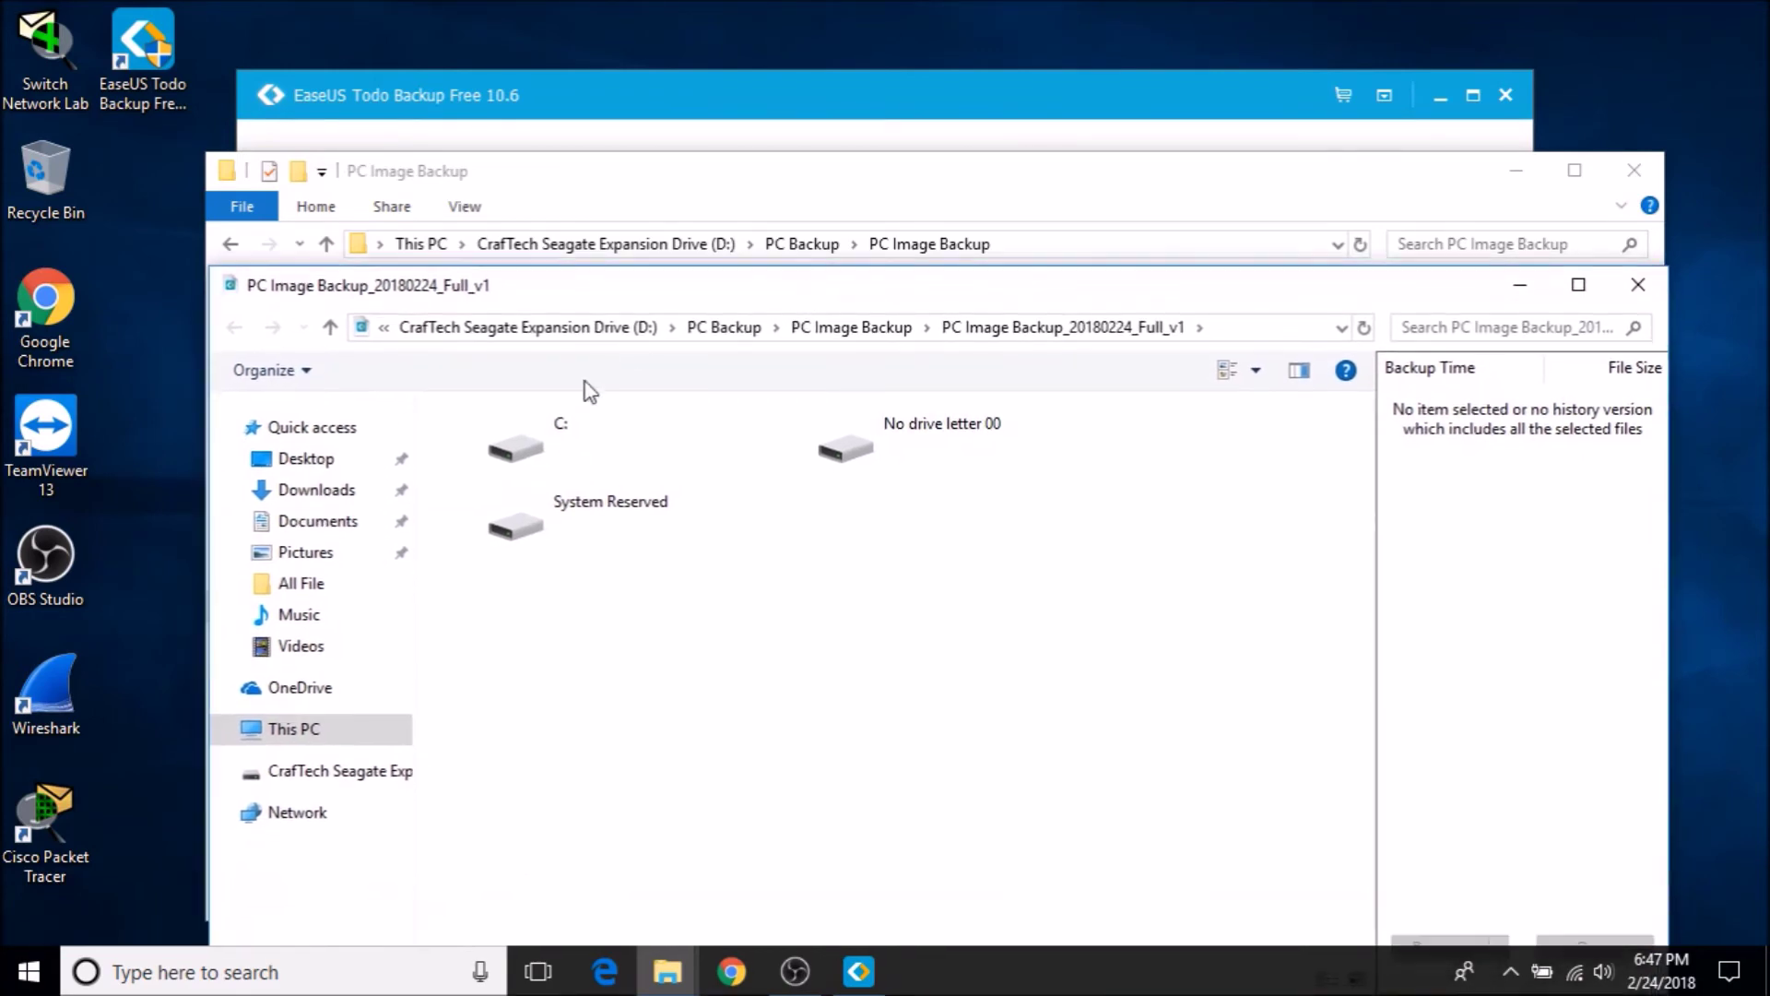
double_click(533, 451)
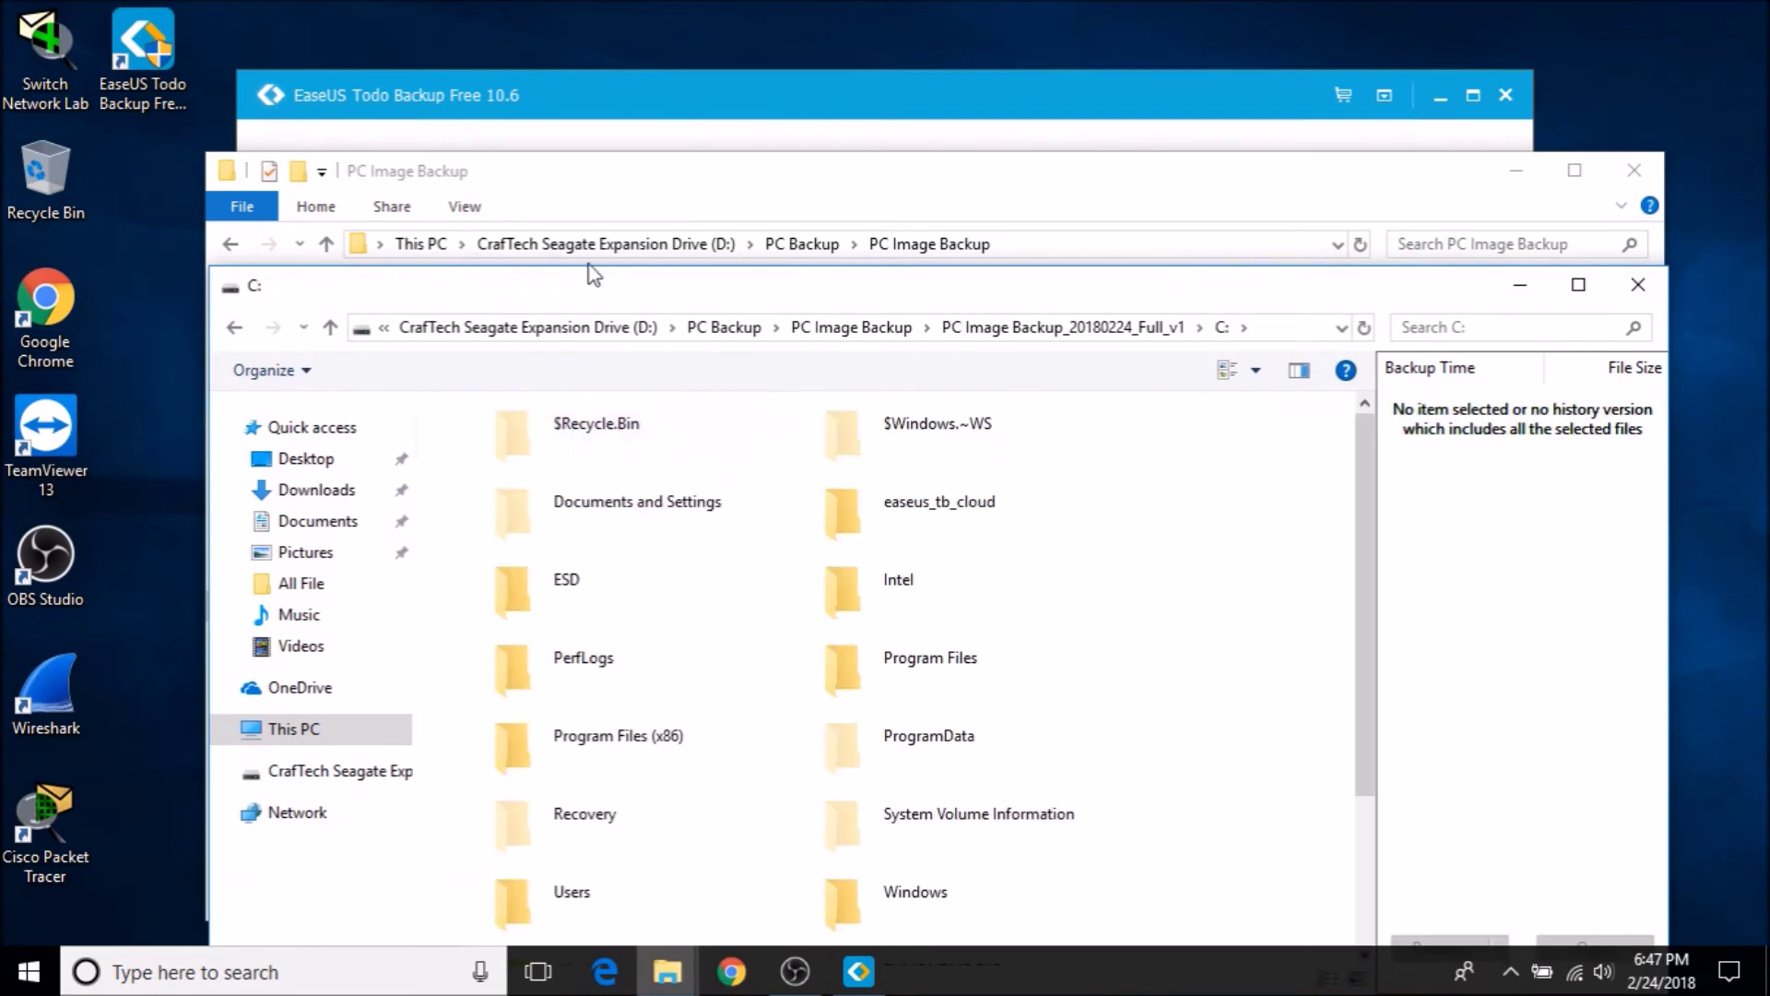
left_click_drag(582, 291, 613, 95)
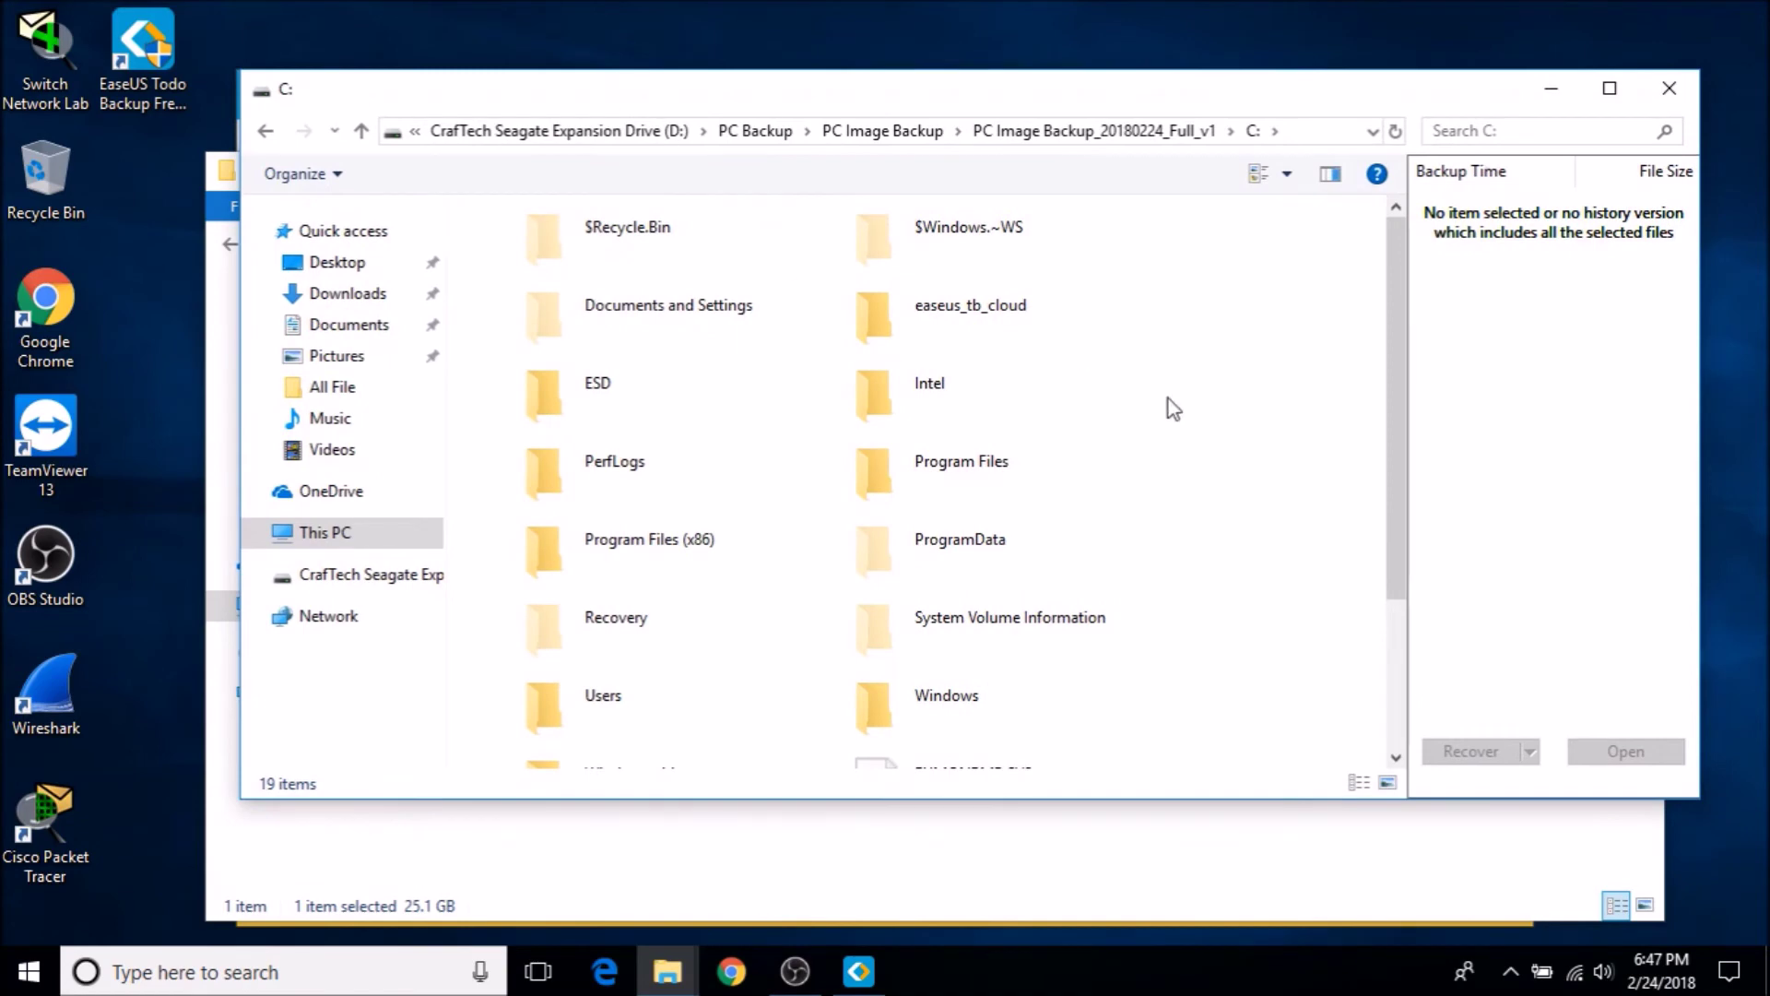
Step: Browse to the Users\CCS-LT1\Documents folder inside the backup image's C: drive
scroll(1396, 479, "down", 2)
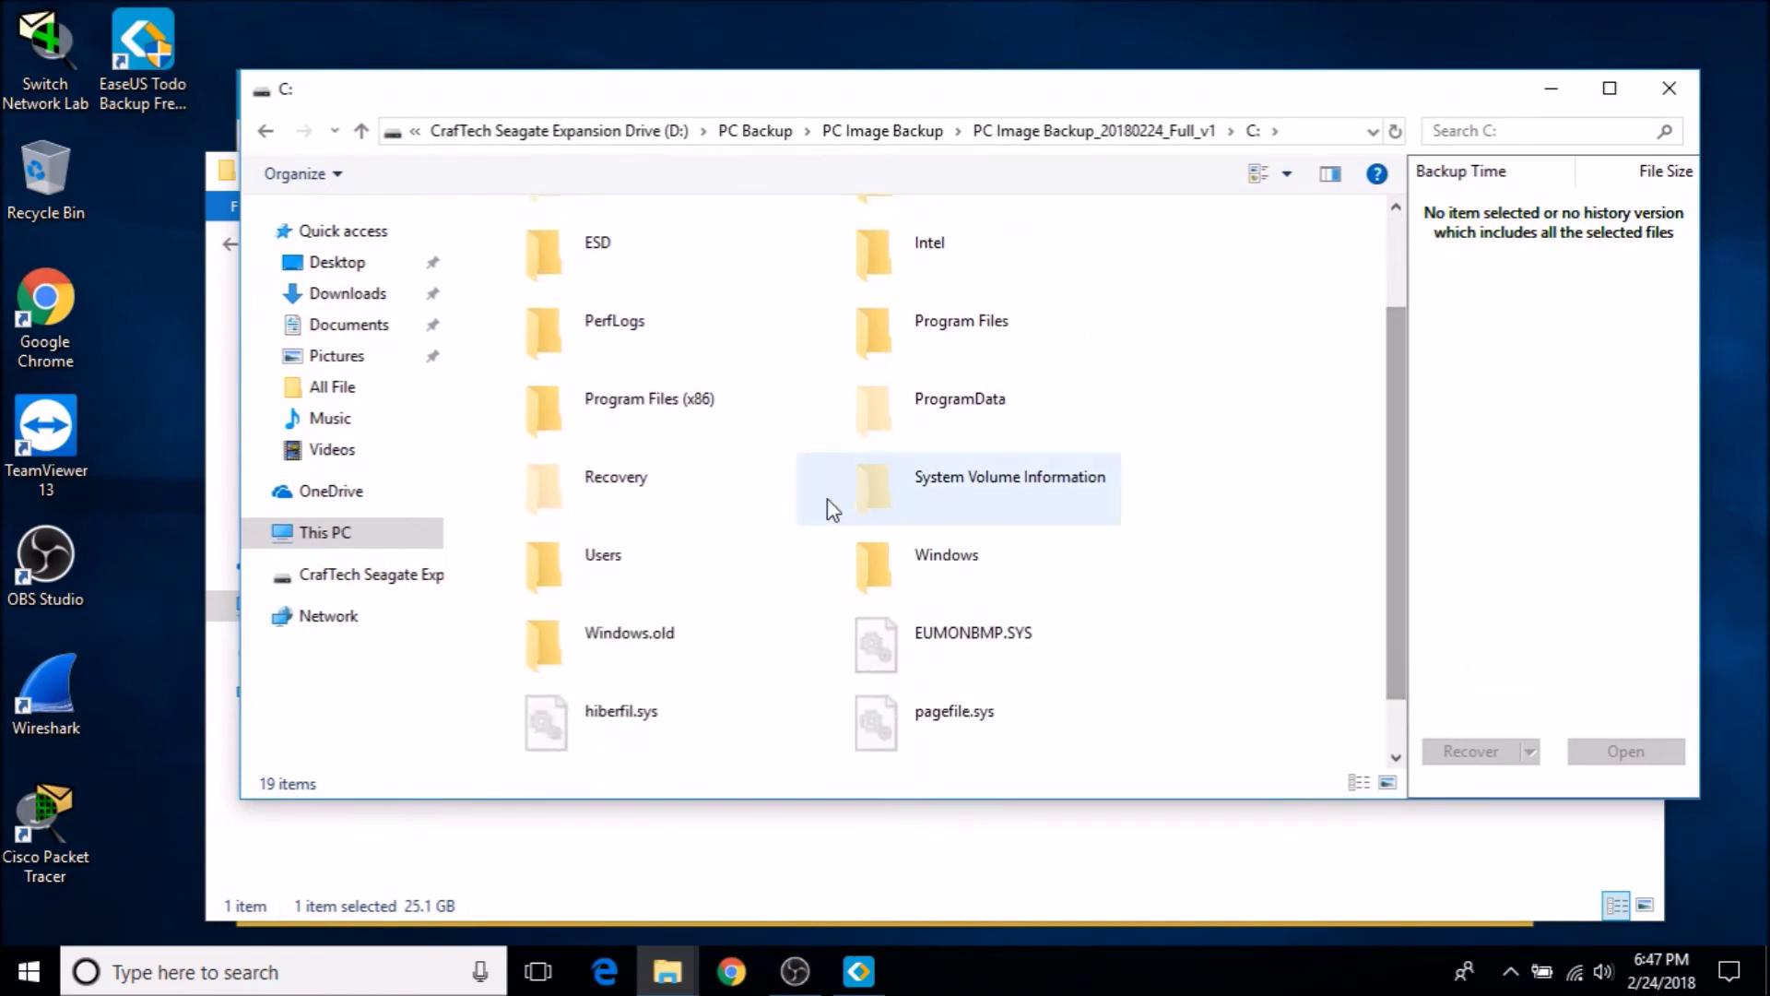
double_click(630, 552)
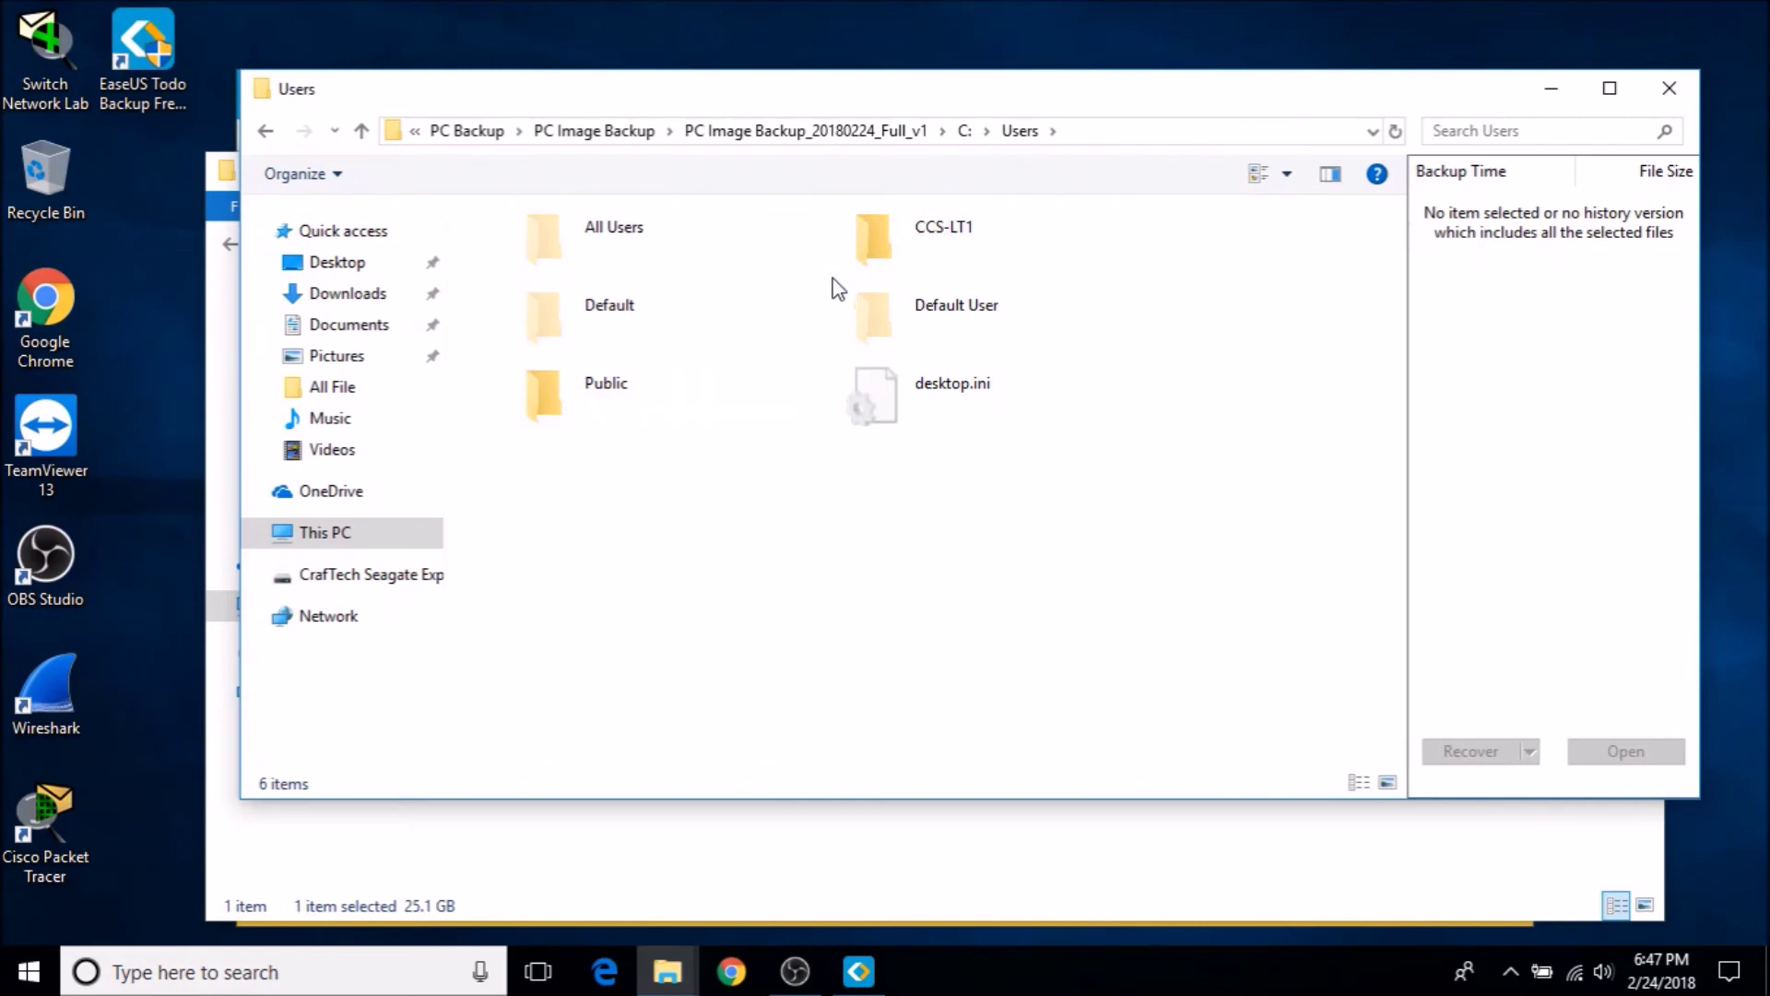
double_click(939, 246)
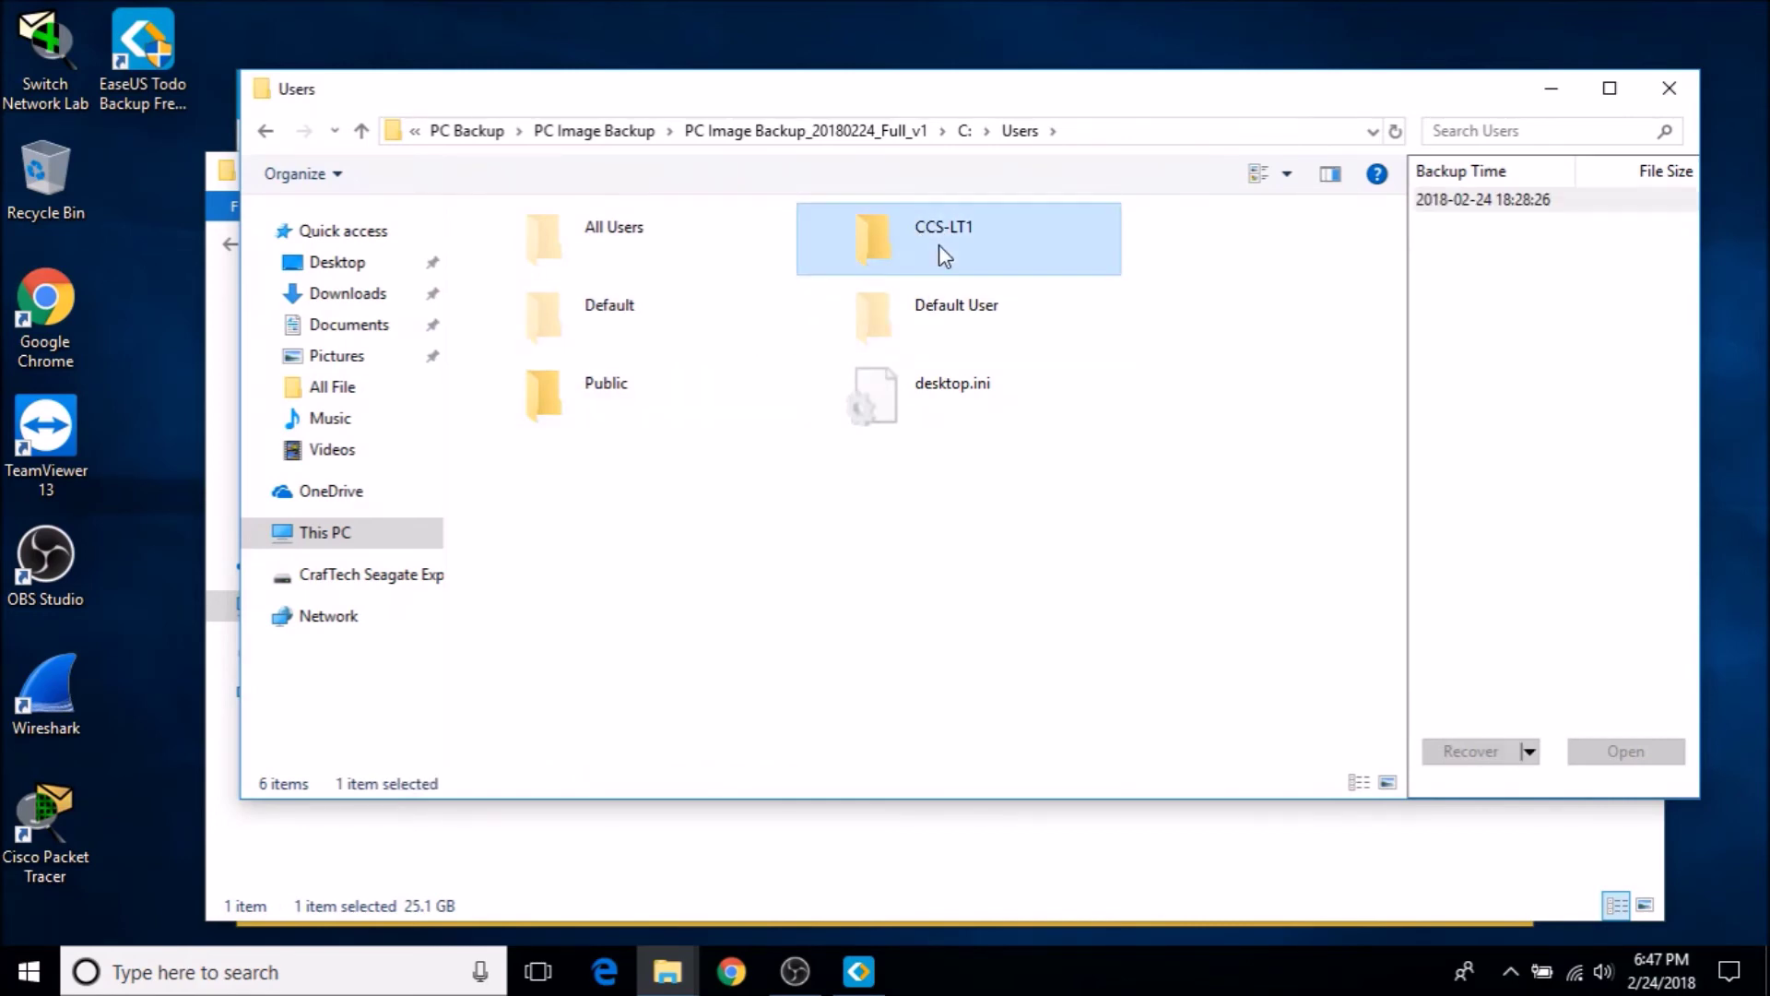
left_click_drag(1394, 299, 1394, 334)
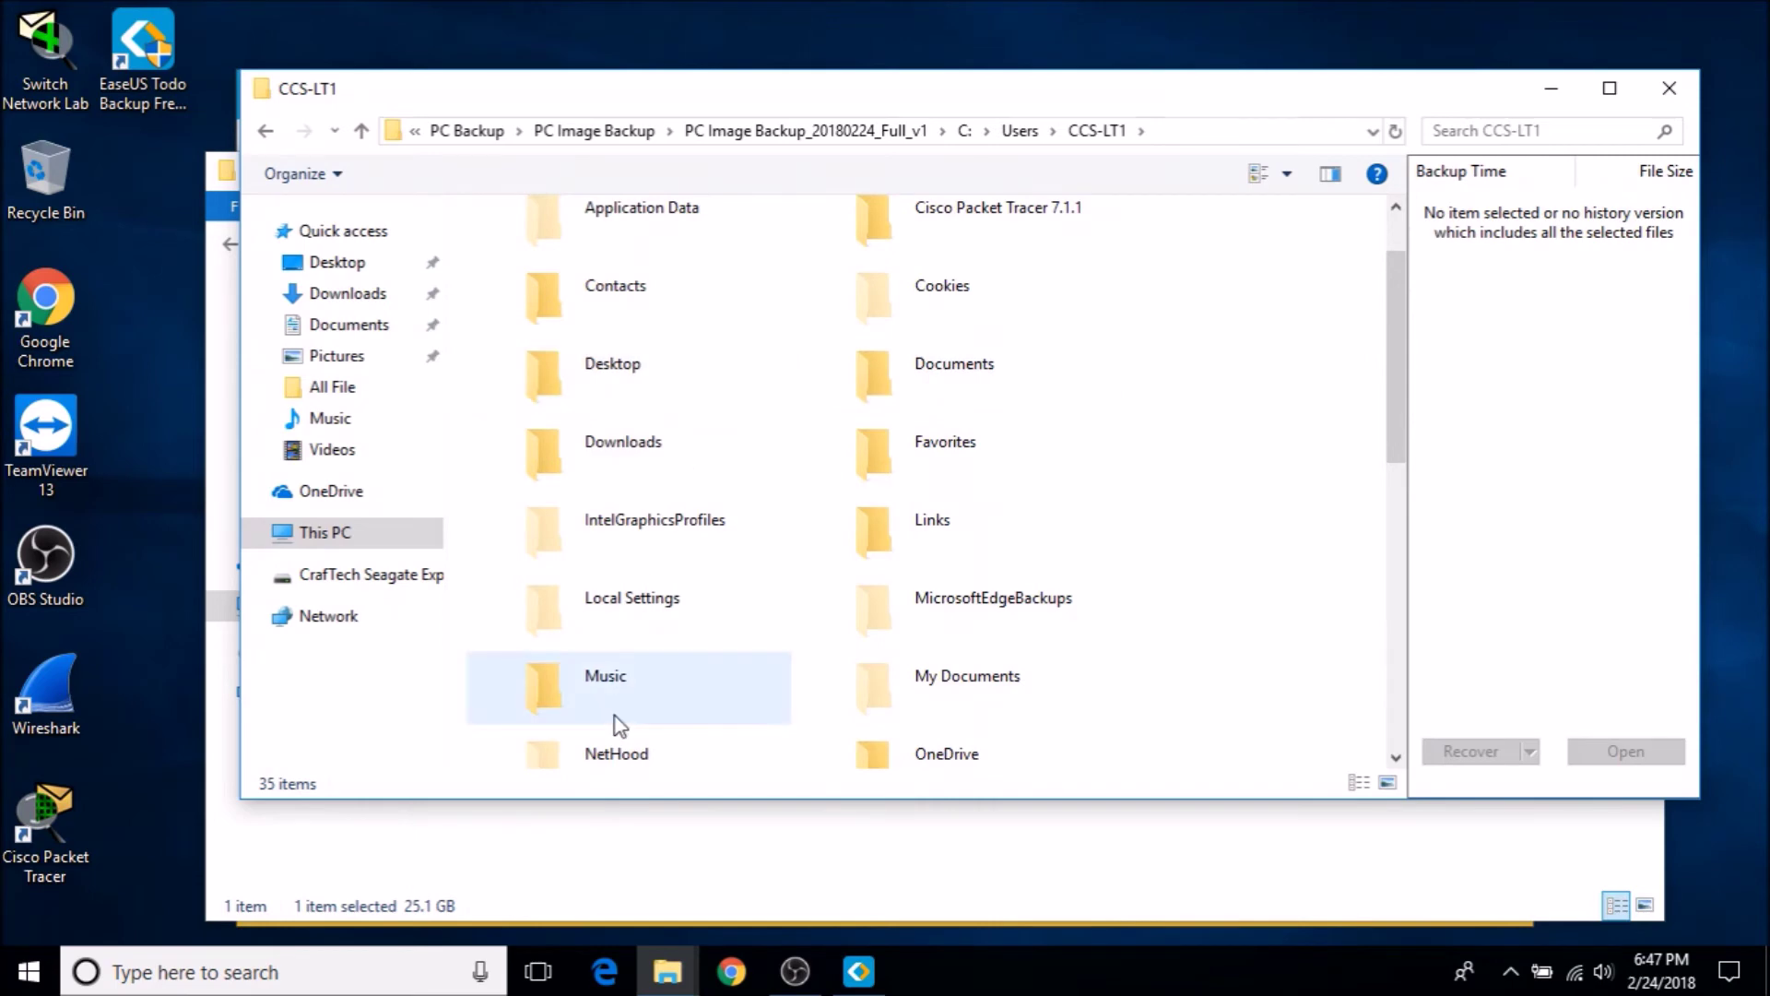
mouse_move(1396, 431)
left_mouse_down()
mouse_move(1399, 572)
mouse_move(1402, 396)
mouse_move(1407, 413)
left_mouse_up()
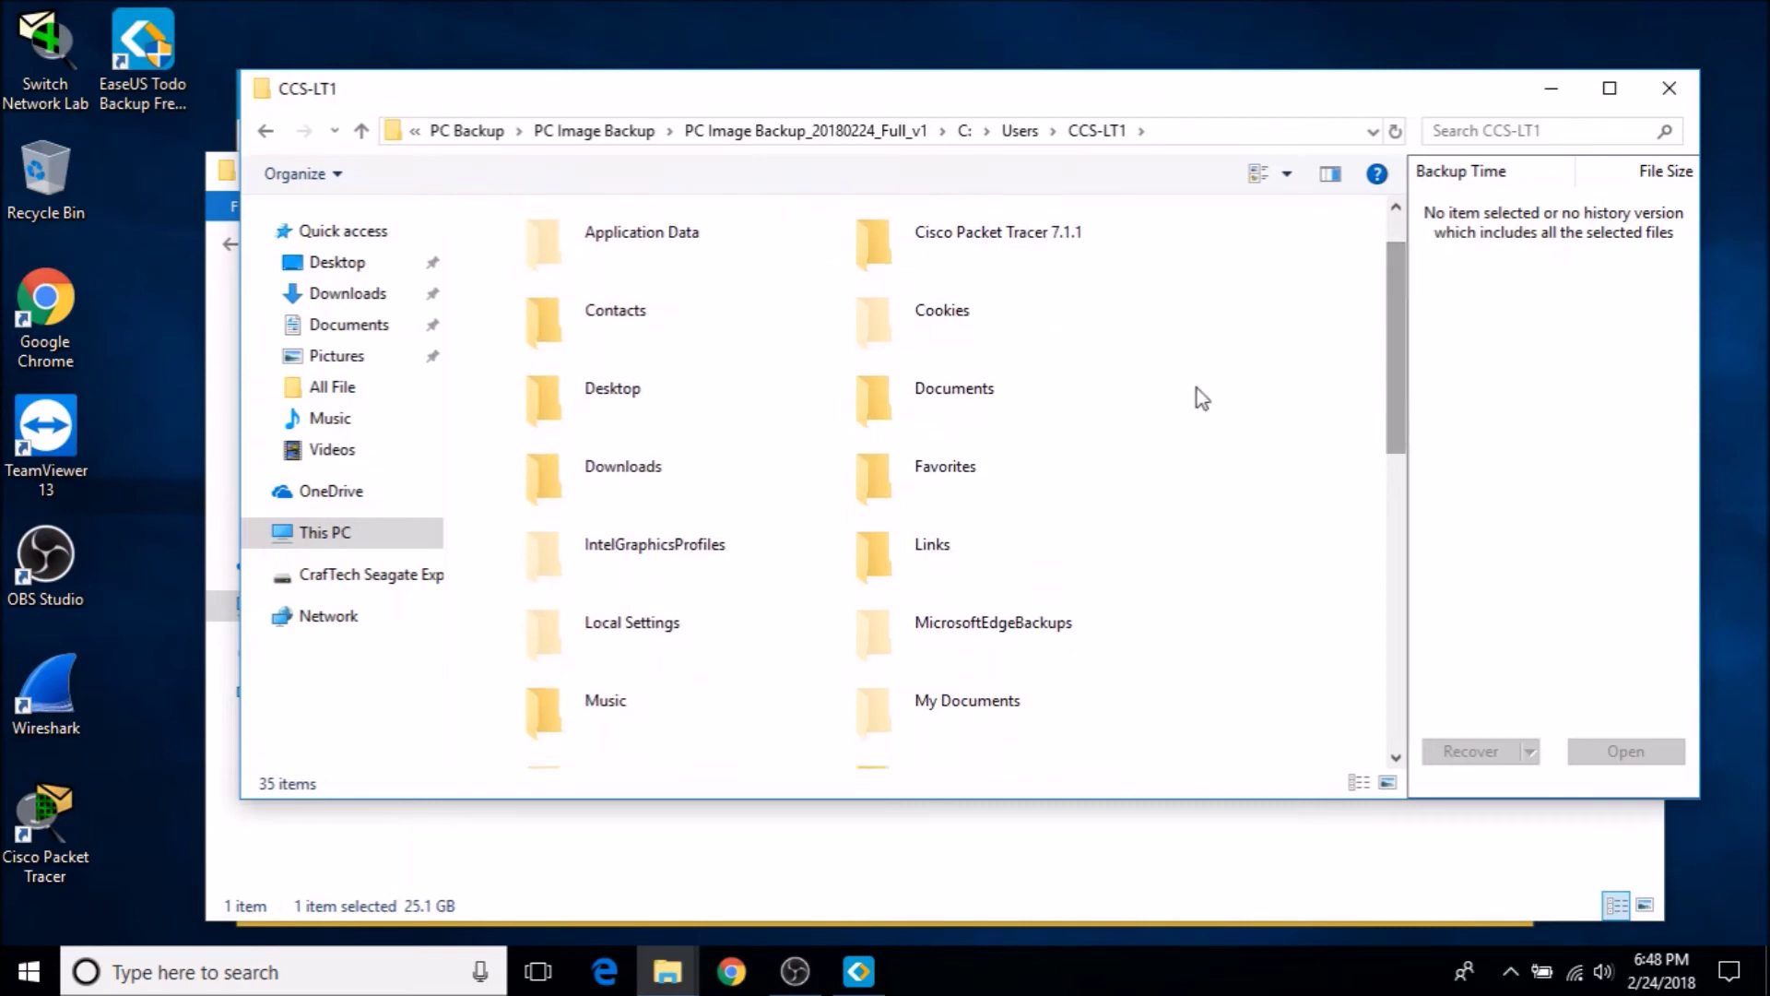
double_click(875, 422)
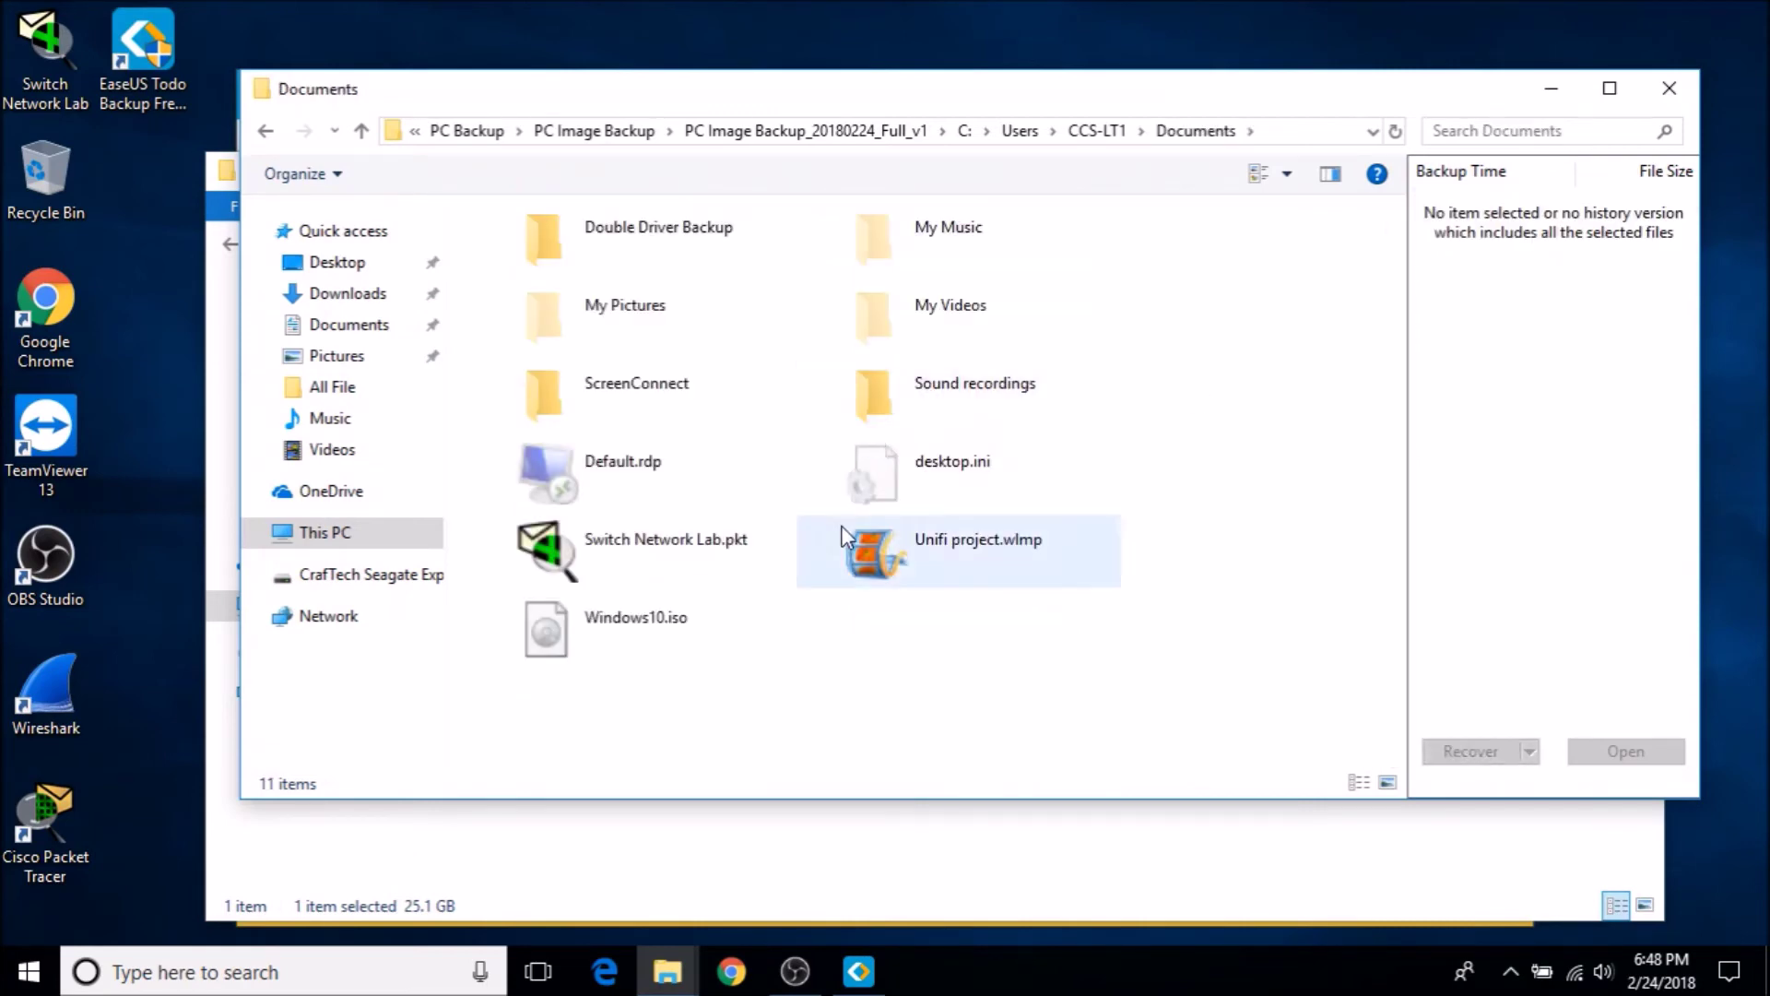
Step: Copy Unifi project.wlmp from the backup image's Documents folder and paste it onto the desktop
right_click(963, 559)
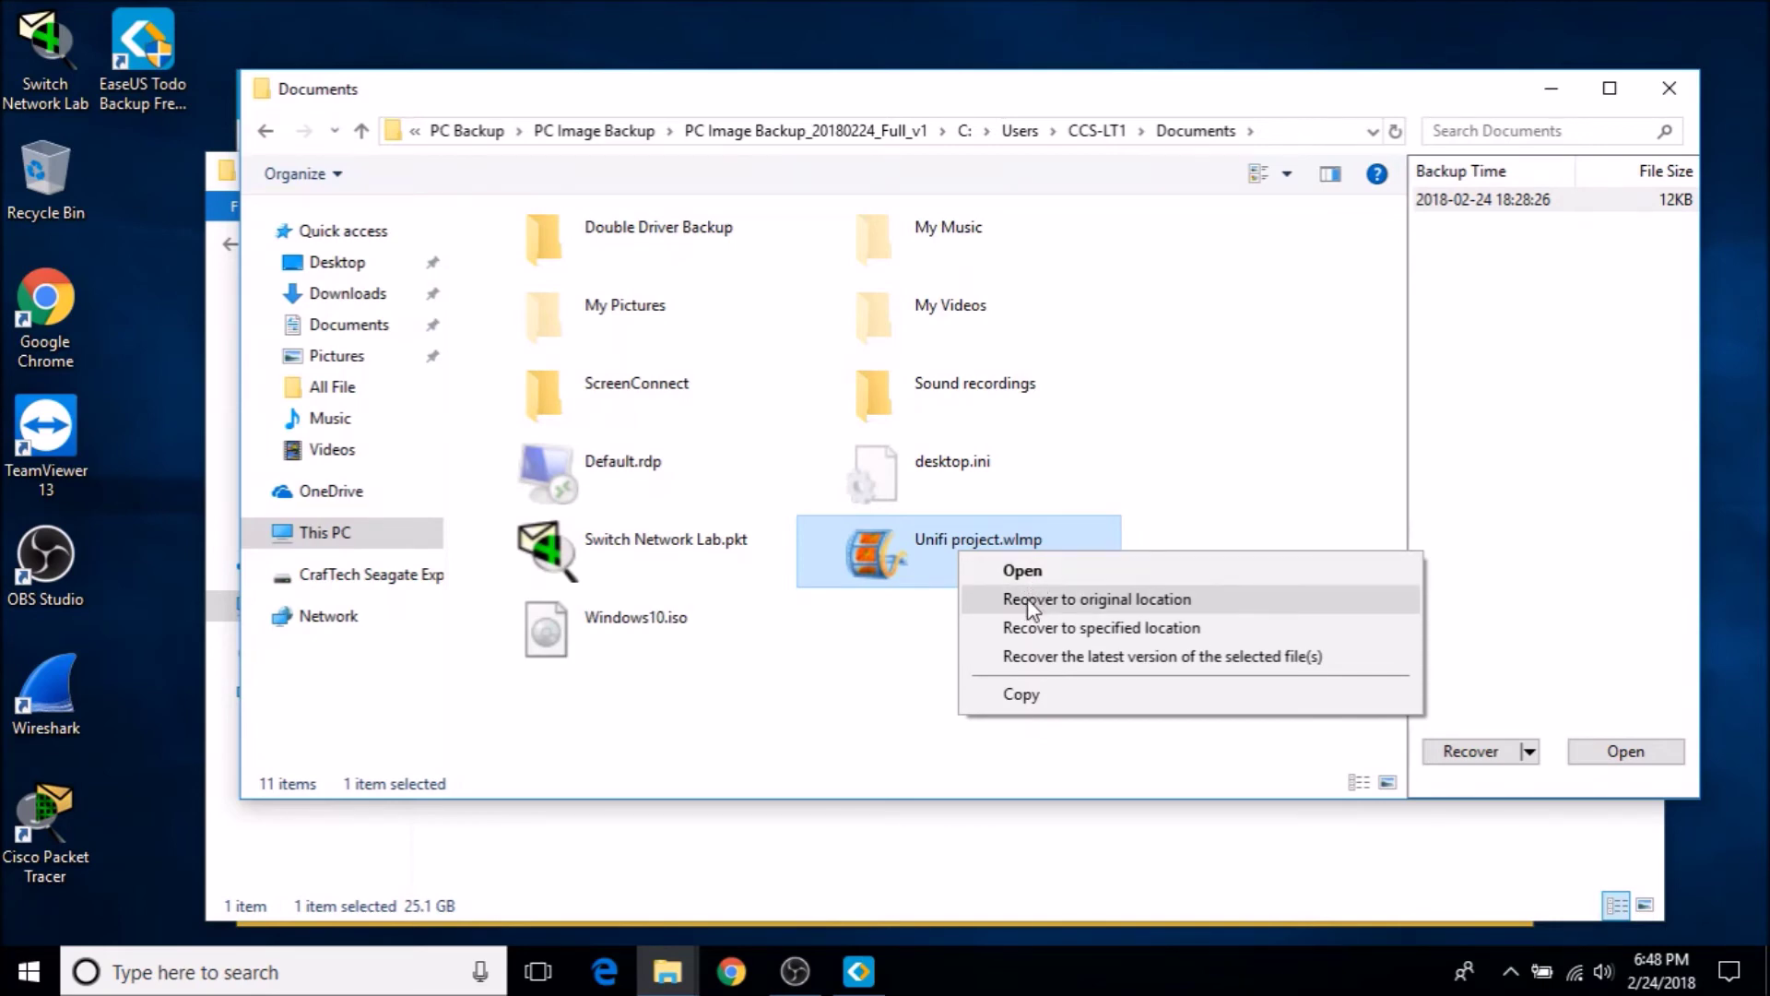
left_click(1021, 695)
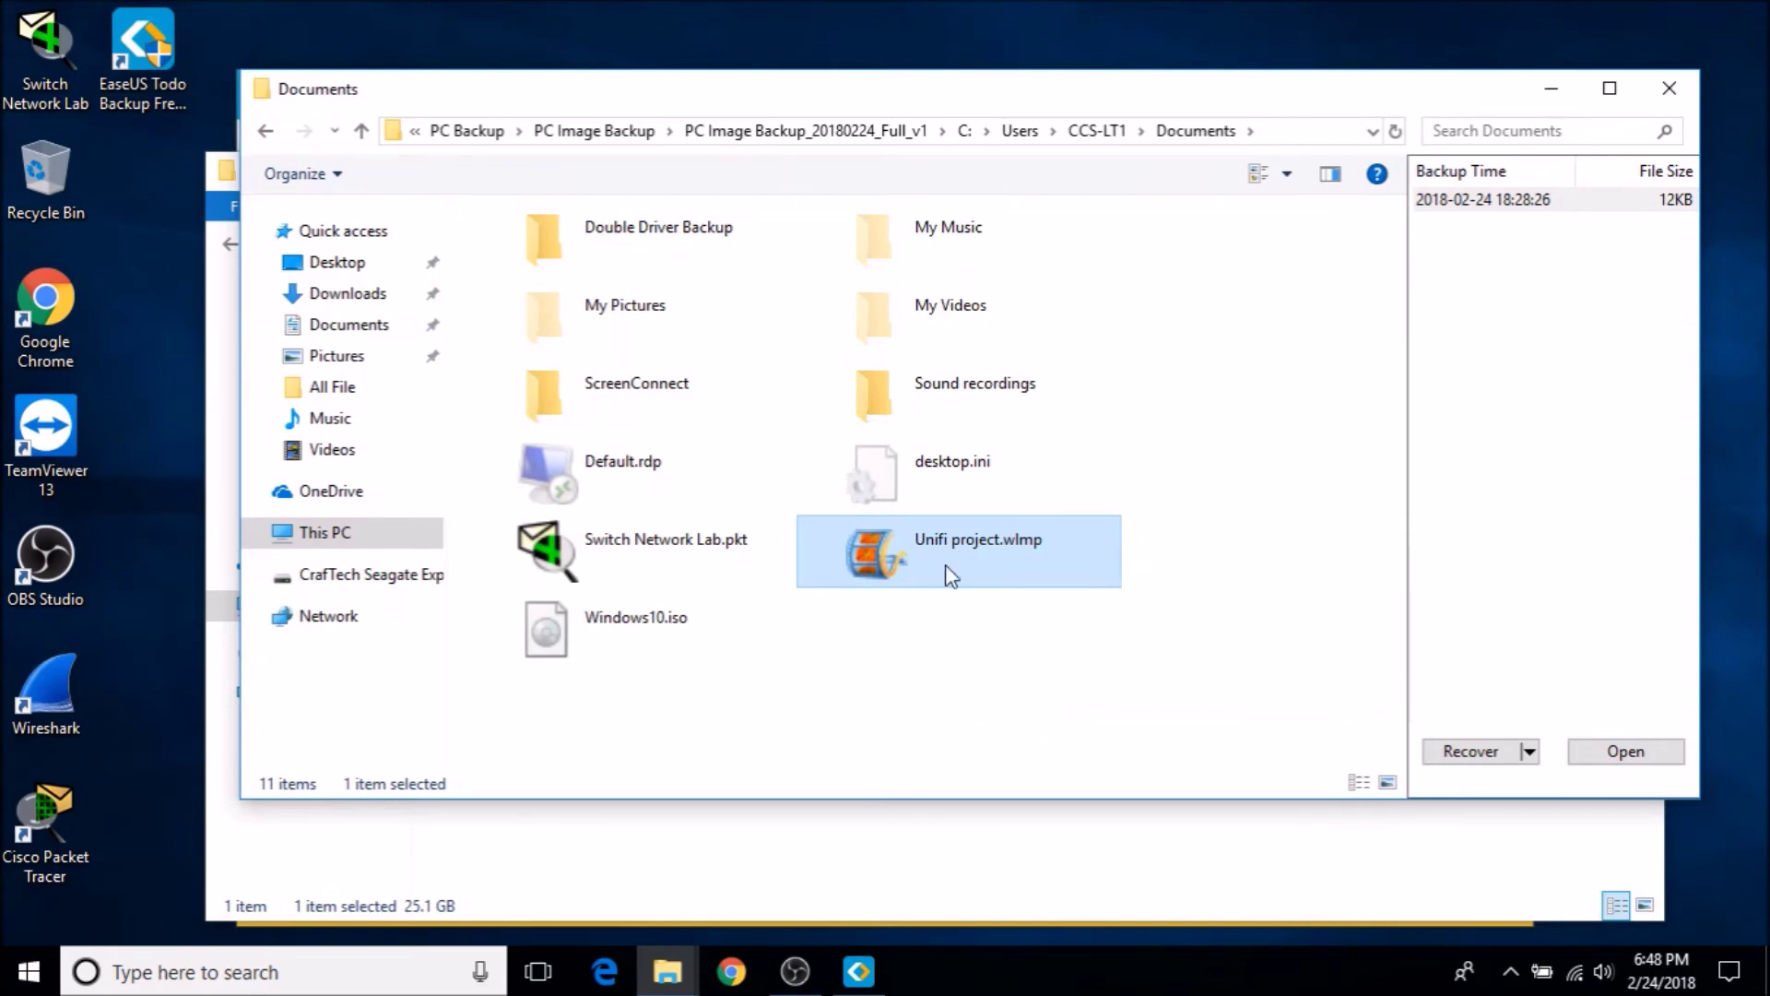
right_click(718, 13)
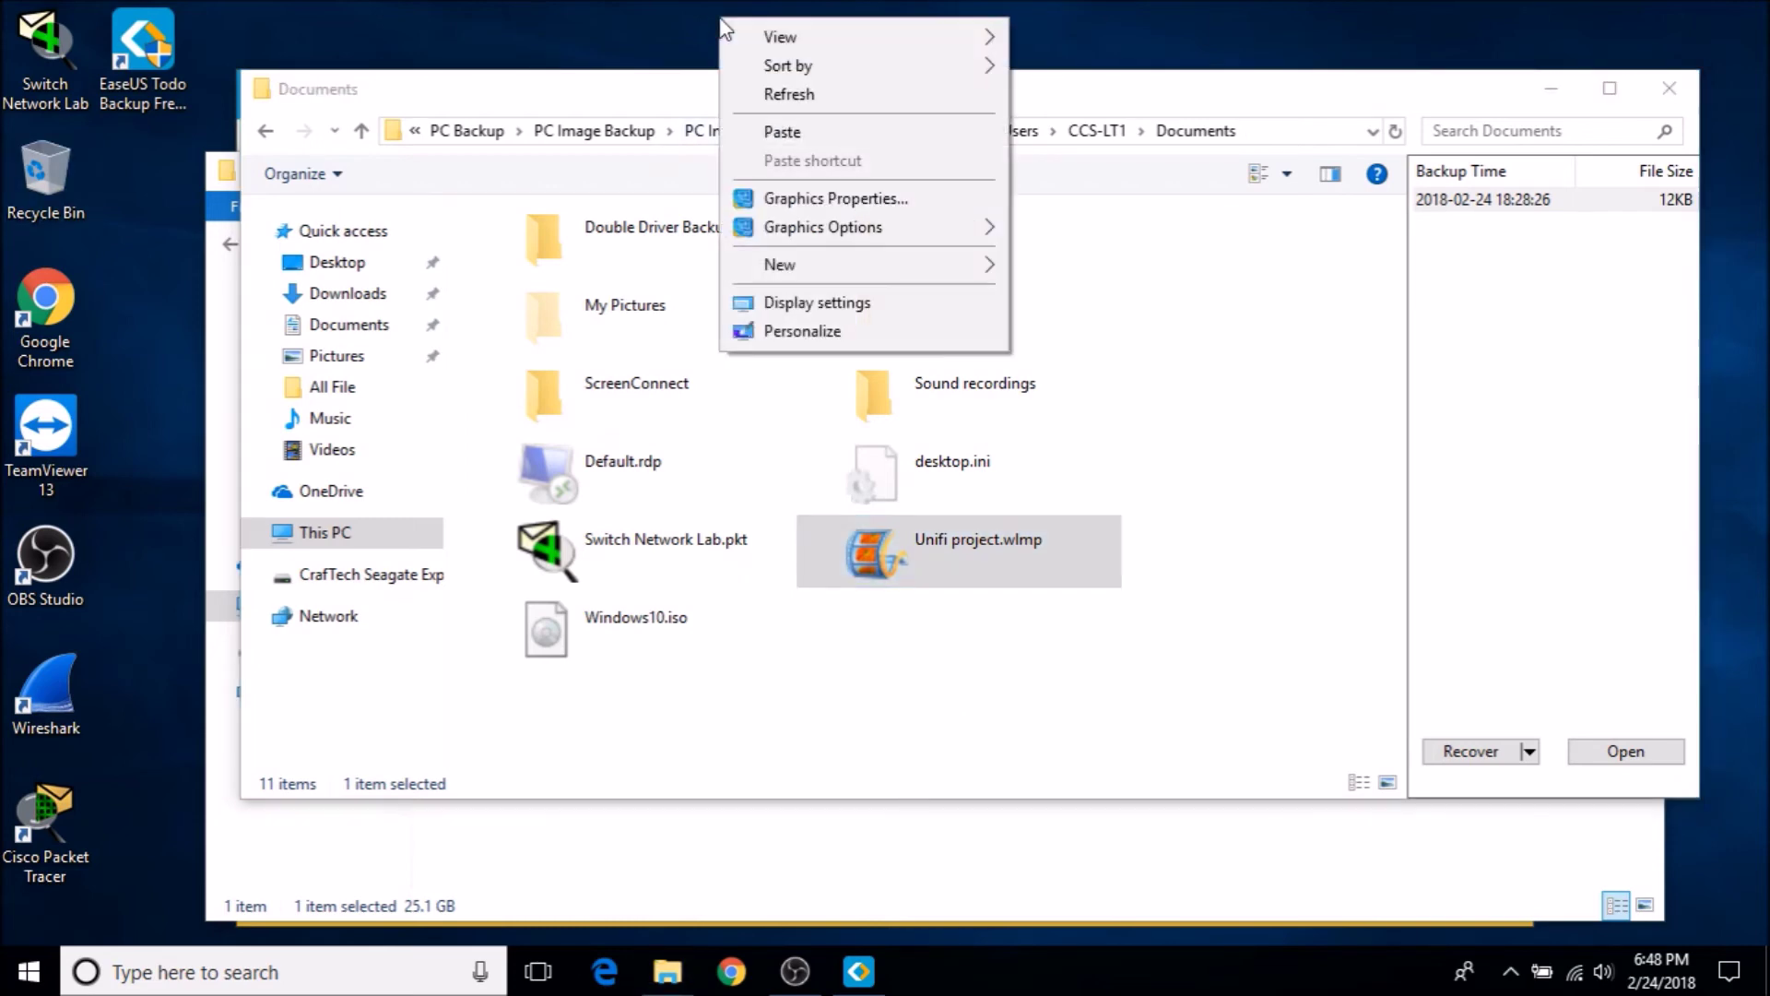
left_click(786, 132)
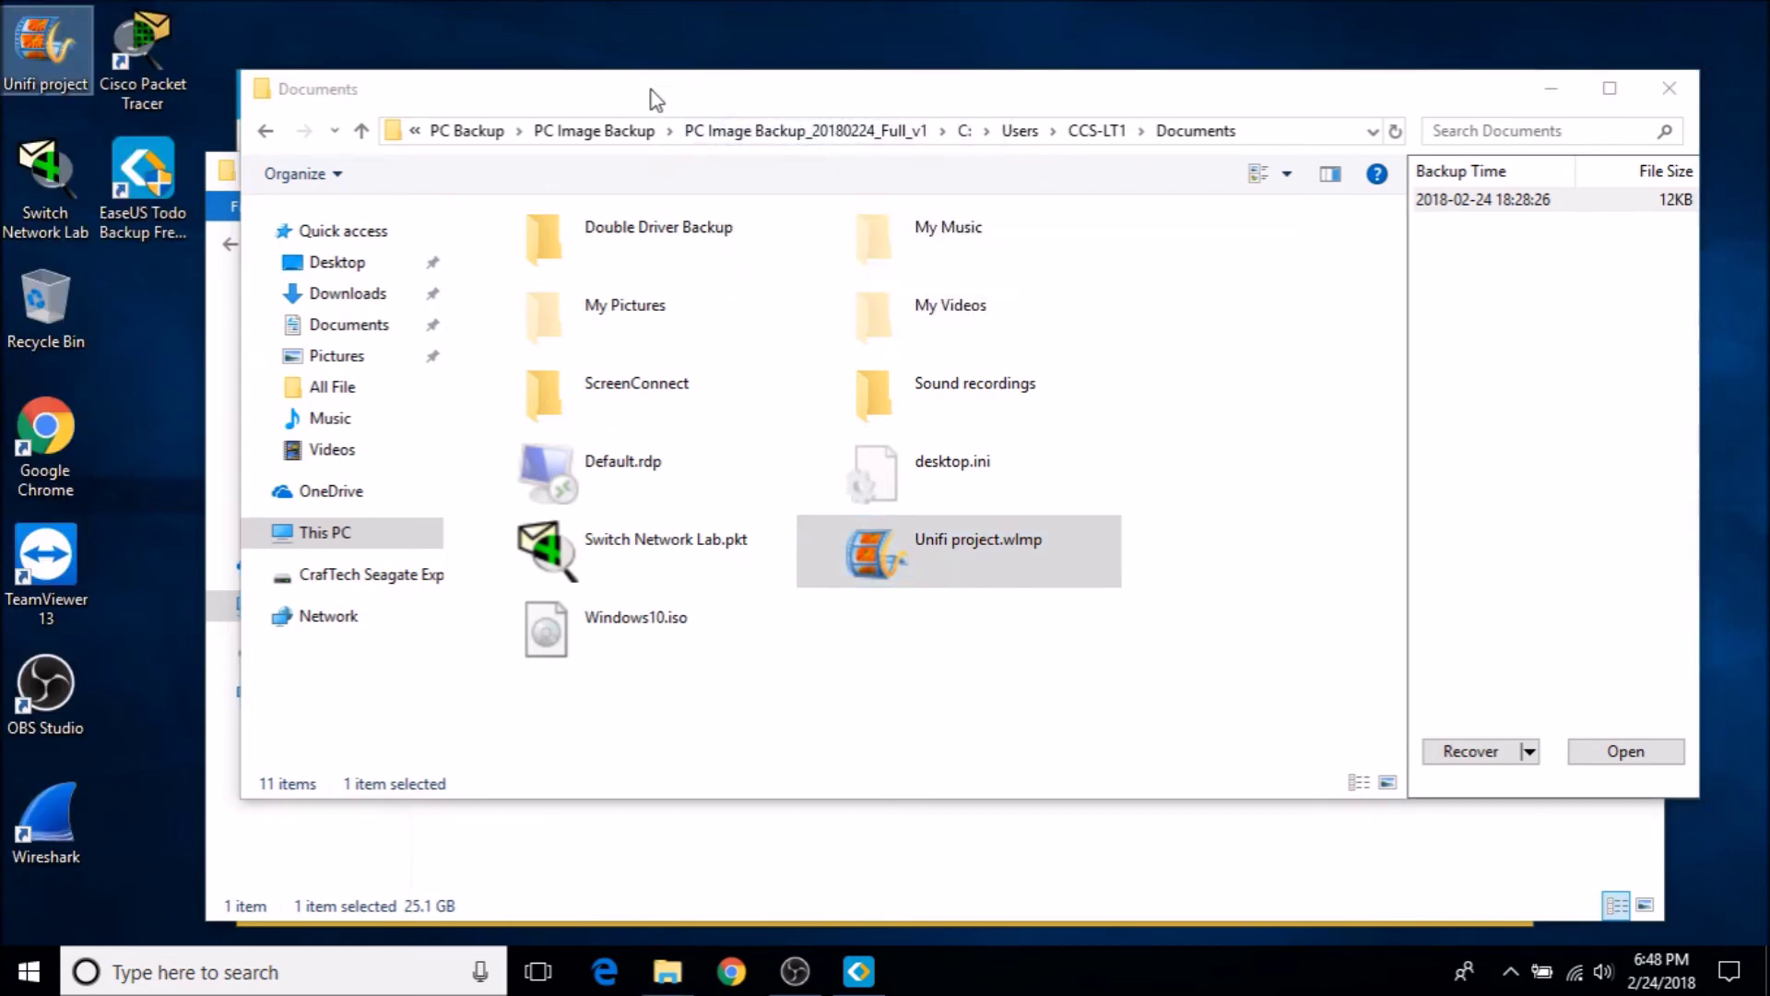
right_click(43, 54)
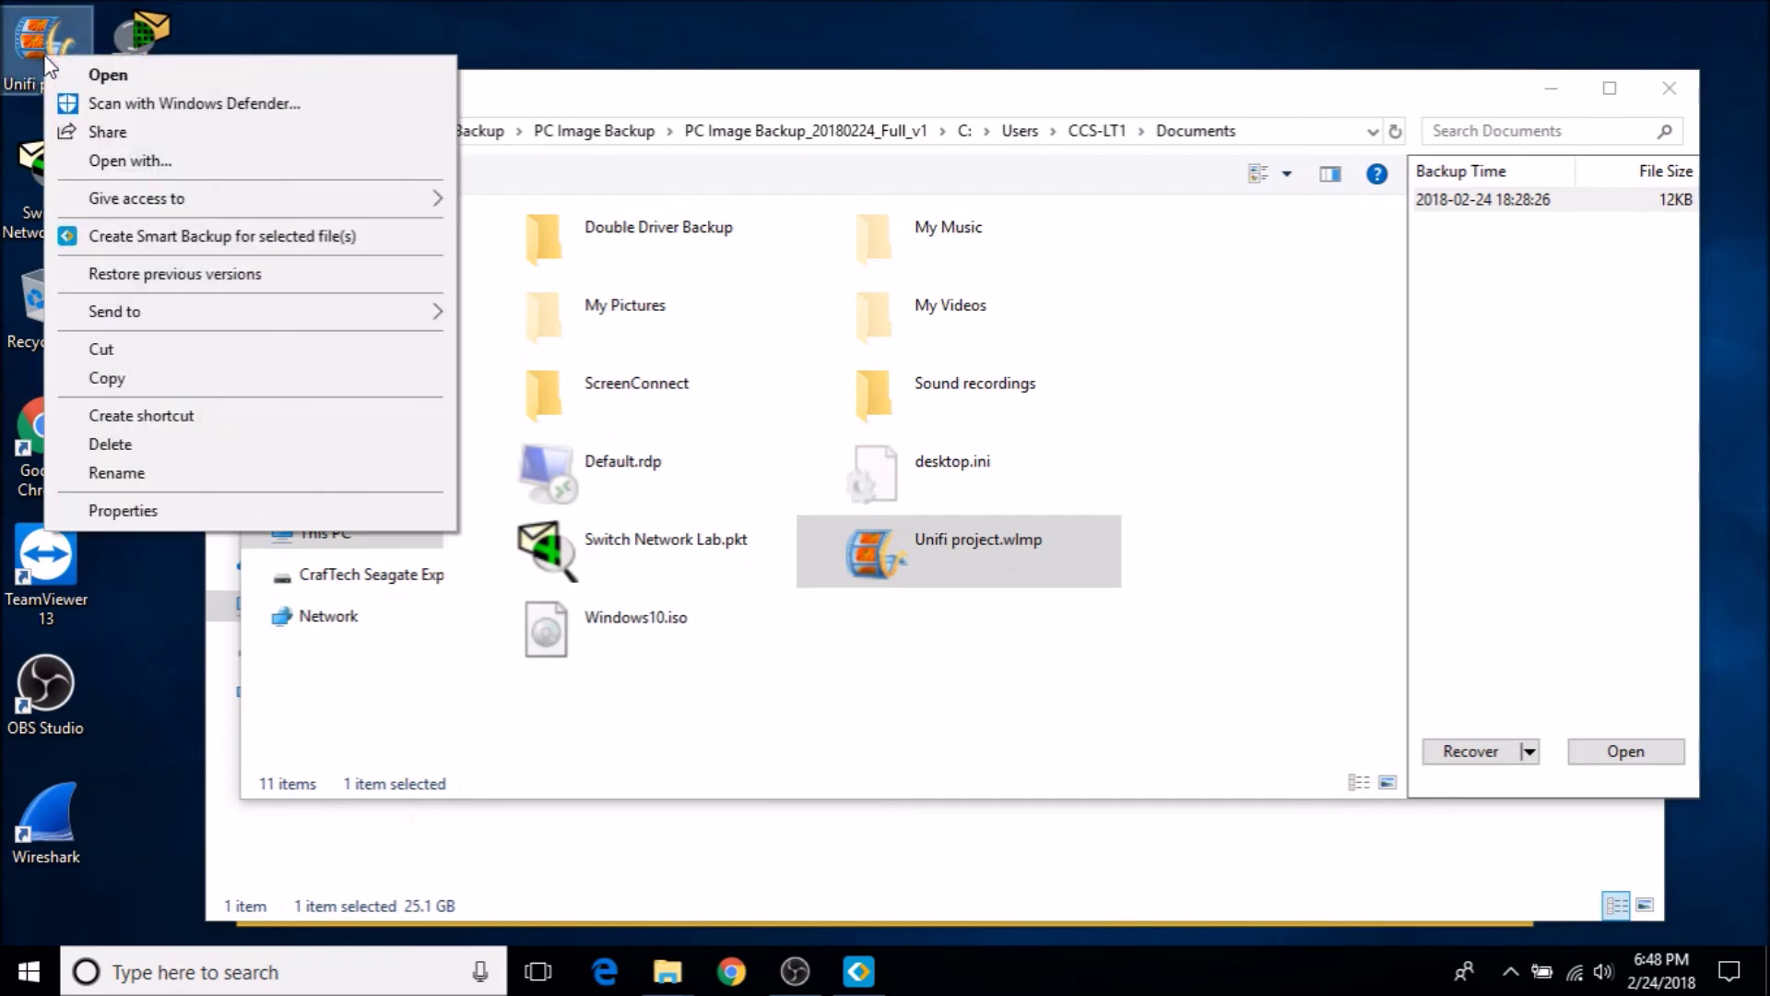
left_click(270, 46)
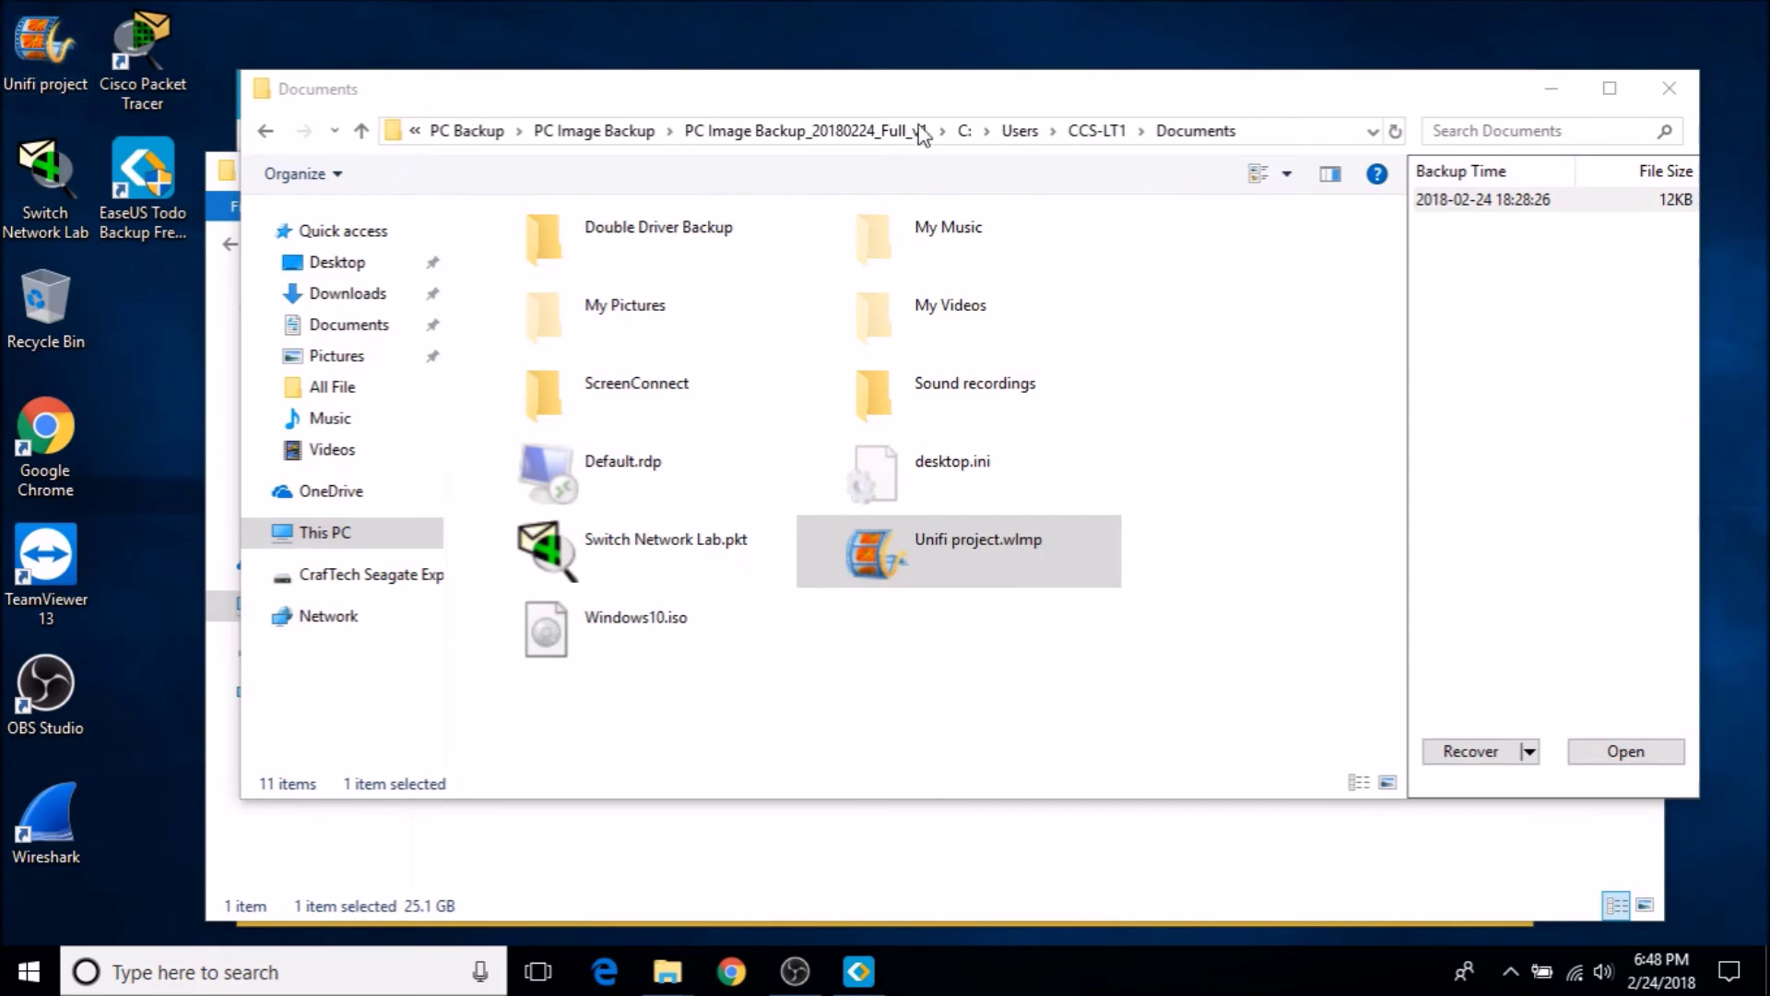
Step: Close the backup image window and the PC Image Backup folder to return to EaseUS Todo Backup
left_click_drag(957, 98, 953, 132)
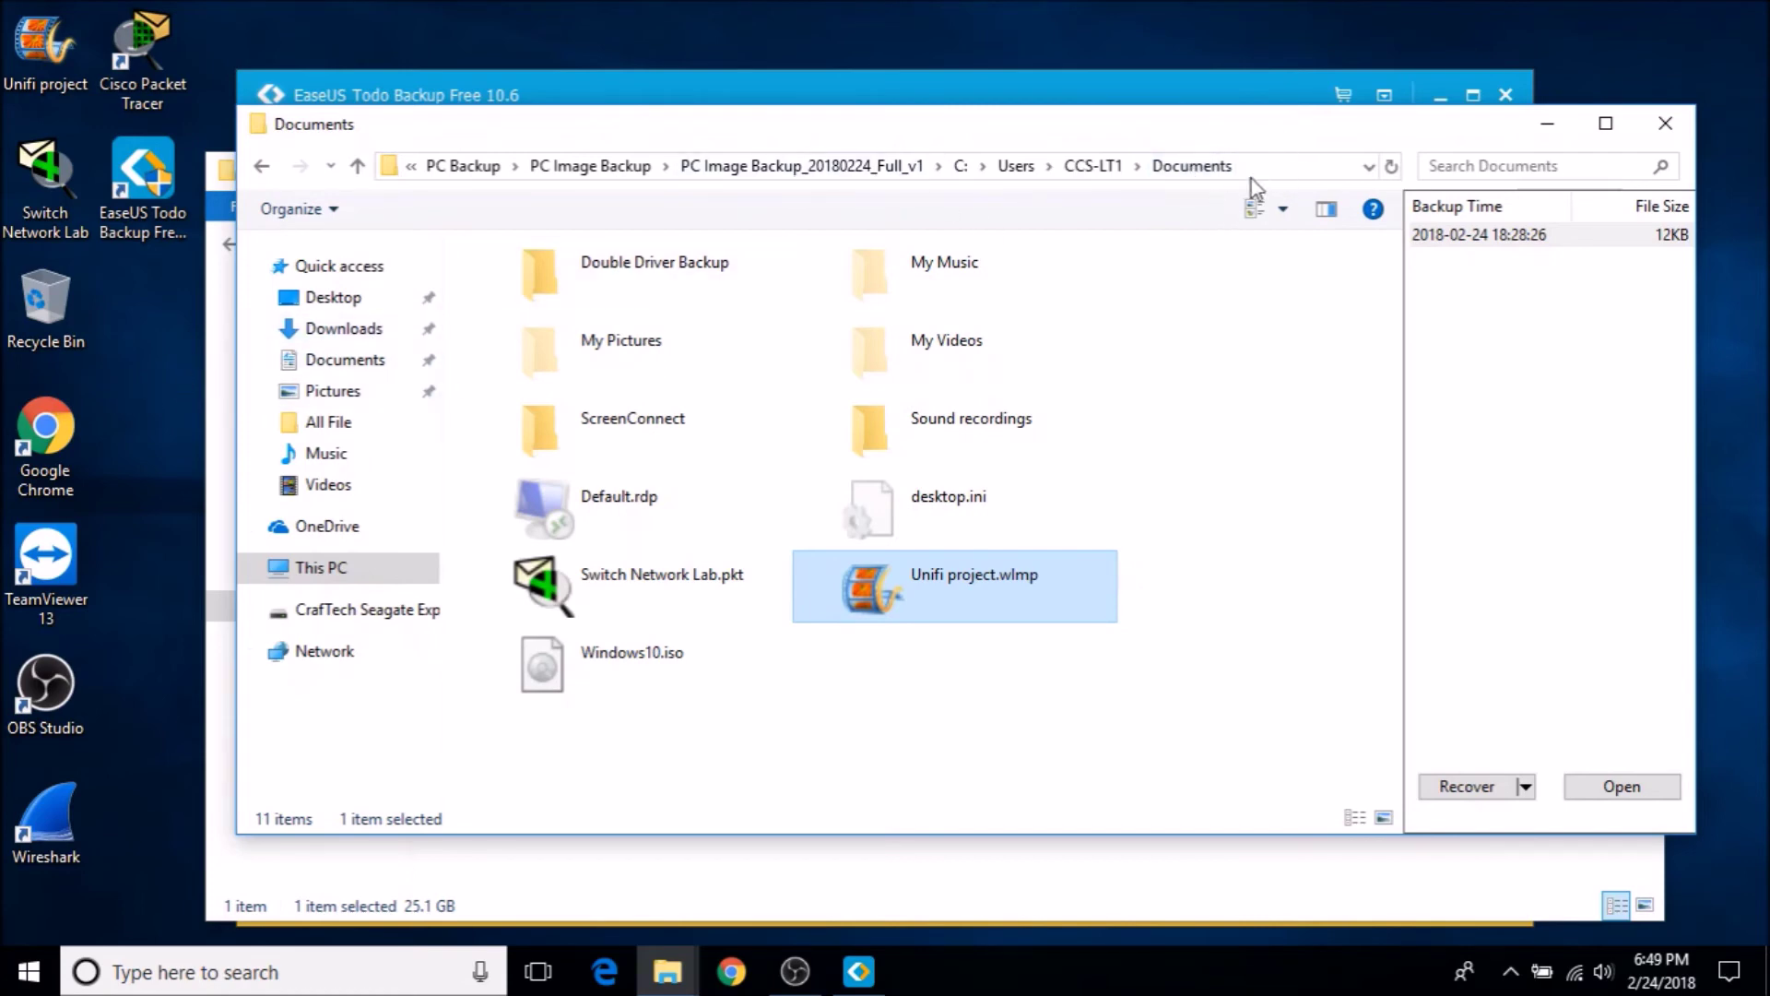
left_click(1664, 123)
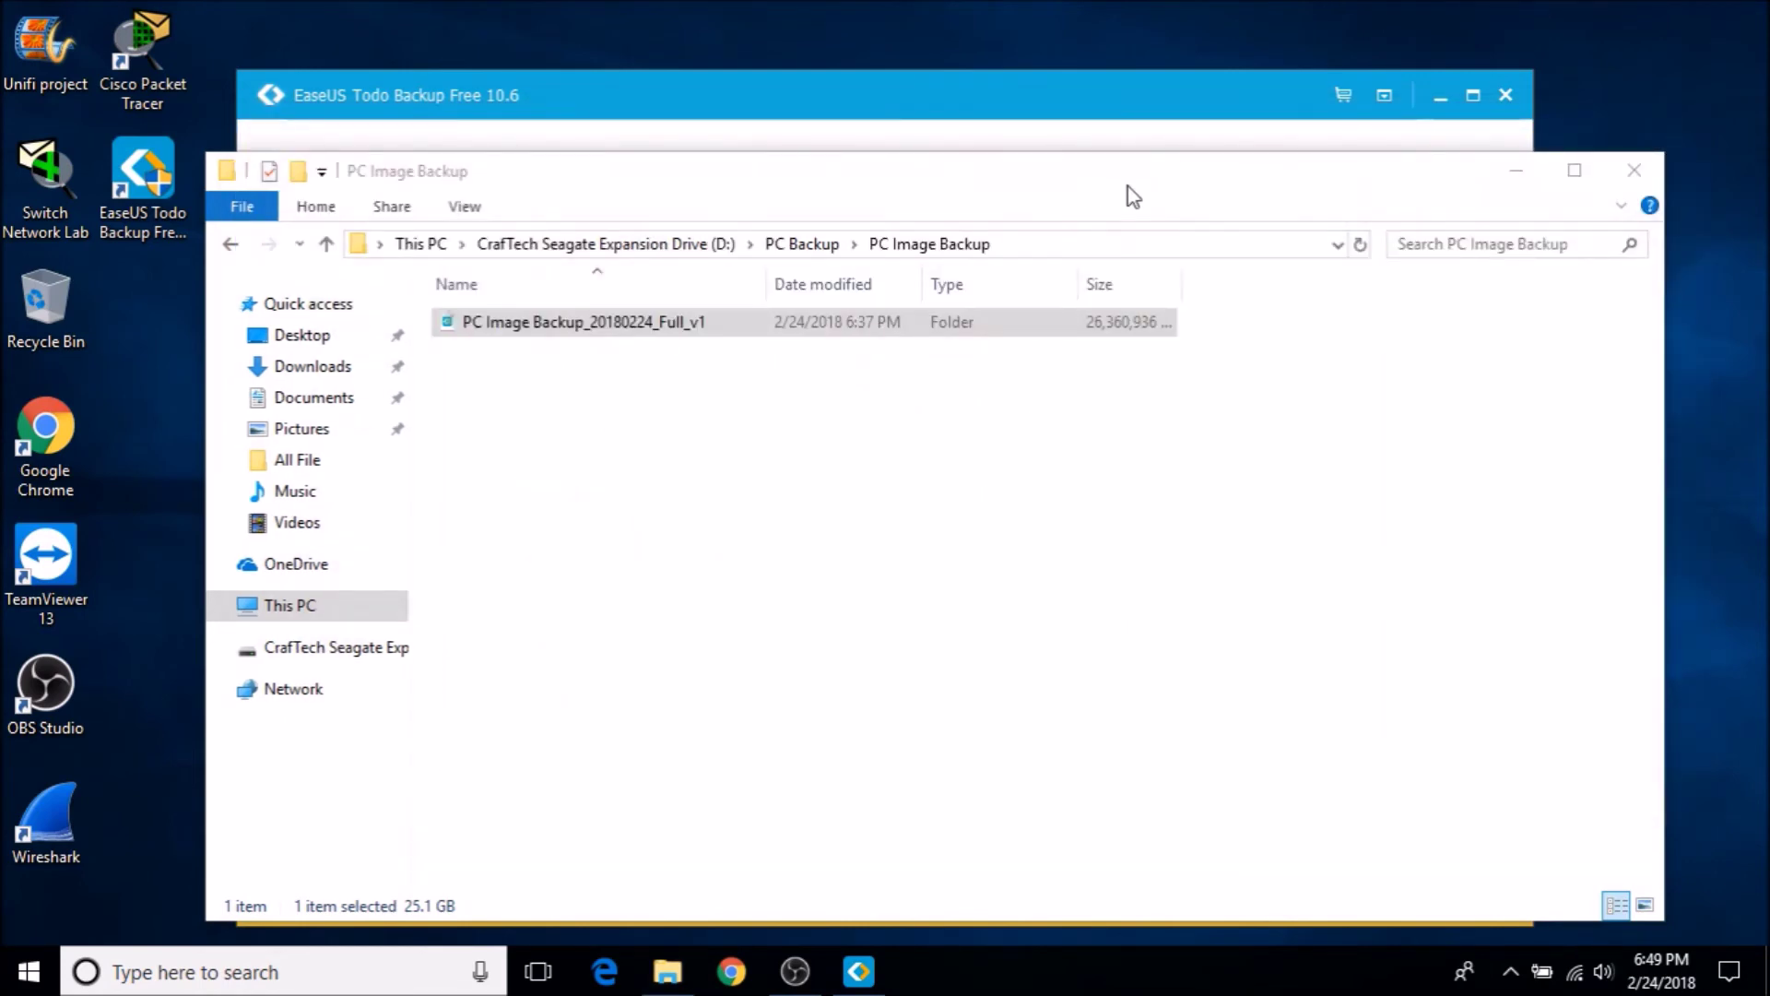
left_click(1634, 170)
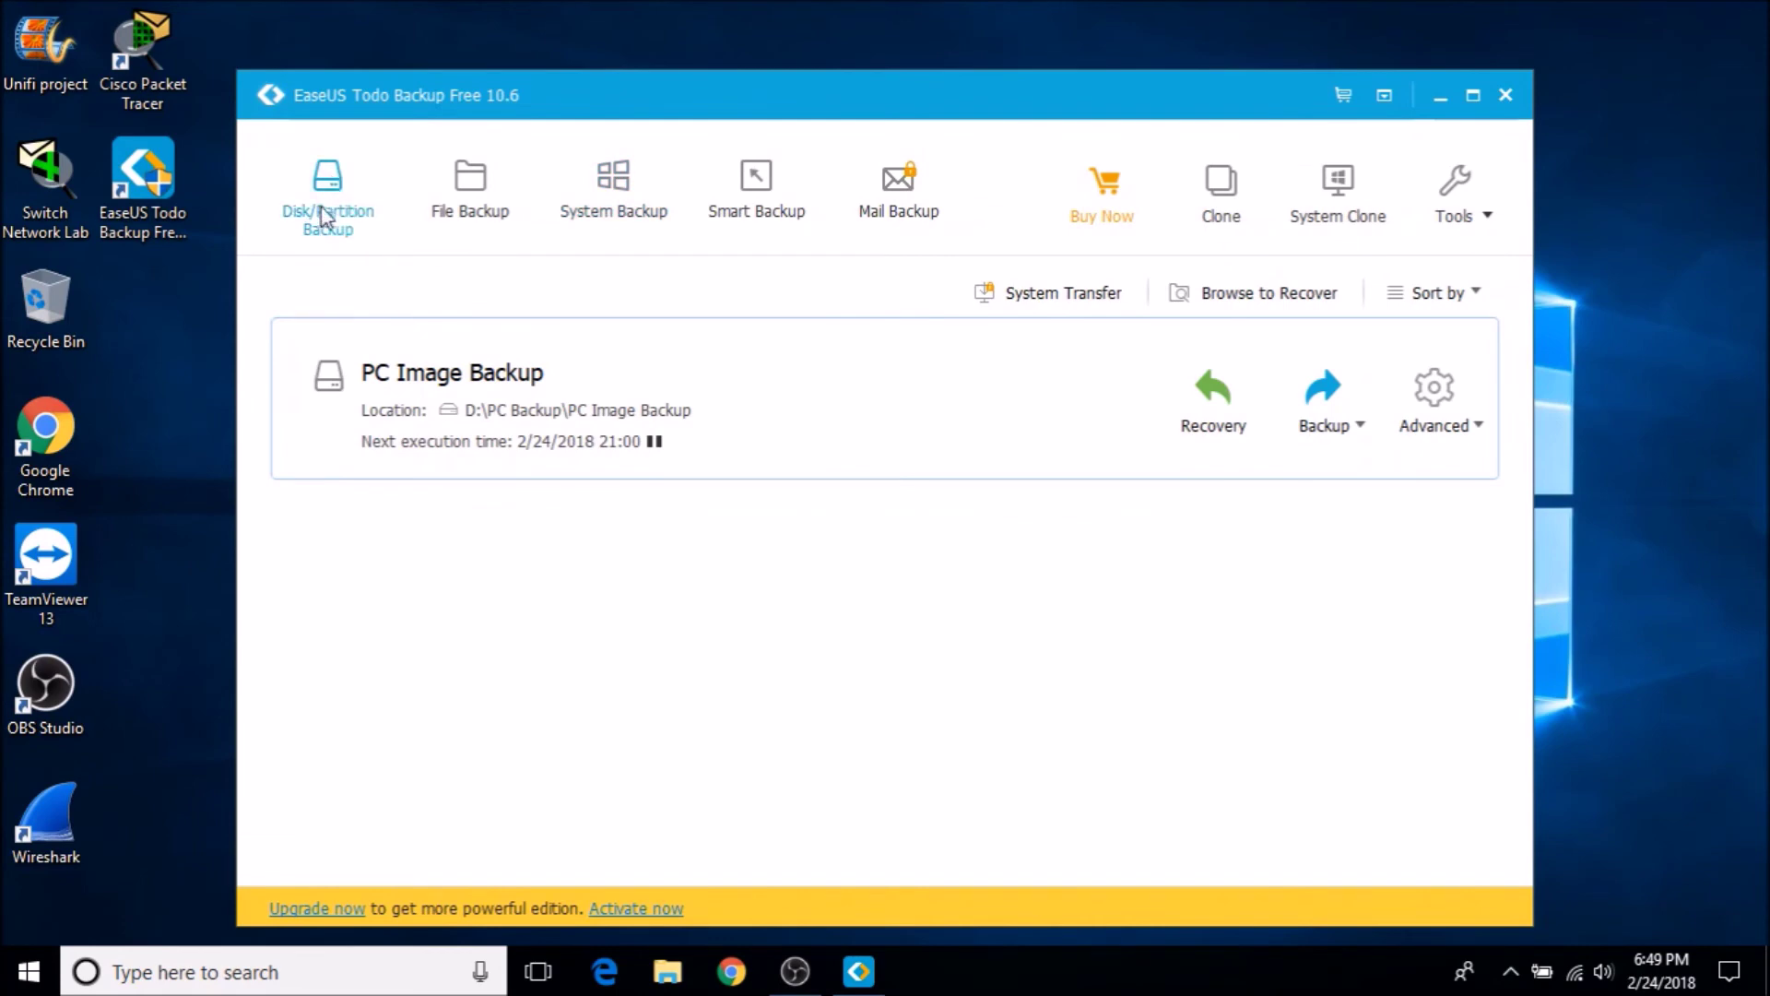
Step: Start a recovery of PC Image Backup in File mode and expand C:\Users in the backup's file tree
left_click(1206, 435)
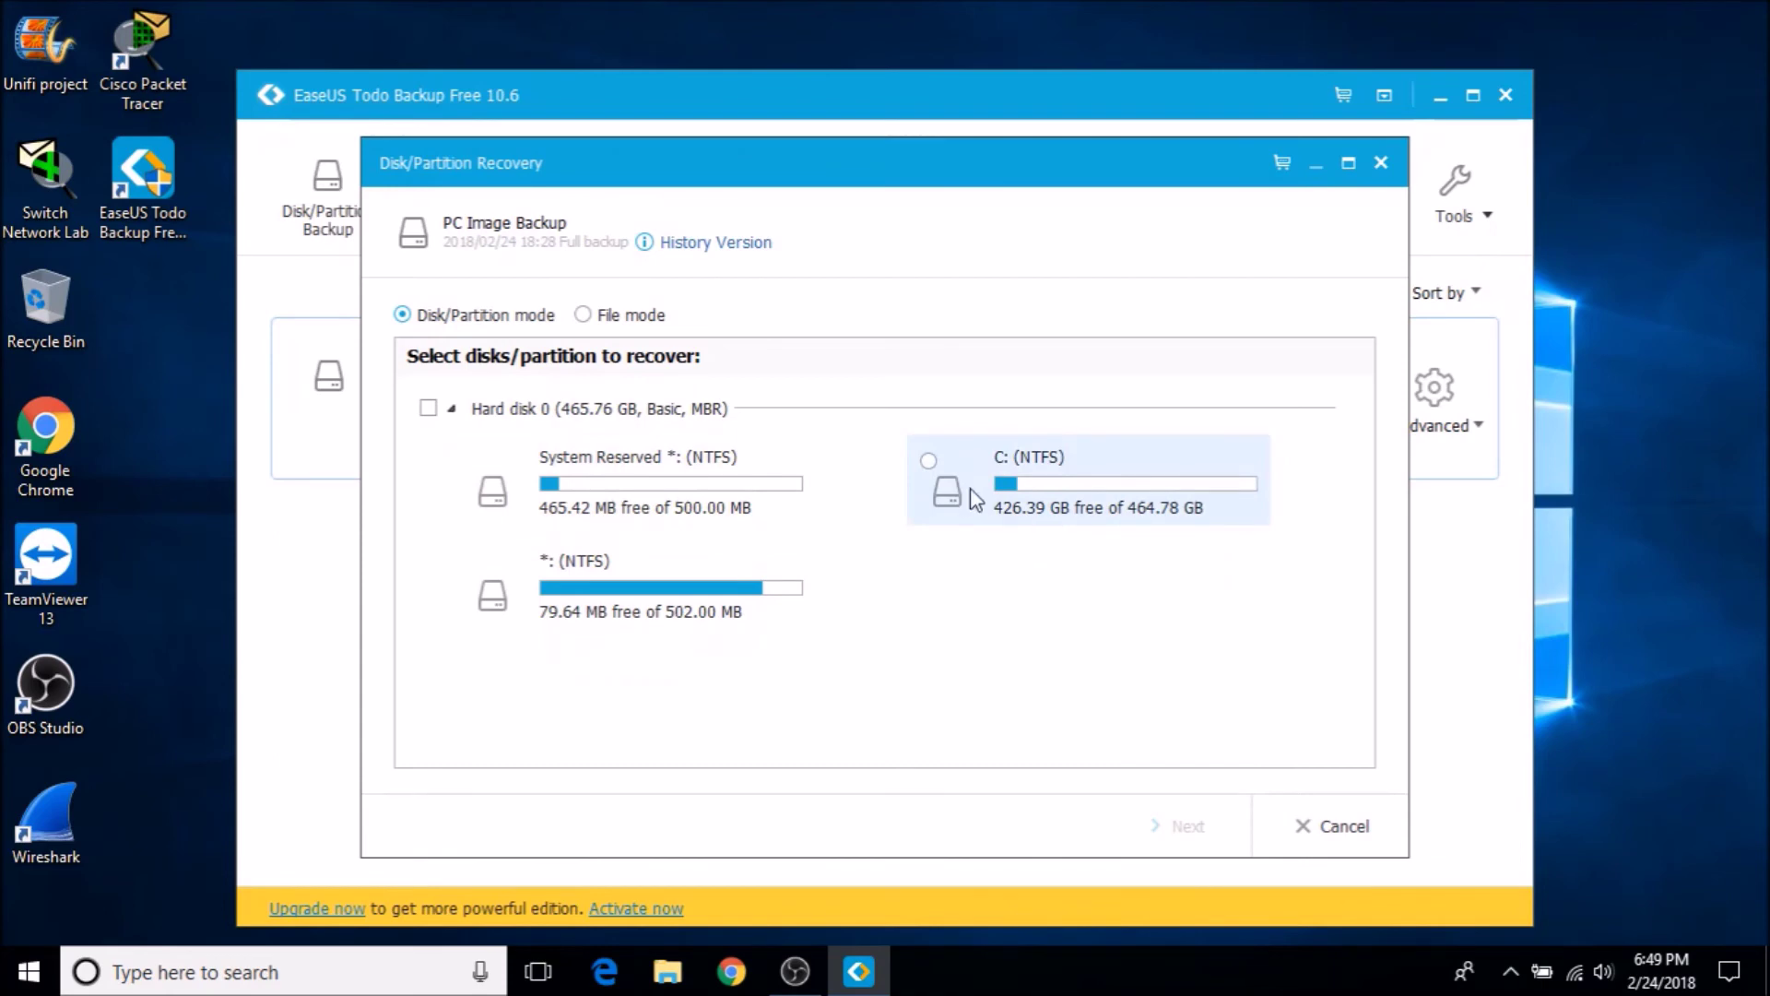
left_click(586, 318)
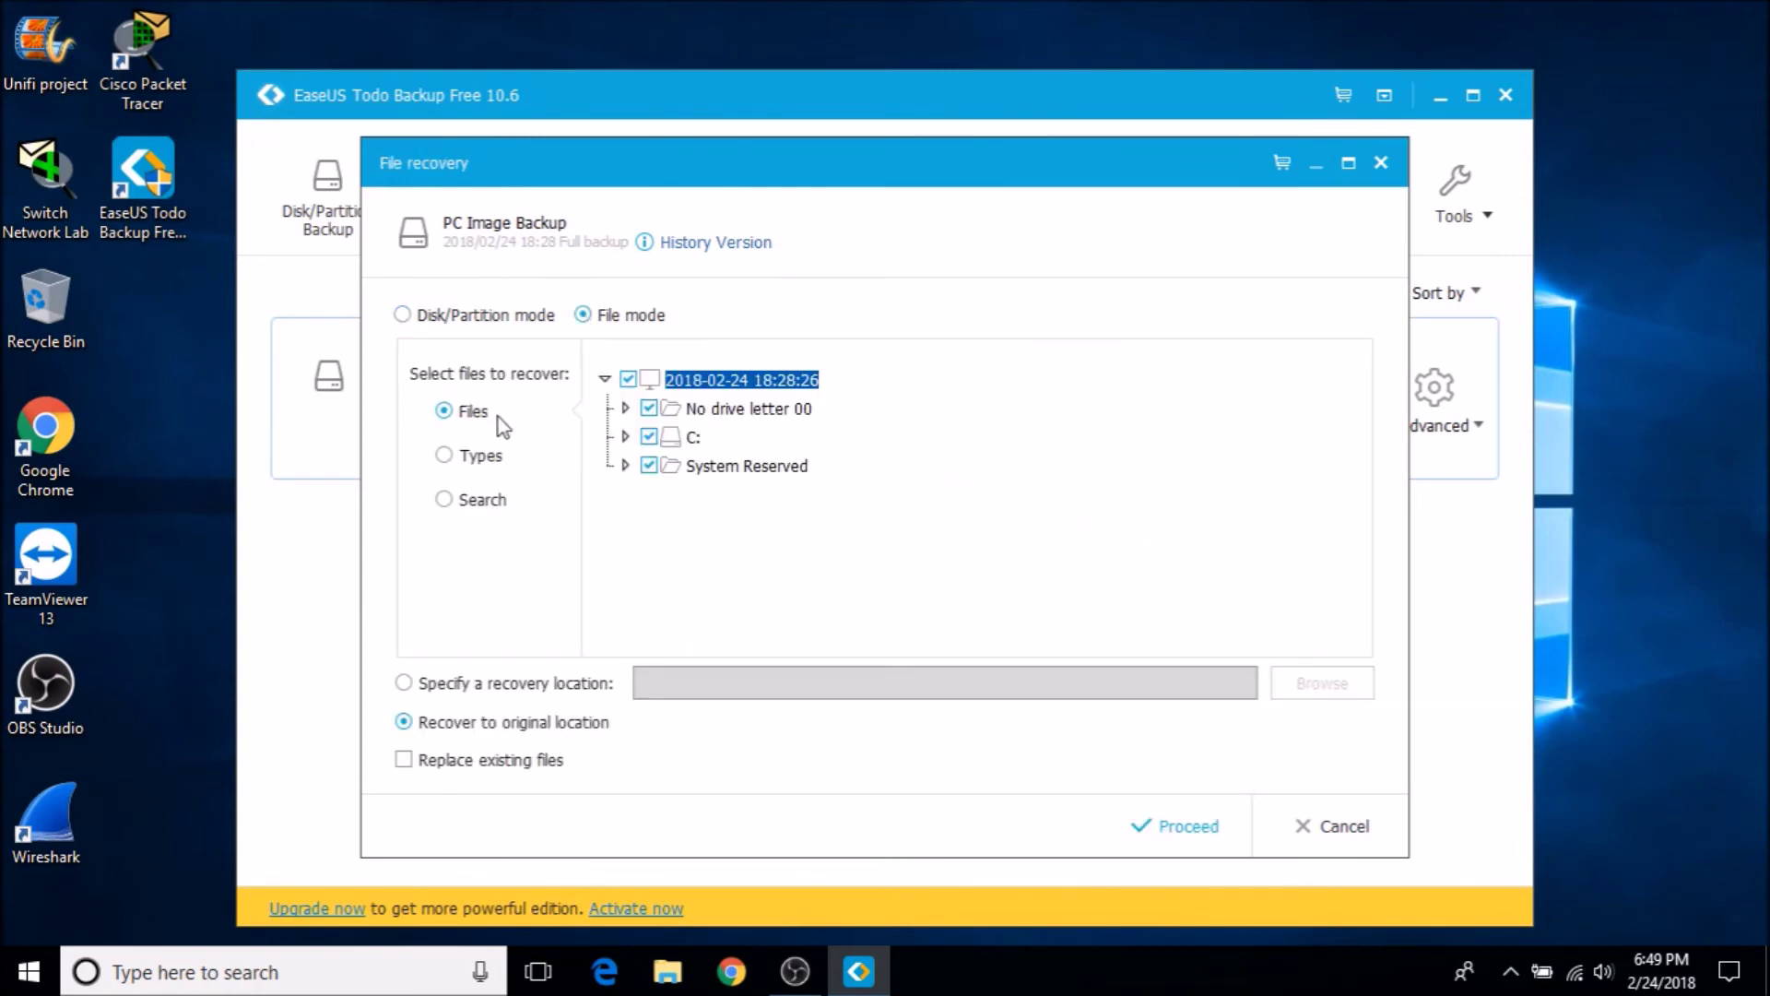
left_click(626, 437)
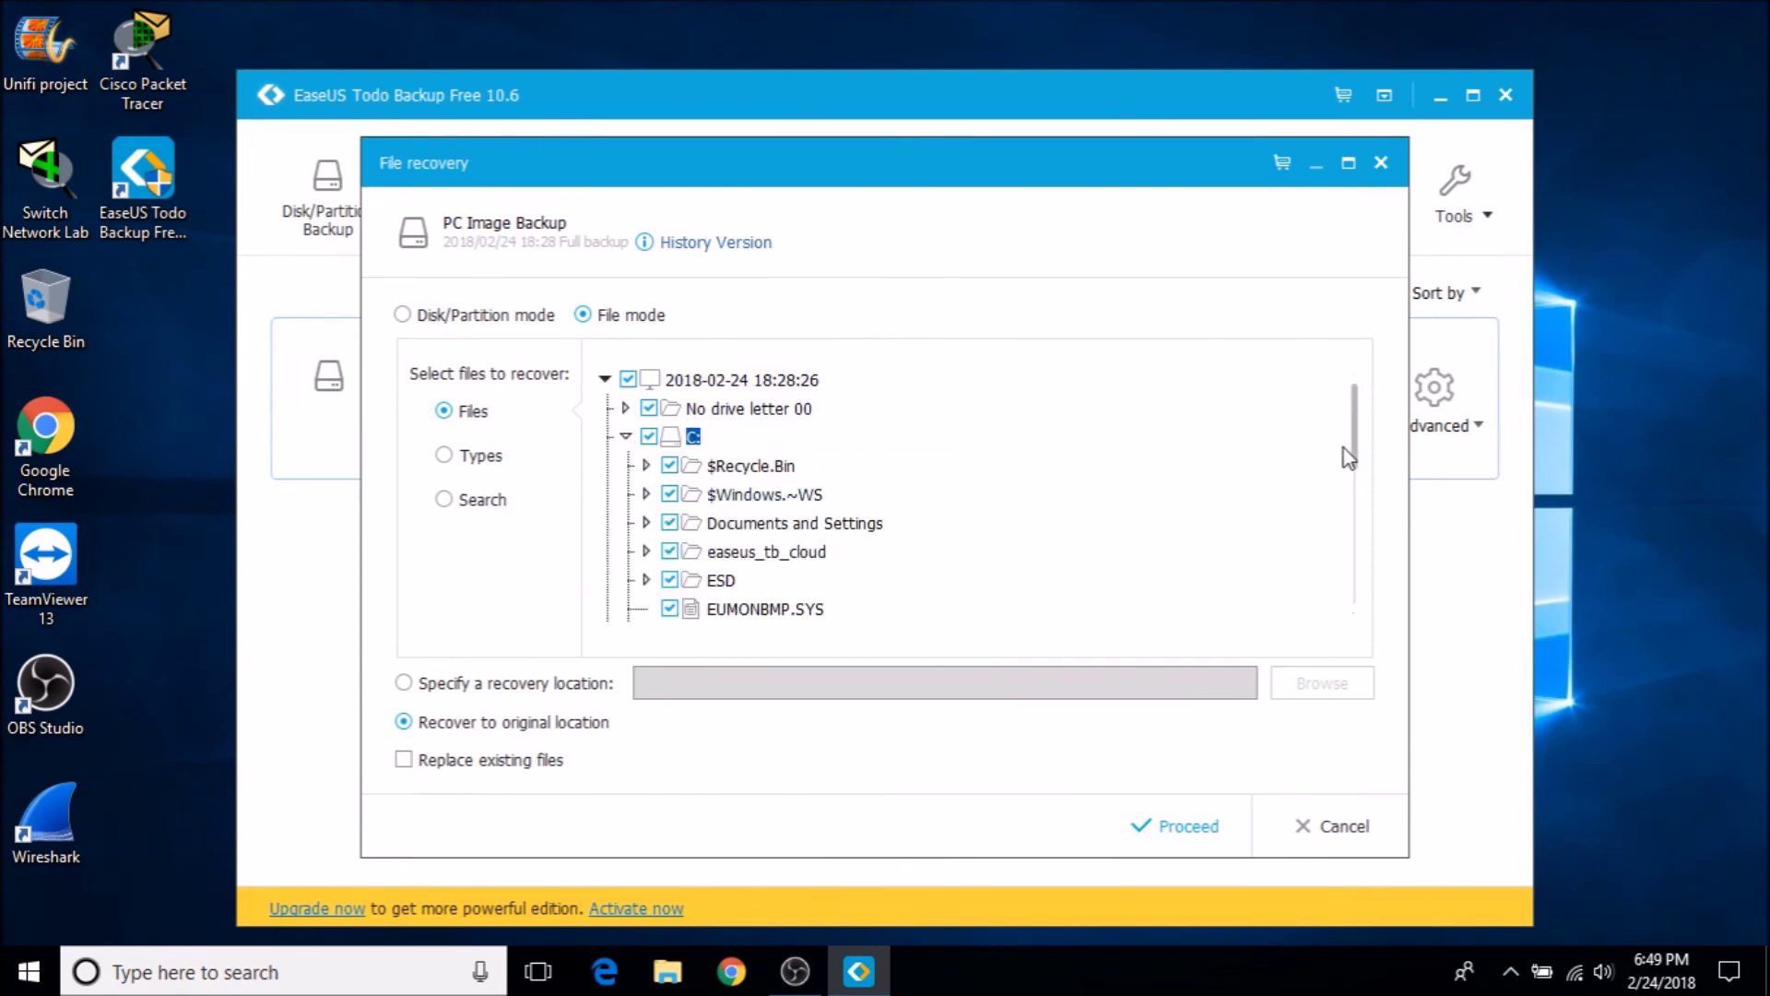
left_click_drag(1356, 455, 1350, 584)
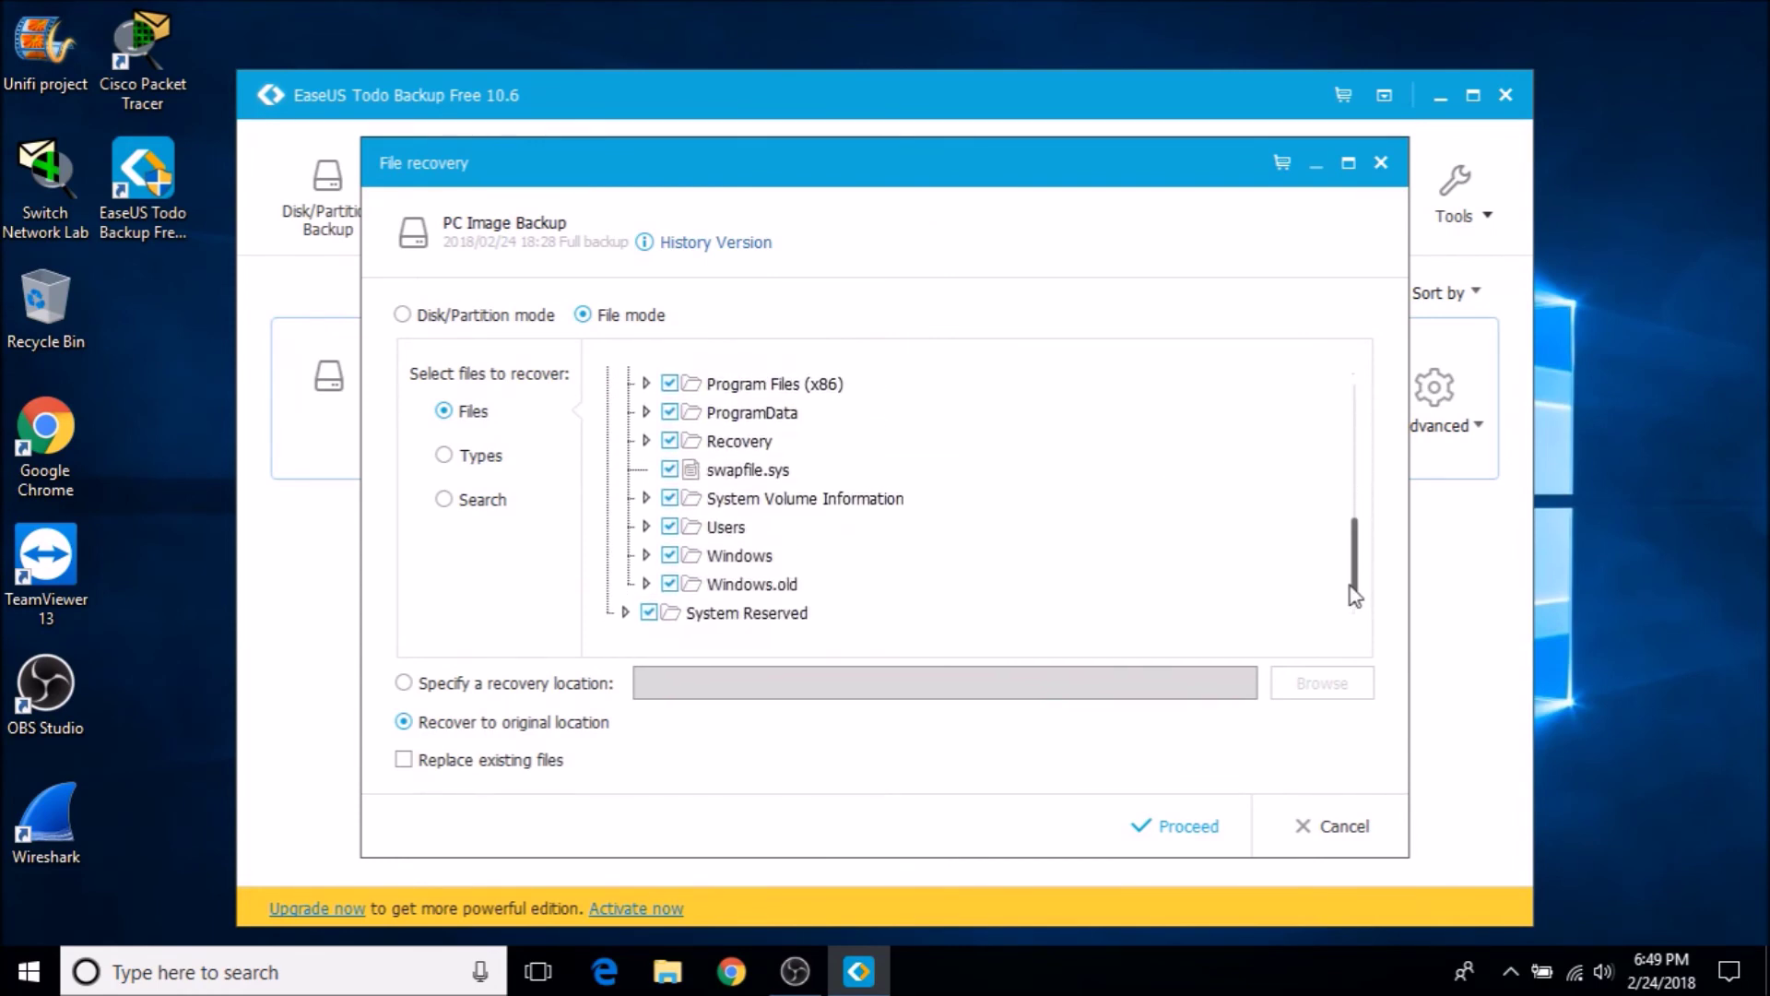
left_click(726, 522)
left_click(645, 522)
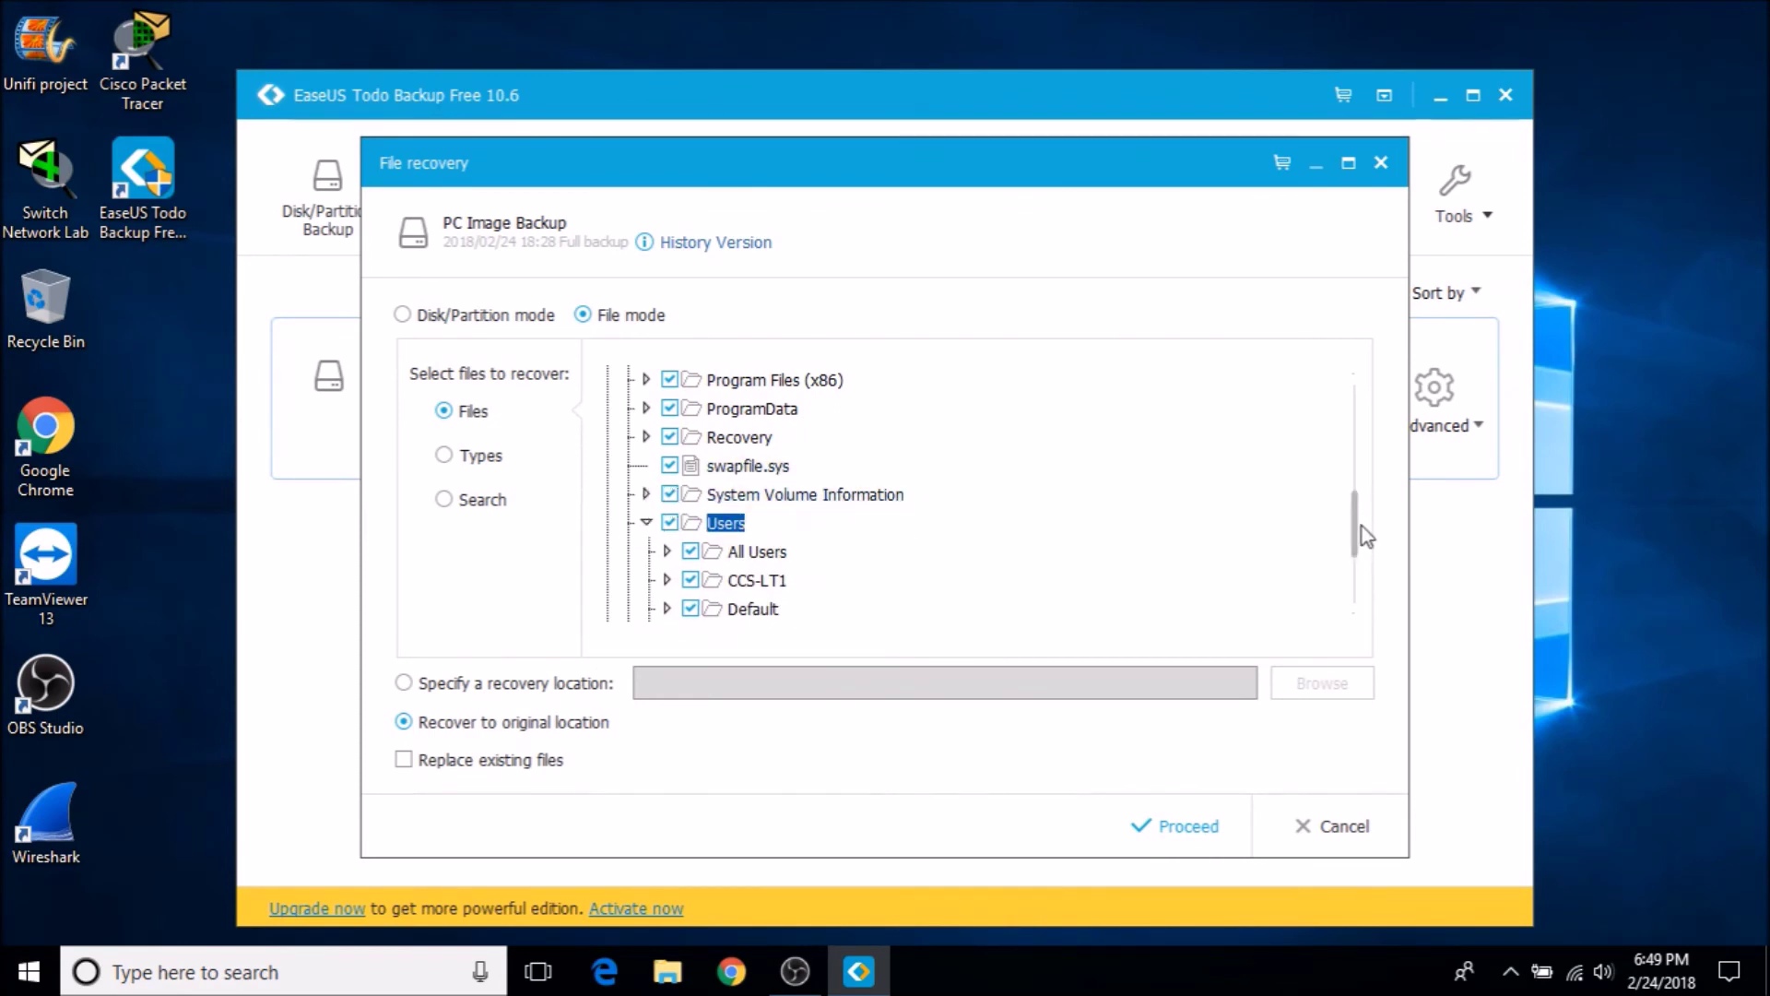
Step: Deselect the entire backup, and select only Unifi project.wlmp in C:\Users\CCS-LT1\Documents for recovery
left_click_drag(1361, 537, 1361, 411)
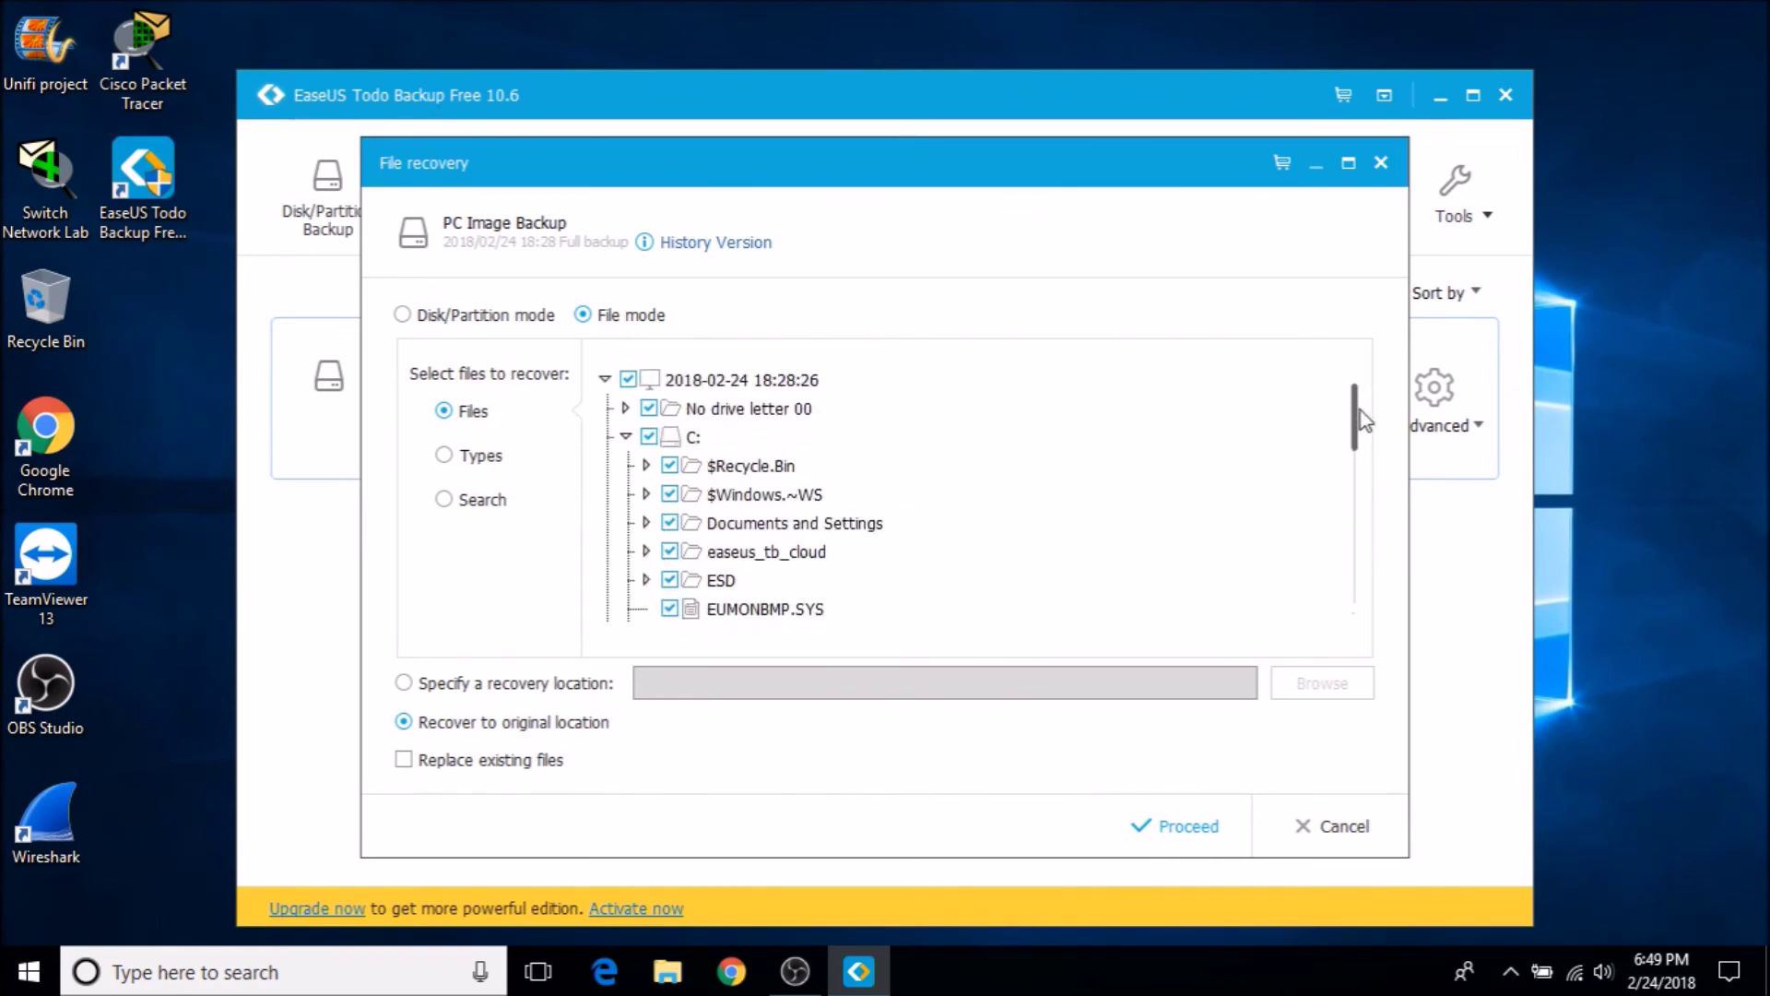
left_click(628, 380)
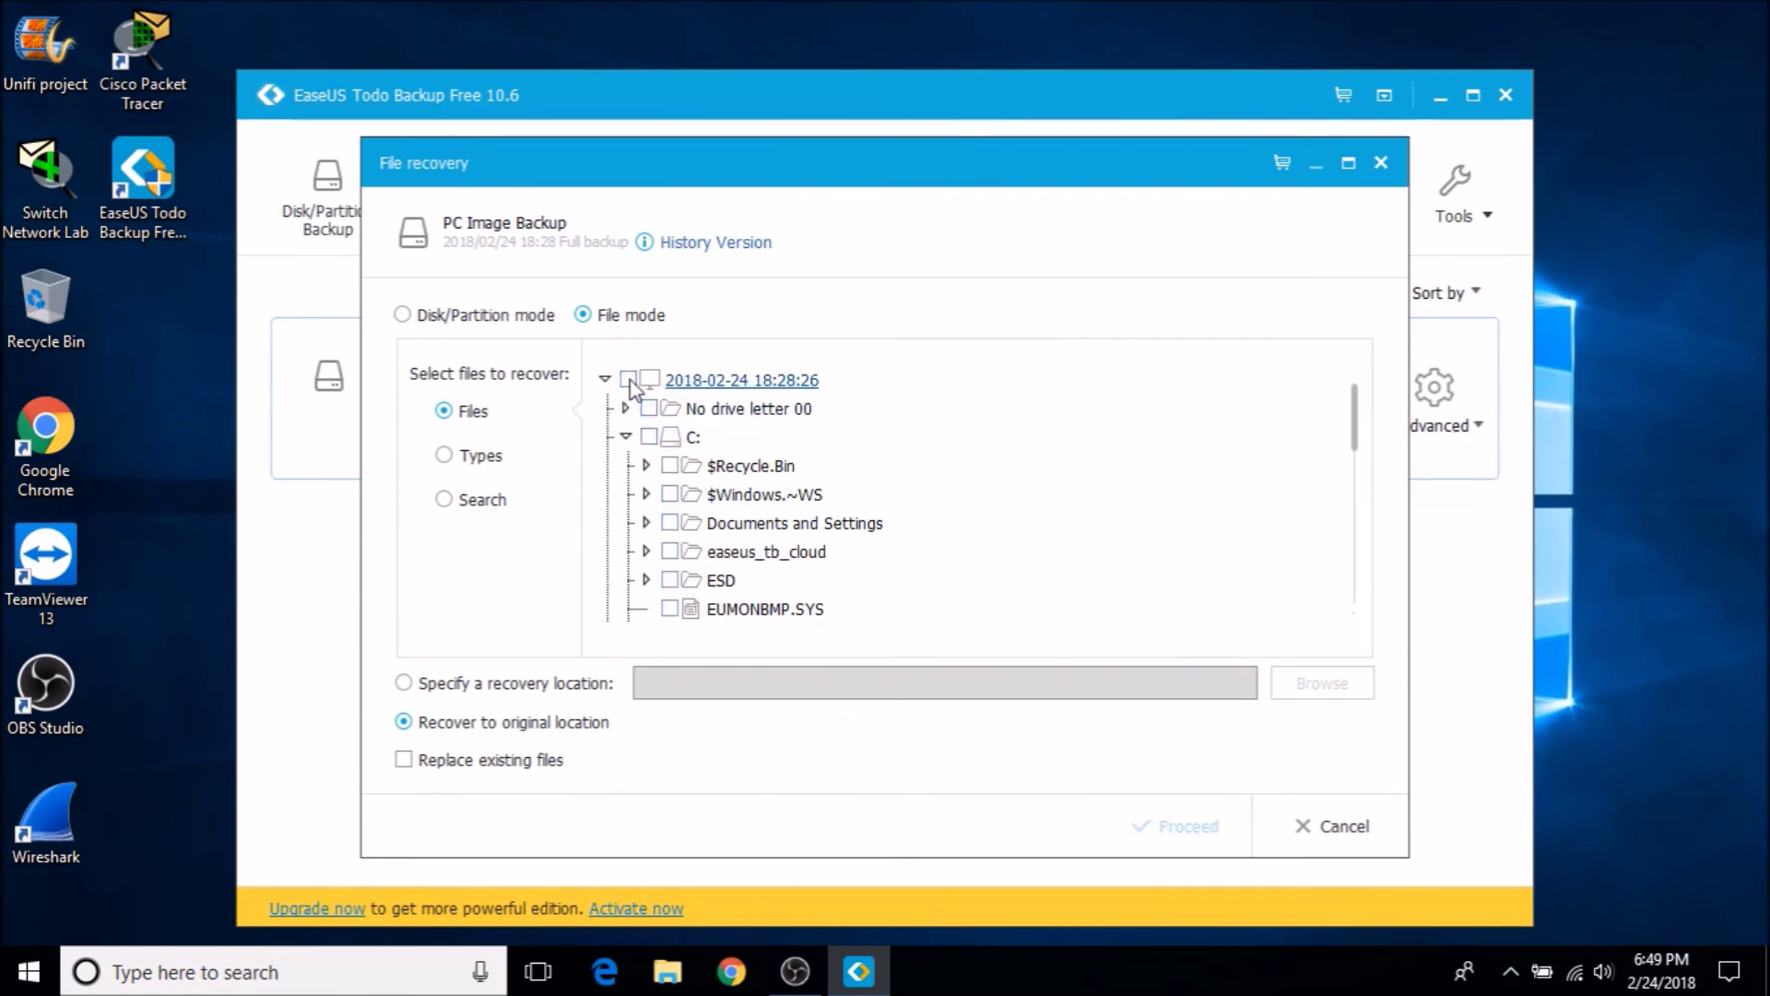
left_click_drag(1355, 402, 1359, 536)
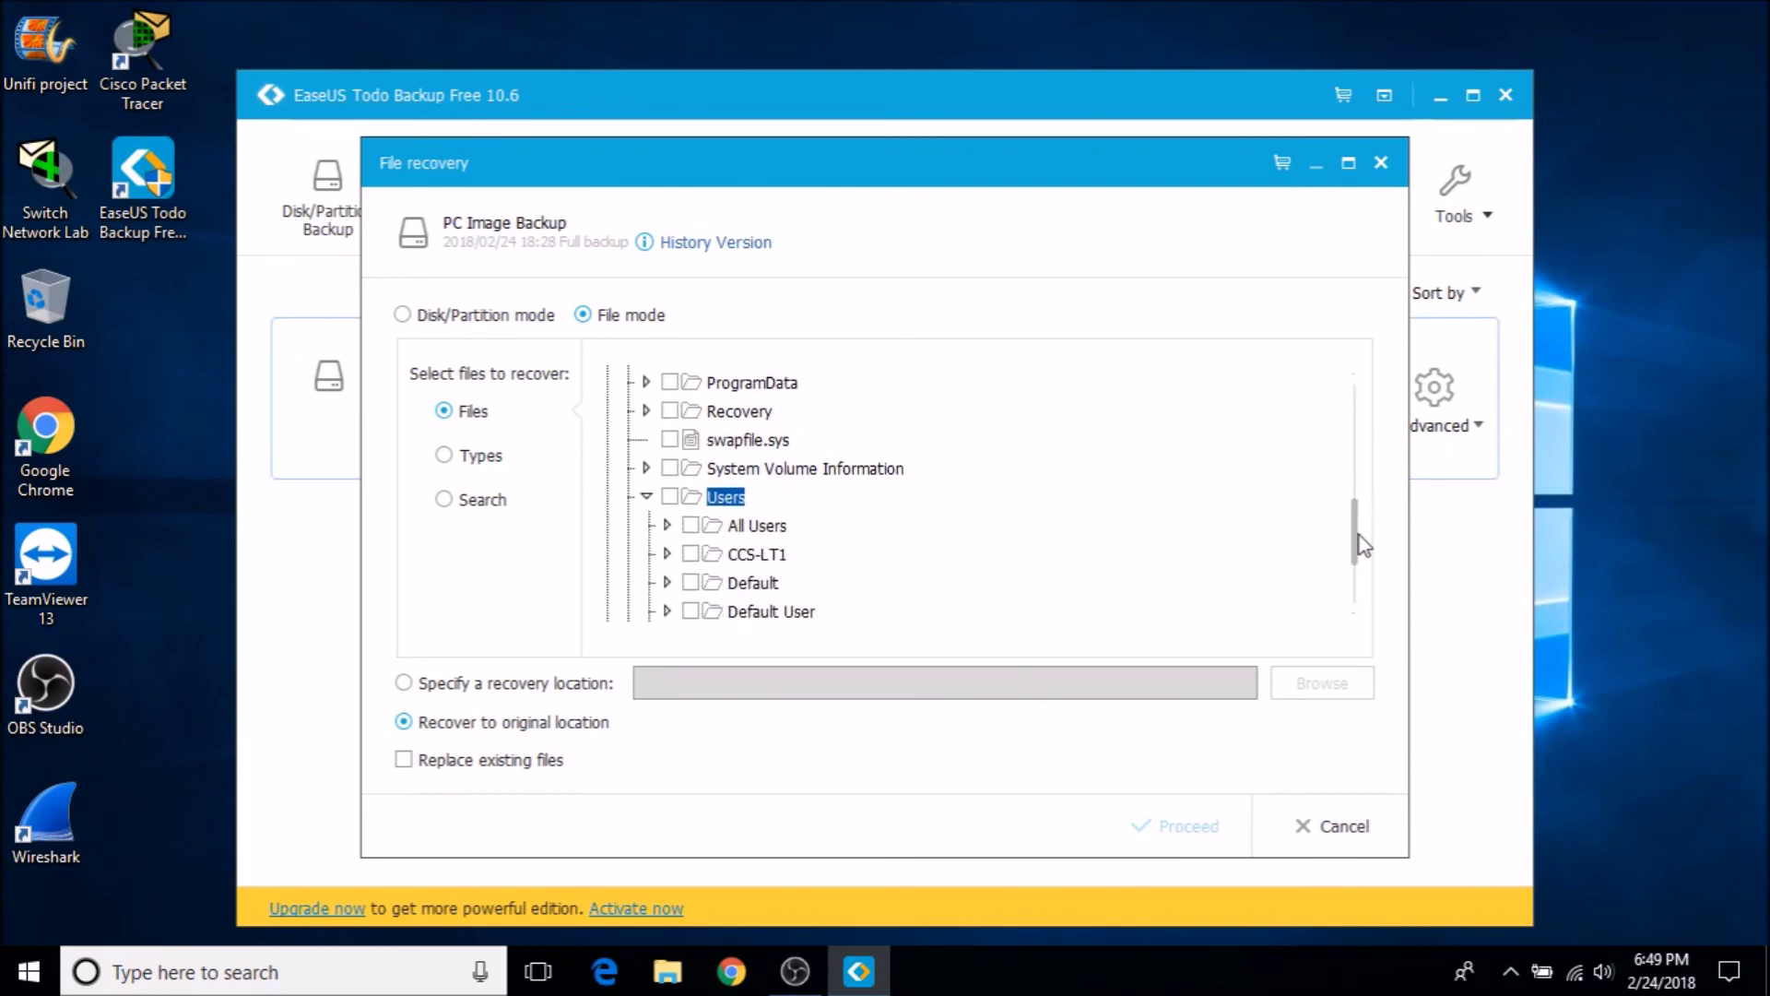
left_click(667, 554)
left_click_drag(1359, 454, 1355, 483)
left_click(690, 532)
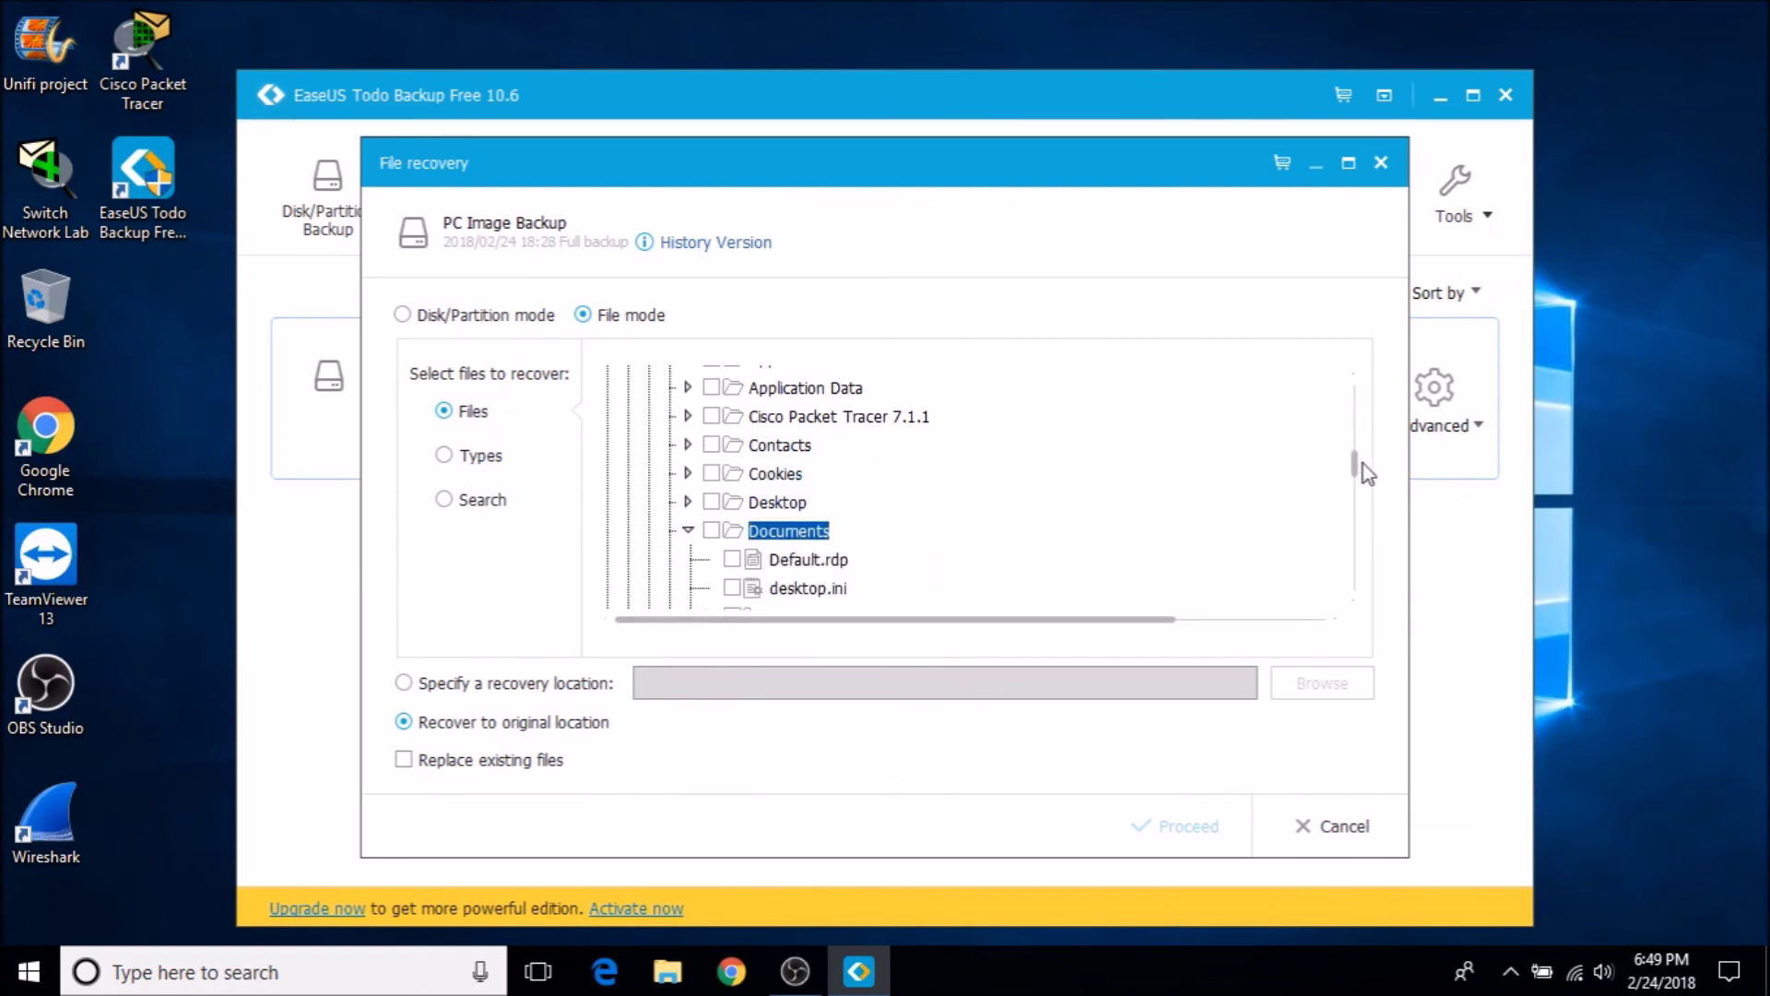
left_click_drag(1355, 469, 1357, 476)
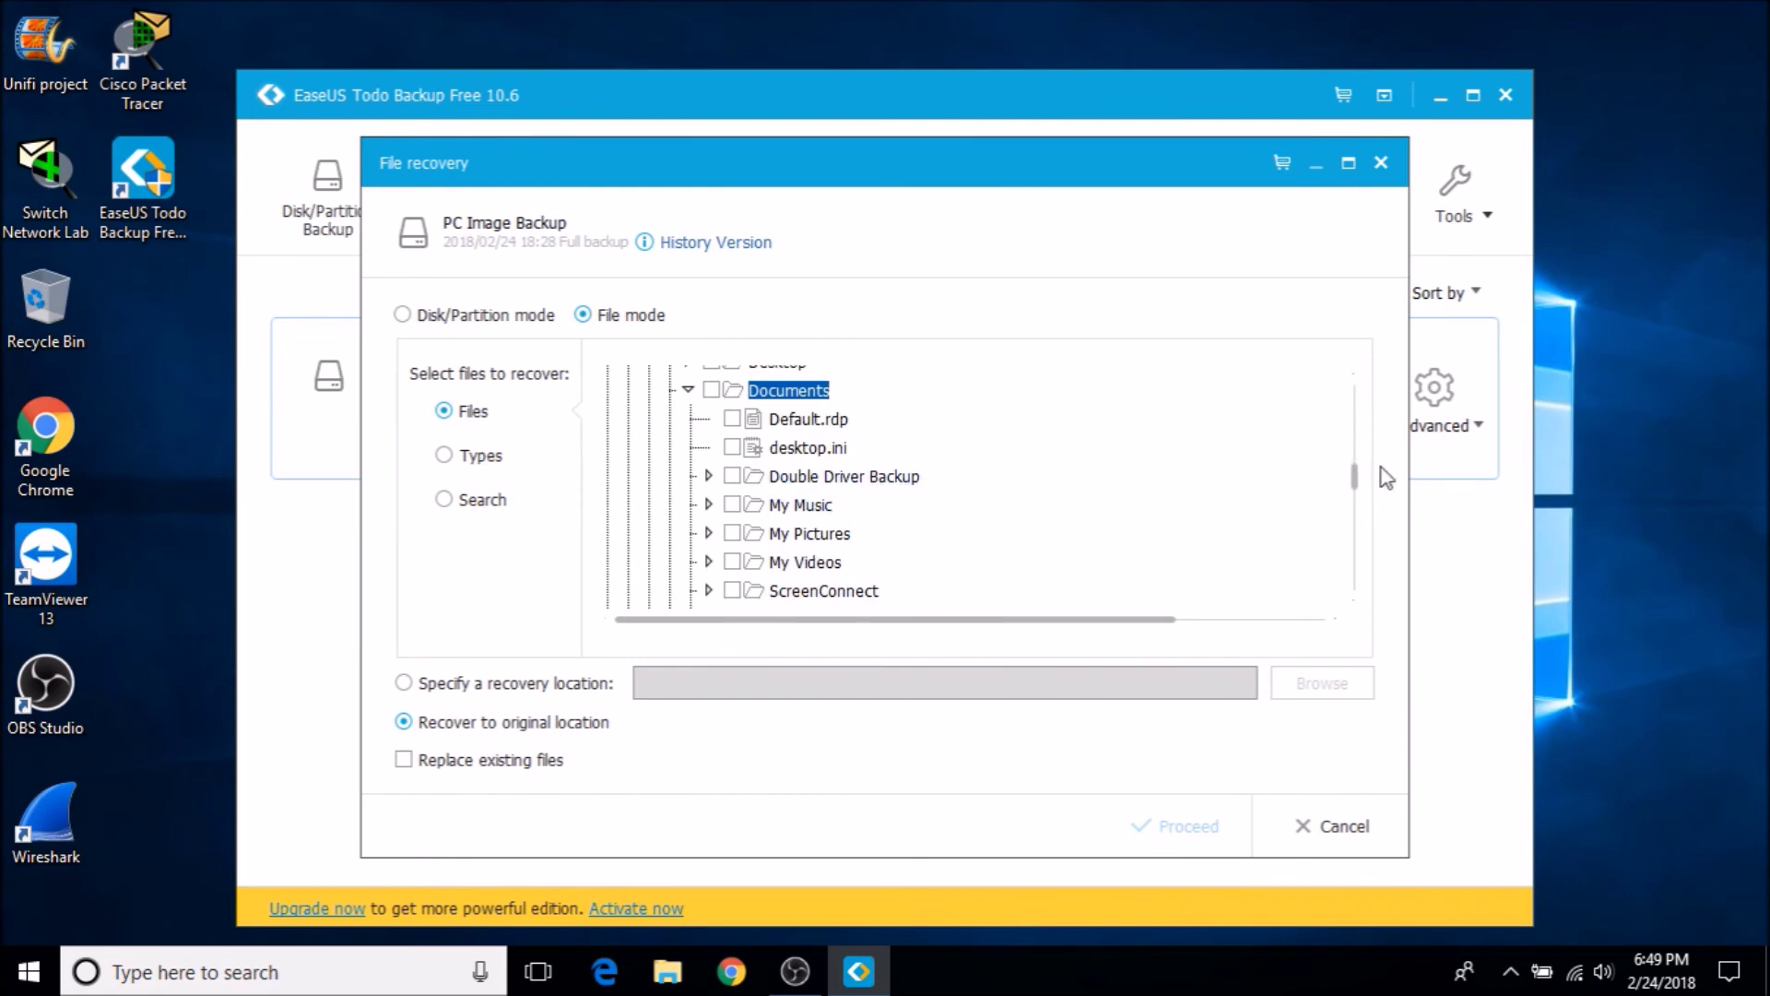
left_click_drag(1355, 472, 1358, 489)
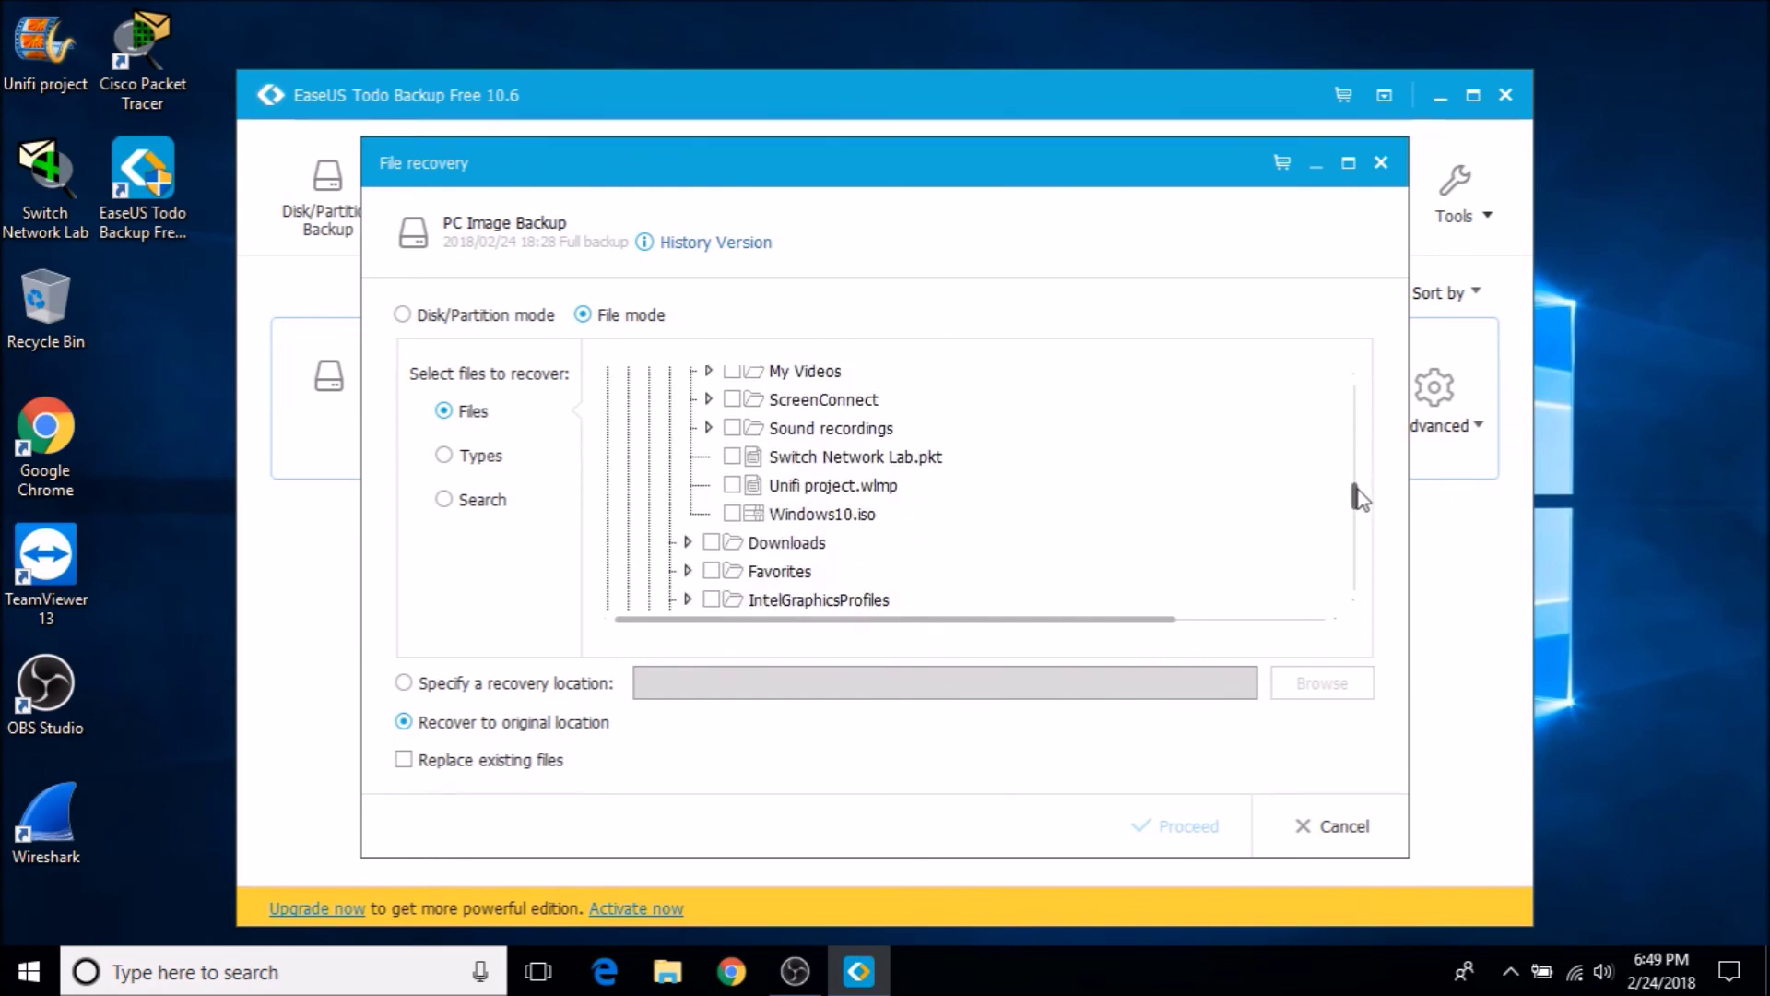
left_click(732, 485)
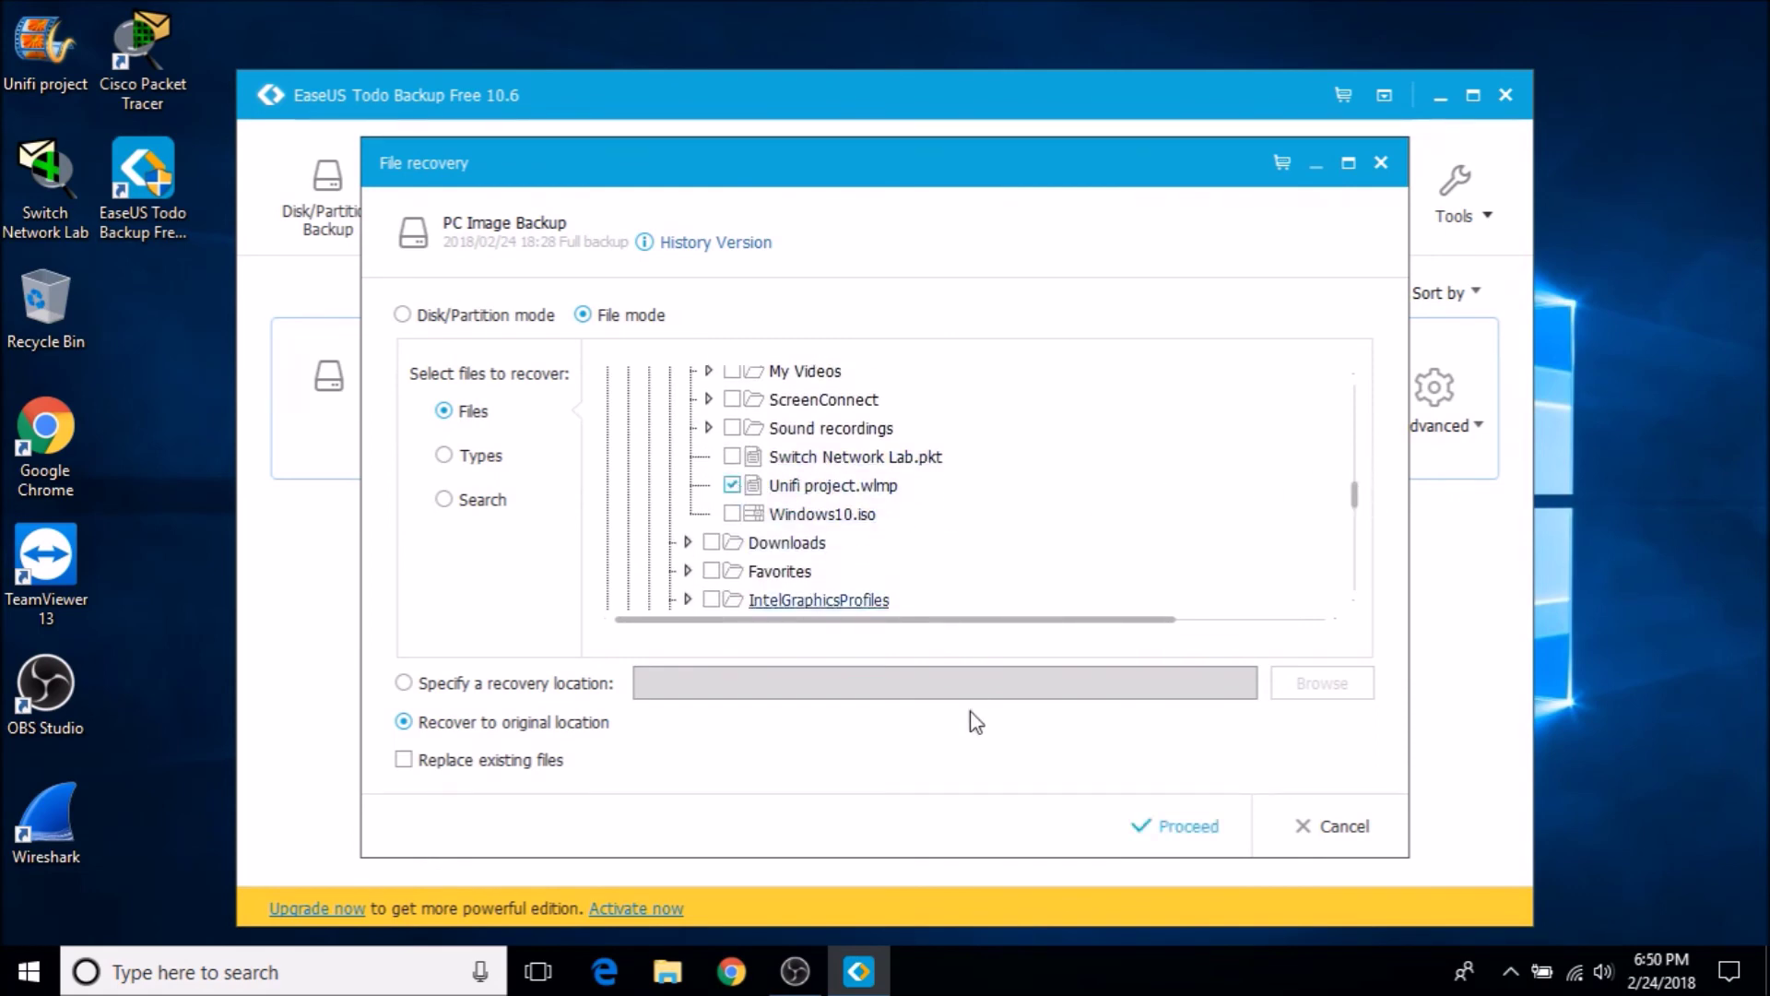
Step: Recover the selected file to its original location, finish the recovery, and open the Documents folder in File Explorer to check for it
left_click(1189, 837)
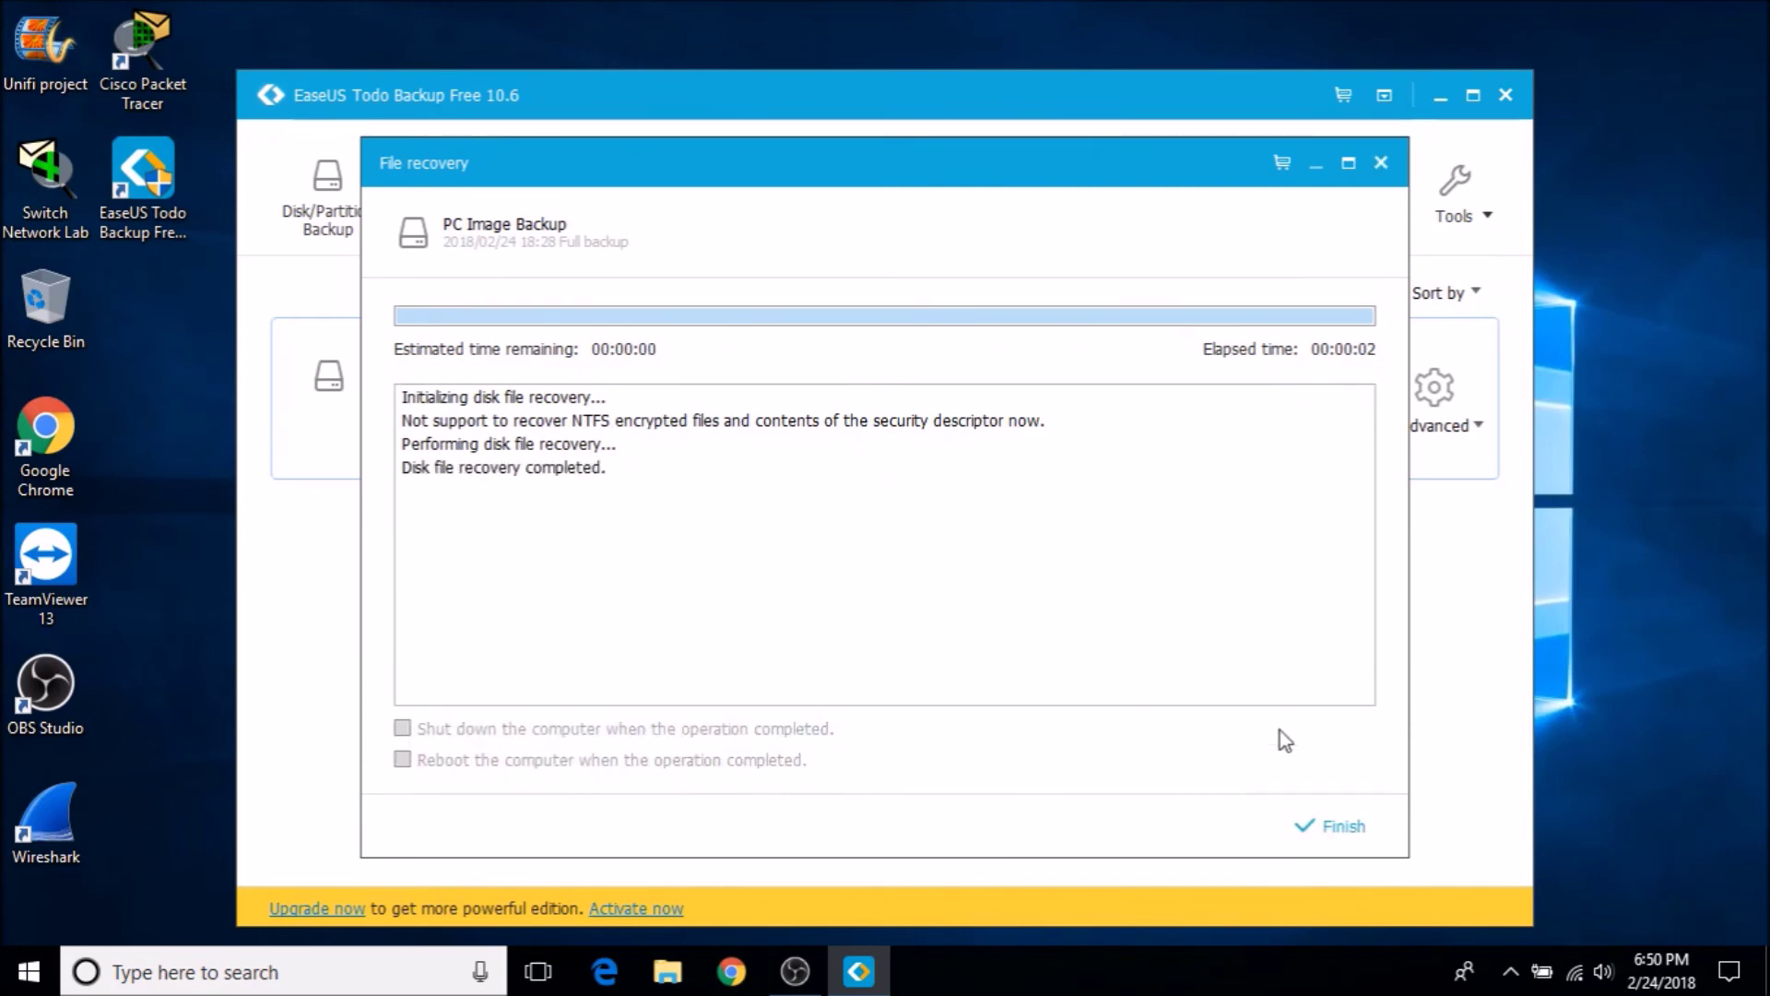
left_click(1328, 823)
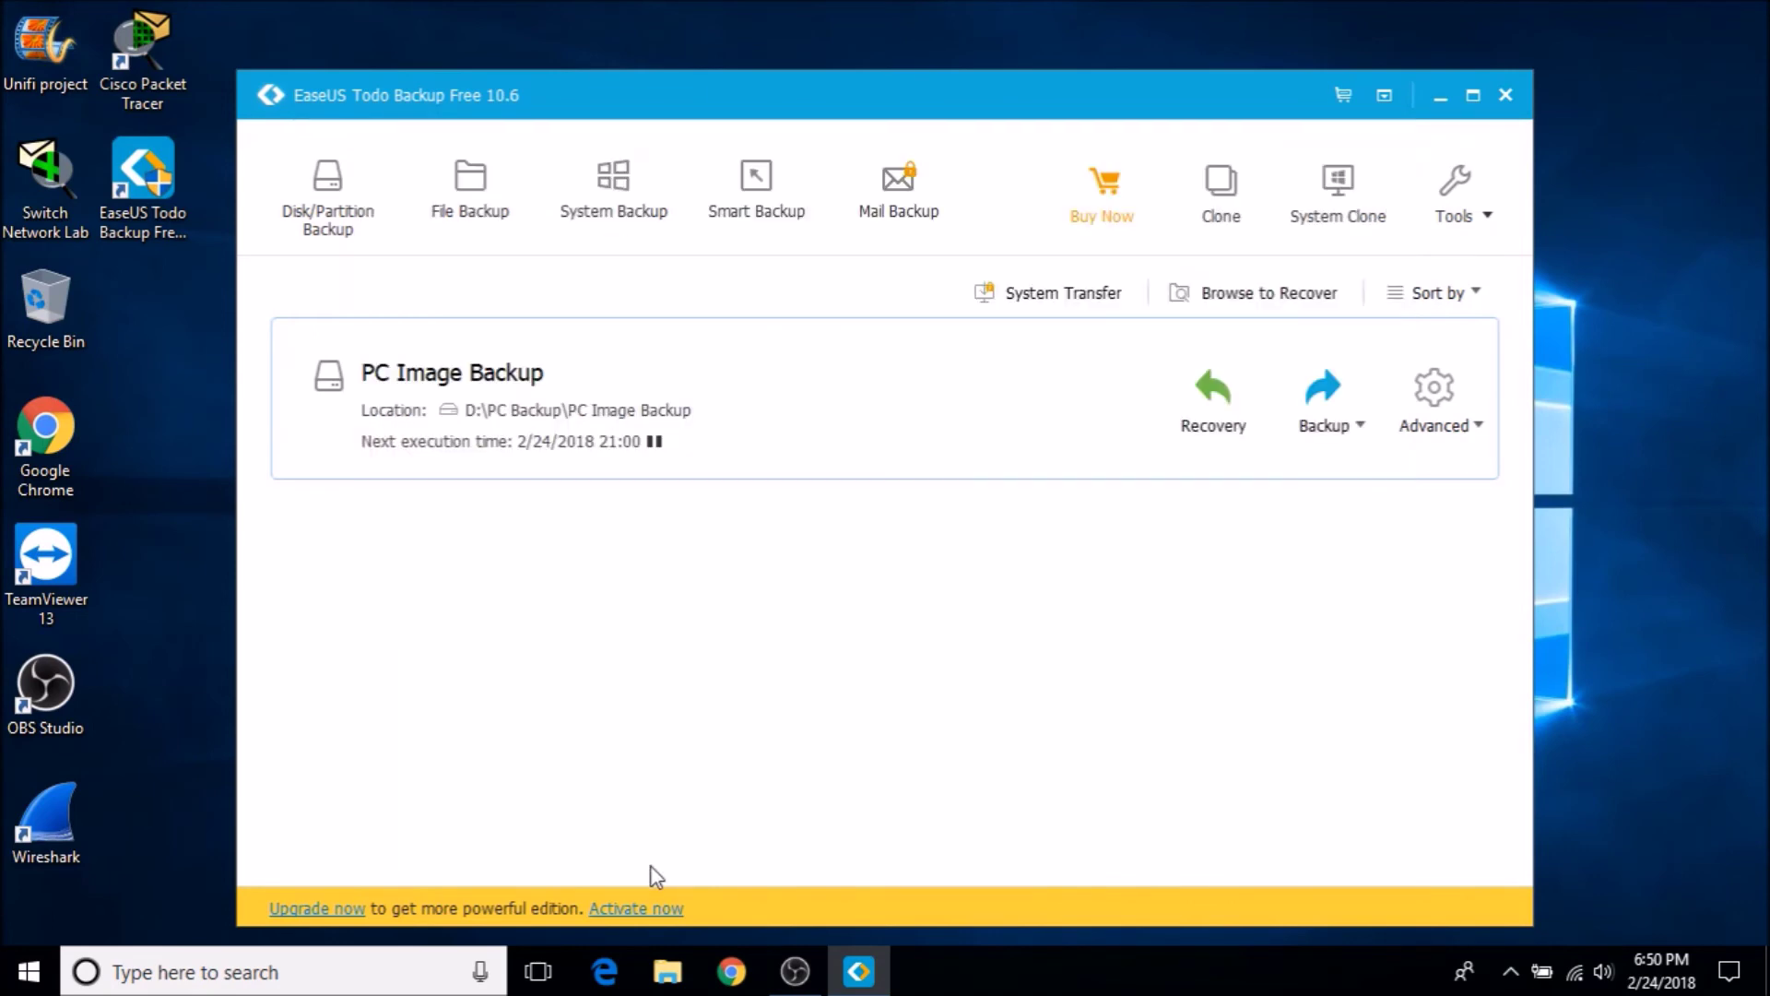
left_click(668, 968)
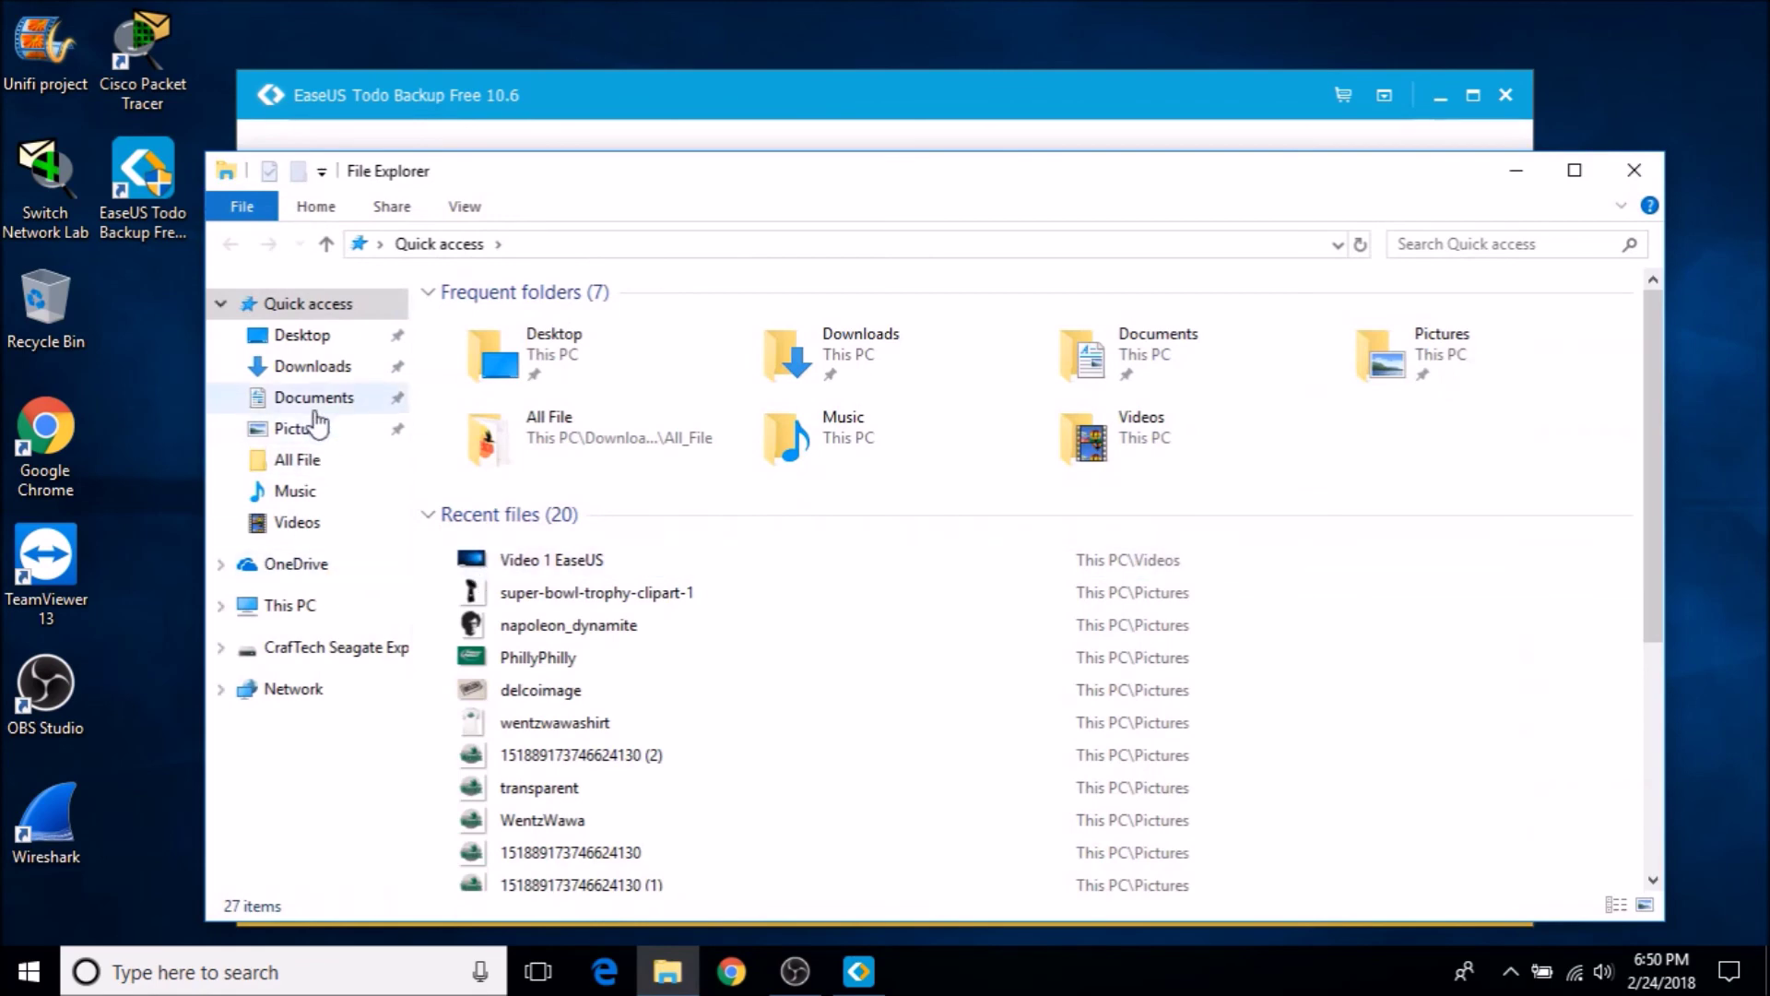
left_click(324, 396)
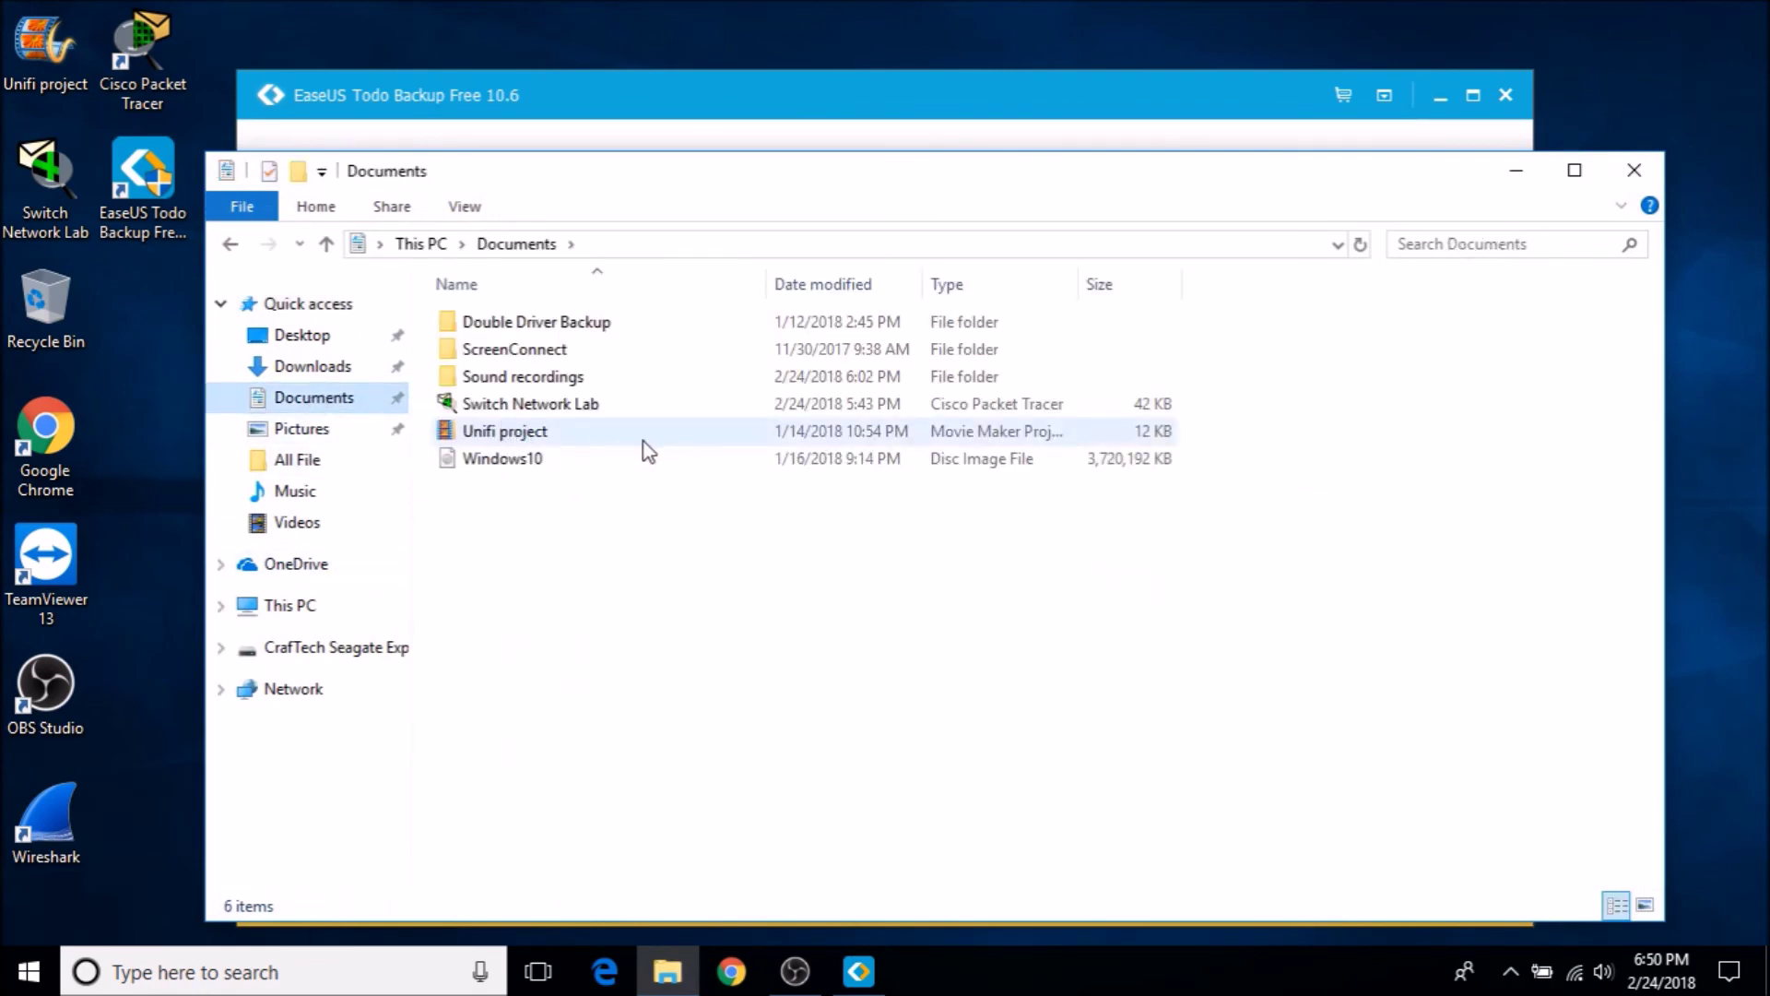
Step: Close the Documents window and start an incremental backup of PC Image Backup in EaseUS Todo Backup
left_click(1650, 175)
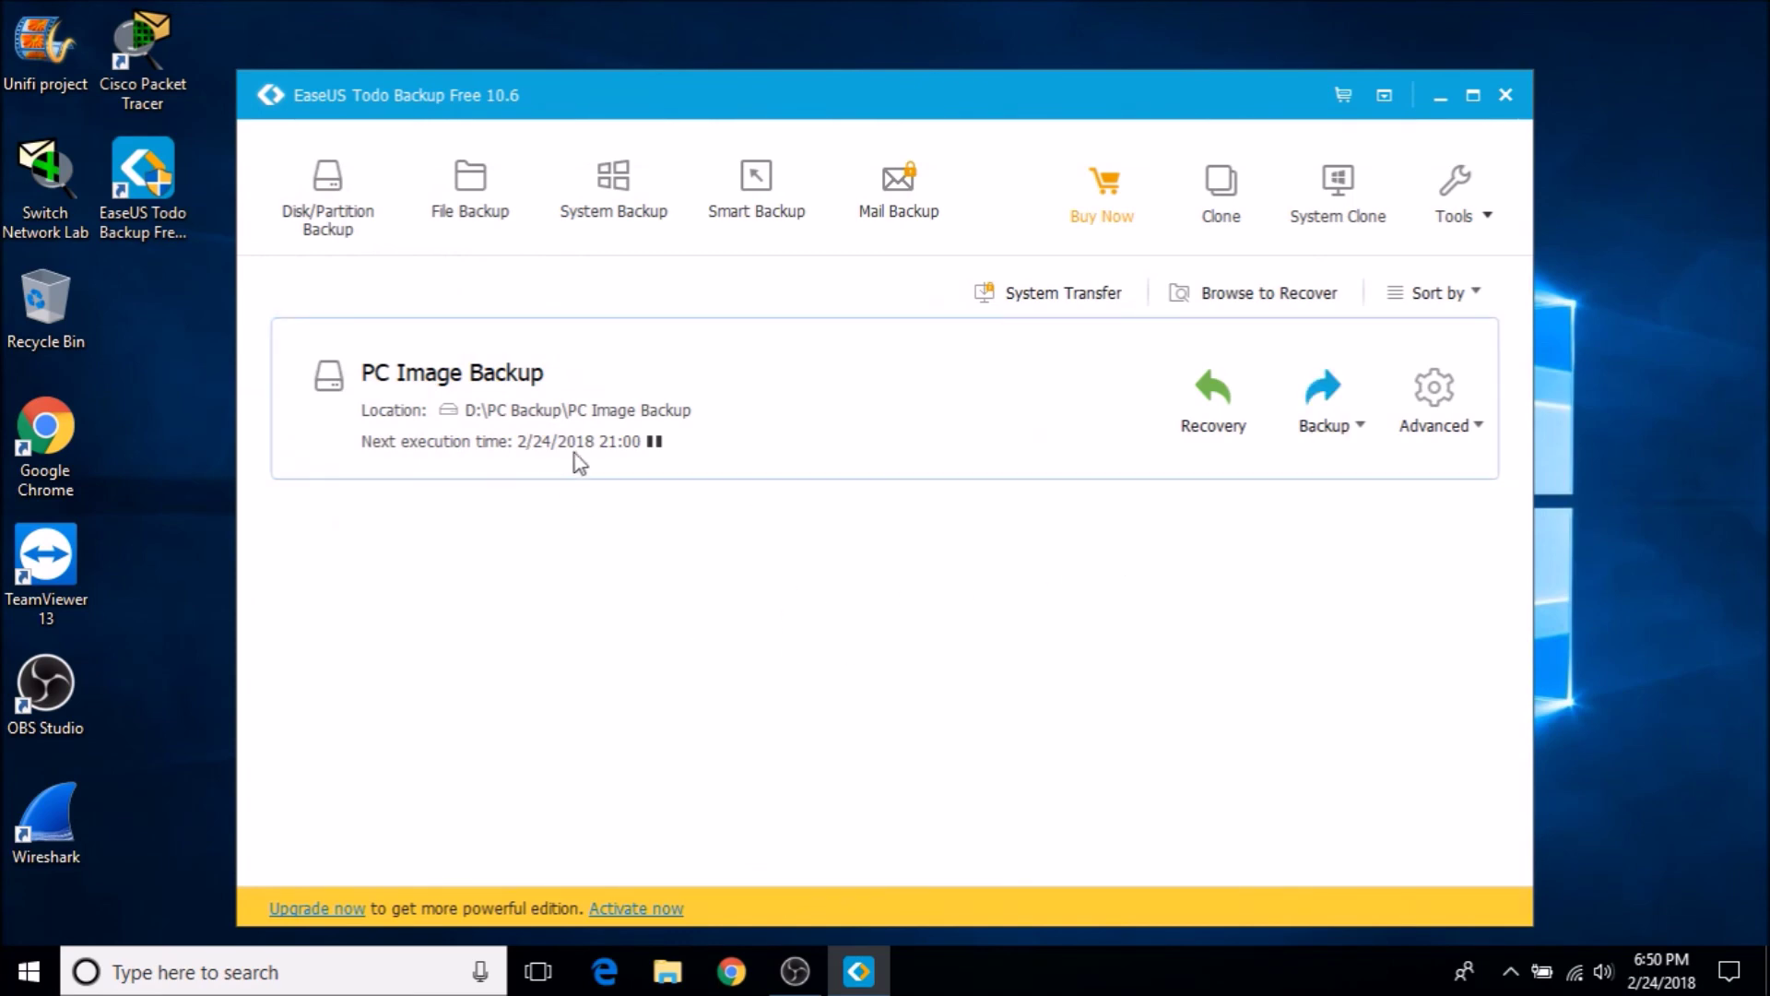
left_click(1337, 447)
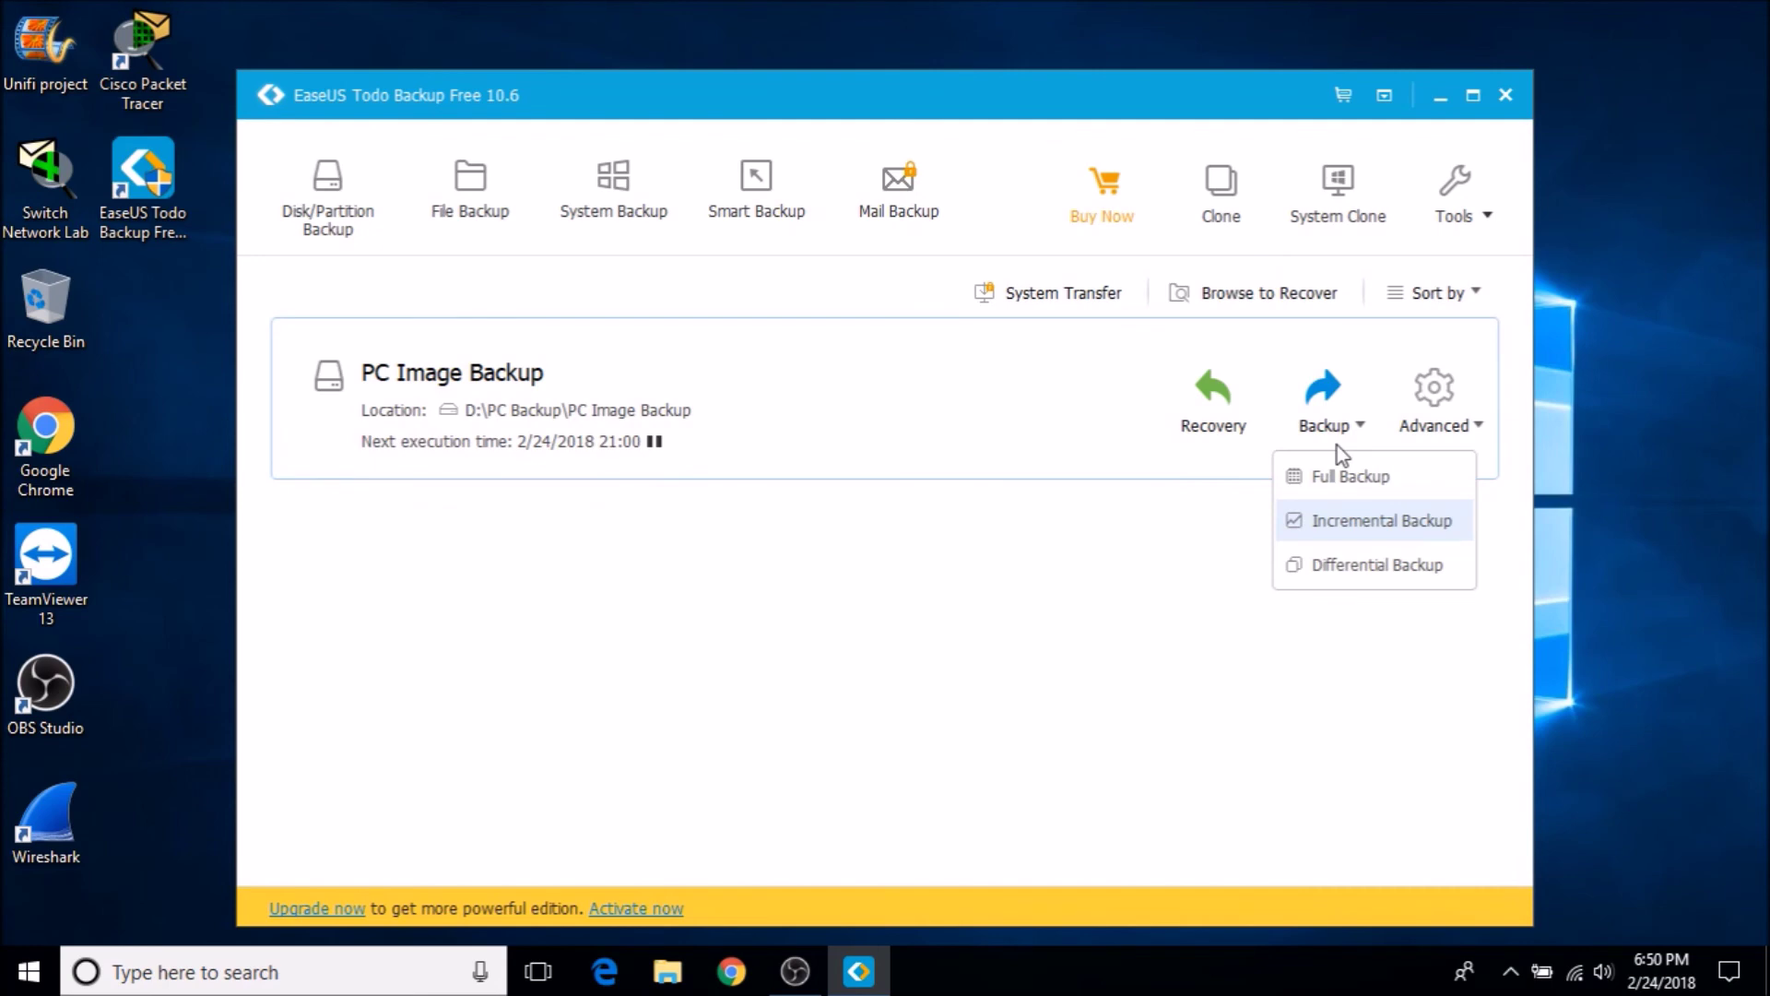
left_click(1335, 523)
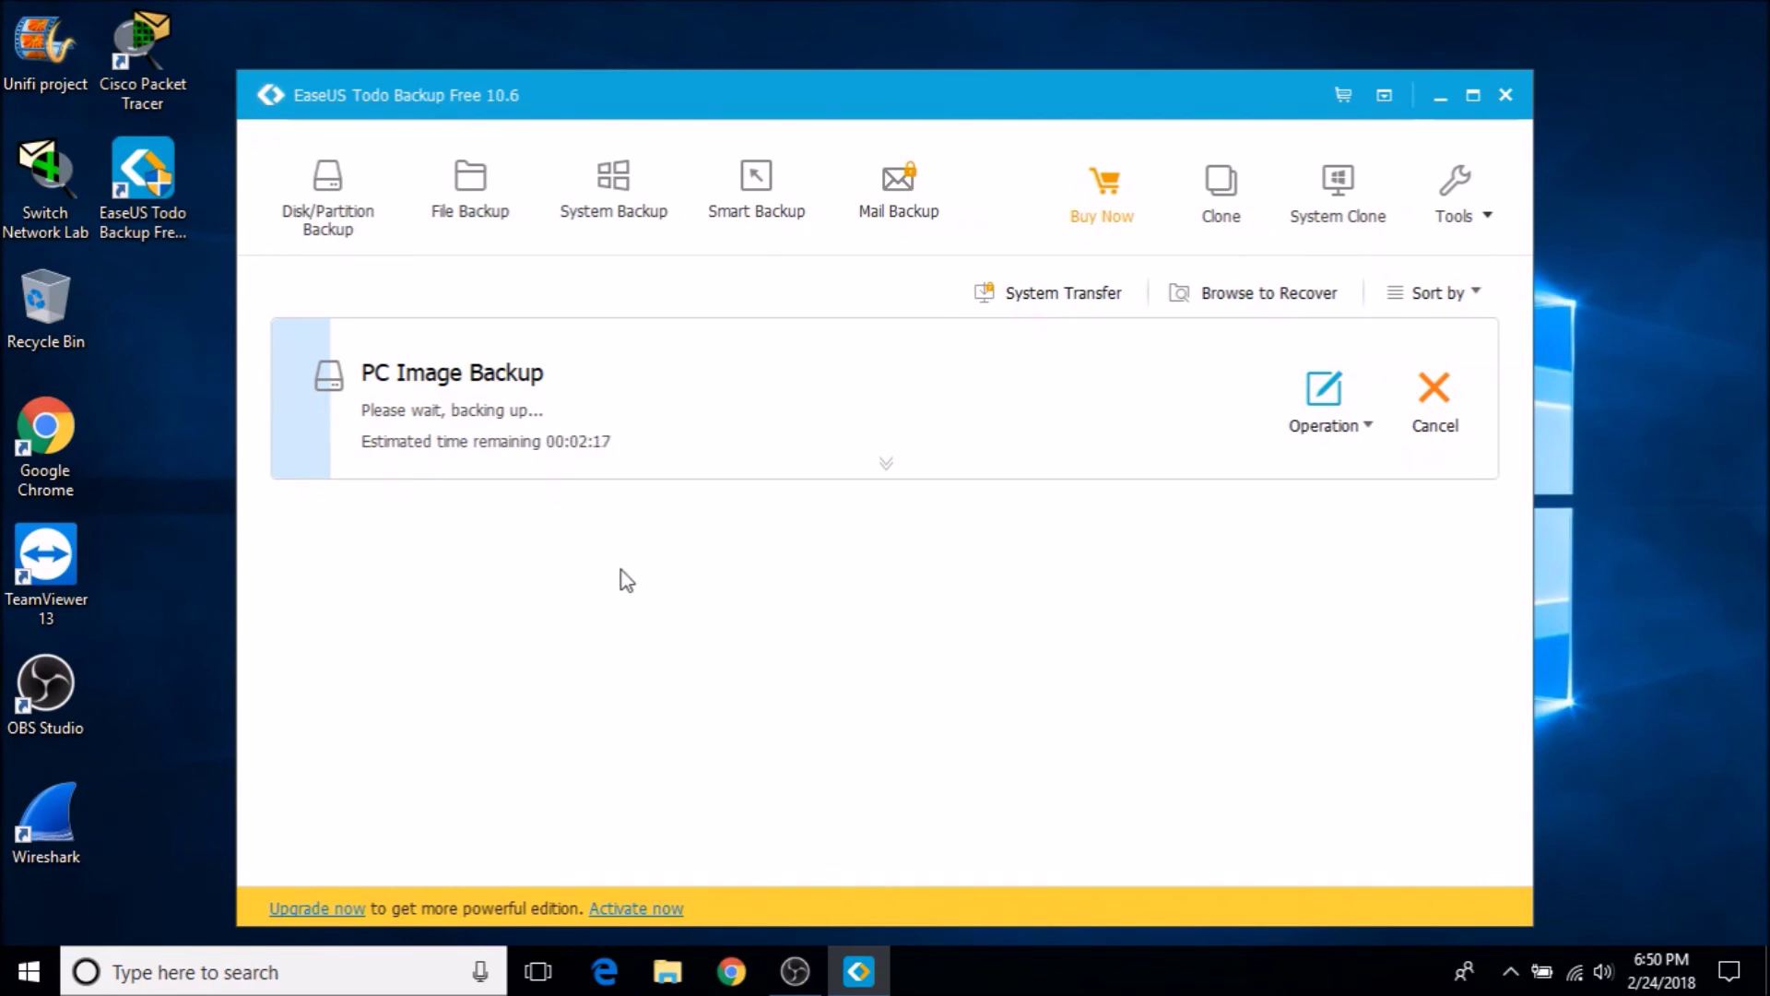
Step: Open D:\PC Backup\PC Image Backup in File Explorer to examine the backup files, and minimize the folder window
left_click(667, 970)
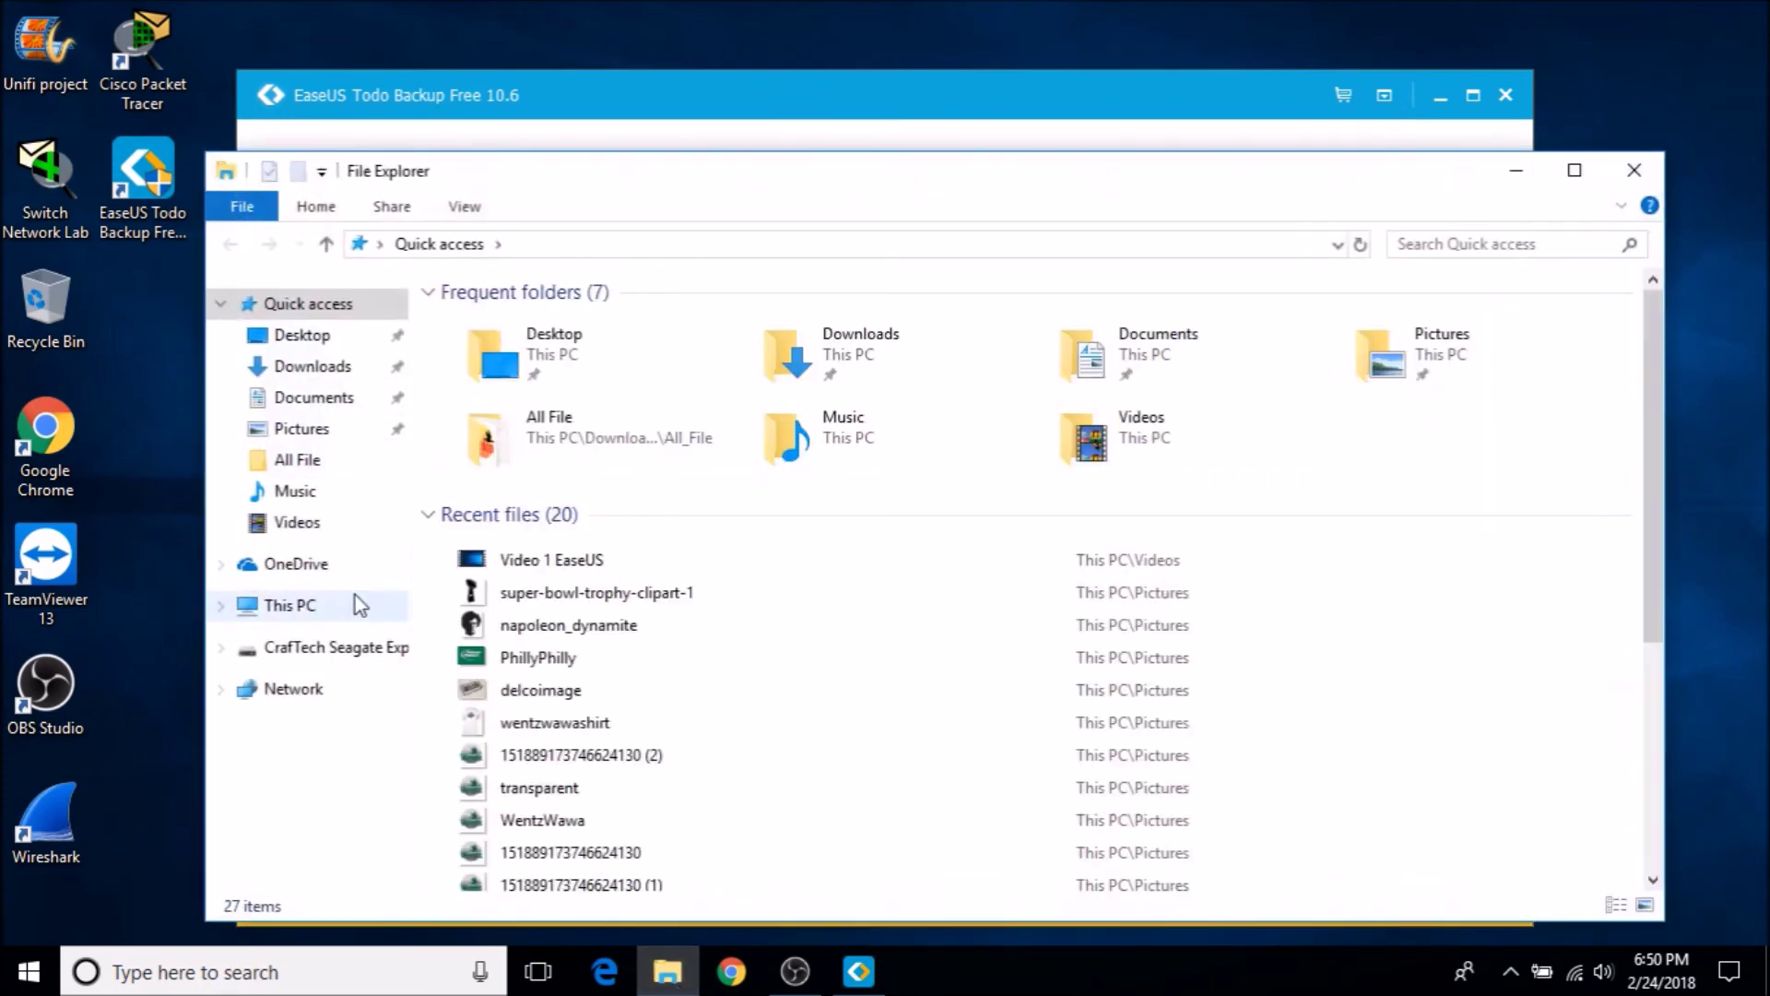
left_click(295, 647)
double_click(505, 350)
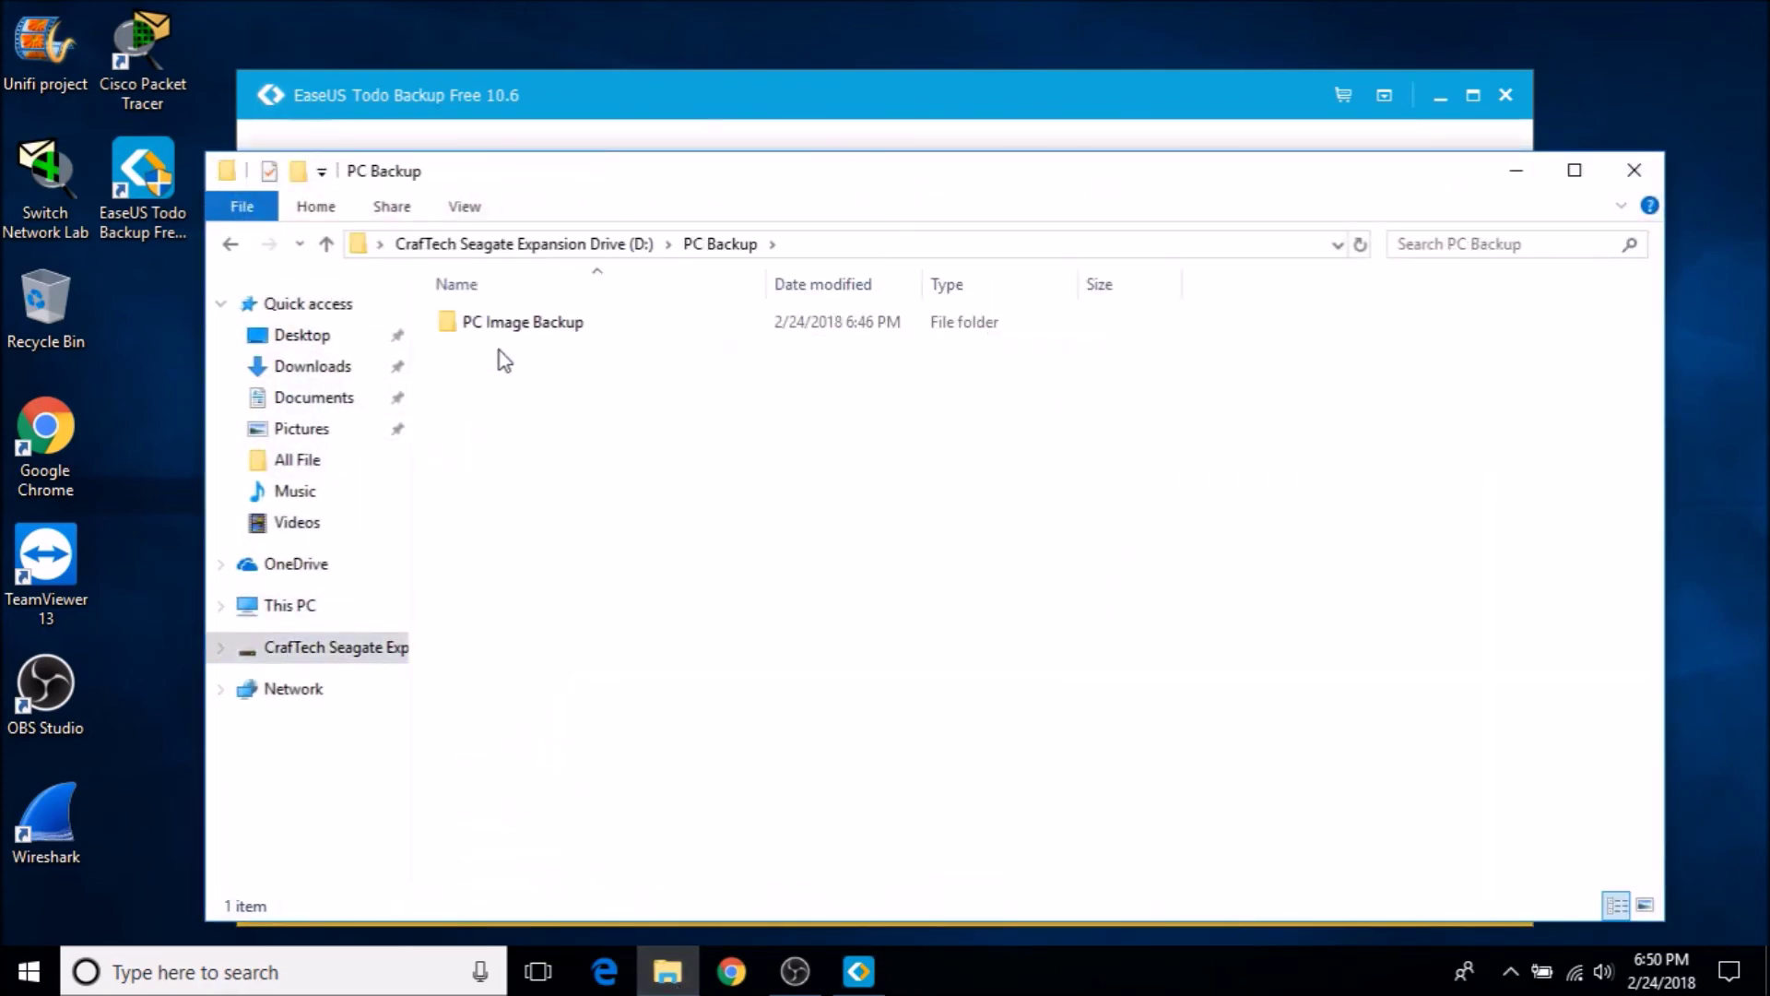
double_click(503, 322)
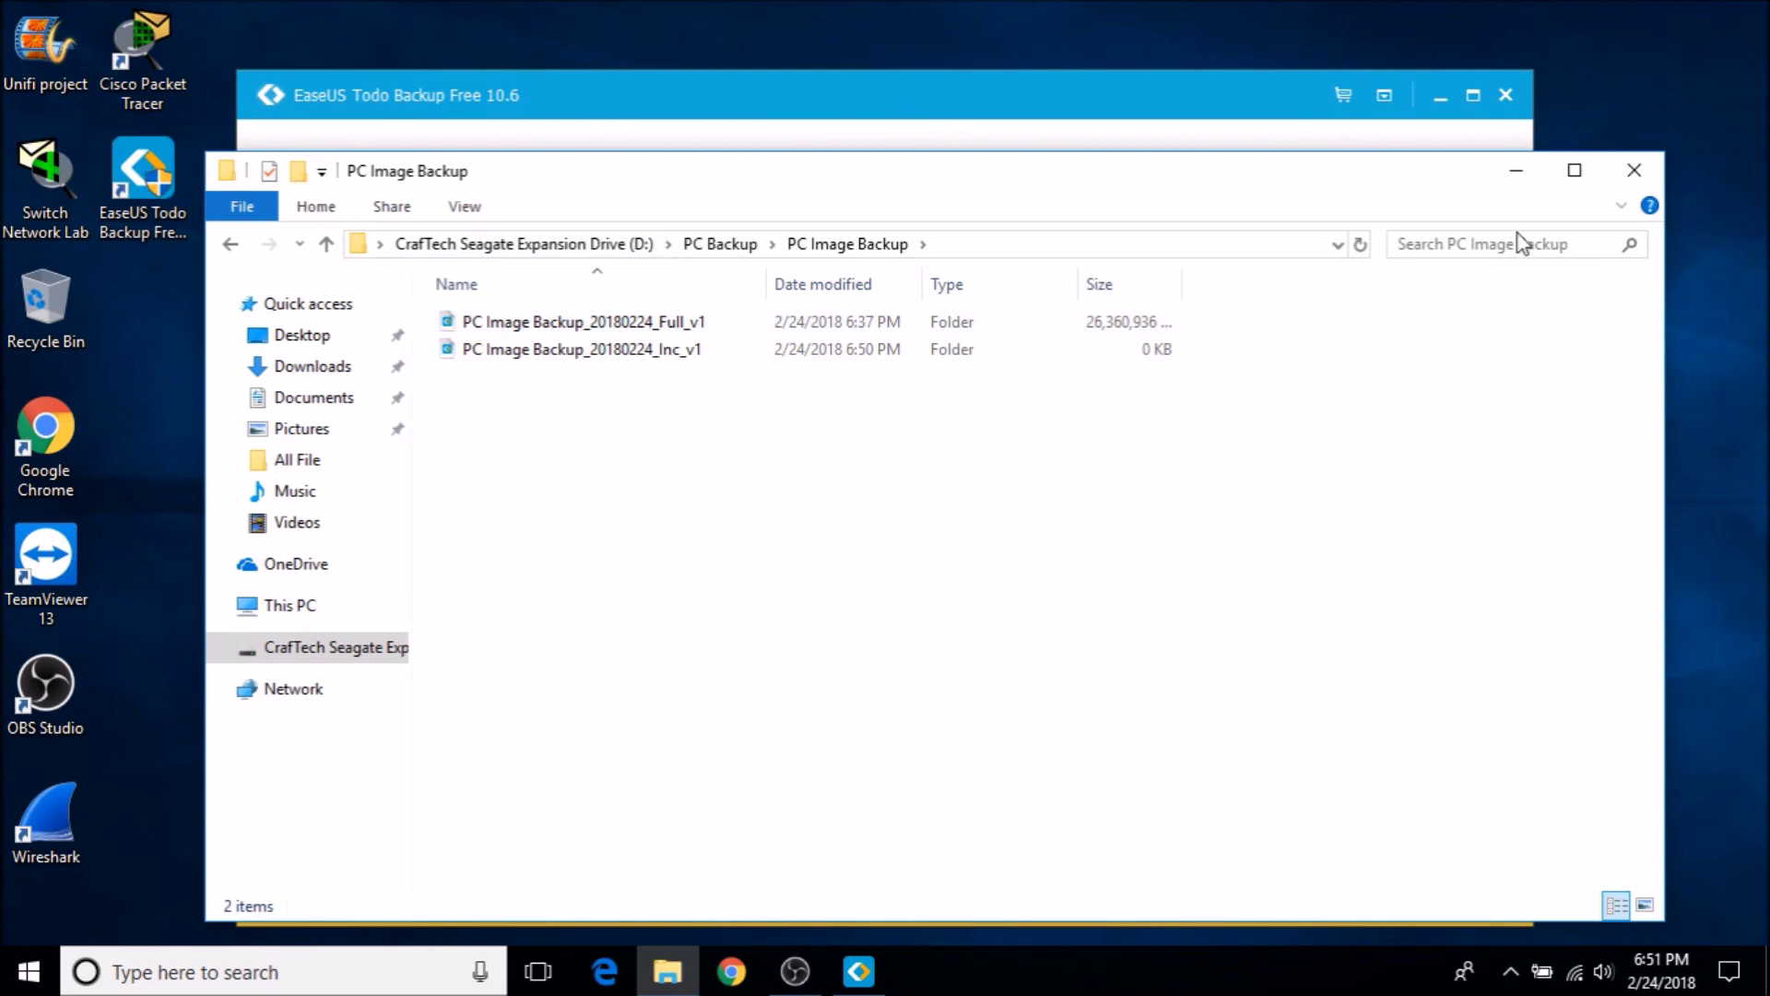
left_click(1514, 183)
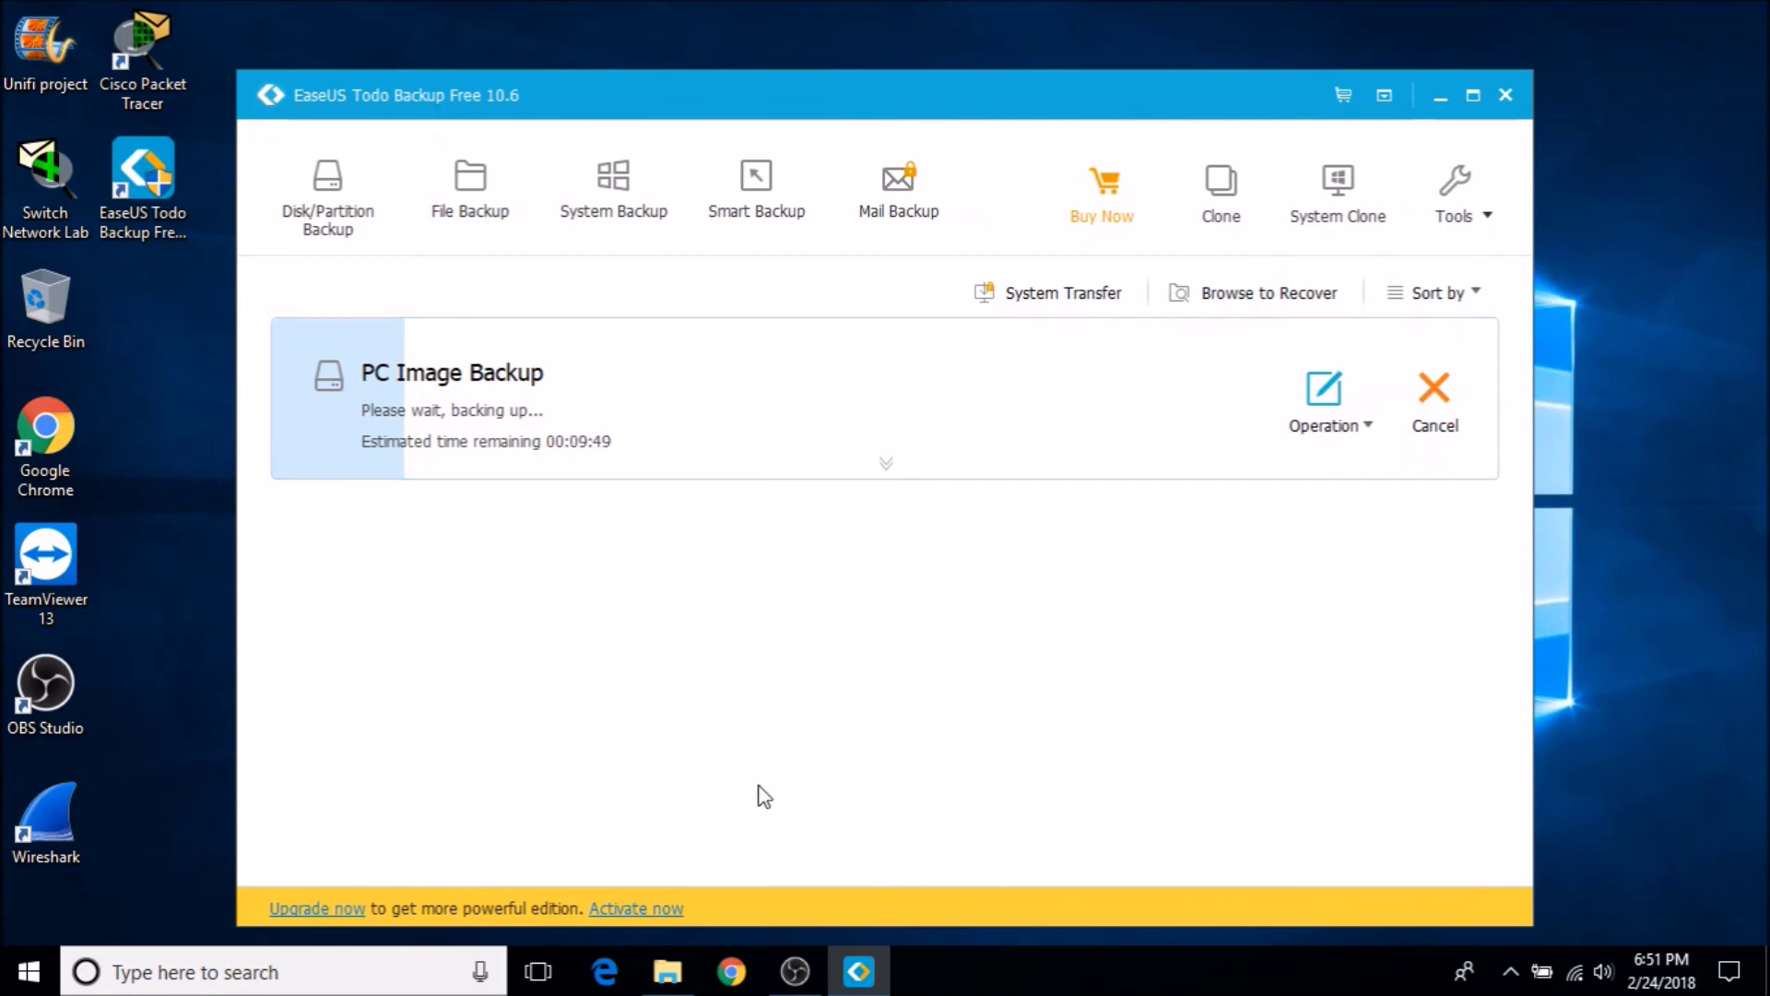
Step: Check the full and incremental files in the PC Image Backup folder against the running backup's progress, and return to EaseUS Todo Backup
left_click(678, 963)
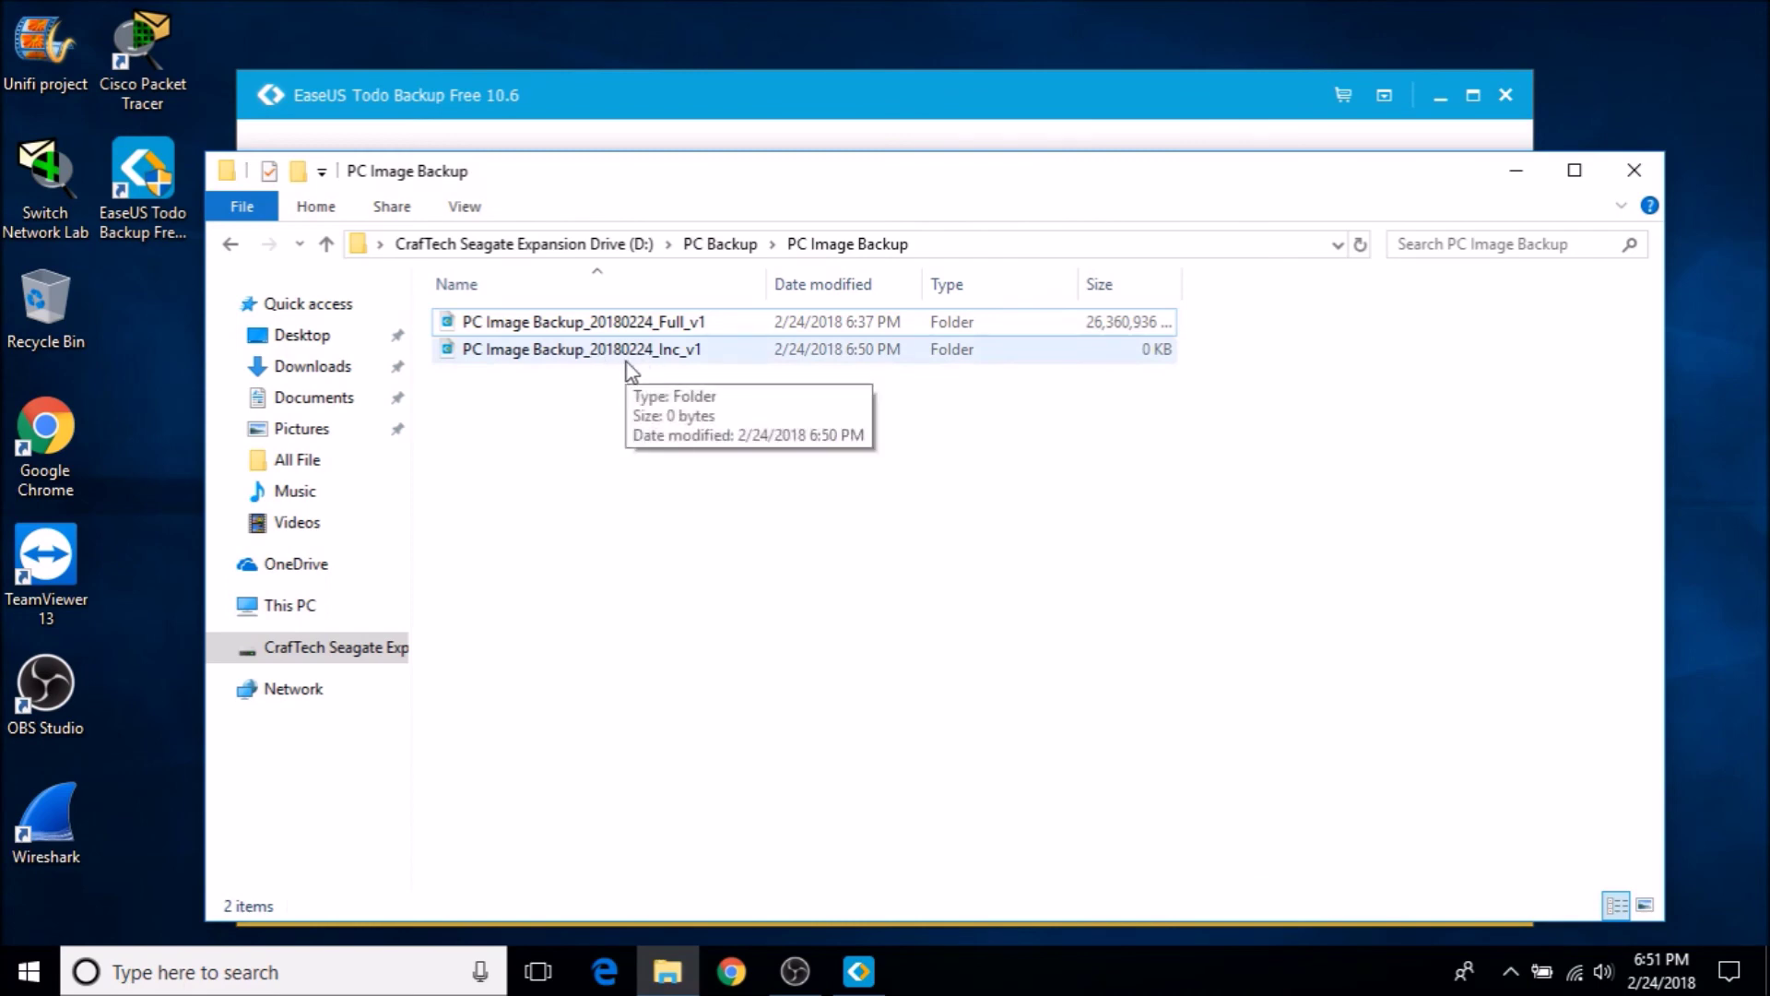
left_click(563, 133)
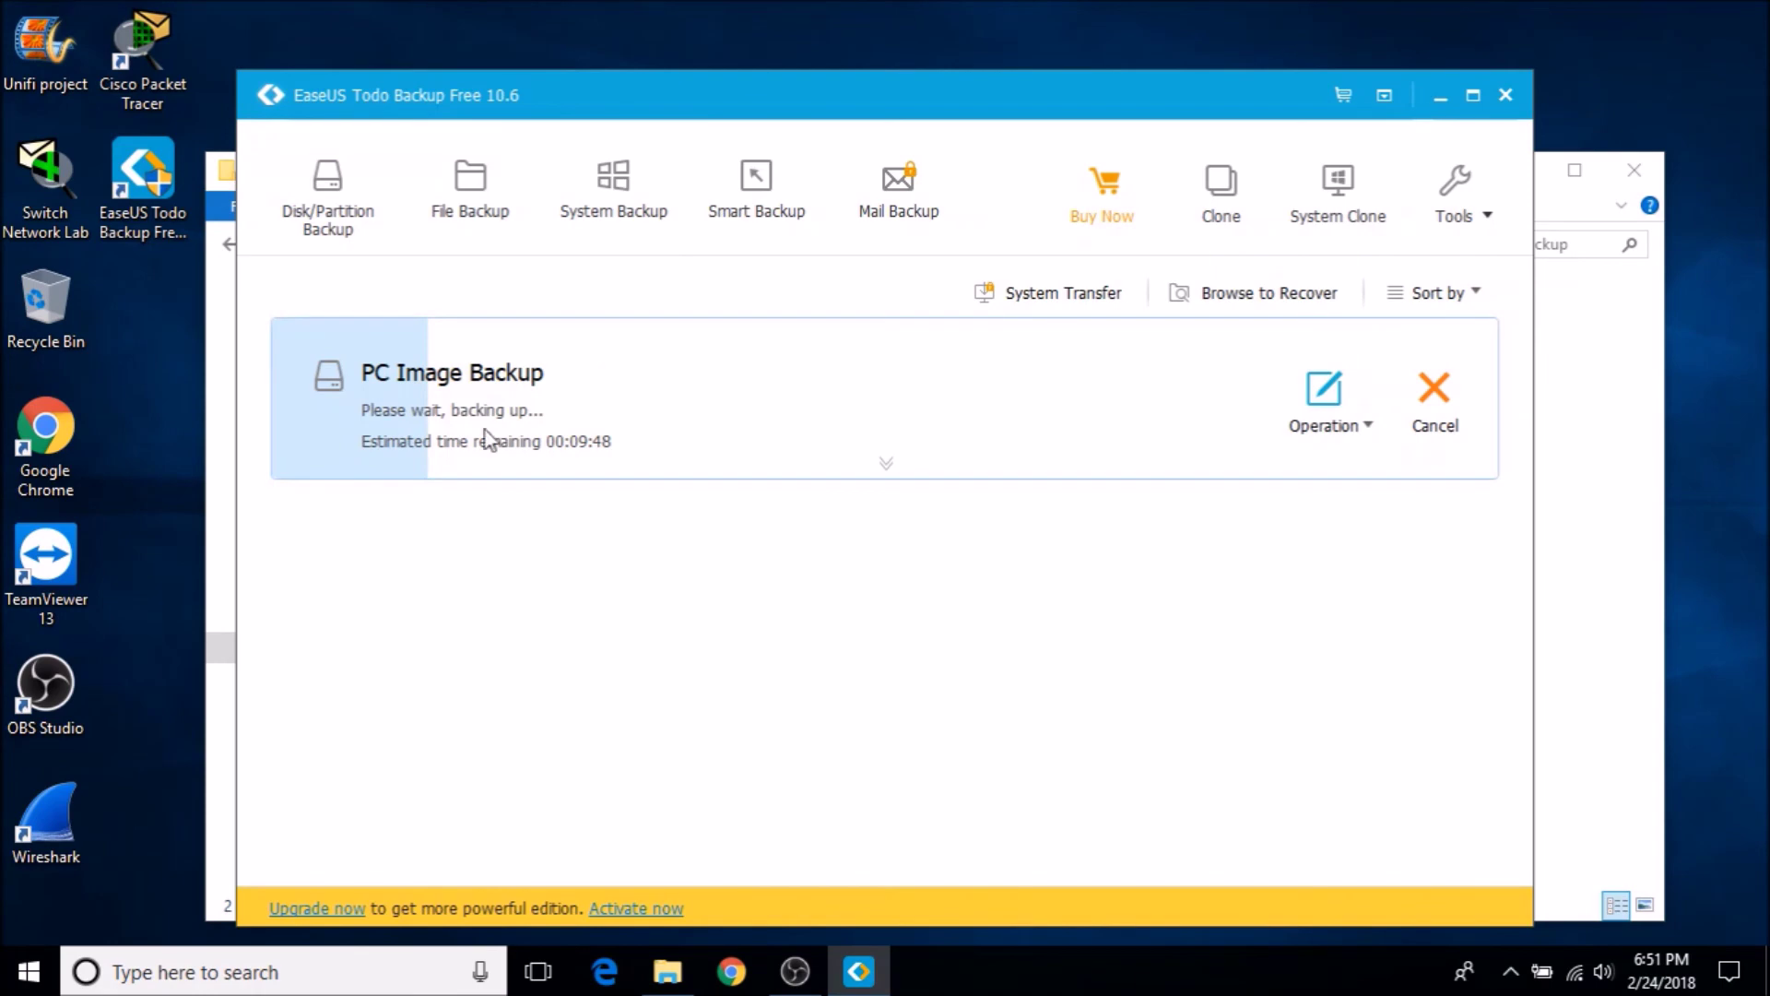
left_click(683, 988)
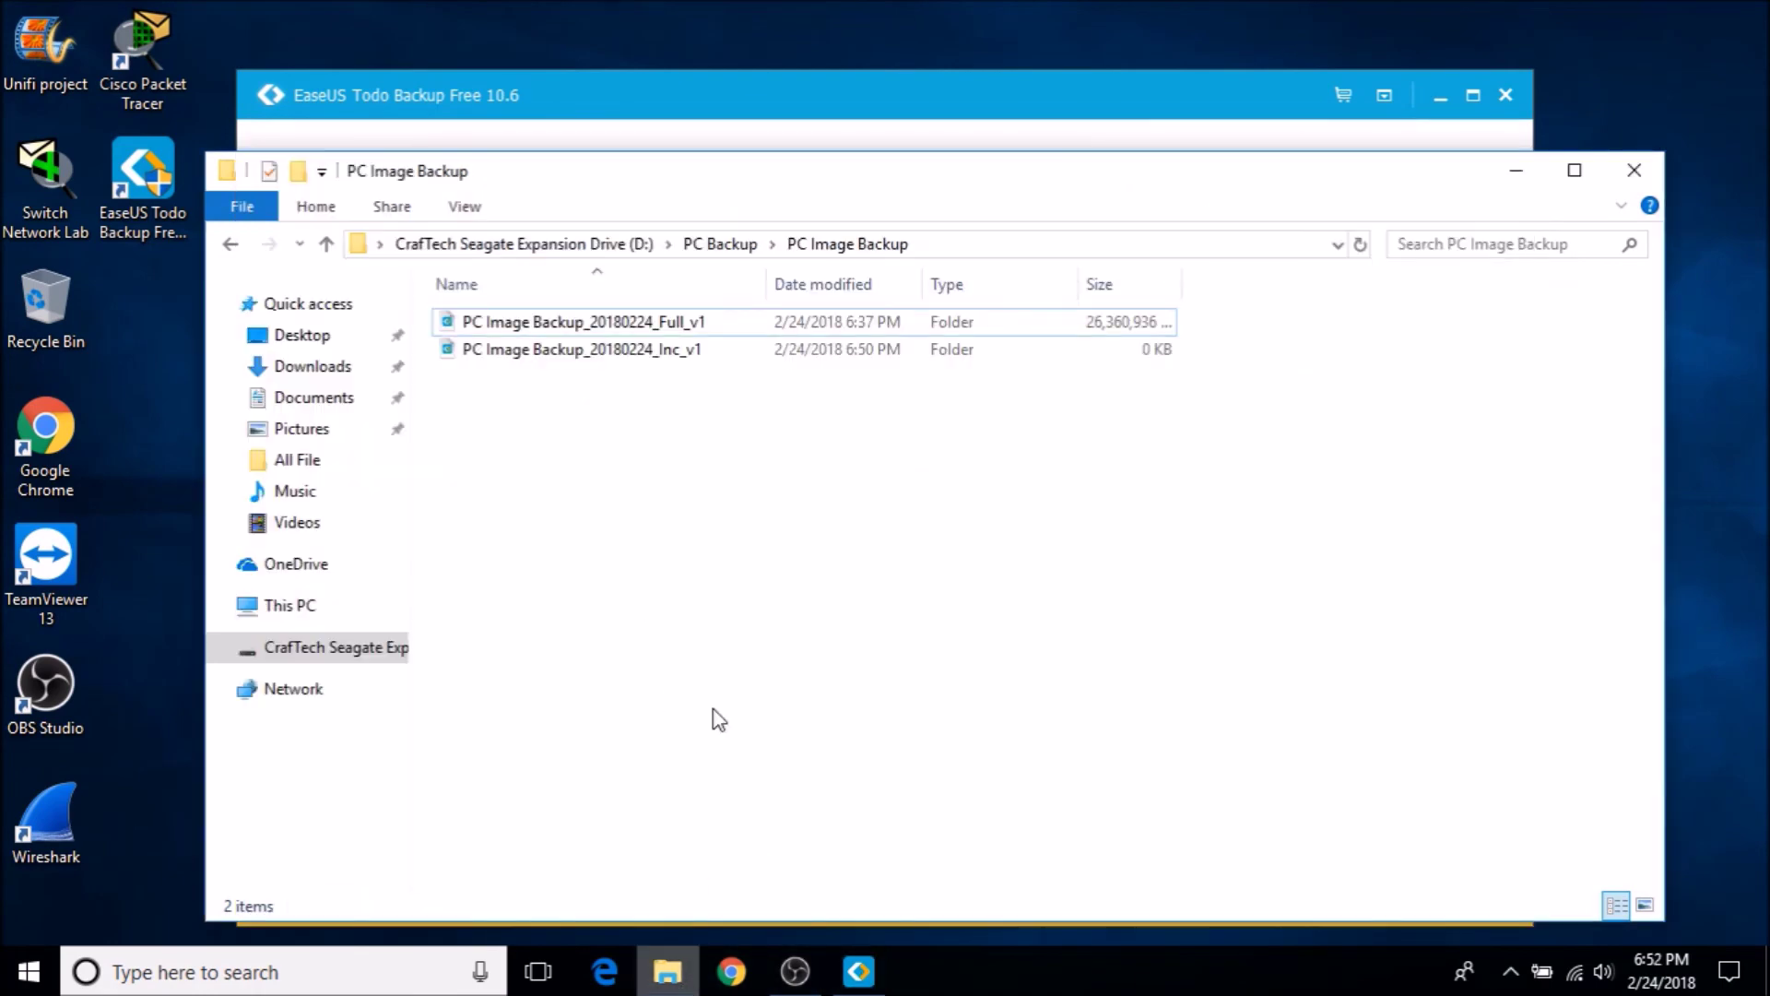
left_click(612, 323)
left_click(640, 379)
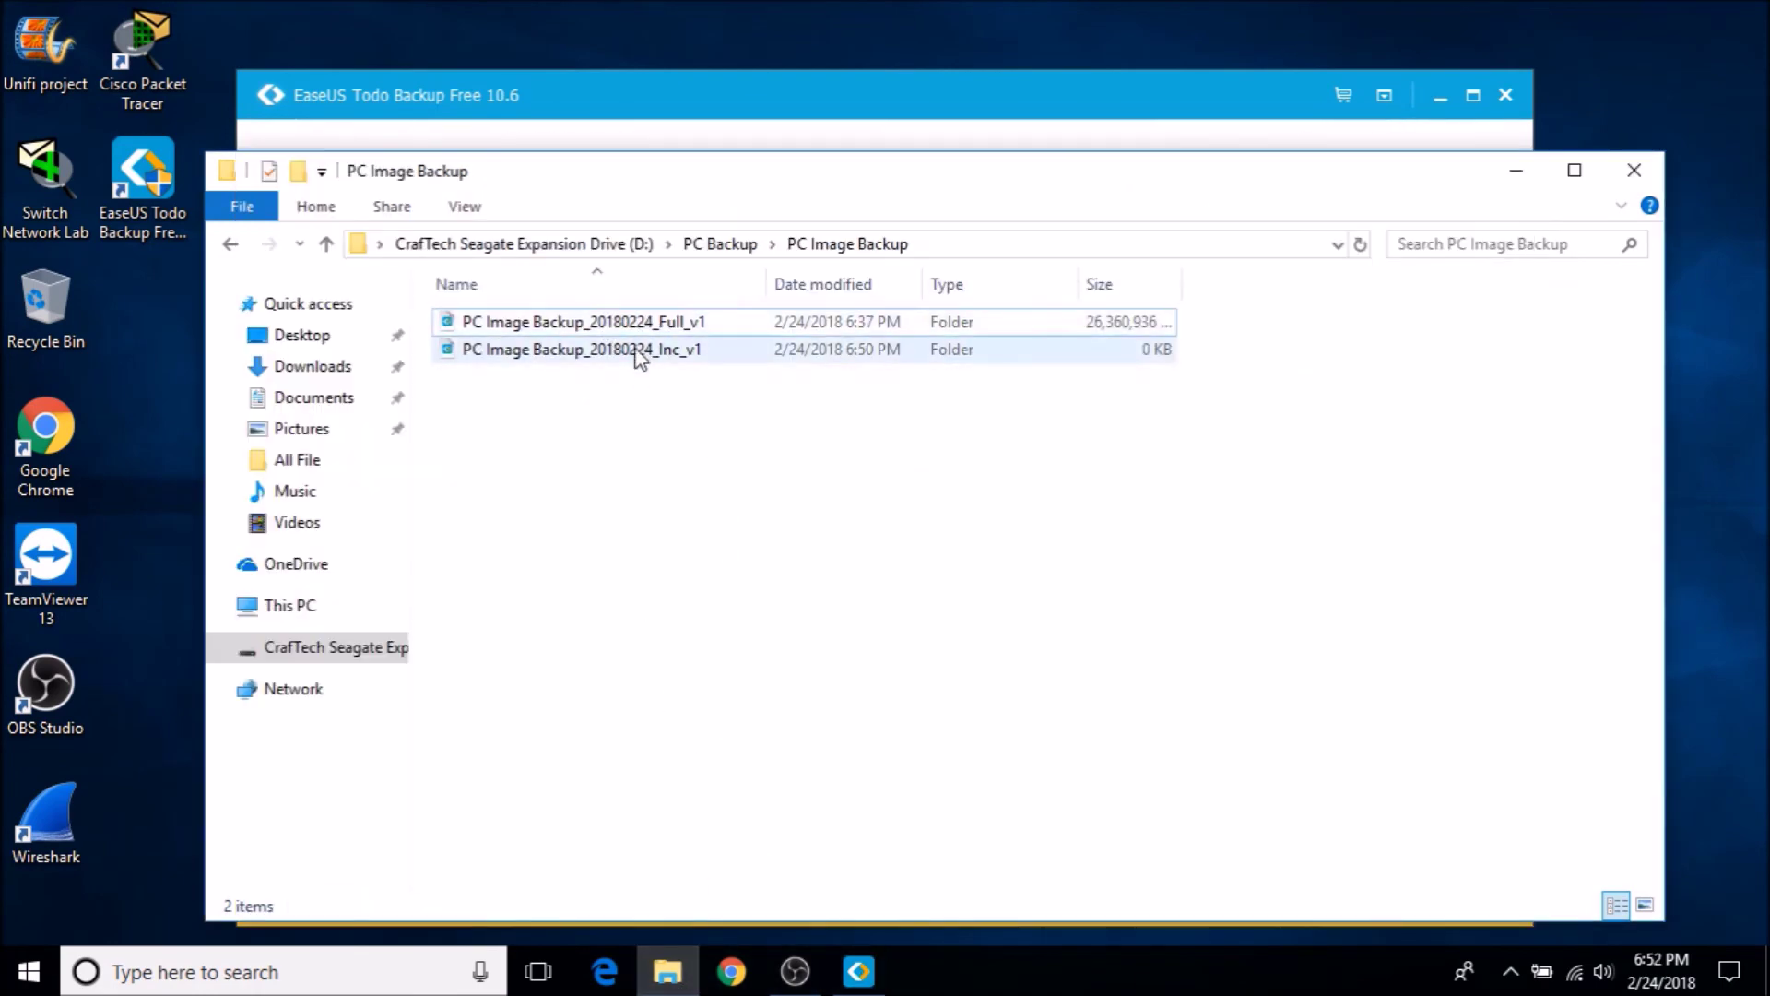
left_click(1503, 185)
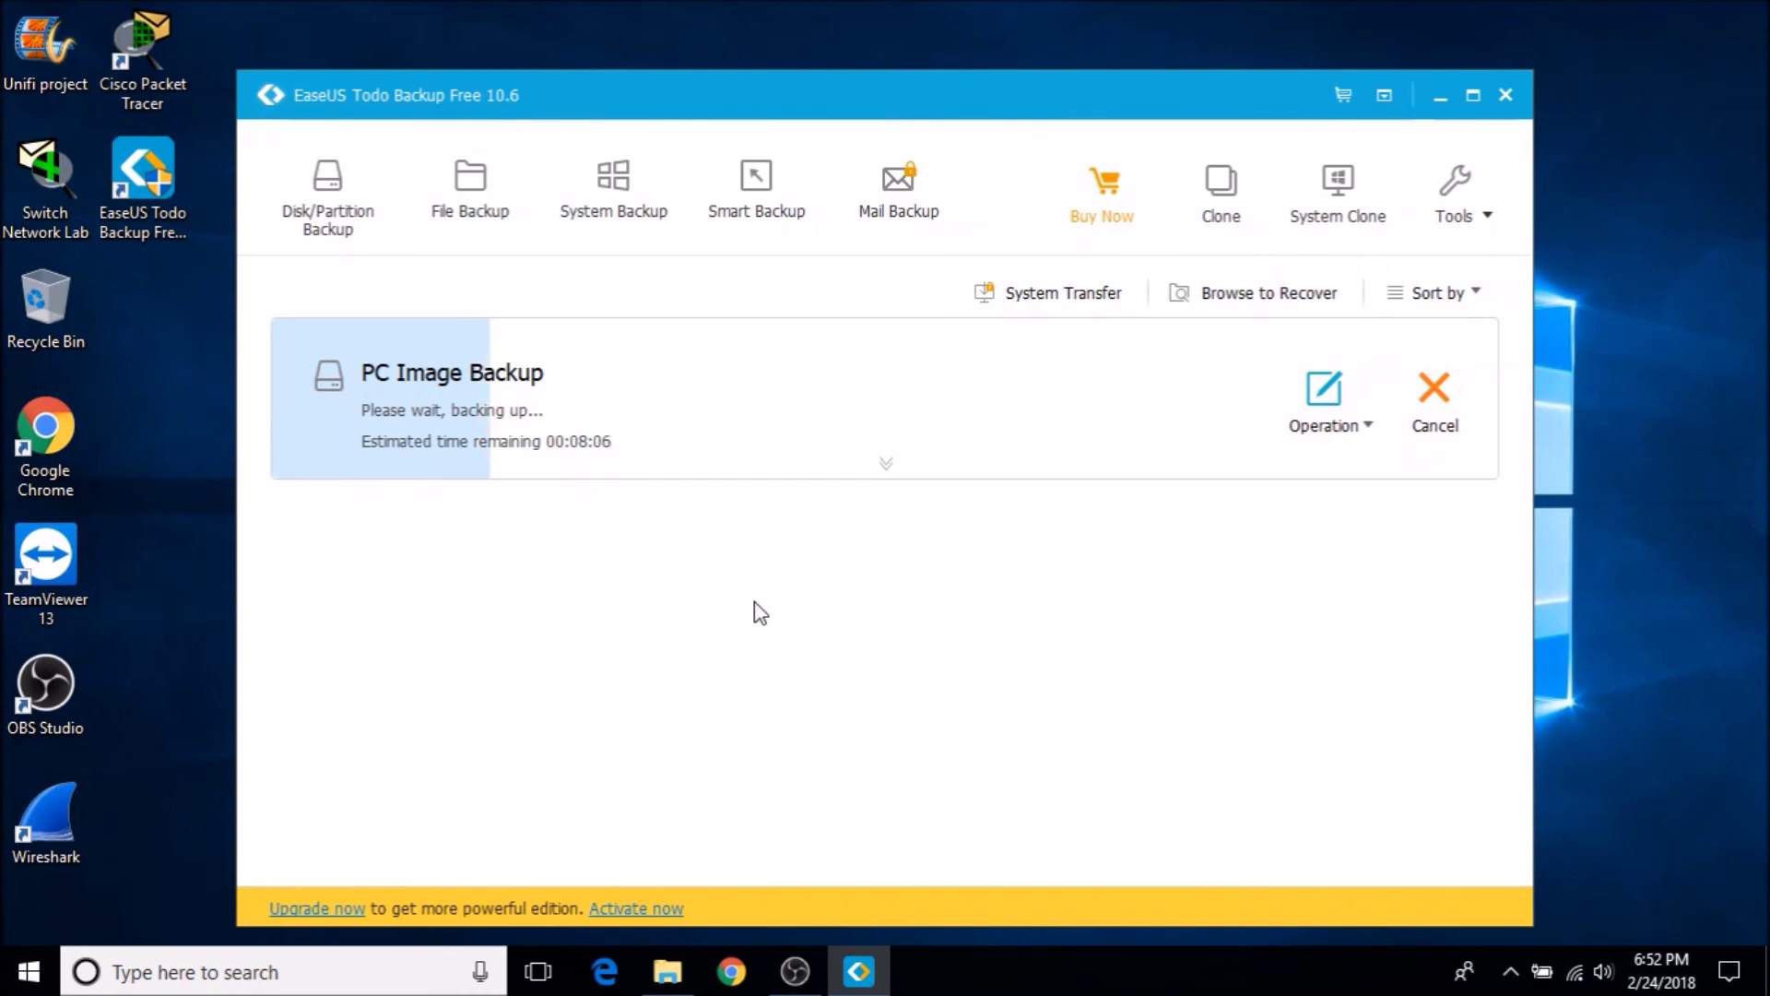
left_click(668, 971)
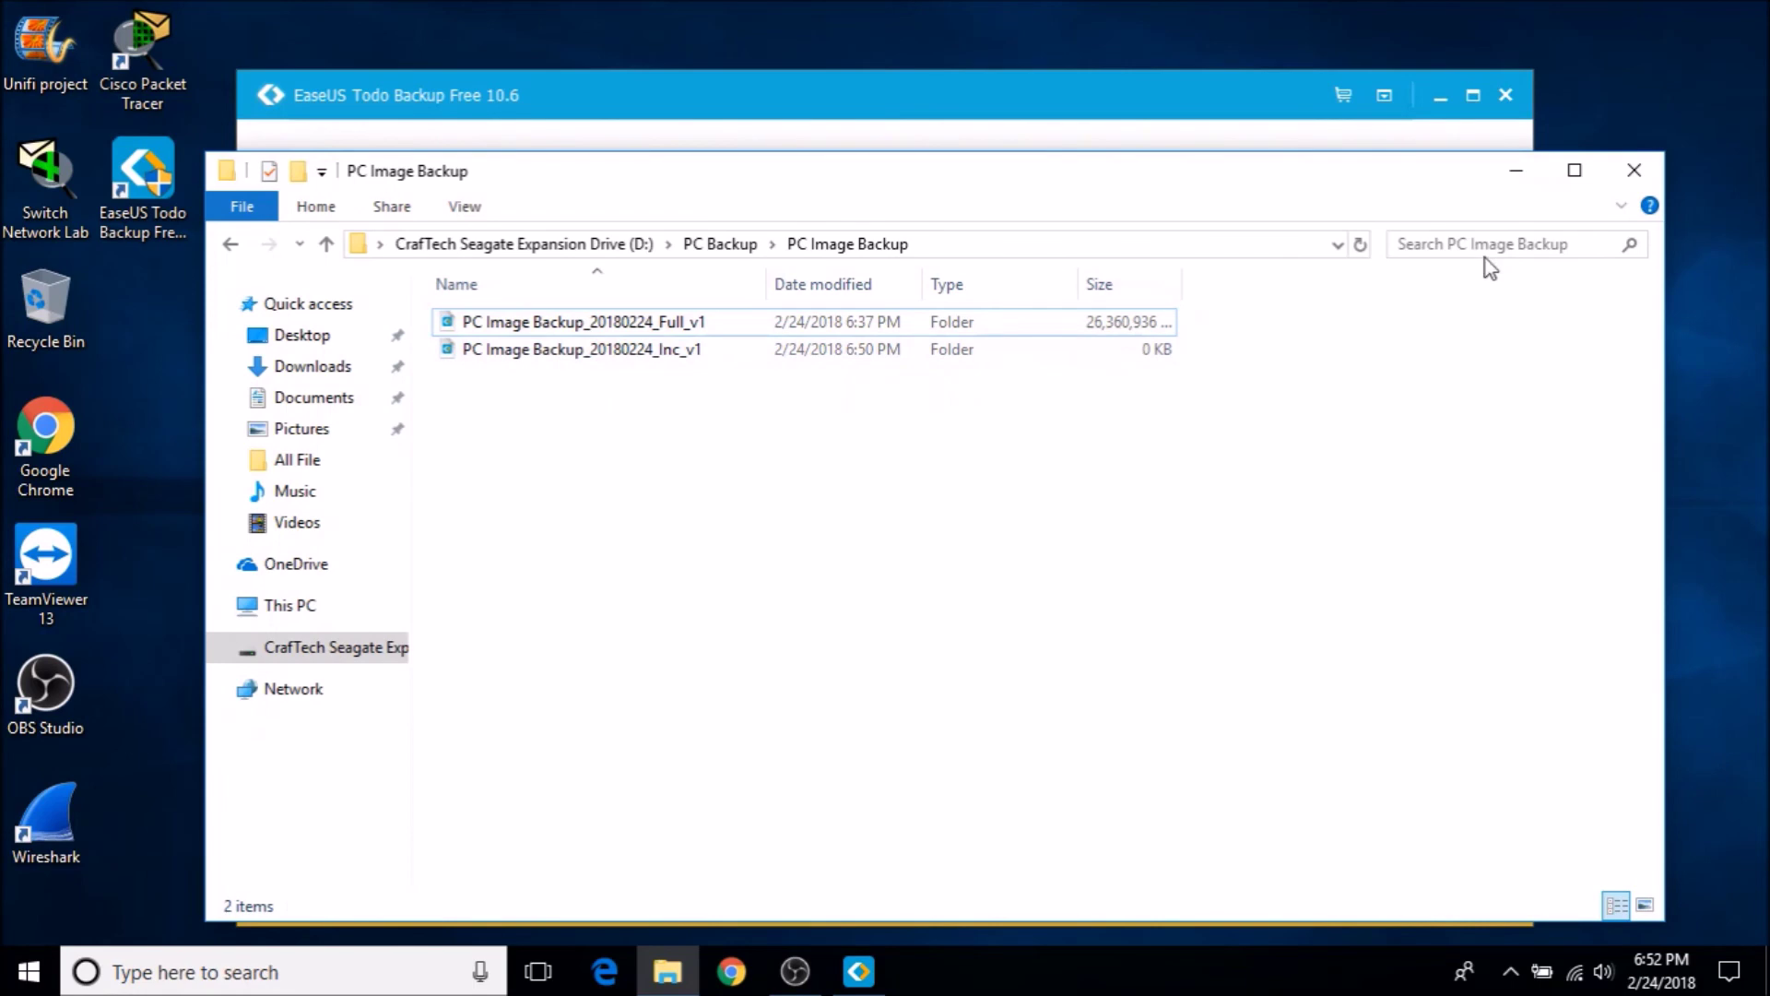
left_click(1521, 171)
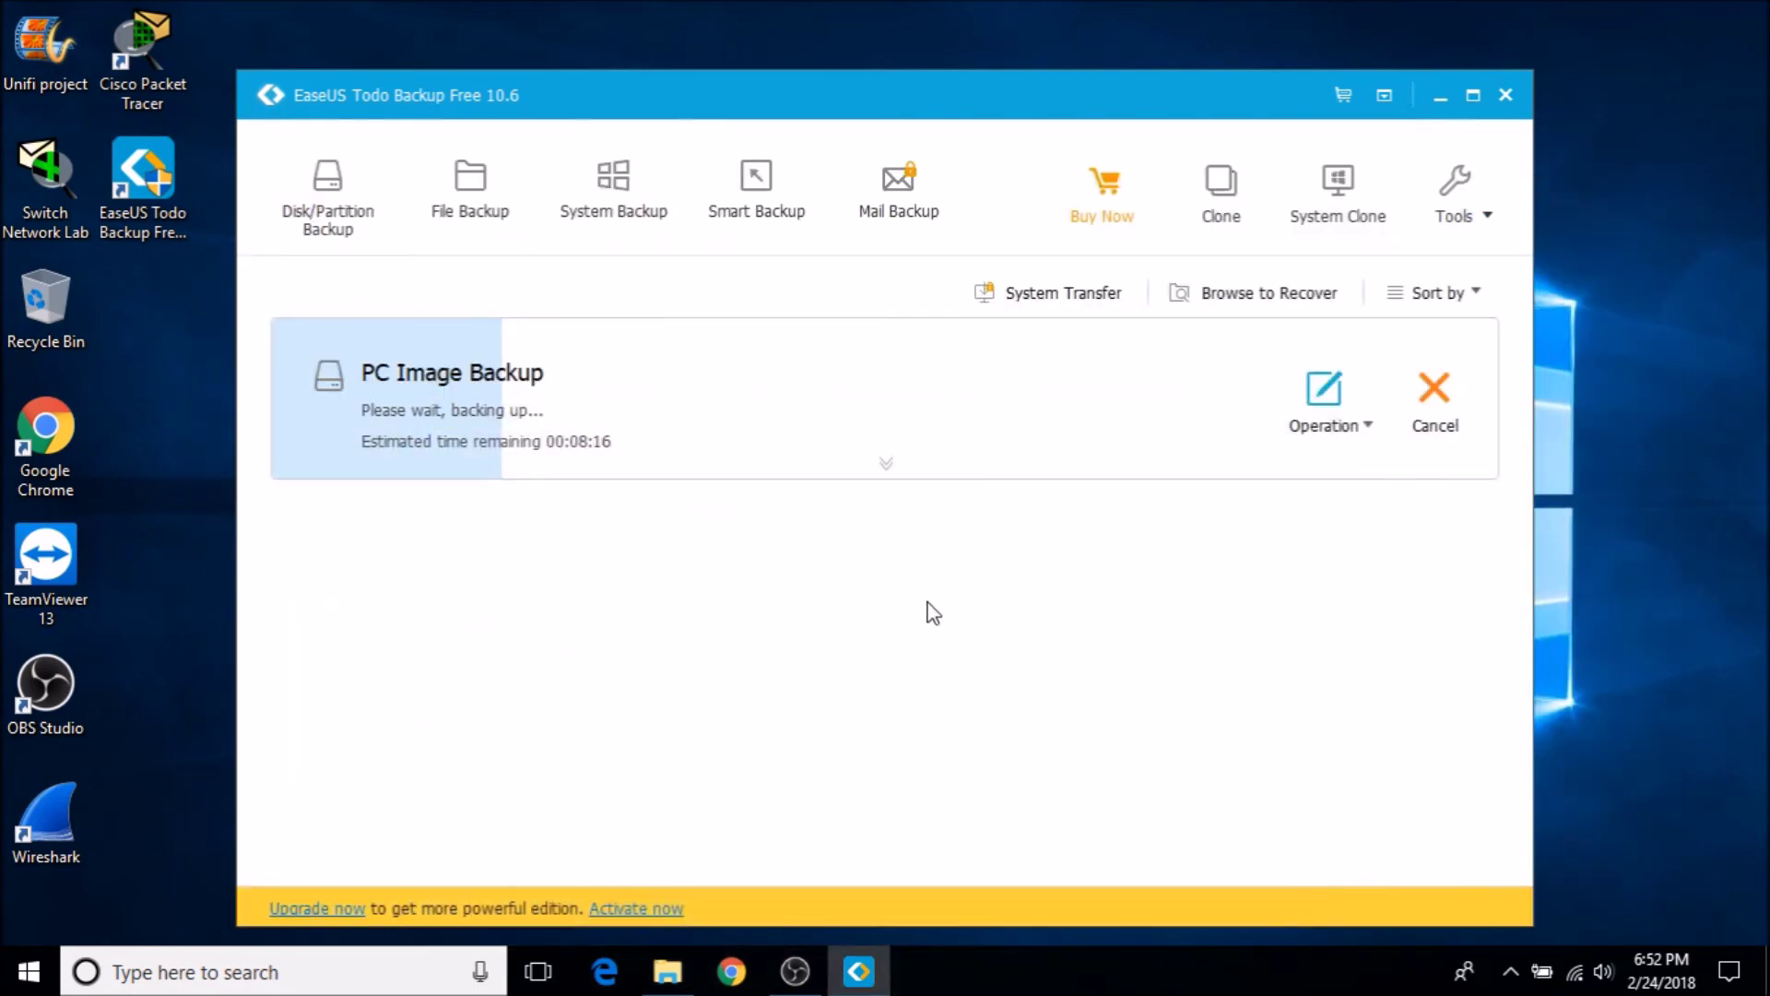